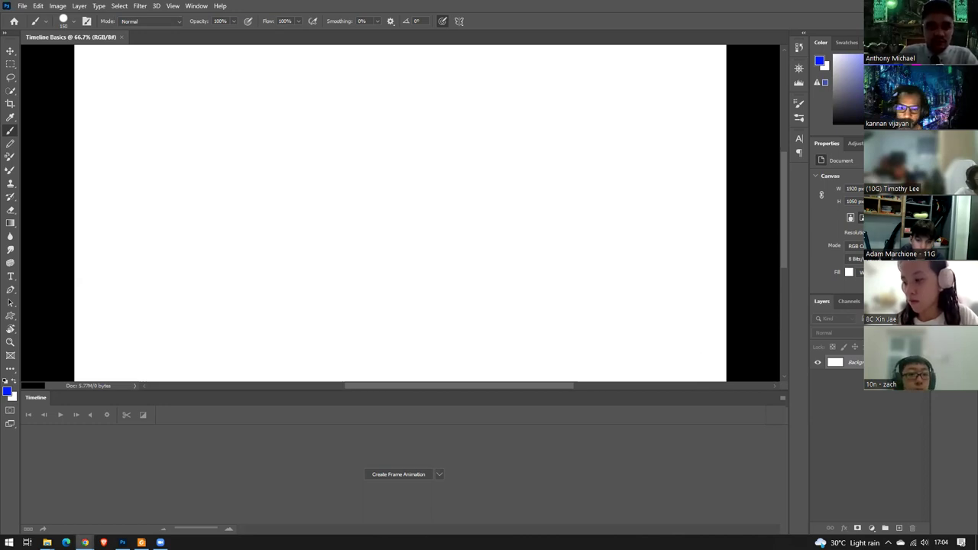
Switch to the browser, open the Time-Line Basic _ Animation material from the Google Classroom stream to view it, and return to Photoshop.
{"action": "key", "text": "alt+Tab"}
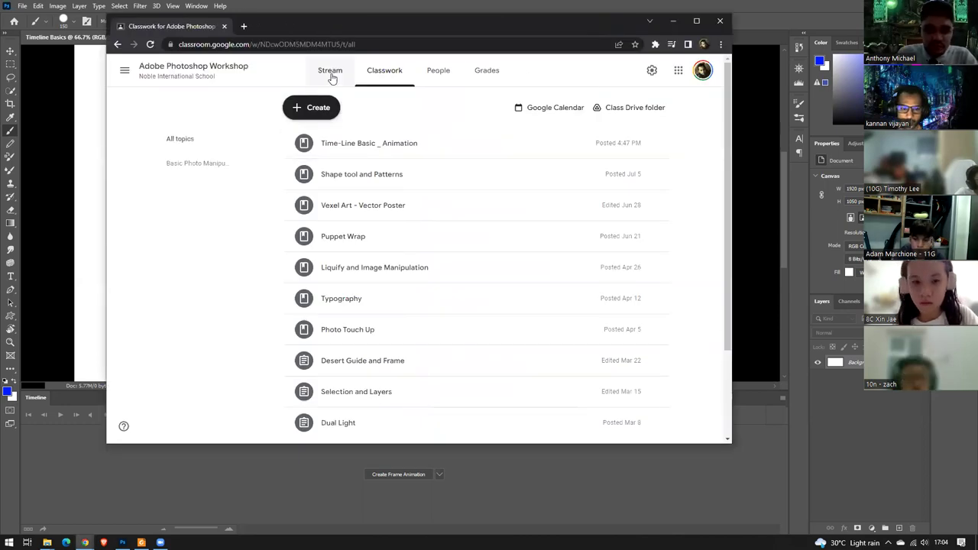
{"action": "left_click", "coordinate": [330, 72]}
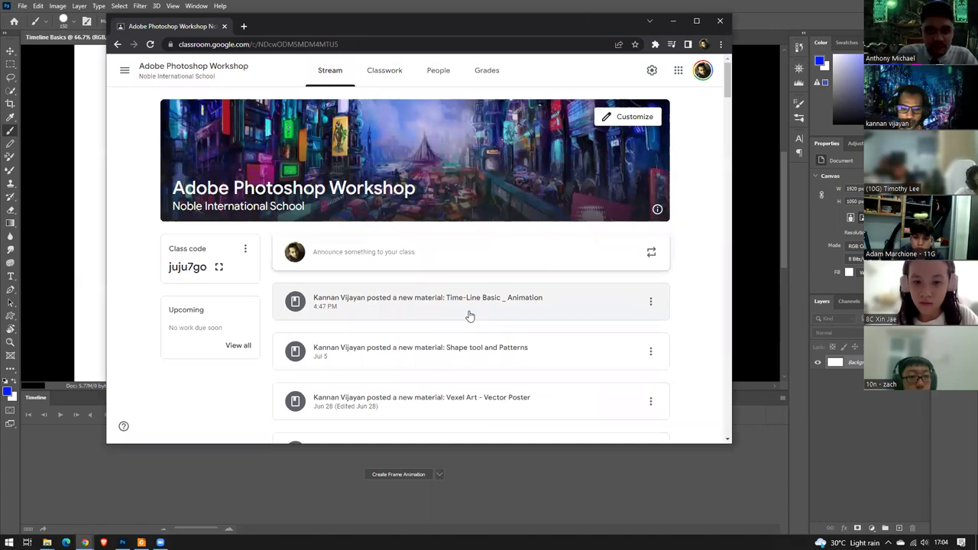
{"action": "left_click", "coordinate": [469, 313]}
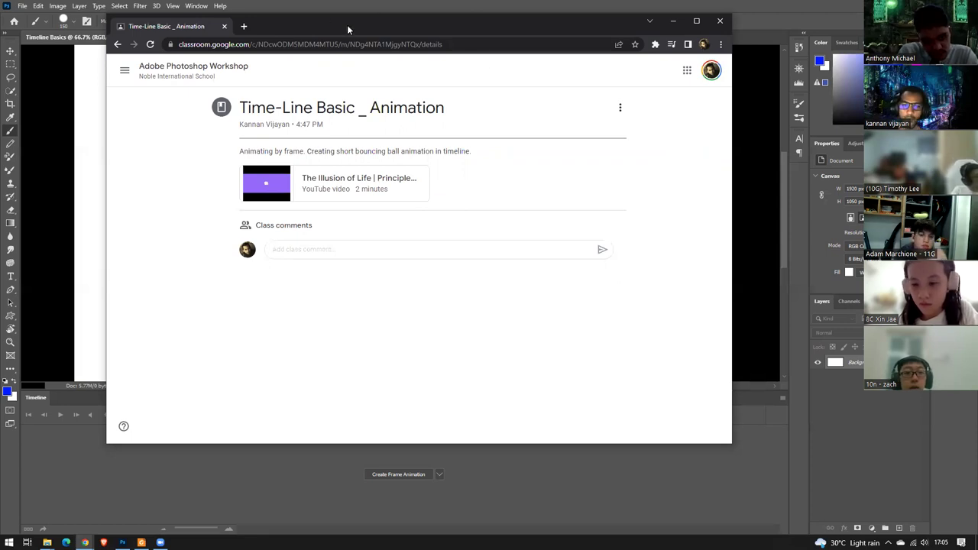
{"action": "left_click_drag", "start_coordinate": [347, 24], "coordinate": [486, 82]}
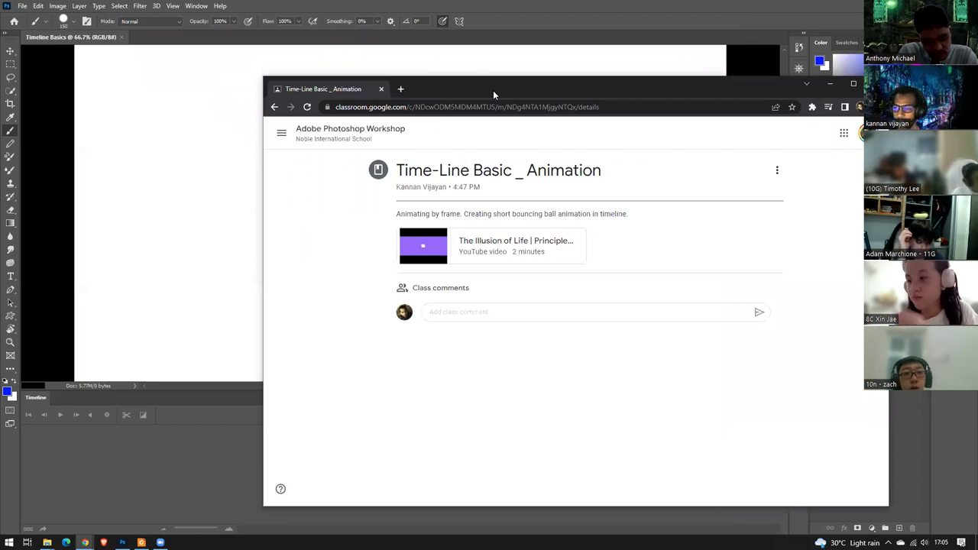
{"action": "key", "text": "alt+Tab"}
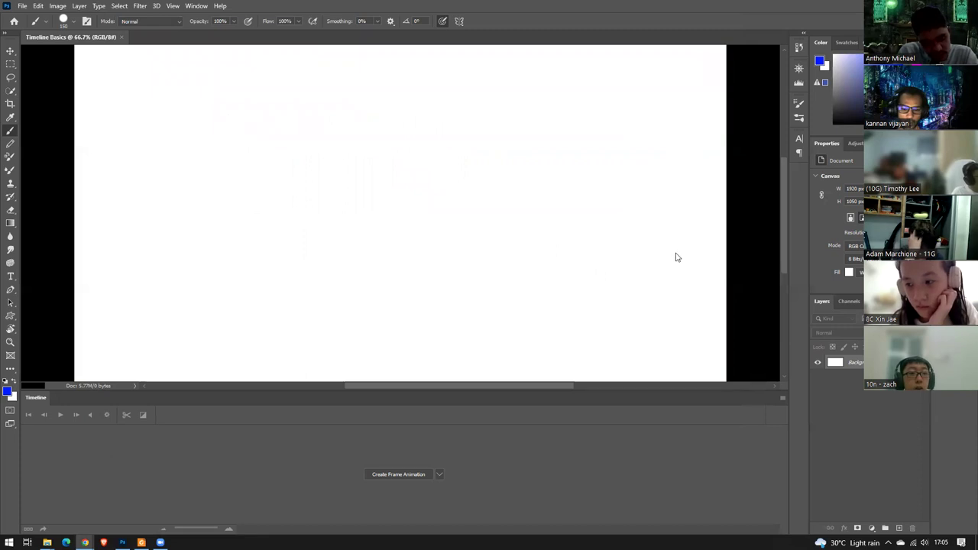
Fit the whole canvas in view, and hide the Timeline and show it again.
{"action": "scroll", "coordinate": [722, 255], "scroll_direction": "down", "scroll_amount": 2}
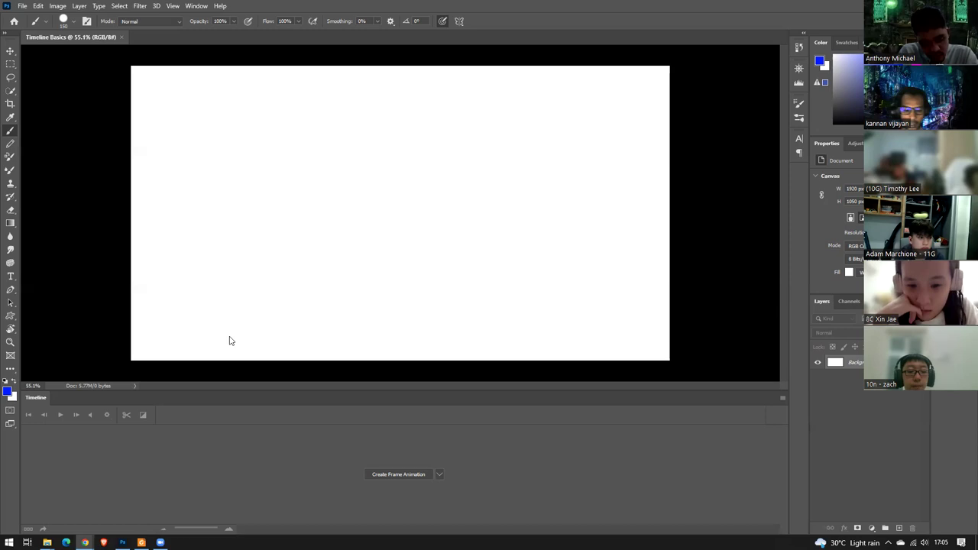
{"action": "left_click", "coordinate": [398, 10]}
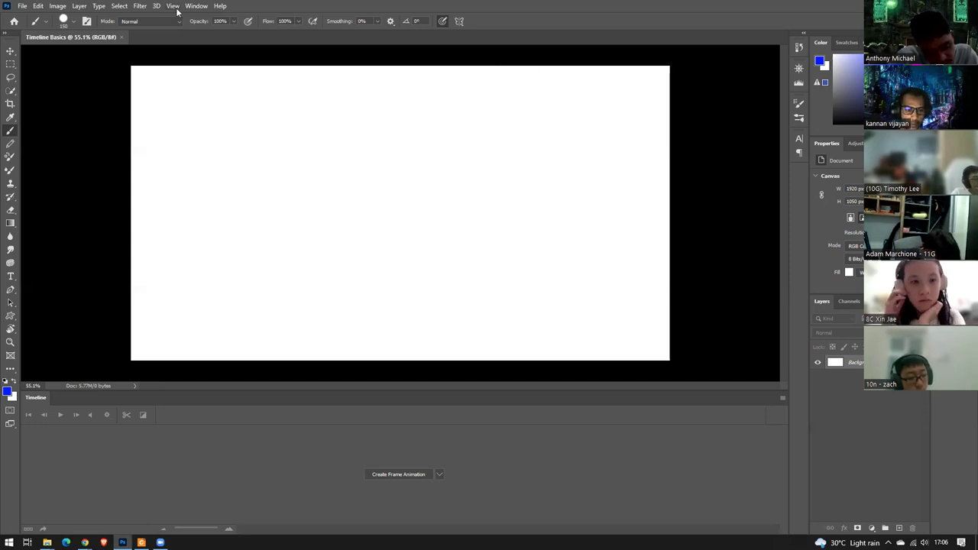
{"action": "left_click", "coordinate": [200, 9]}
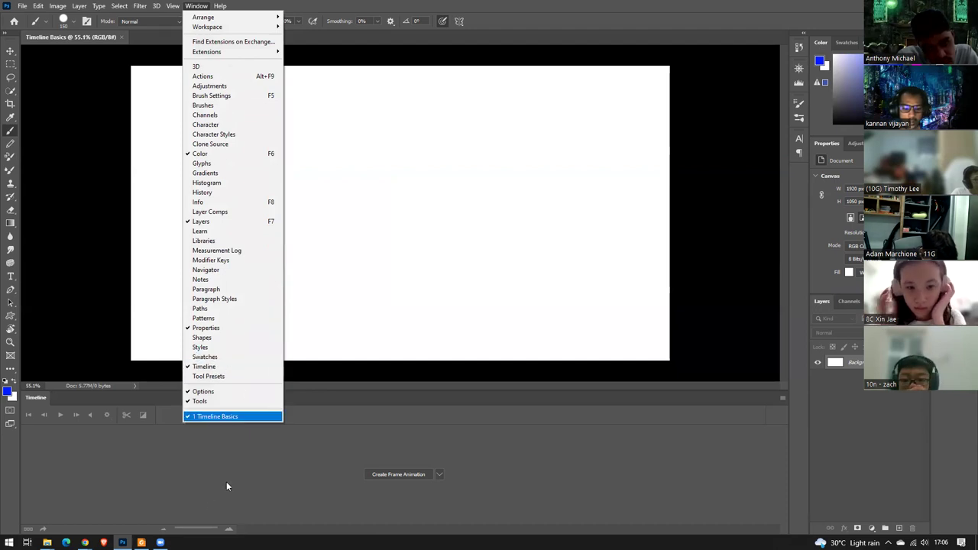
{"action": "left_click", "coordinate": [211, 504]}
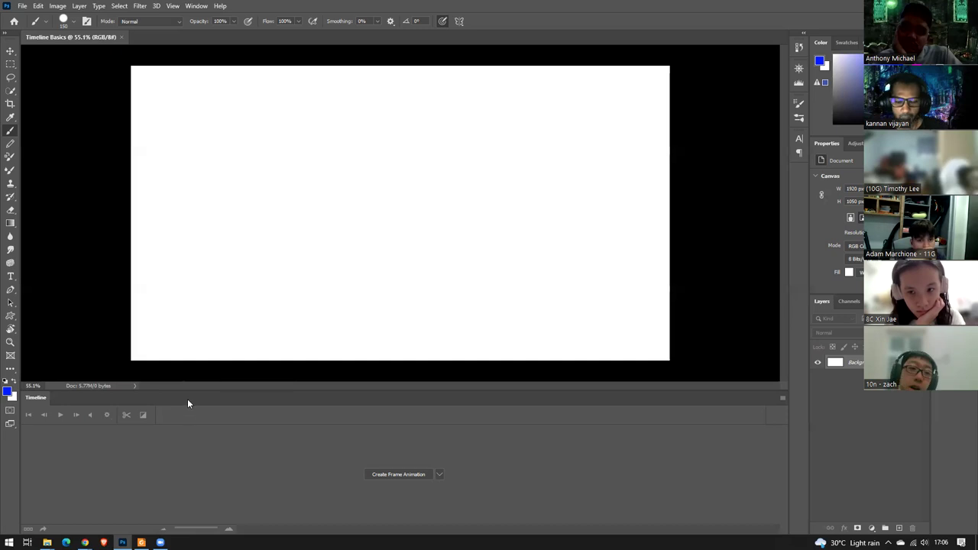
{"action": "left_click", "coordinate": [194, 7]}
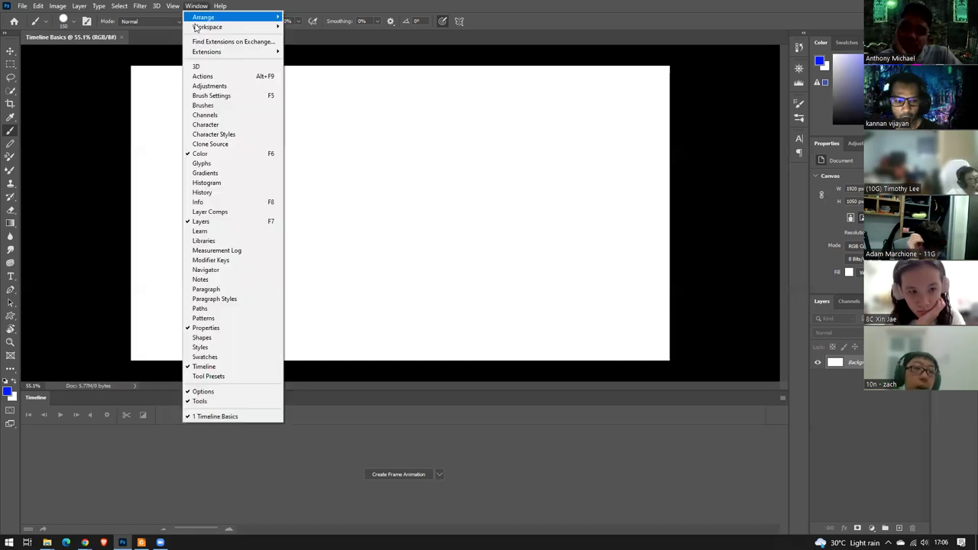
{"action": "left_click", "coordinate": [217, 367]}
{"action": "left_click", "coordinate": [197, 6]}
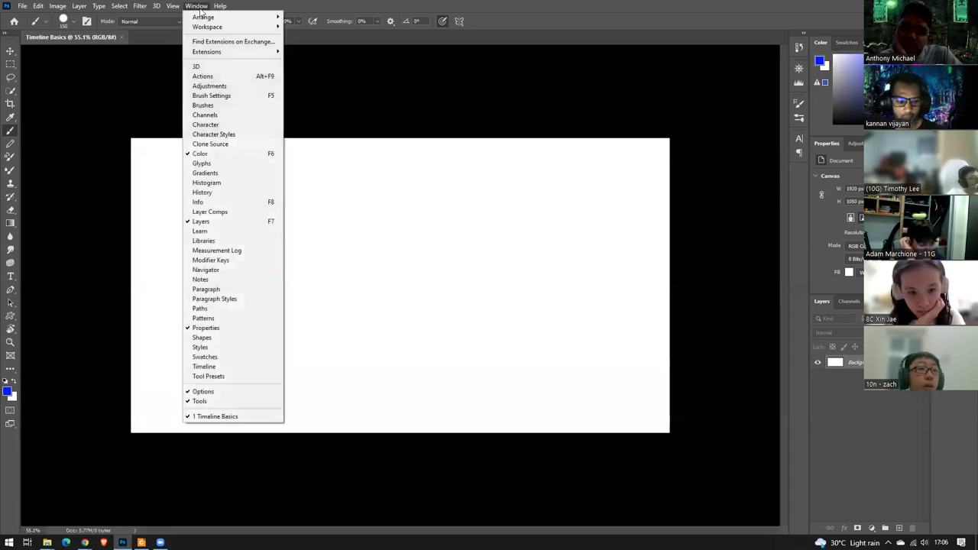
{"action": "left_click", "coordinate": [215, 369]}
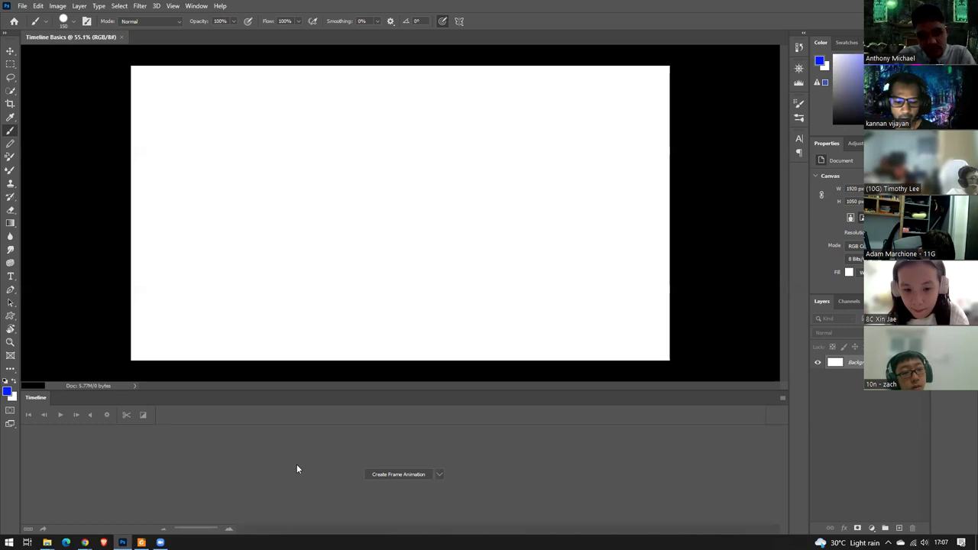
Create a frame animation in the Timeline and enlarge the space for the layer list.
{"action": "left_click", "coordinate": [441, 474]}
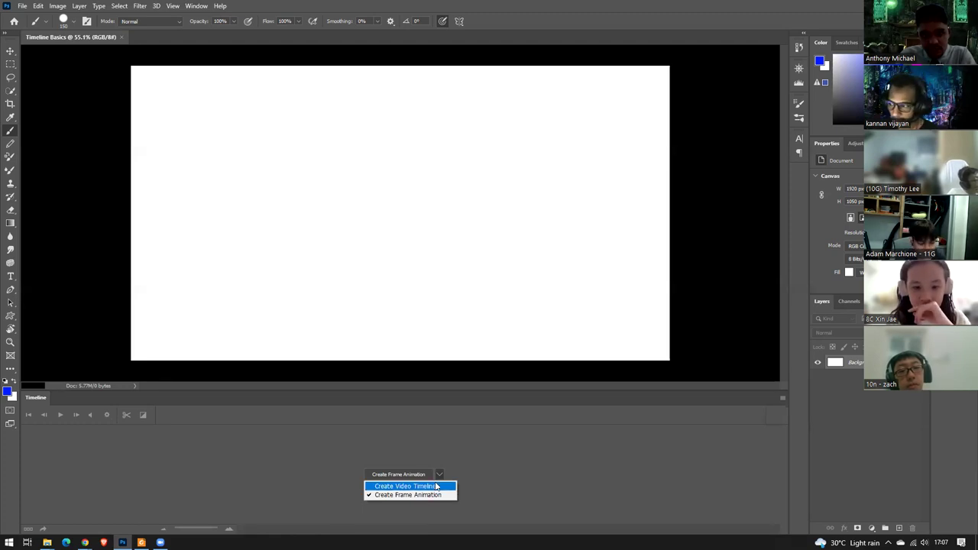
{"action": "left_click", "coordinate": [526, 449]}
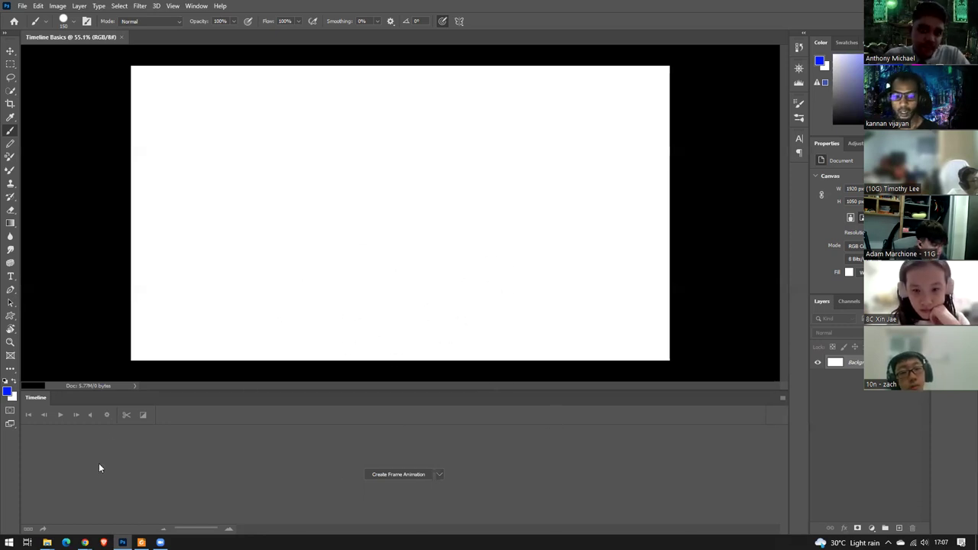
{"action": "left_click", "coordinate": [439, 474]}
{"action": "left_click", "coordinate": [423, 496]}
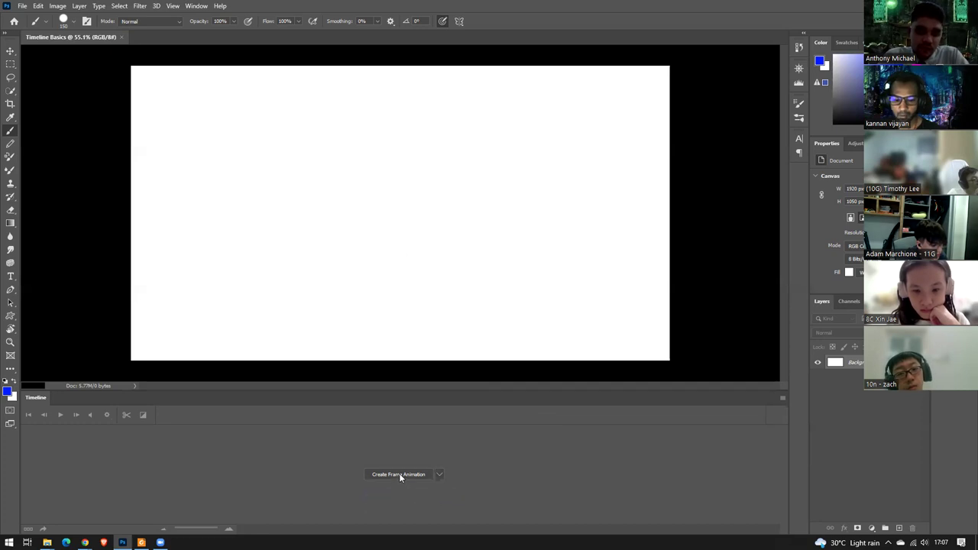
{"action": "left_click", "coordinate": [398, 474]}
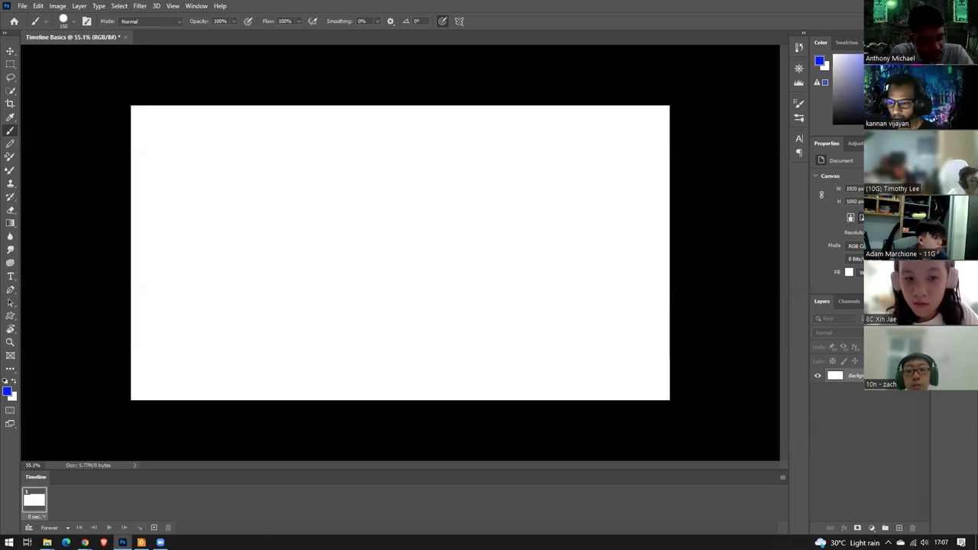
{"action": "left_click_drag", "start_coordinate": [858, 295], "coordinate": [860, 243]}
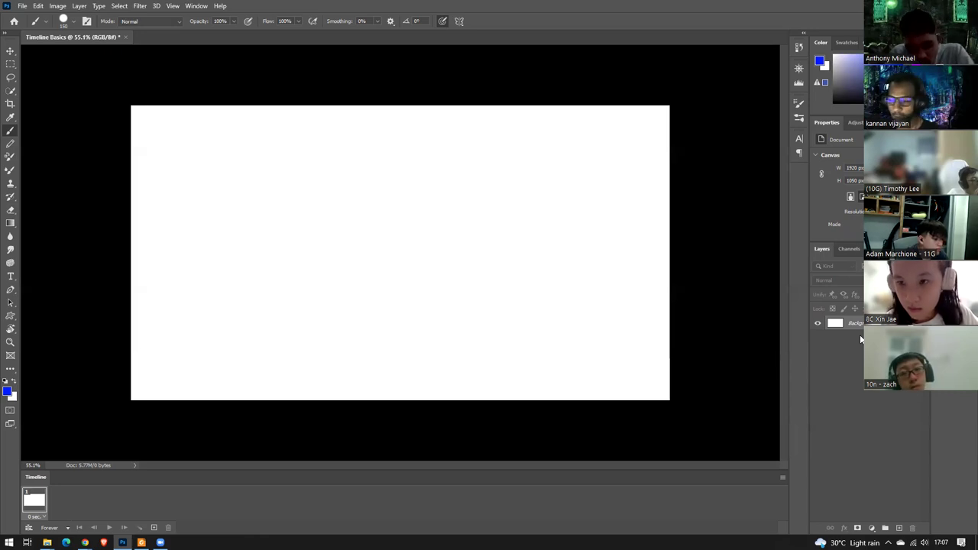
Examine the frame delay choices, loop count options and animation commands of the Timeline without changing any of them.
{"action": "left_click", "coordinate": [44, 519]}
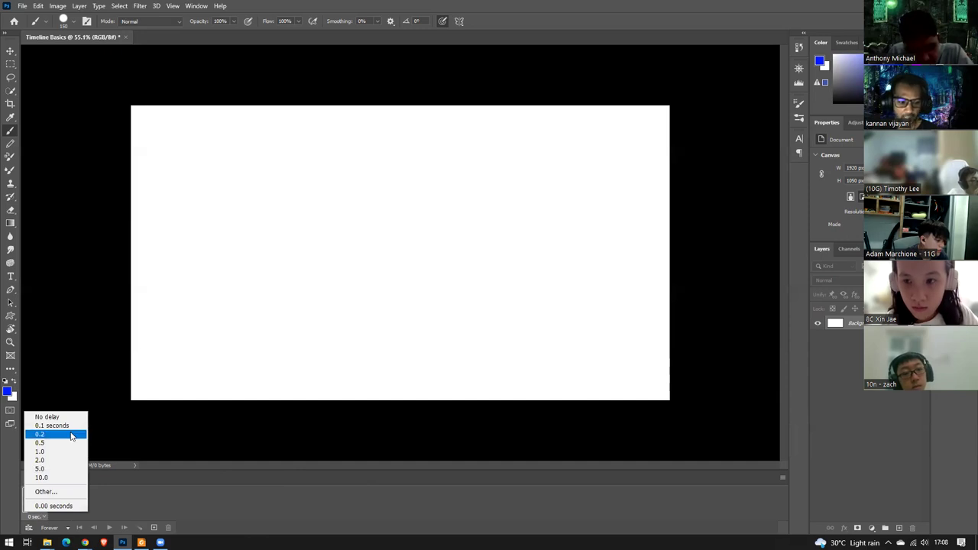
{"action": "left_click", "coordinate": [212, 515]}
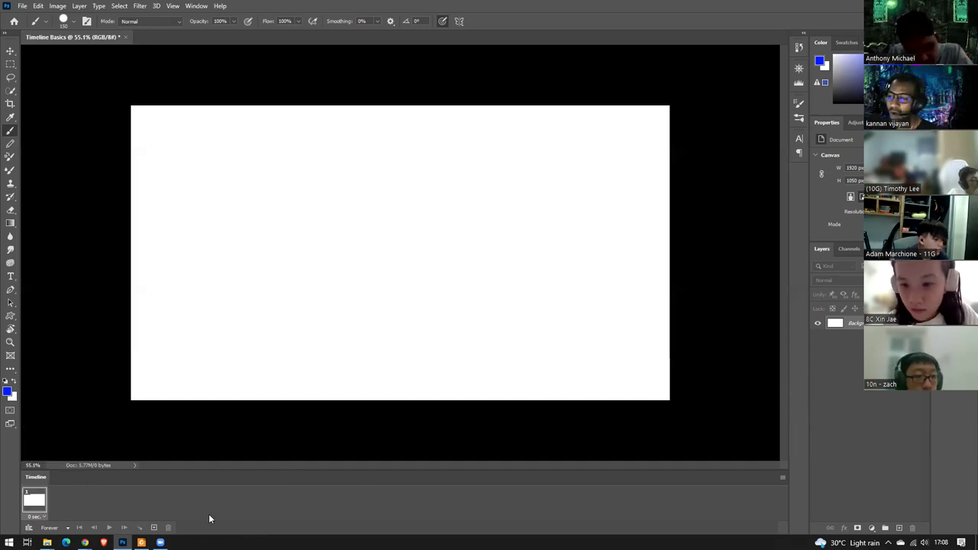
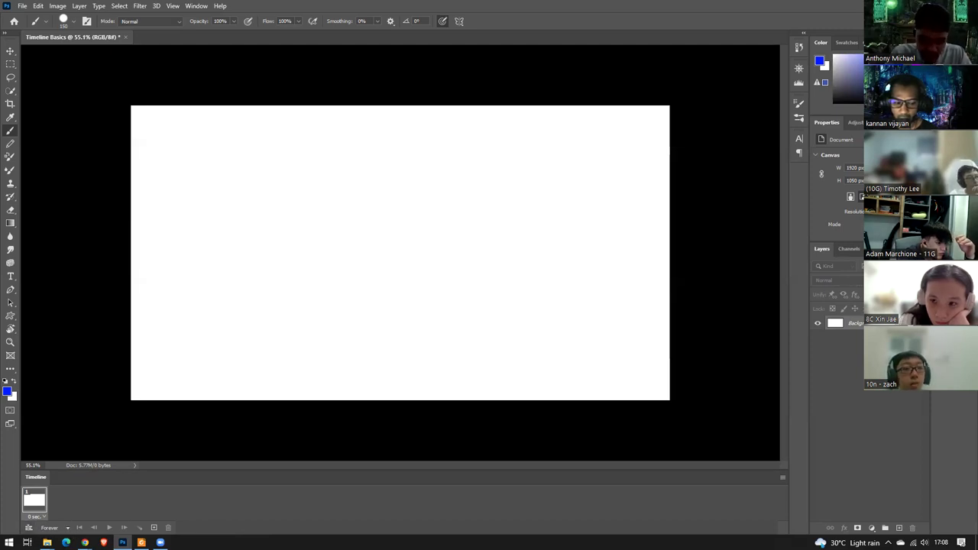
{"action": "left_click", "coordinate": [69, 528]}
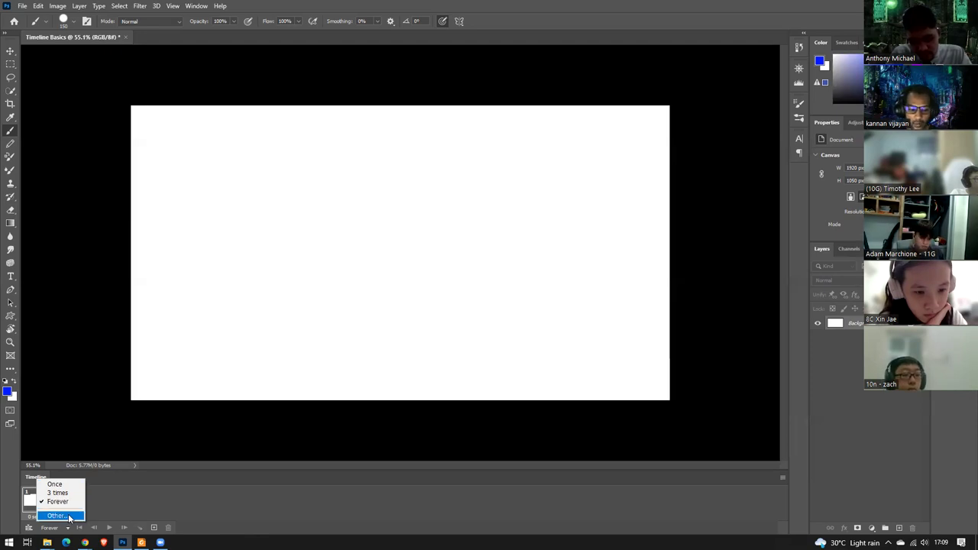
{"action": "left_click", "coordinate": [69, 517]}
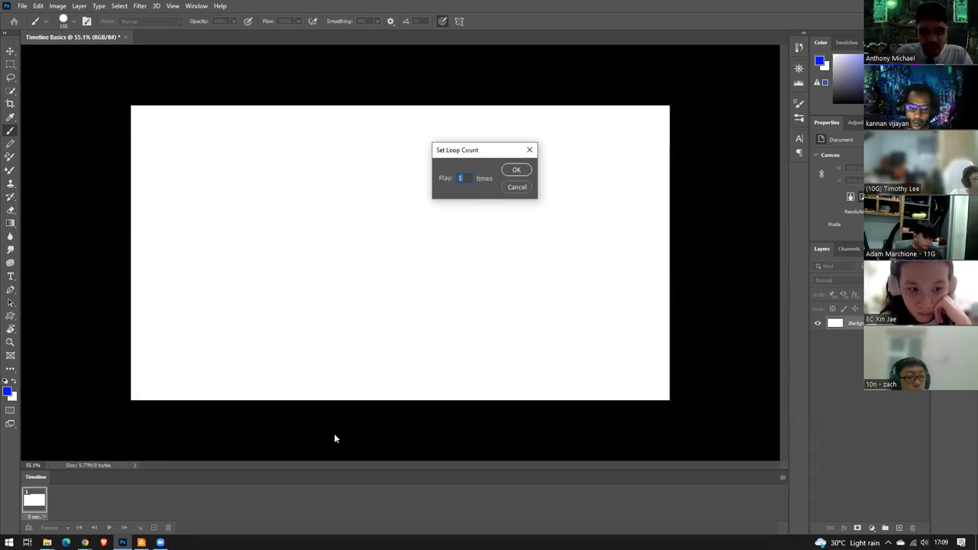
{"action": "left_click", "coordinate": [510, 191]}
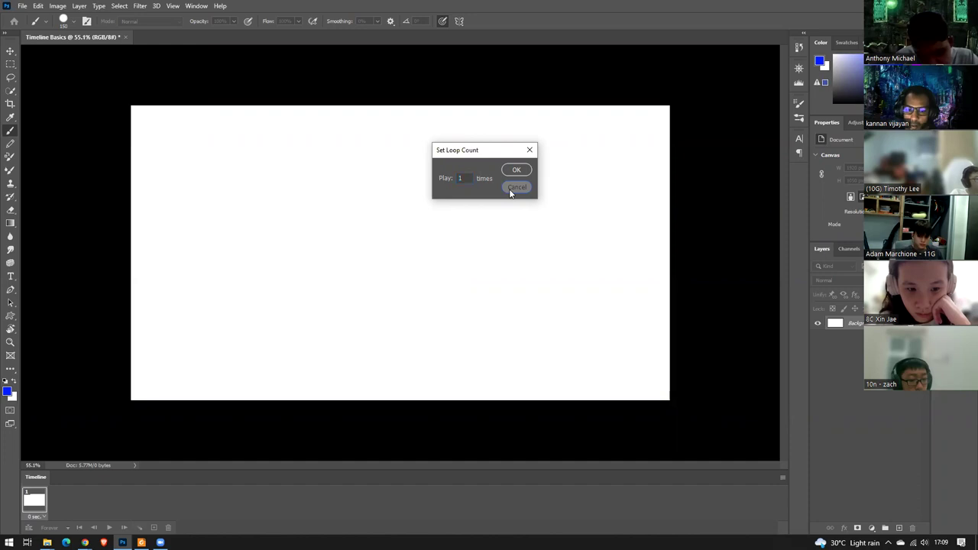
{"action": "left_click", "coordinate": [511, 191]}
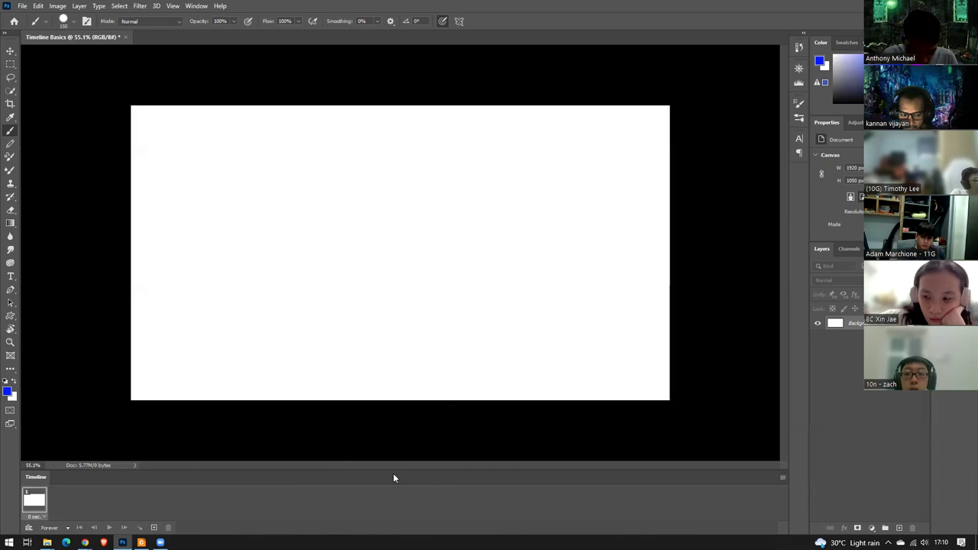
{"action": "left_click", "coordinate": [783, 478]}
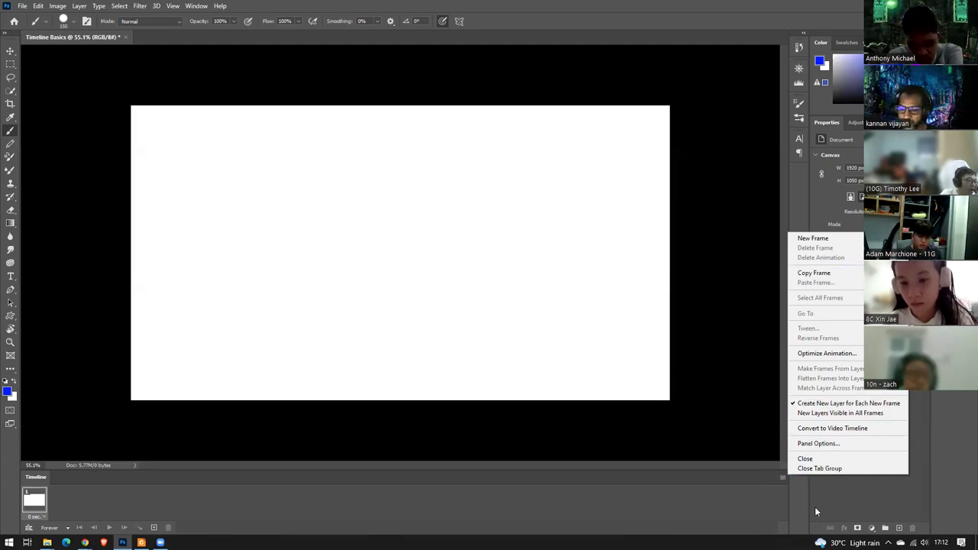
{"action": "left_click", "coordinate": [771, 507]}
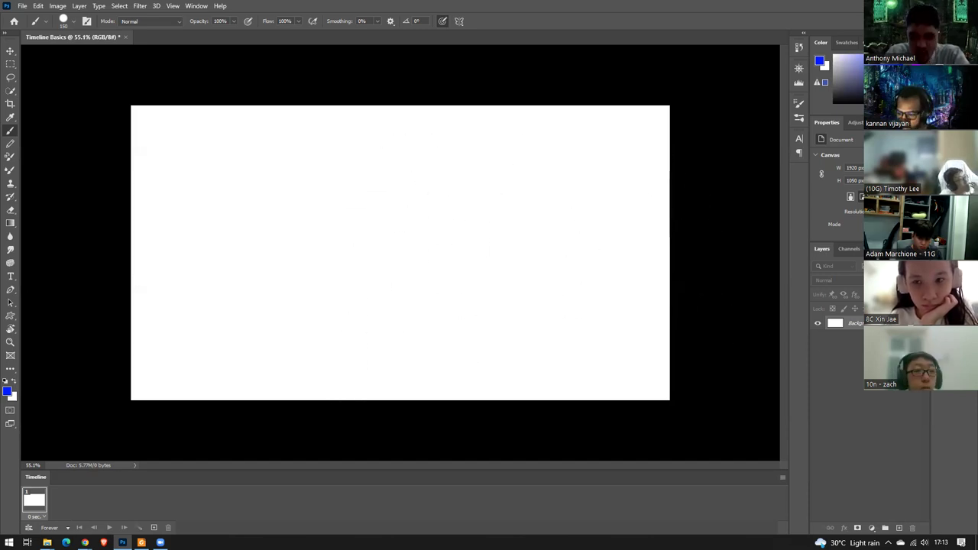
Add a new layer above the background and name it Floor.
{"action": "left_click", "coordinate": [899, 529]}
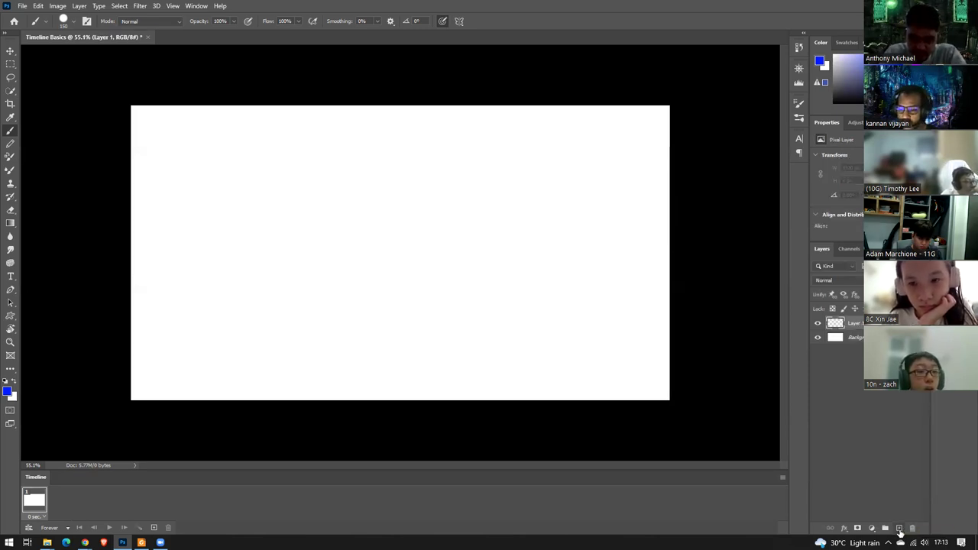
{"action": "double_click", "coordinate": [855, 324]}
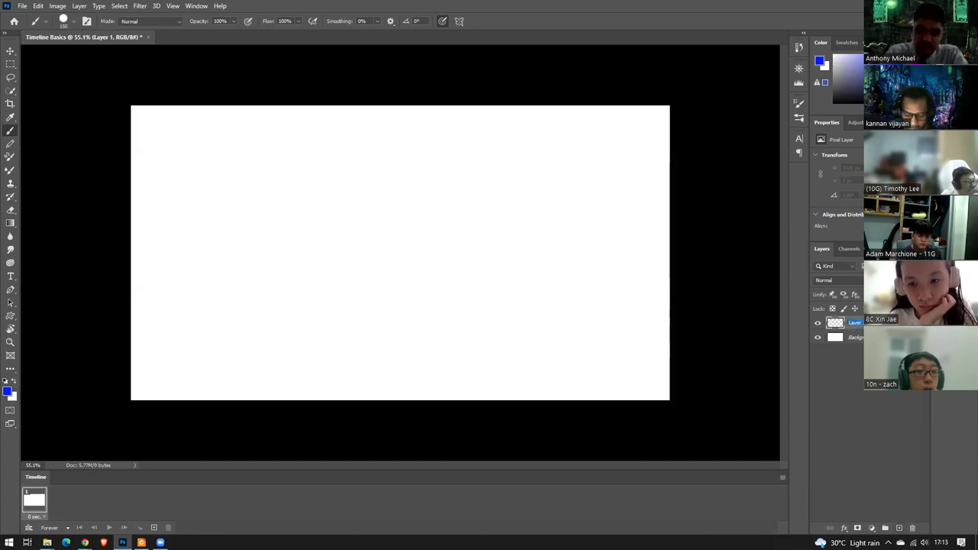
{"action": "type", "text": "Floor"}
{"action": "key", "text": "Return"}
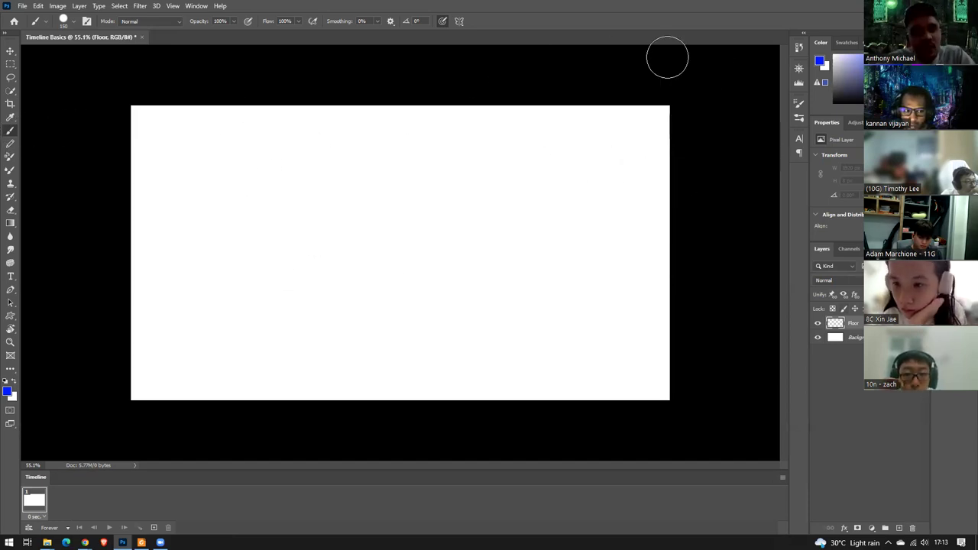
Paint a thin, straight dark navy floor line across the full canvas width near its lower edge with a small hard round brush.
{"action": "left_click", "coordinate": [802, 106]}
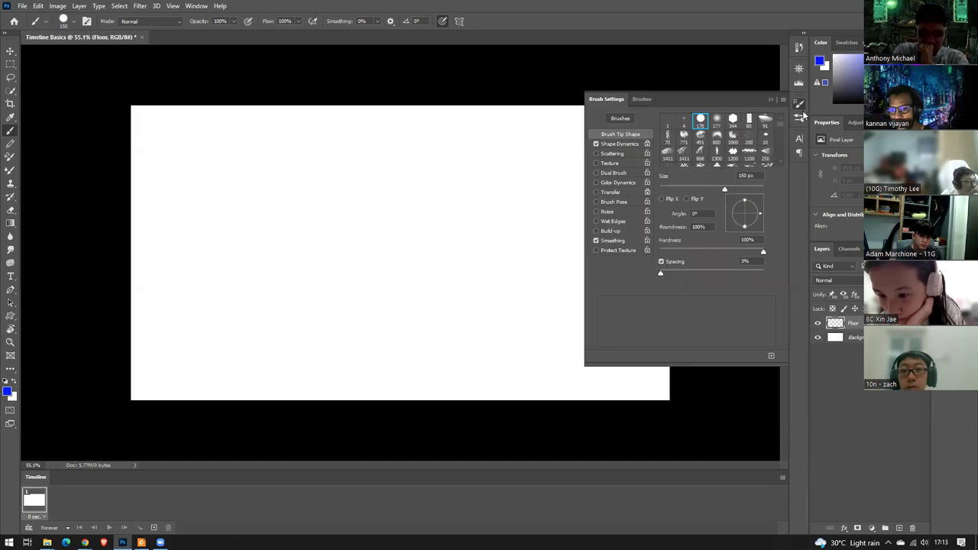
{"action": "left_click_drag", "start_coordinate": [687, 189], "coordinate": [662, 192]}
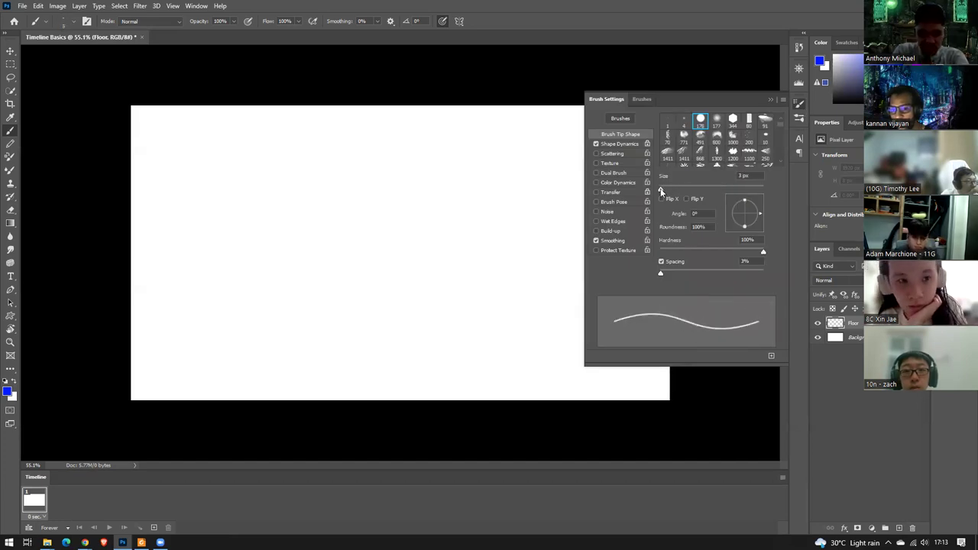
{"action": "left_click", "coordinate": [768, 101]}
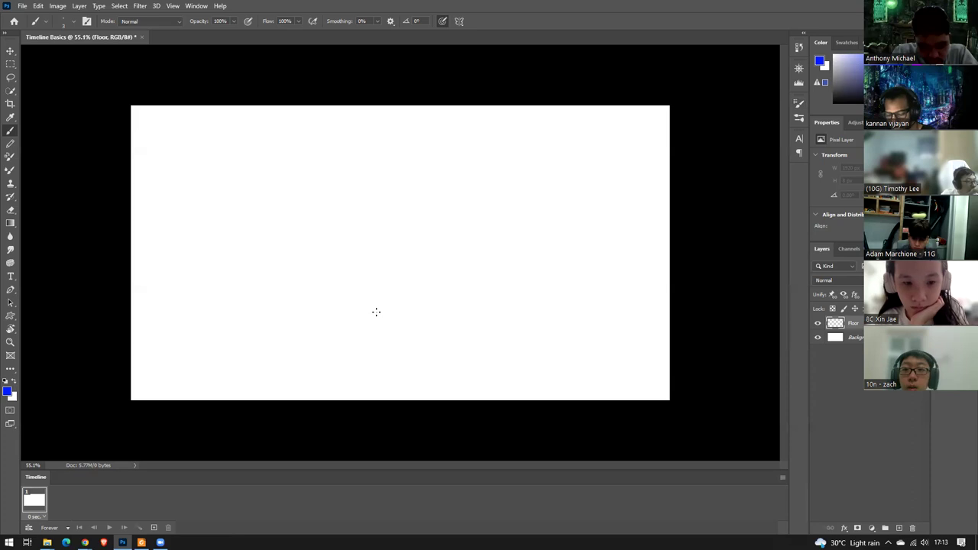
{"action": "key", "text": "bracketright"}
{"action": "key", "text": "bracketright"}
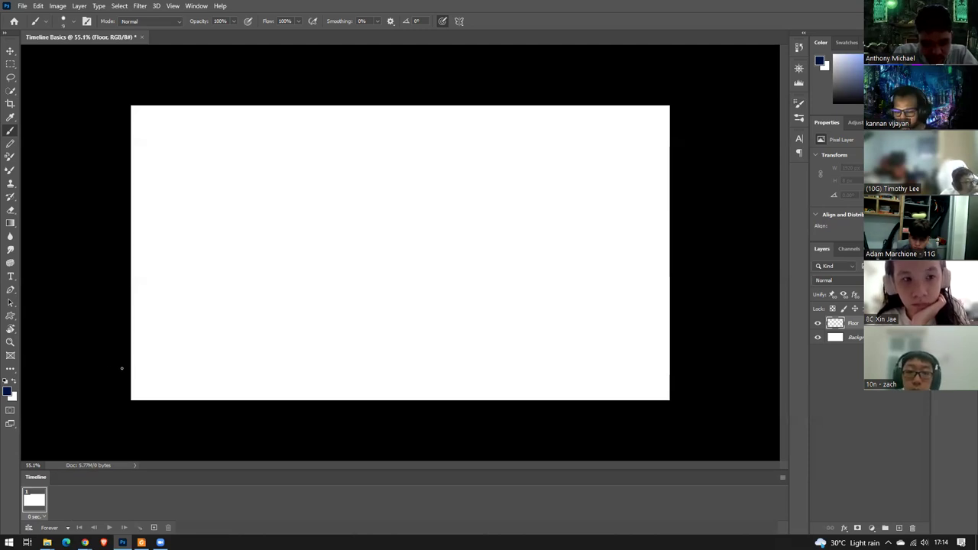
{"action": "left_click_drag", "start_coordinate": [131, 369], "coordinate": [698, 327]}
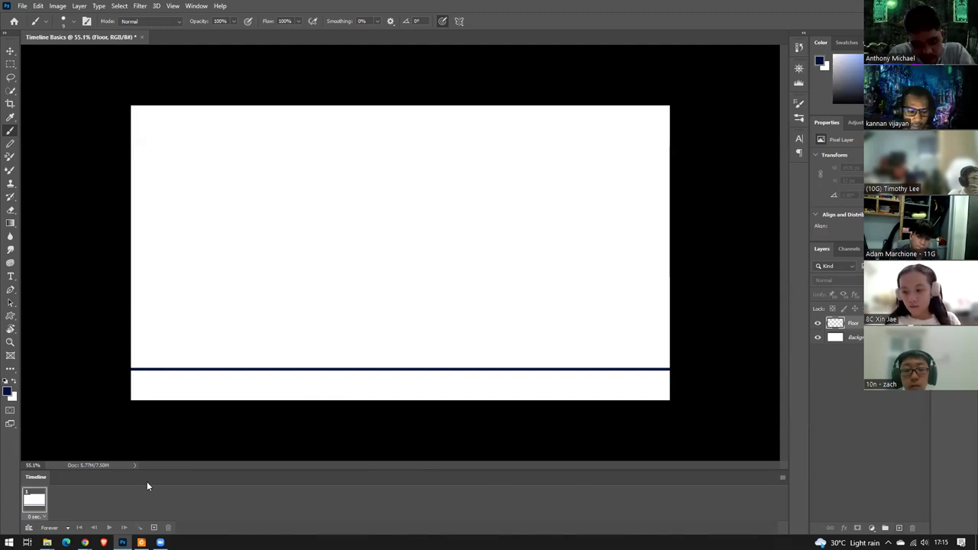
{"action": "left_click", "coordinate": [899, 528]}
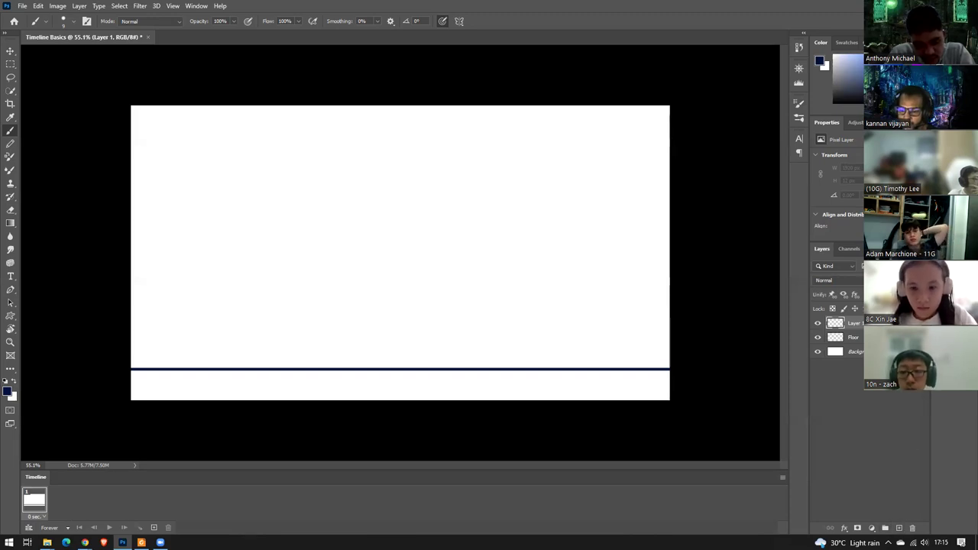
{"action": "double_click", "coordinate": [855, 323]}
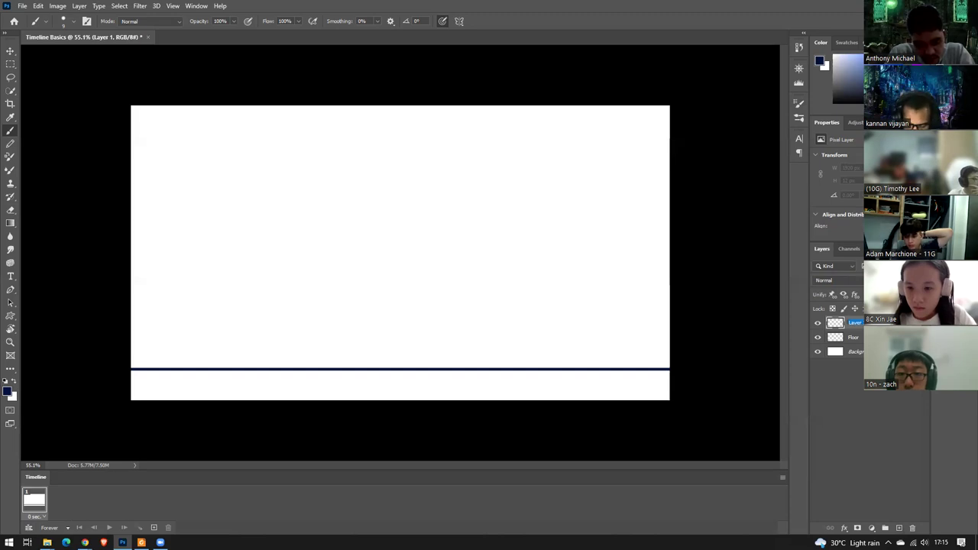
{"action": "key", "text": "Return"}
{"action": "left_click", "coordinate": [911, 528]}
{"action": "left_click", "coordinate": [442, 201]}
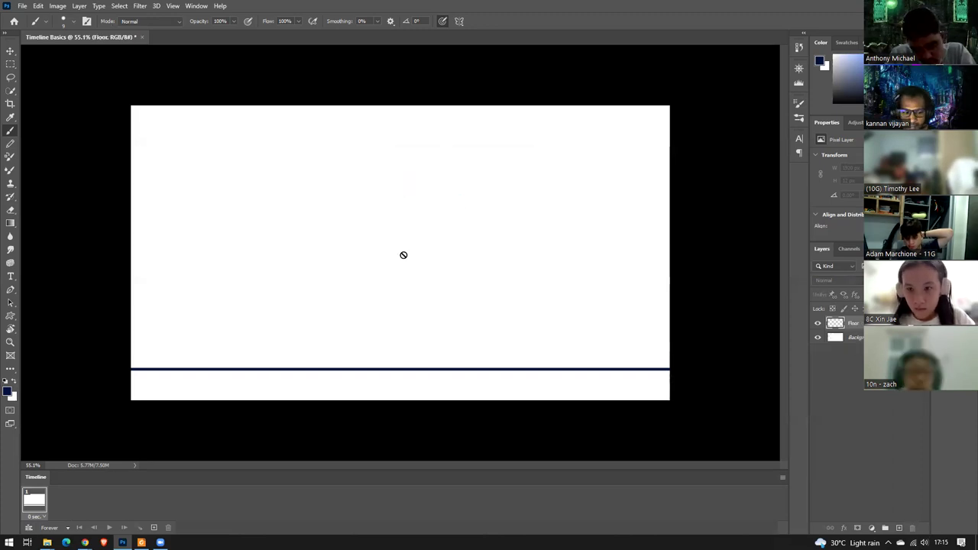
Add frames 2 and 3, painting a pink ball with a 175 px hard round brush at the canvas's top centre and on the floor, respectively.
{"action": "left_click", "coordinate": [153, 528]}
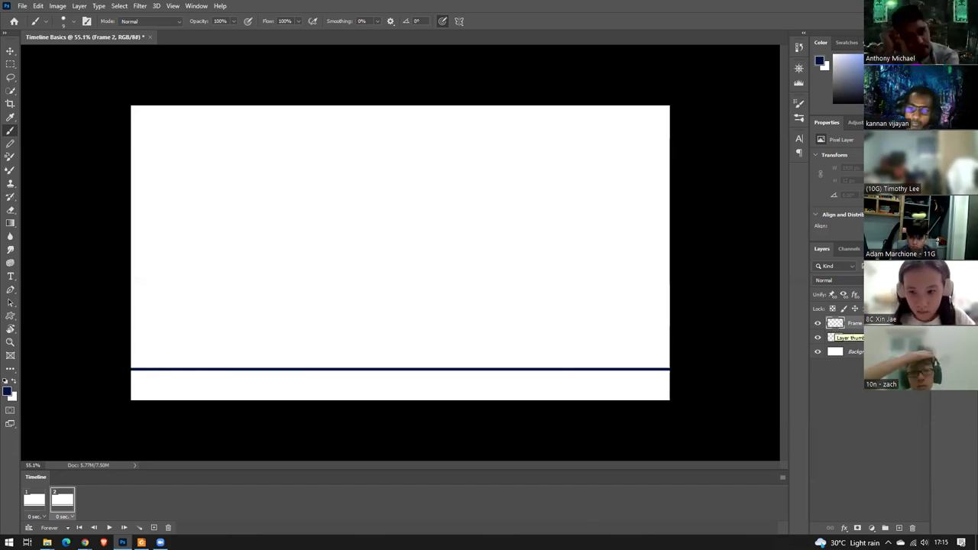
{"action": "left_click", "coordinate": [71, 22]}
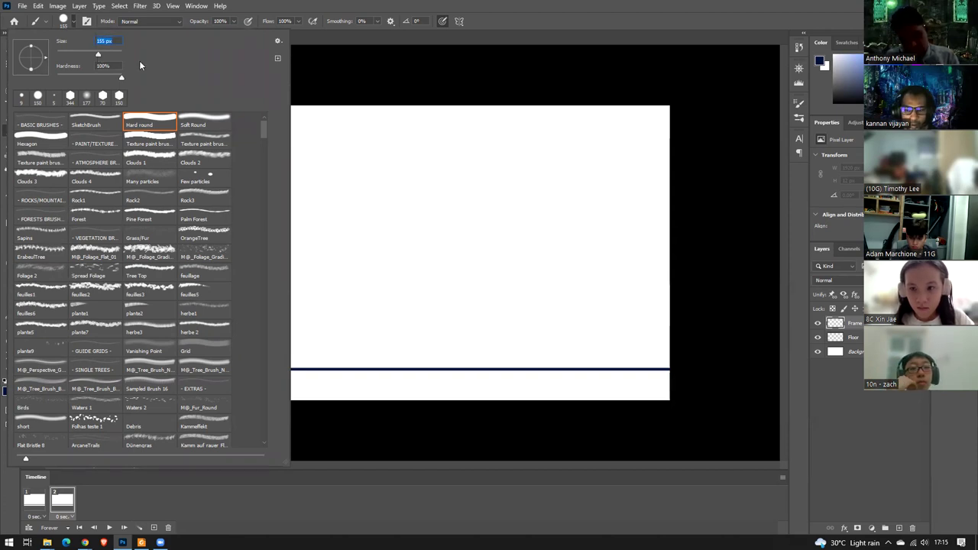
{"action": "key", "text": "Return"}
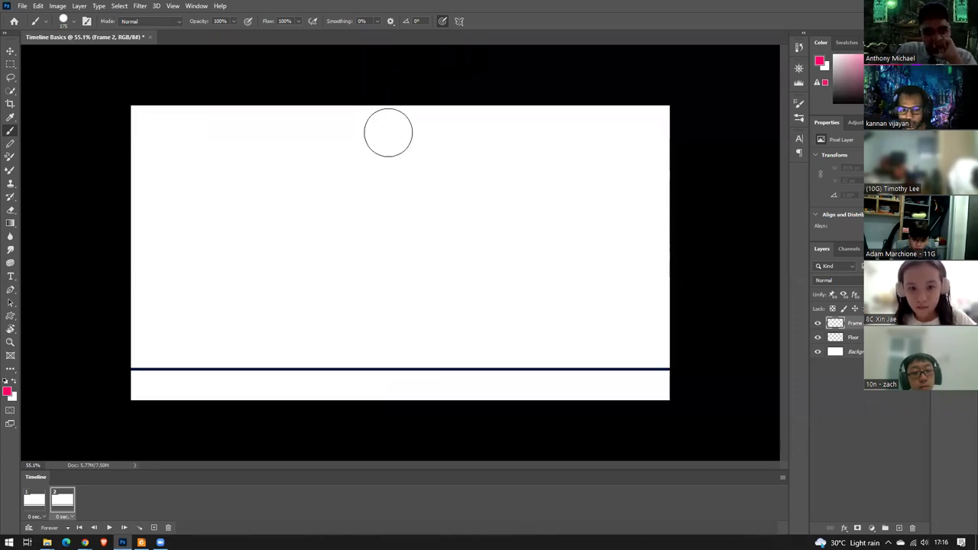
{"action": "left_click", "coordinate": [398, 129]}
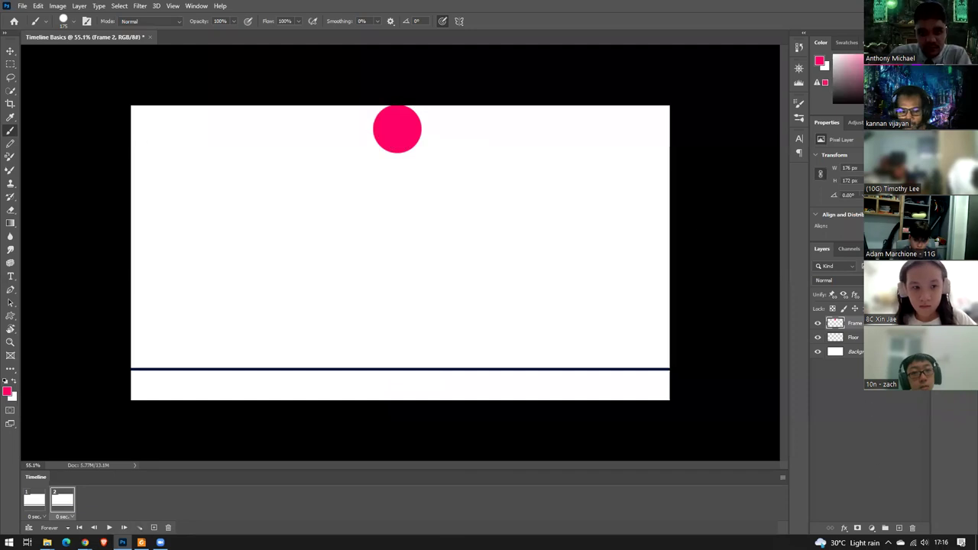
{"action": "left_click", "coordinate": [153, 528]}
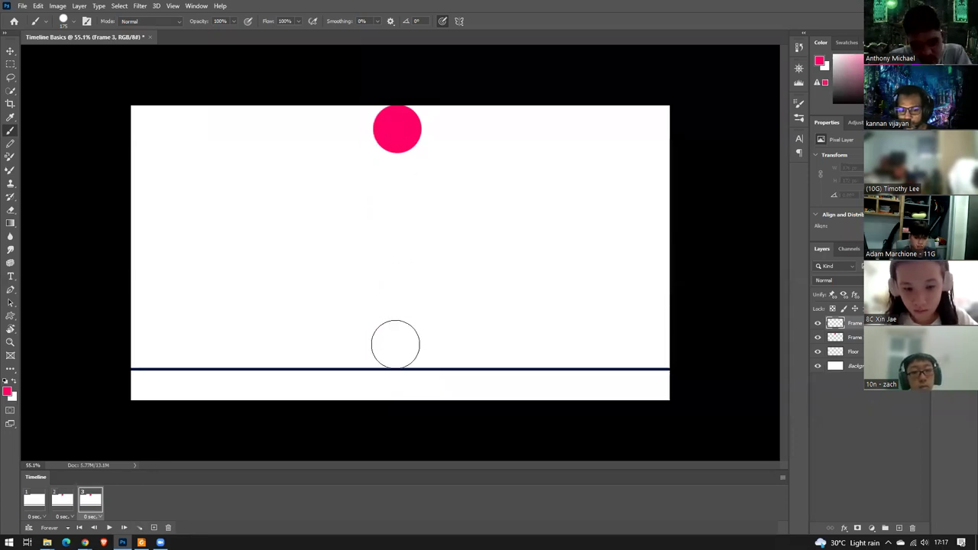
{"action": "left_click", "coordinate": [395, 344]}
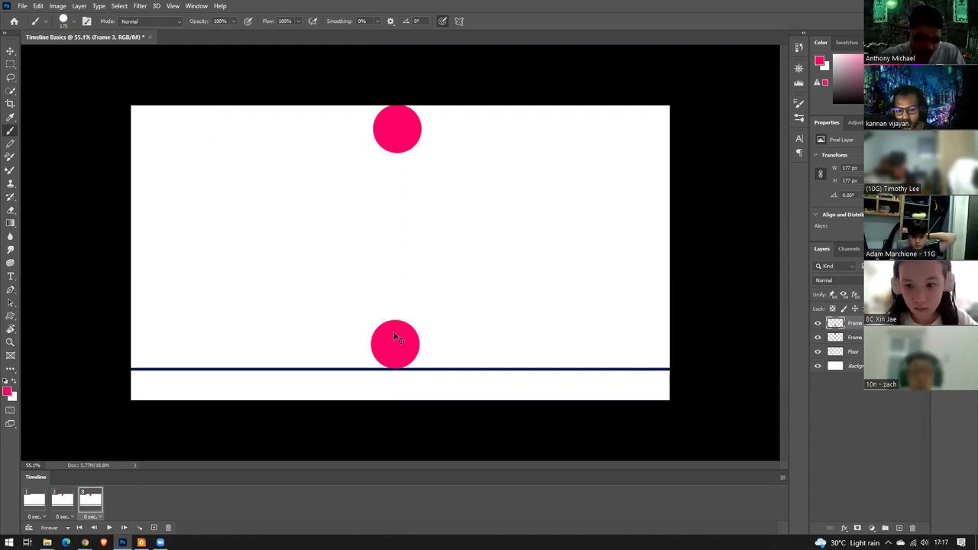
Show the rulers, place a vertical guide at about 940 px through the two balls, and hide the guides.
{"action": "key", "text": "ctrl+r"}
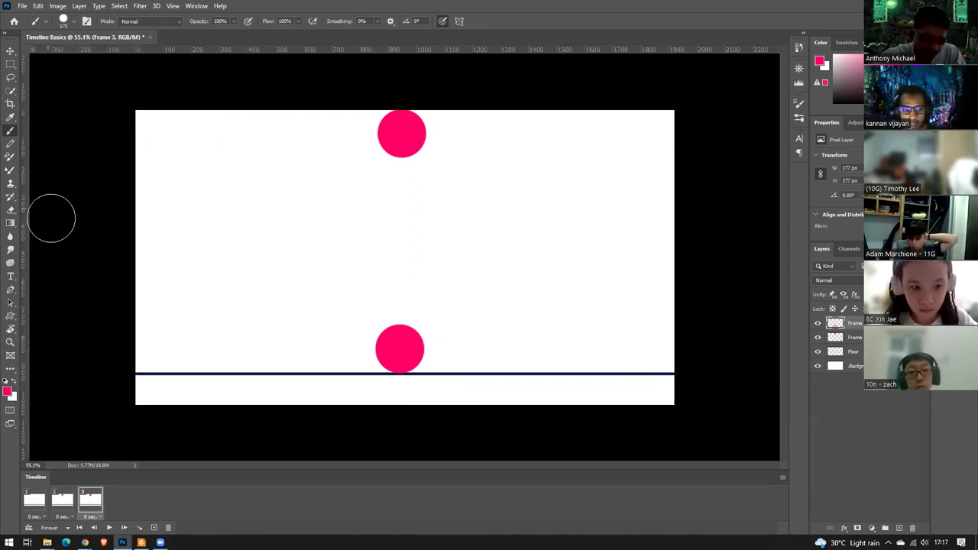
{"action": "left_click_drag", "start_coordinate": [26, 212], "coordinate": [399, 194]}
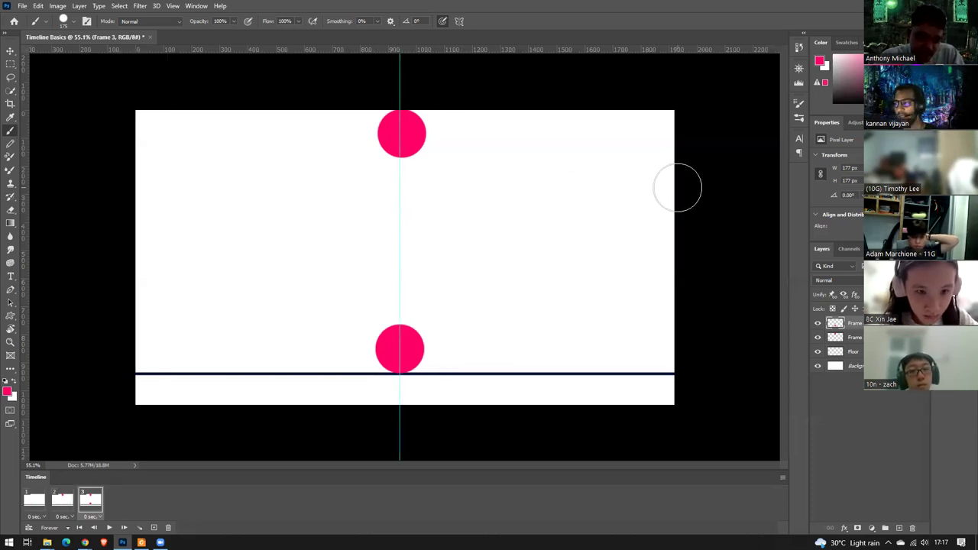
{"action": "key", "text": "ctrl+semicolon"}
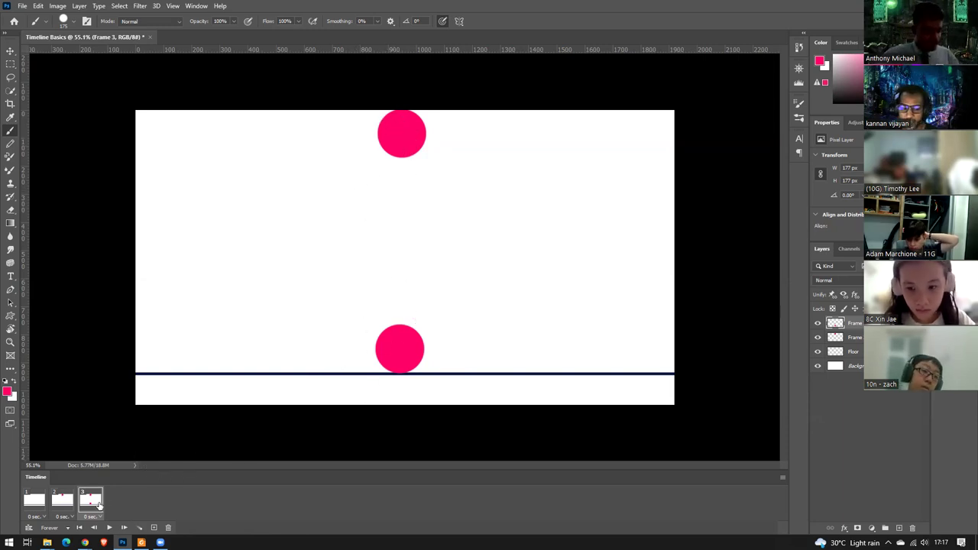
{"action": "left_click", "coordinate": [64, 501]}
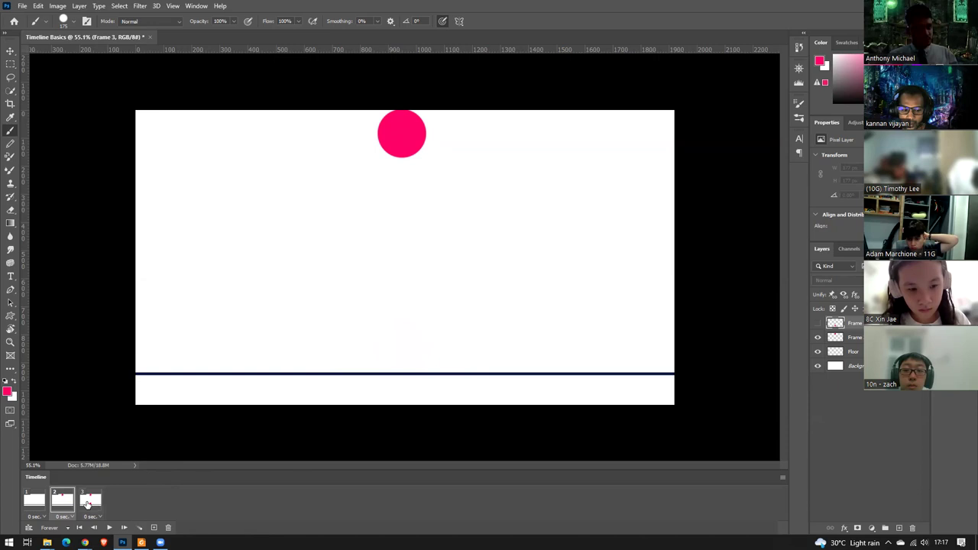
{"action": "left_click", "coordinate": [33, 501]}
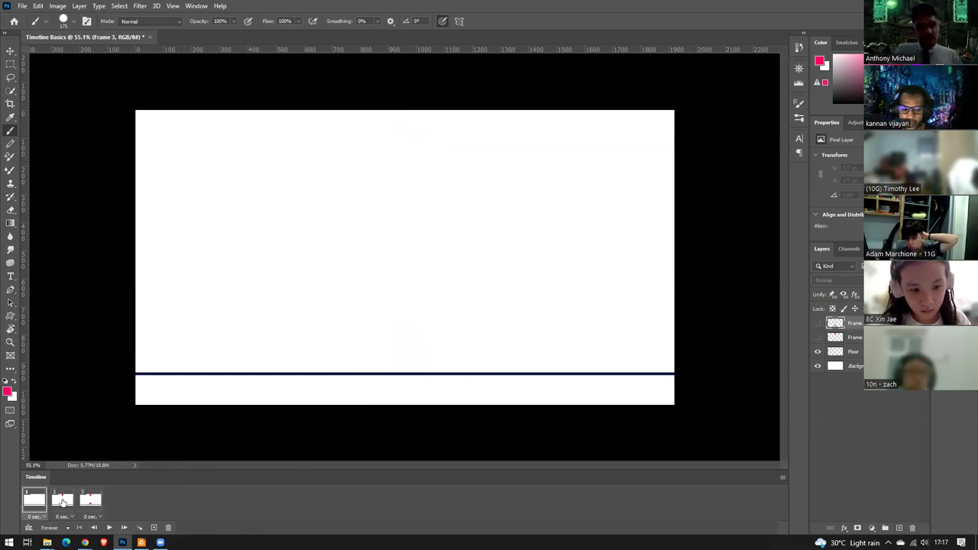
{"action": "left_click", "coordinate": [63, 501]}
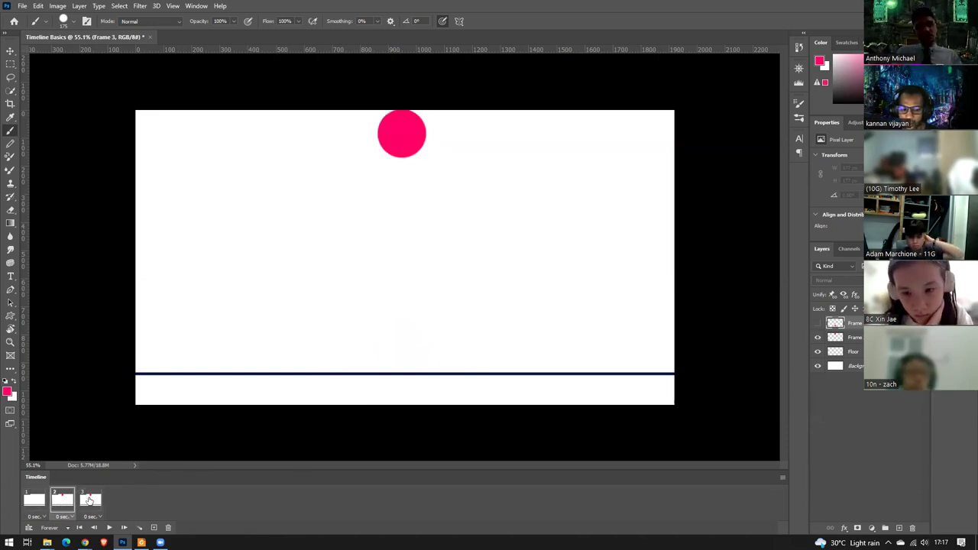
{"action": "left_click", "coordinate": [89, 500]}
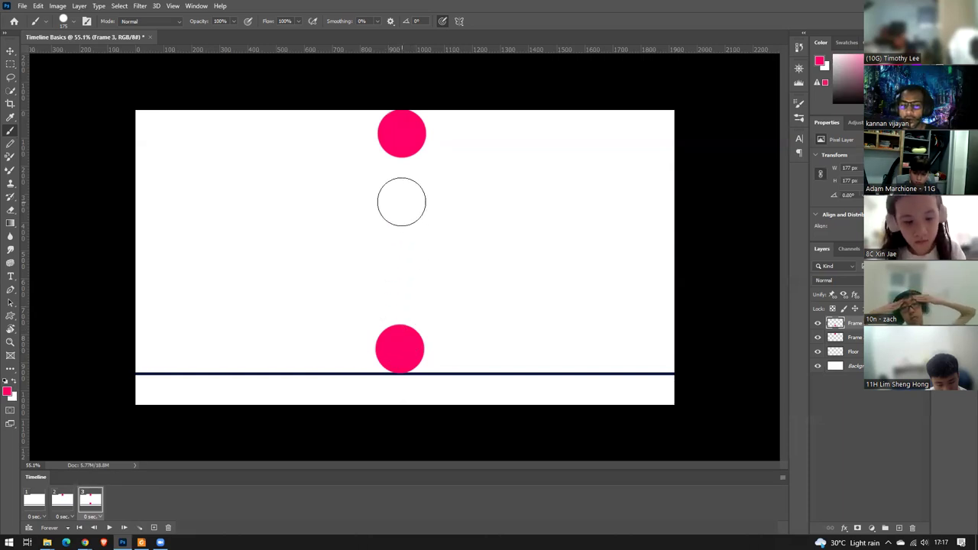
{"action": "left_click", "coordinate": [398, 201]}
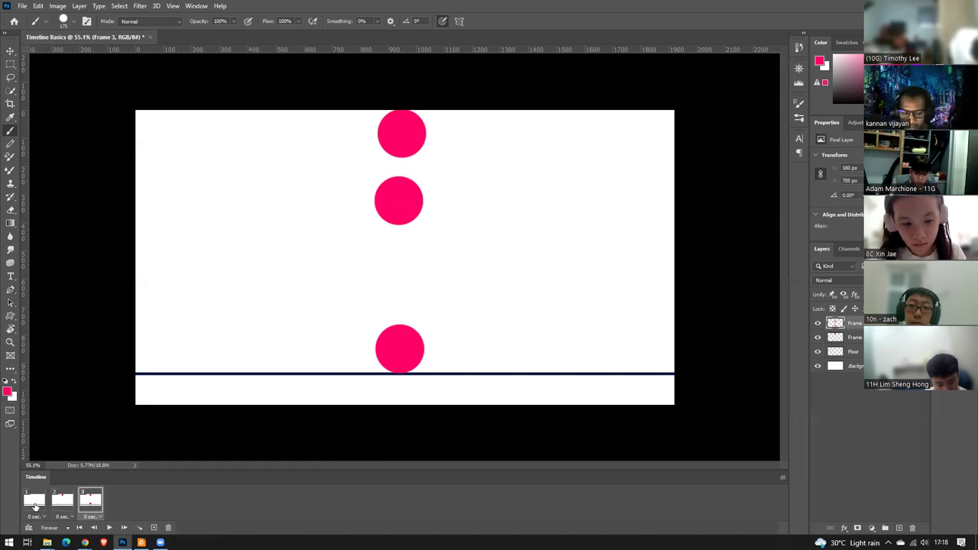
{"action": "left_click", "coordinate": [34, 502]}
{"action": "left_click", "coordinate": [90, 501]}
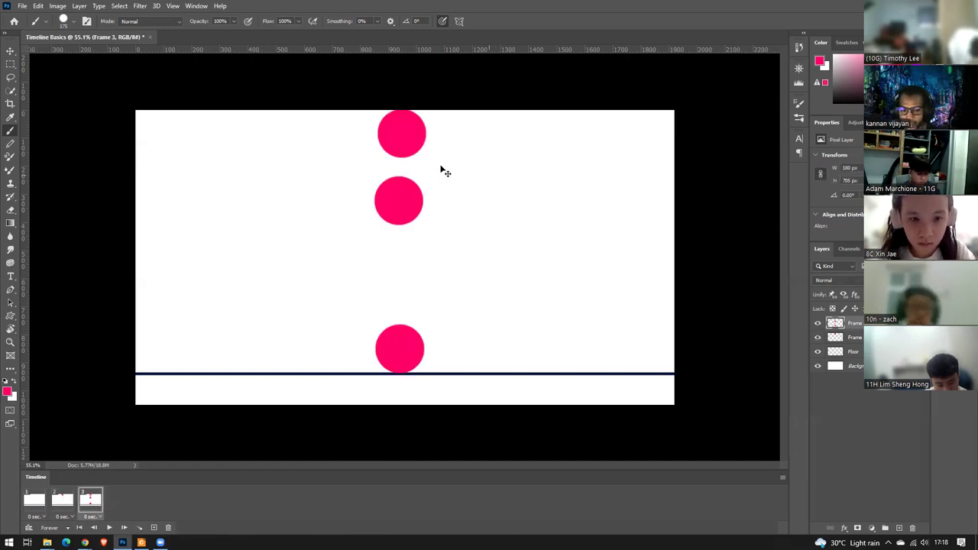
{"action": "key", "text": "ctrl+z"}
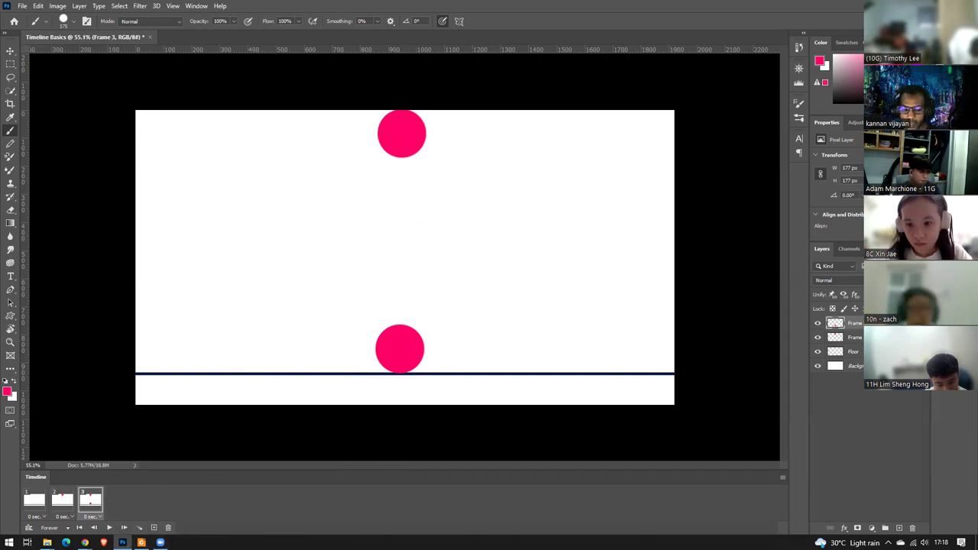
Add a fourth frame, paint a third pink ball just below the top ball, and briefly play the animation.
{"action": "left_click", "coordinate": [154, 527]}
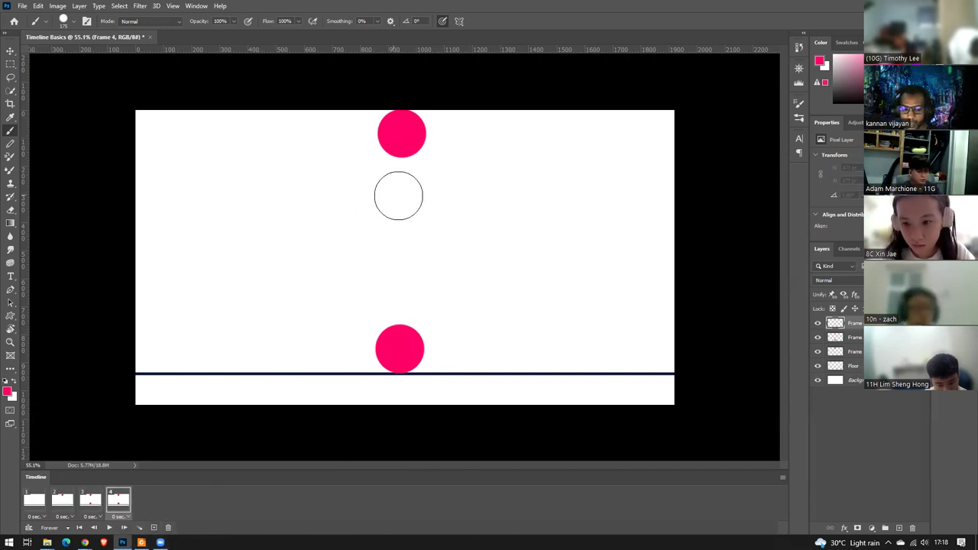
{"action": "left_click", "coordinate": [401, 200]}
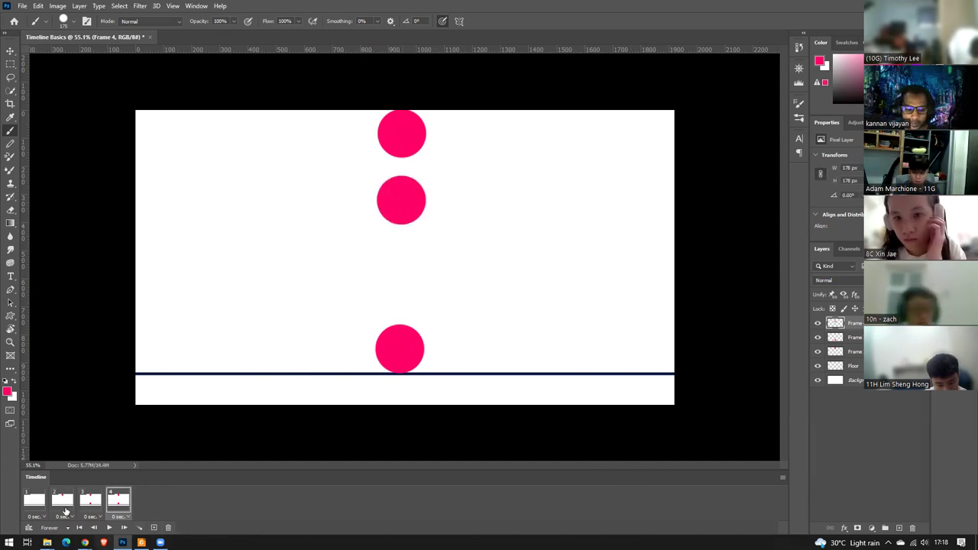
{"action": "left_click", "coordinate": [34, 501]}
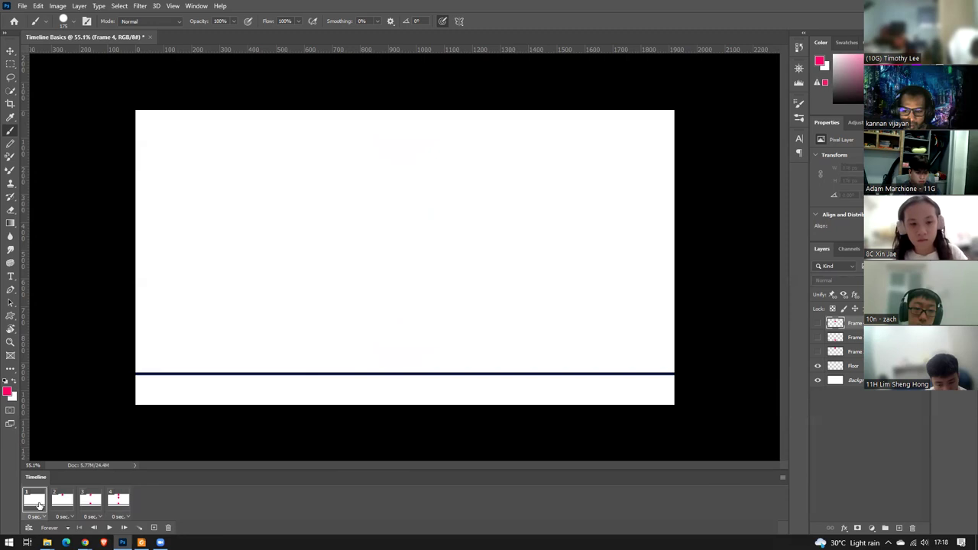
{"action": "key", "text": "space"}
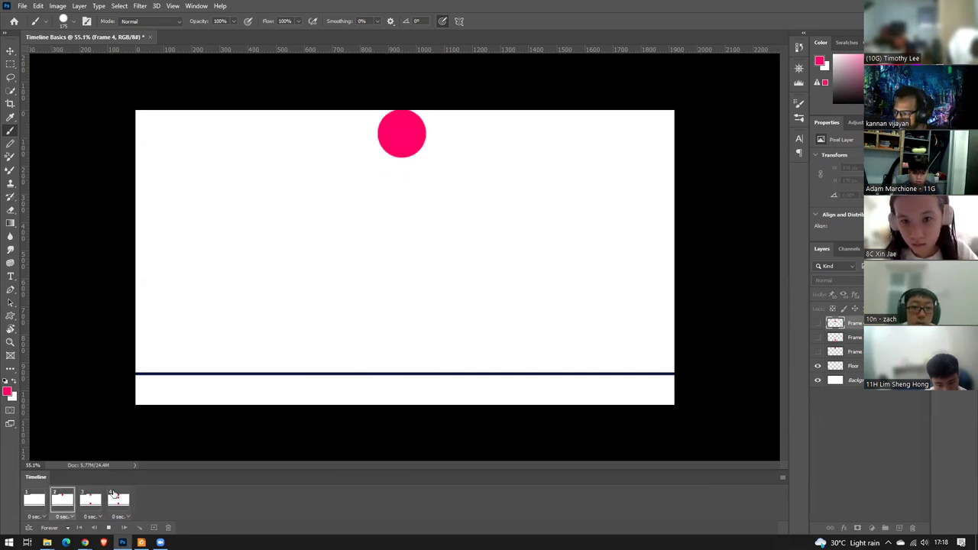
{"action": "key", "text": "space"}
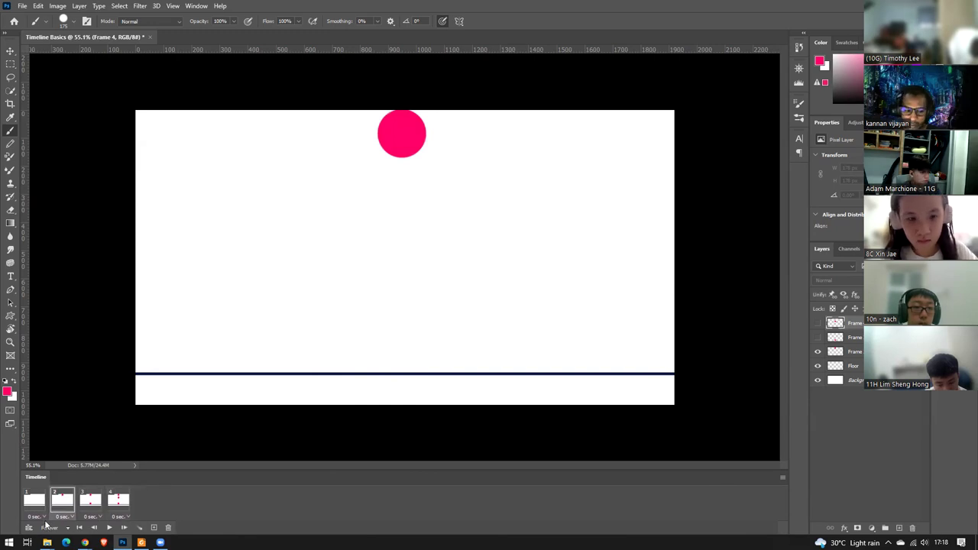
Hide the Frame 2 and Frame 3 layers in the fourth frame, and hide the Frame 2 layer in the third frame.
{"action": "left_click", "coordinate": [90, 504]}
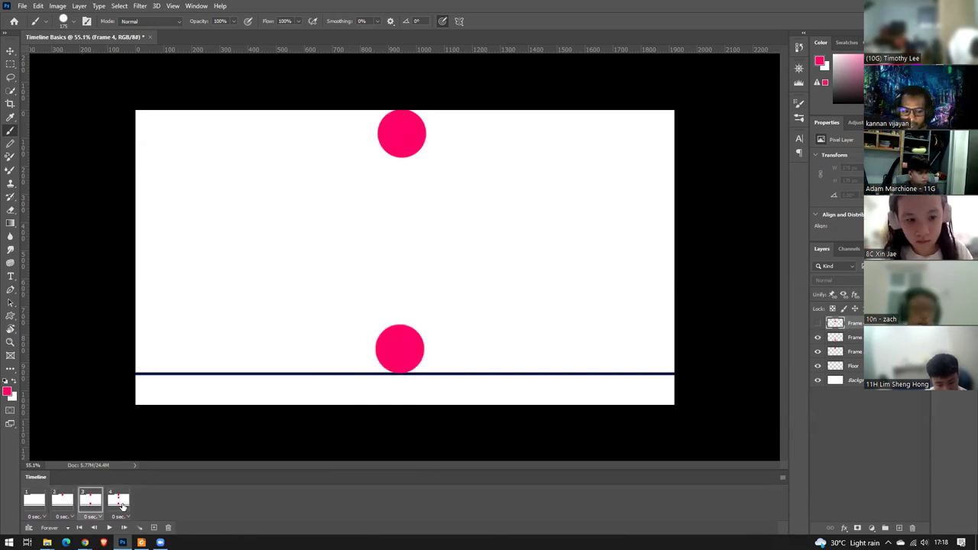
{"action": "left_click", "coordinate": [118, 502]}
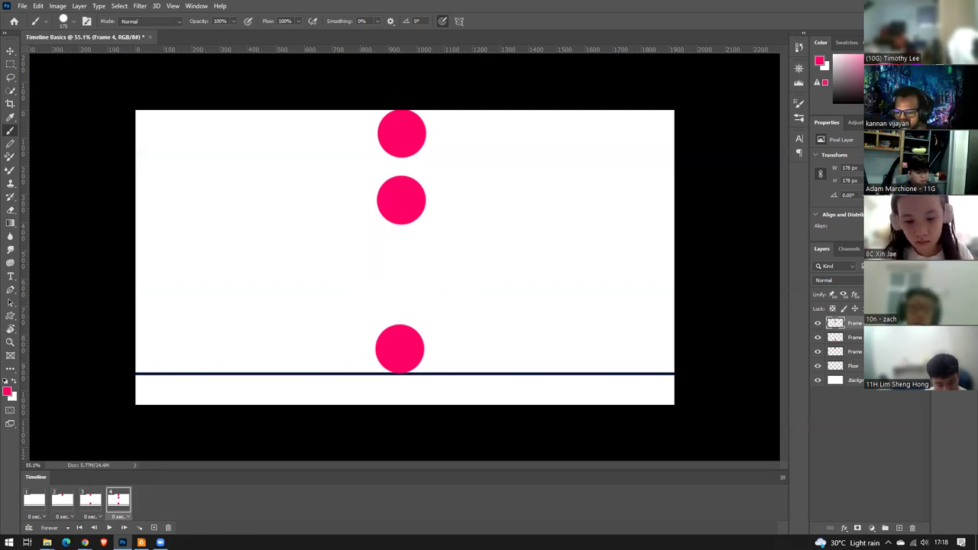
{"action": "left_click", "coordinate": [818, 352]}
{"action": "left_click", "coordinate": [817, 366]}
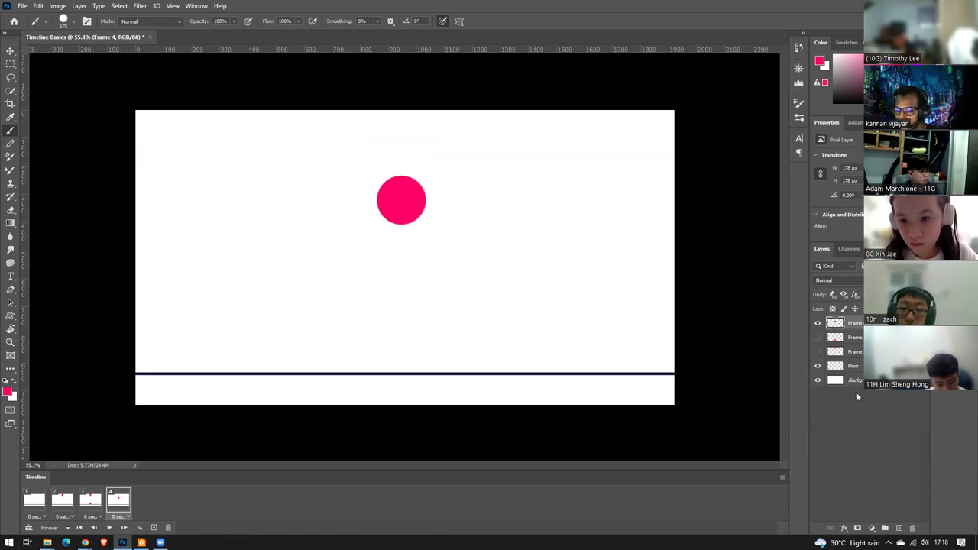
{"action": "left_click", "coordinate": [100, 502]}
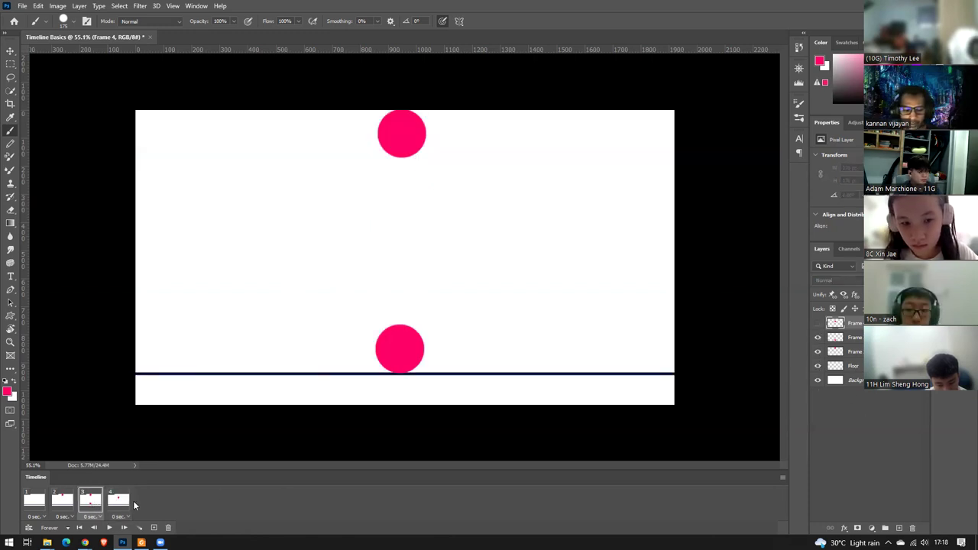
{"action": "left_click", "coordinate": [817, 352]}
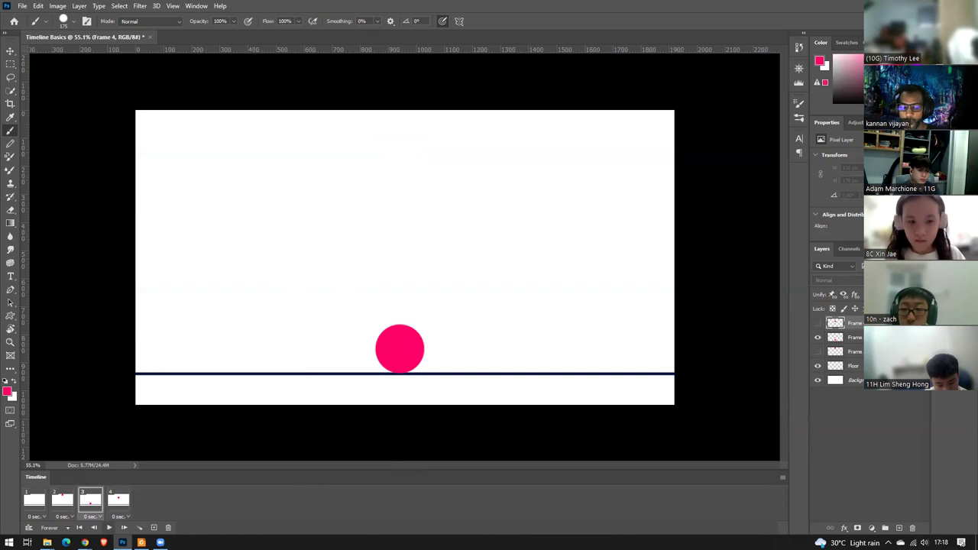
Play the animation and step through frames 1 to 4 to check which ball each one displays.
{"action": "left_click", "coordinate": [62, 500]}
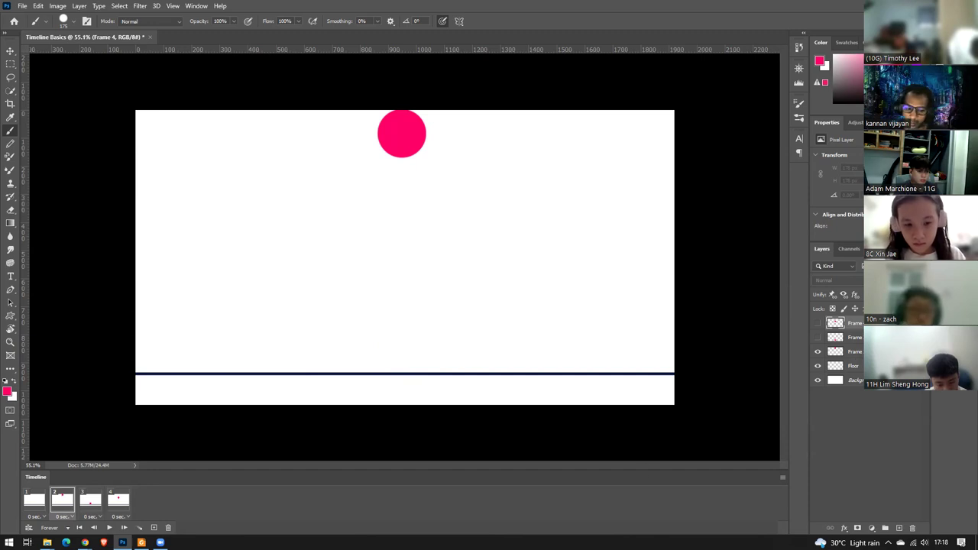
{"action": "left_click", "coordinate": [35, 500]}
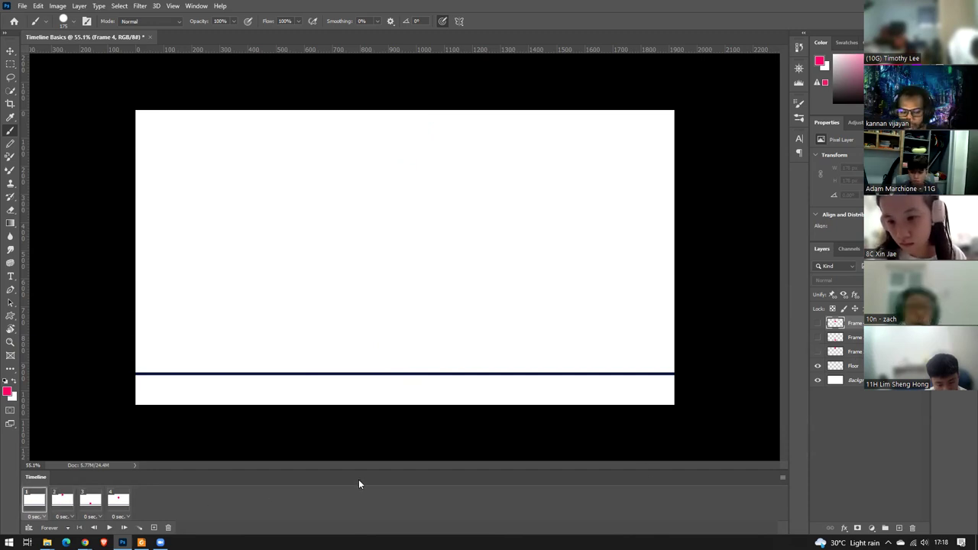
{"action": "left_click", "coordinate": [106, 527]}
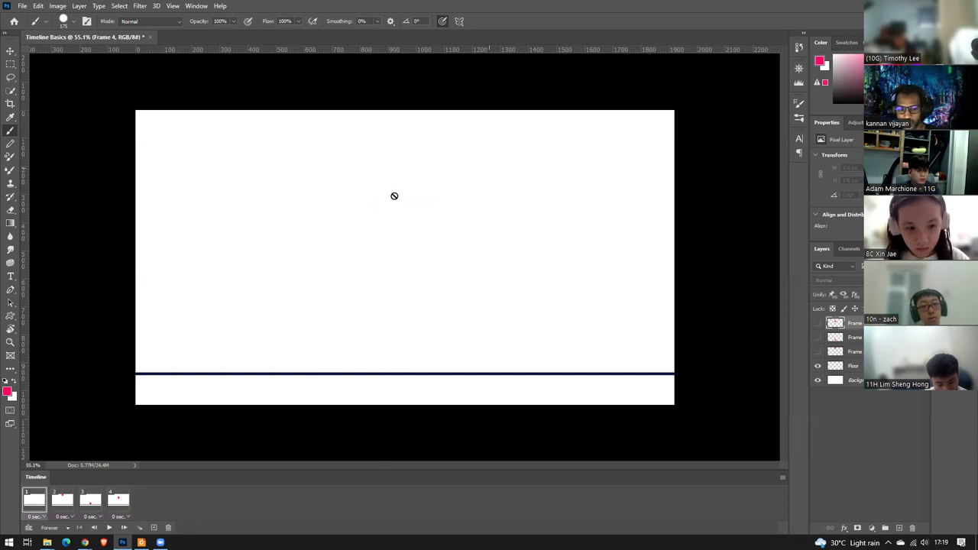
{"action": "left_click", "coordinate": [64, 506]}
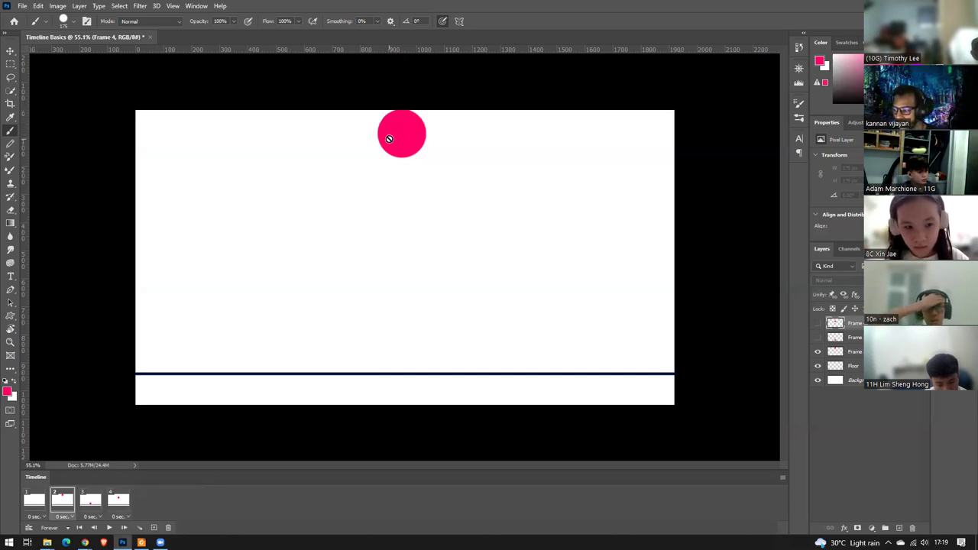
{"action": "left_click", "coordinate": [89, 500]}
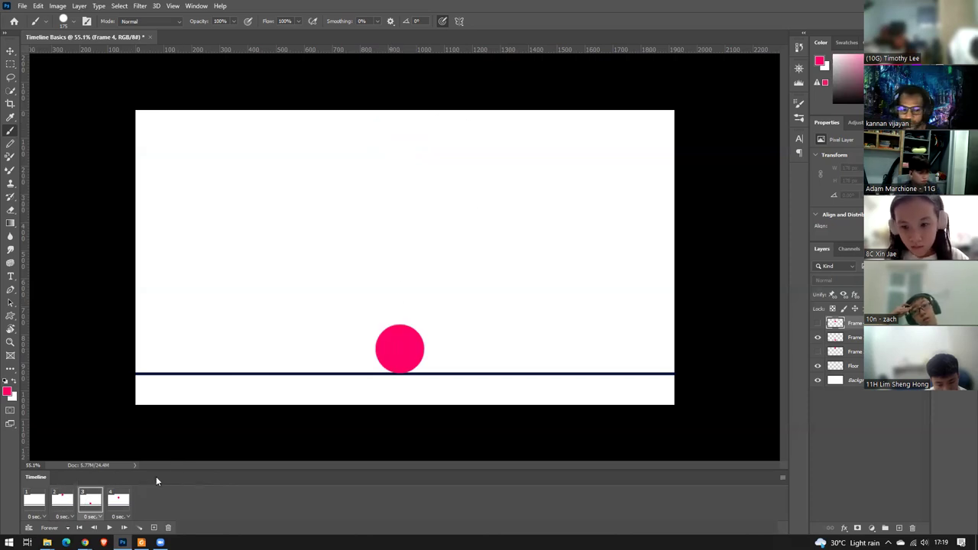
{"action": "left_click", "coordinate": [119, 500]}
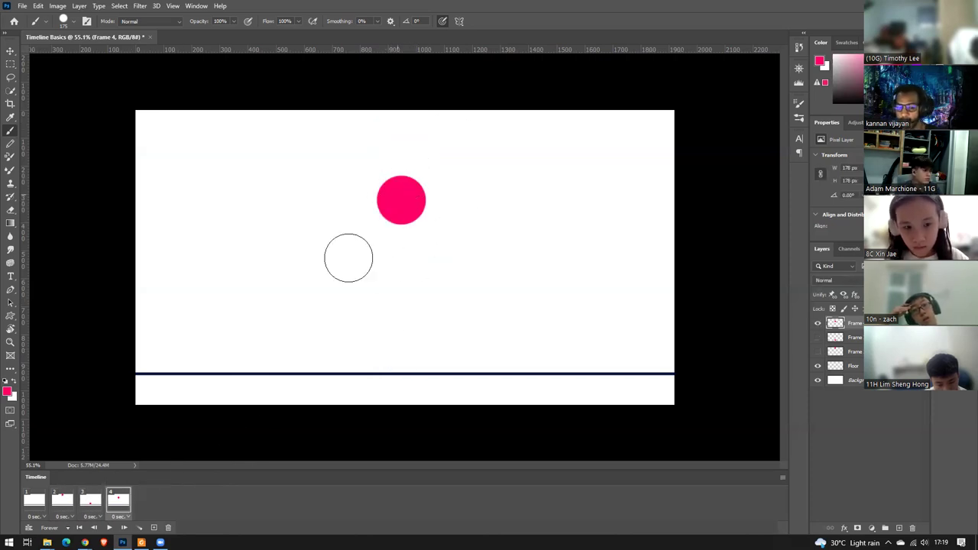
Add a fifth frame, paint a pink ball resting on the floor line, and hide the Frame 4 layer in it.
{"action": "left_click", "coordinate": [154, 528]}
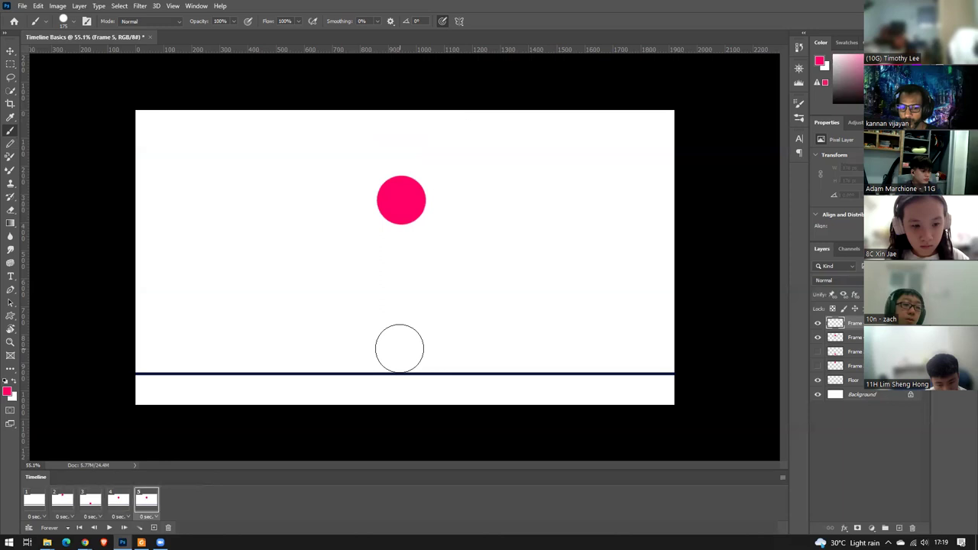
{"action": "left_click", "coordinate": [398, 349]}
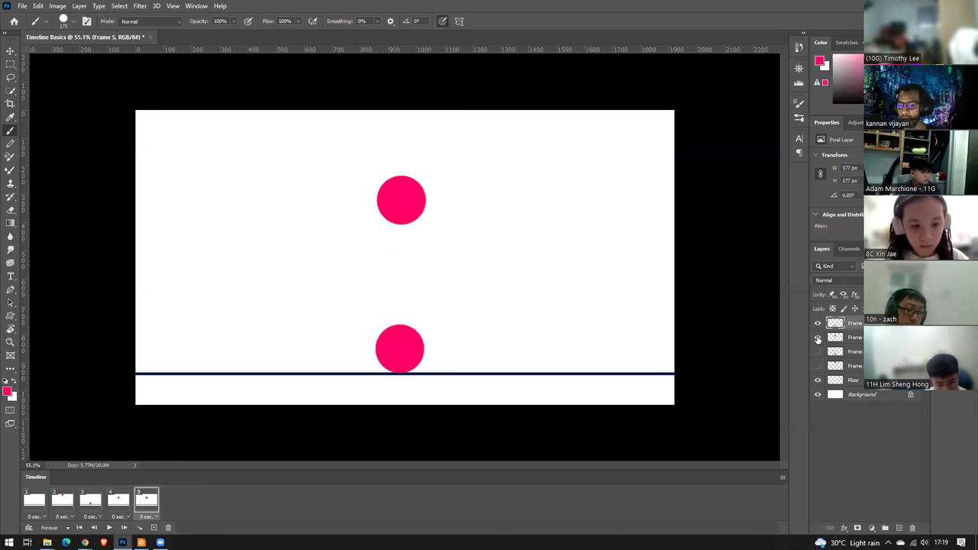
{"action": "left_click", "coordinate": [817, 338]}
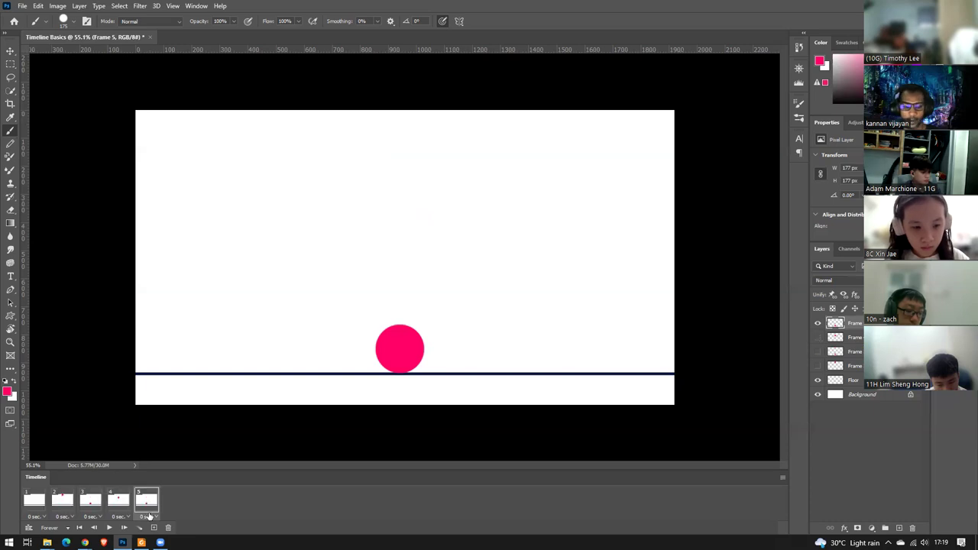
Play and stop the five-frame animation several times to review the ball's motion.
{"action": "left_click", "coordinate": [108, 528]}
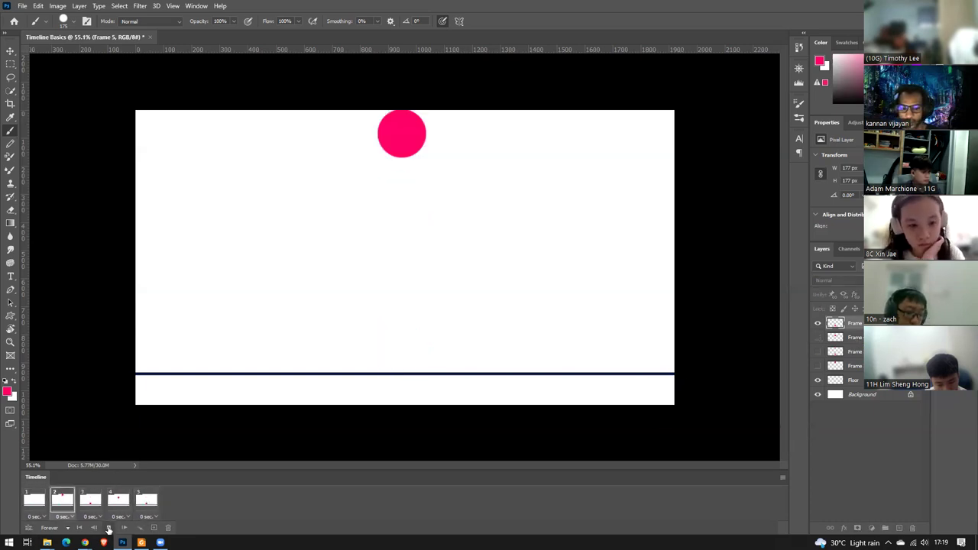
{"action": "left_click", "coordinate": [108, 528]}
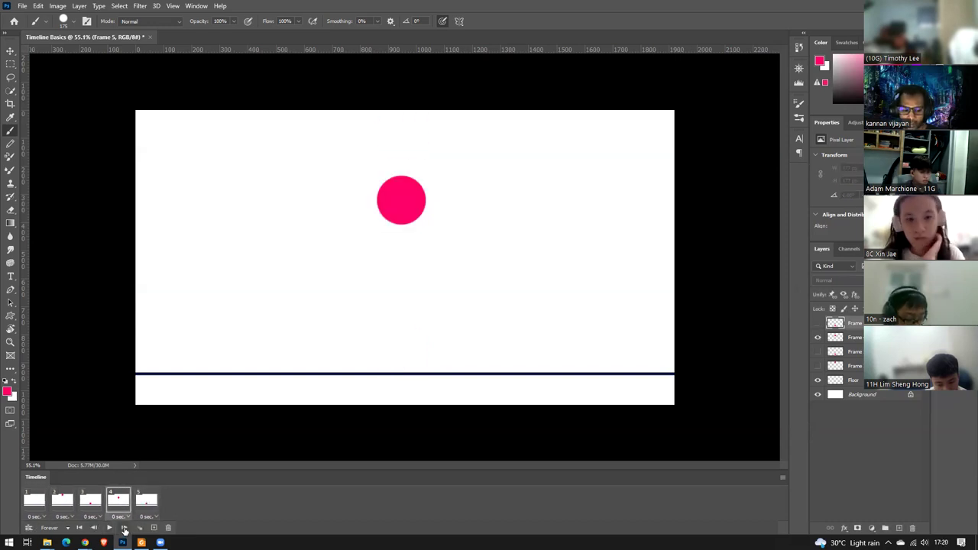
{"action": "left_click", "coordinate": [108, 528]}
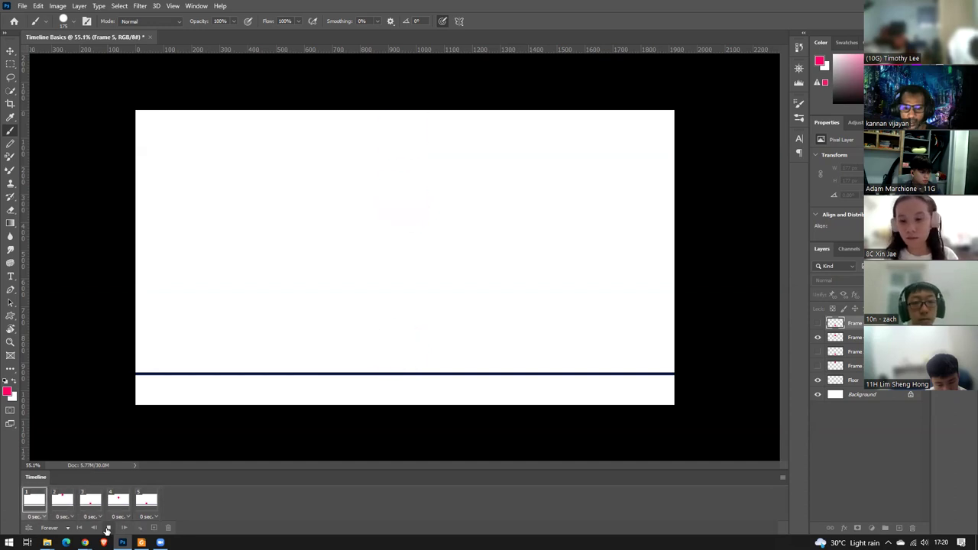
{"action": "left_click", "coordinate": [108, 528]}
{"action": "left_click", "coordinate": [108, 528]}
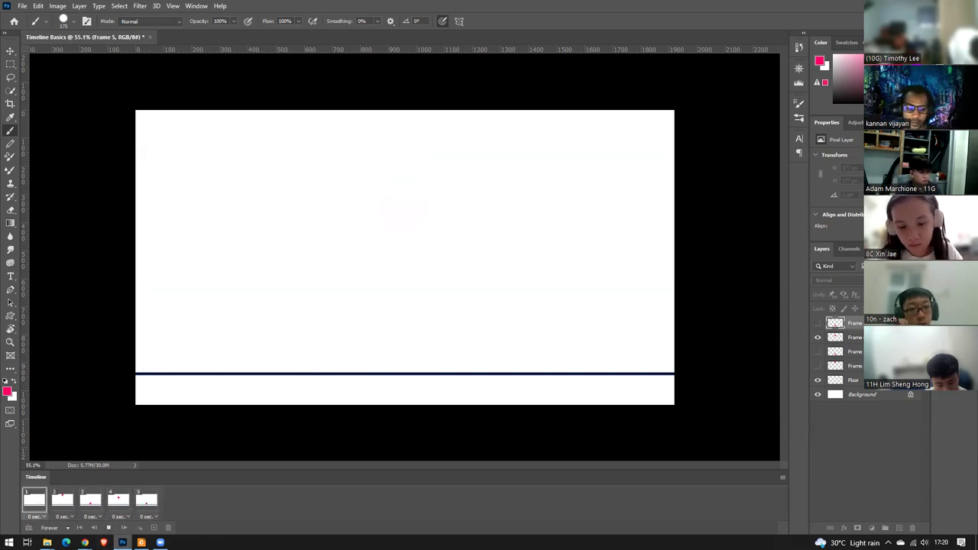
{"action": "left_click", "coordinate": [109, 528]}
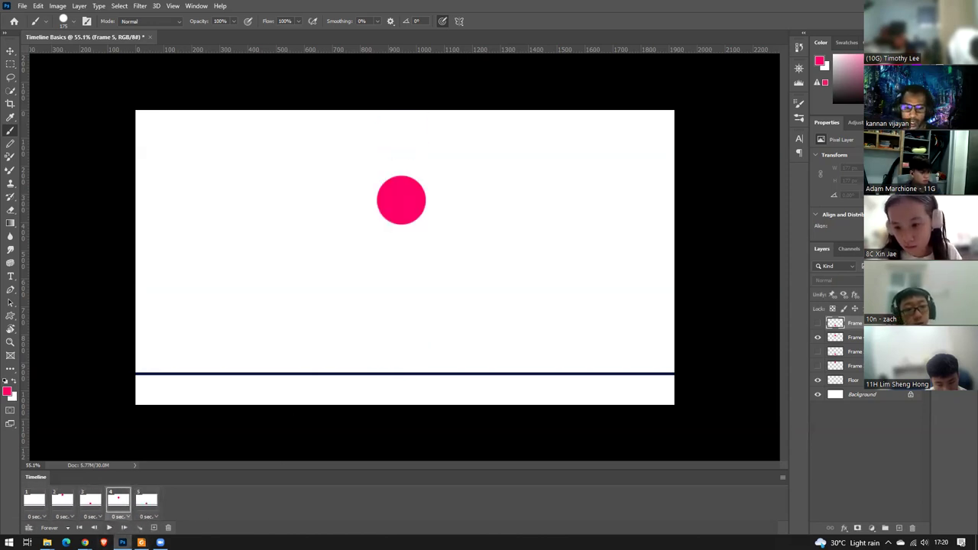
Switch between frames 2 and 3 to compare the ball's positions.
{"action": "left_click", "coordinate": [61, 503]}
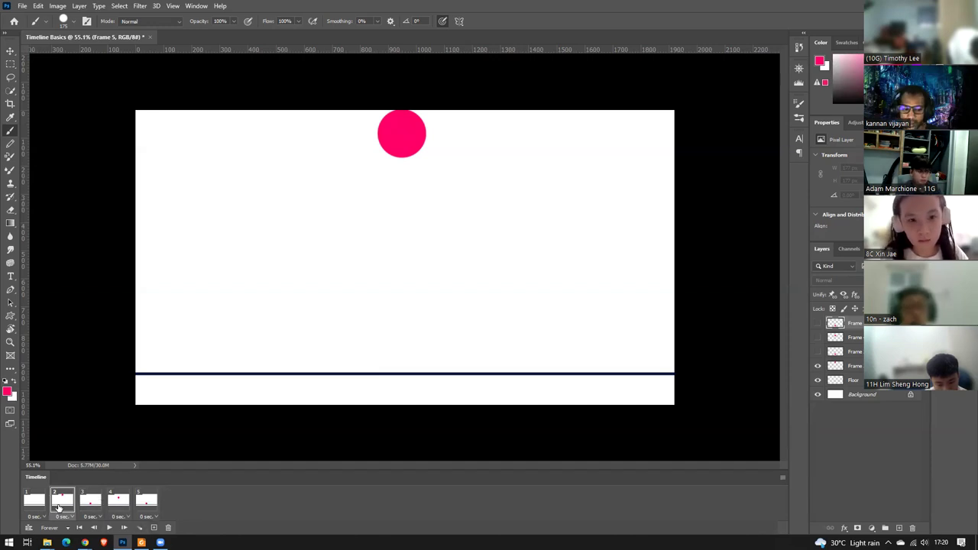
{"action": "left_click", "coordinate": [90, 502]}
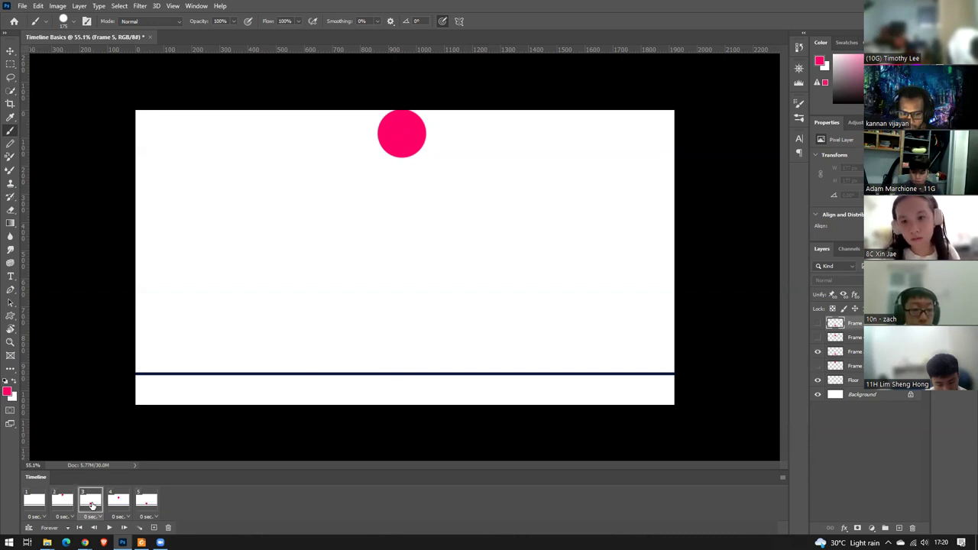
{"action": "left_click", "coordinate": [52, 507]}
{"action": "left_click", "coordinate": [91, 503]}
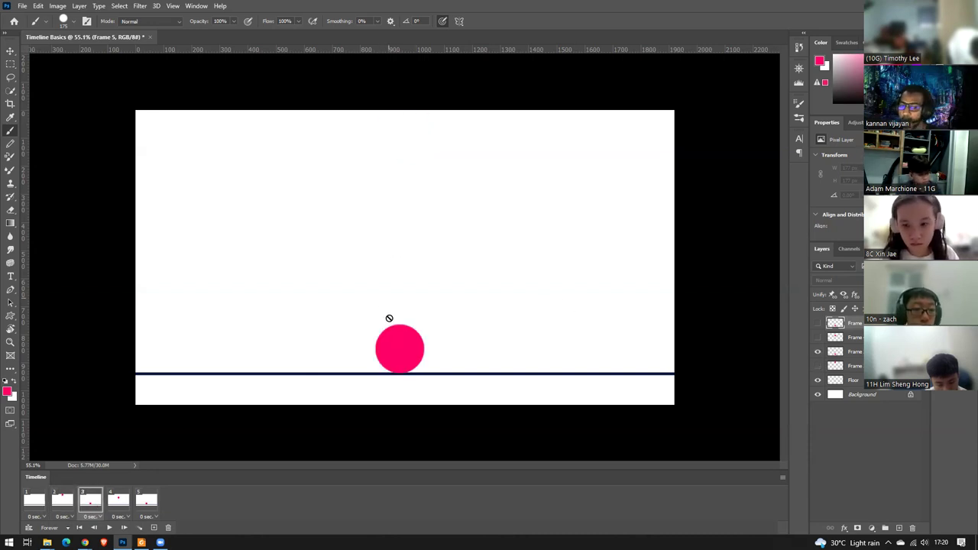
Tween the selected frames 2 and 3 with 3 added frames, all layers, and position, opacity and effects included.
{"action": "left_click", "coordinate": [62, 501]}
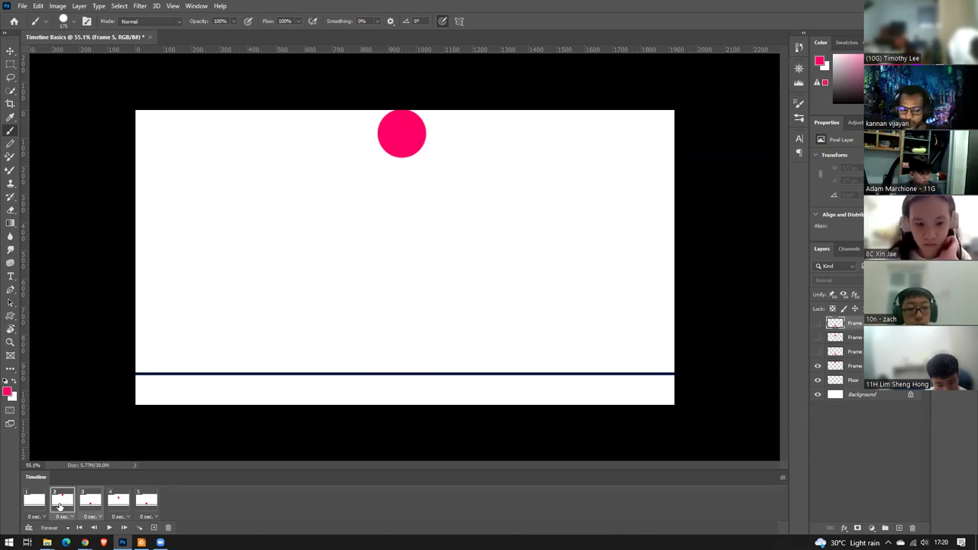
{"action": "left_click", "coordinate": [139, 528]}
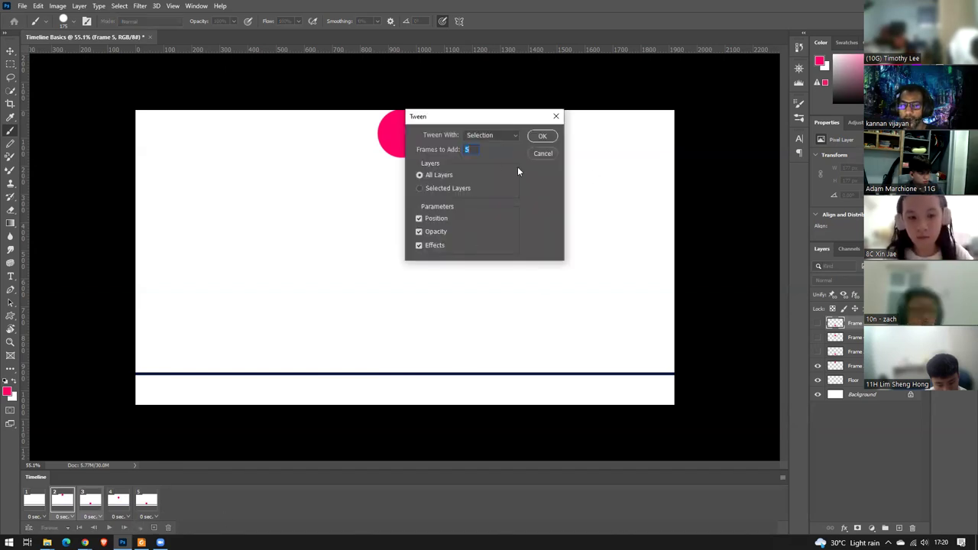
{"action": "left_click_drag", "start_coordinate": [482, 119], "coordinate": [691, 121]}
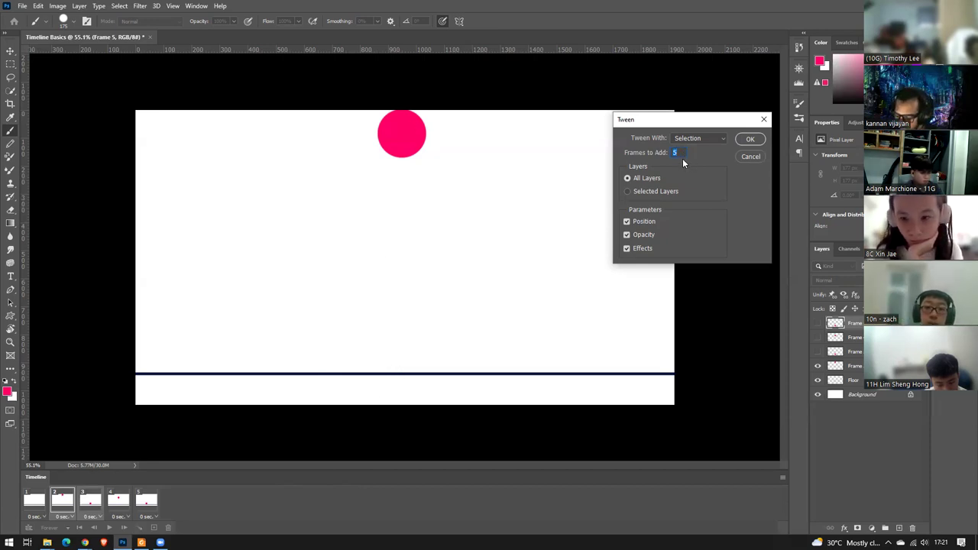
{"action": "type", "text": "3"}
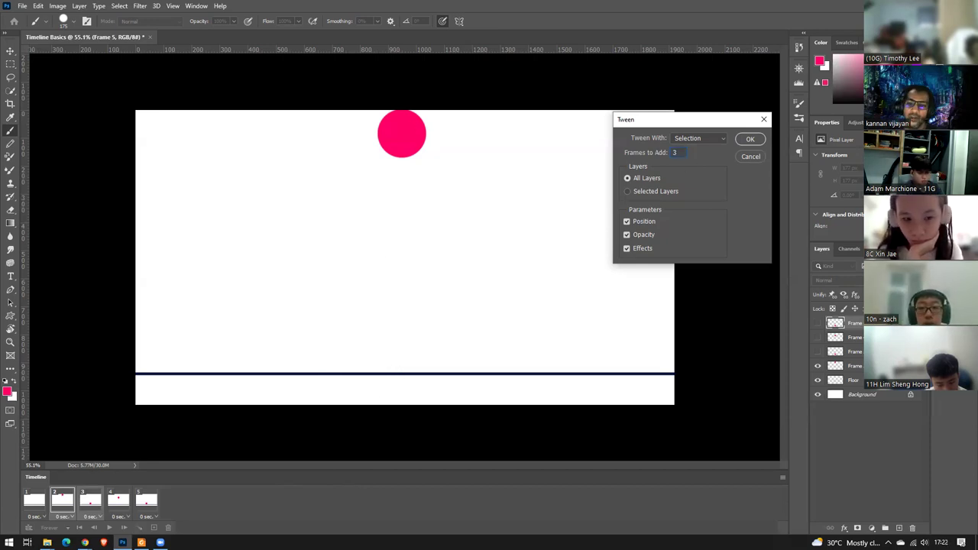
{"action": "left_click", "coordinate": [752, 139]}
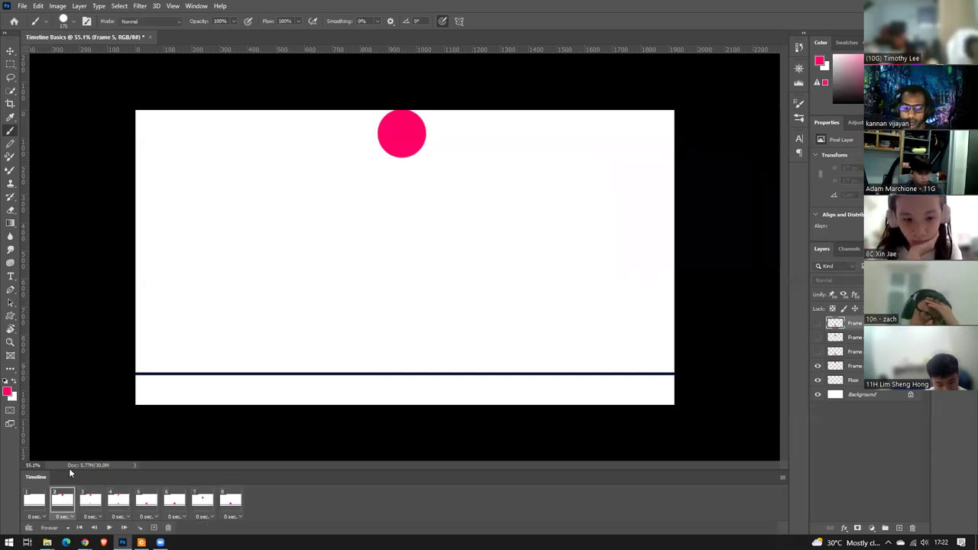
Play the tweened animation twice and inspect frames 2 to 4 to see how the in-between frames blend the two balls.
{"action": "left_click", "coordinate": [109, 528]}
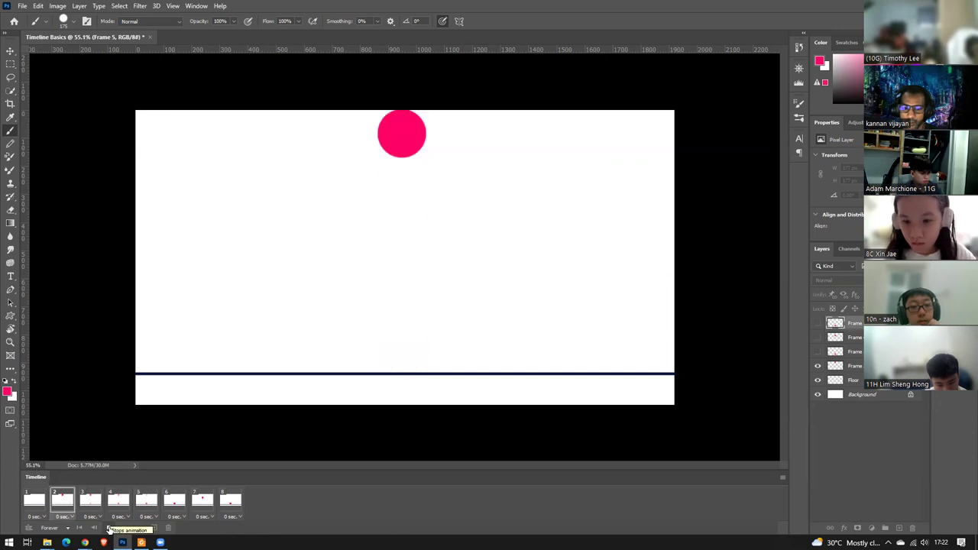
{"action": "left_click", "coordinate": [109, 528]}
{"action": "left_click", "coordinate": [110, 528]}
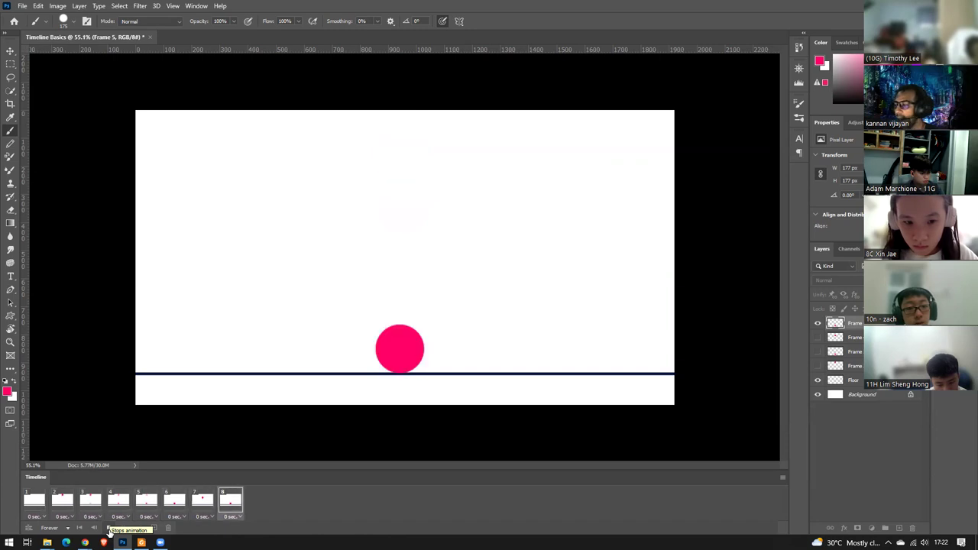
{"action": "left_click", "coordinate": [109, 529]}
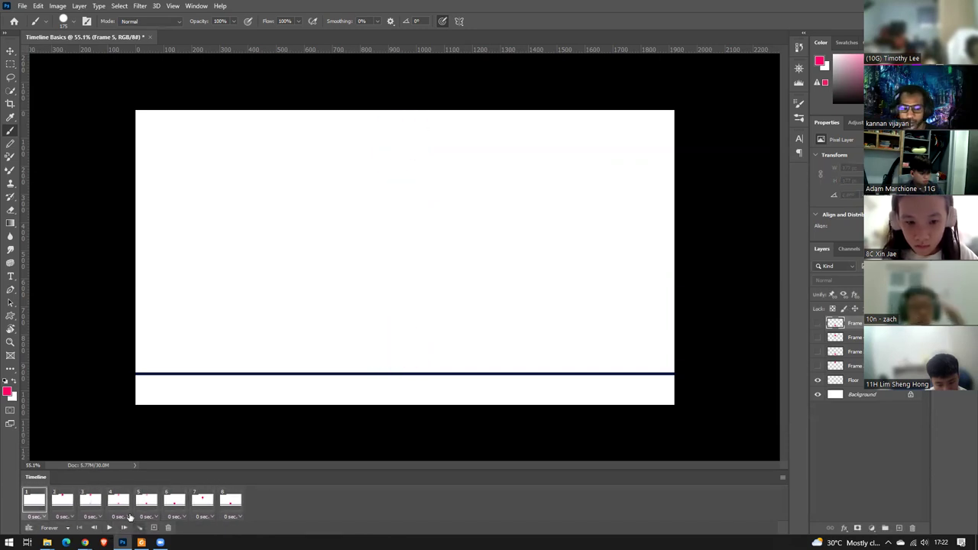
{"action": "left_click", "coordinate": [120, 507]}
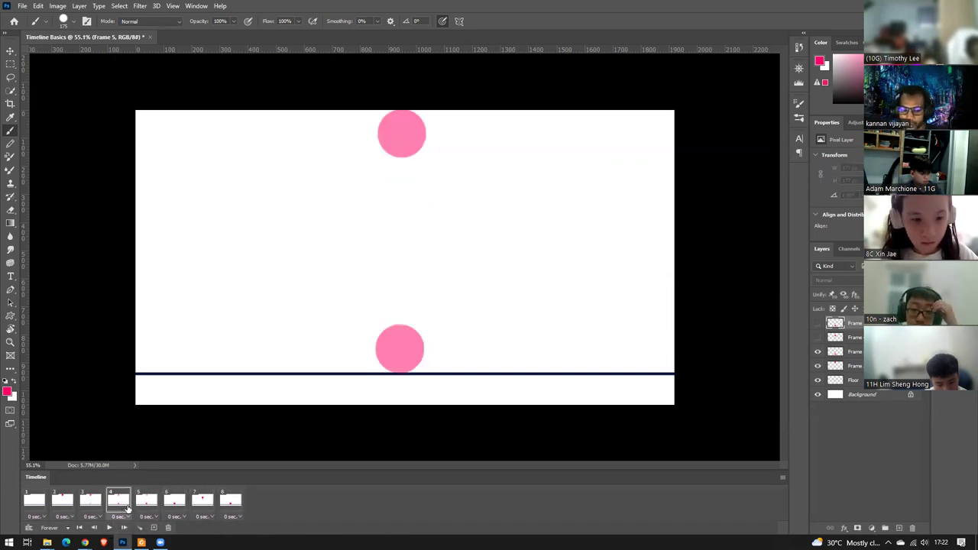
{"action": "left_click", "coordinate": [76, 504]}
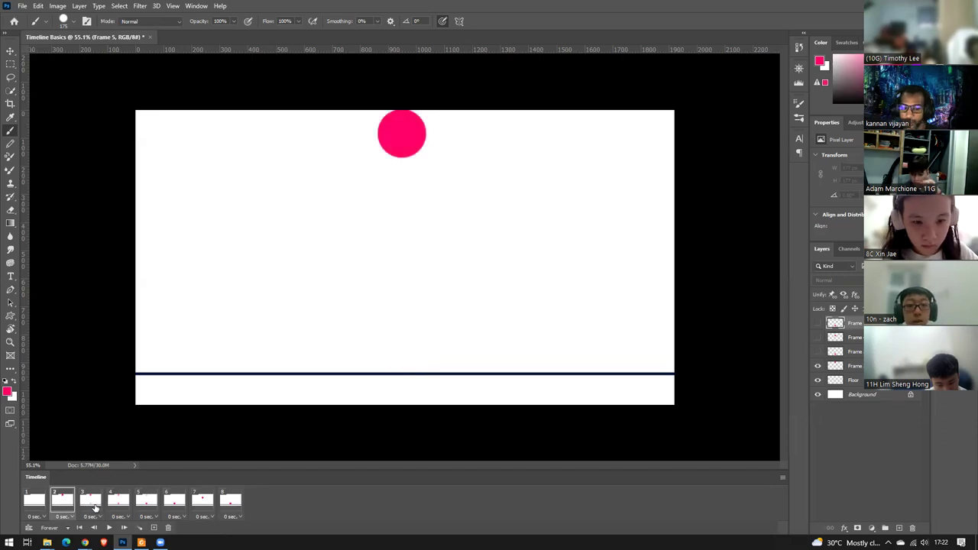
{"action": "left_click", "coordinate": [91, 503]}
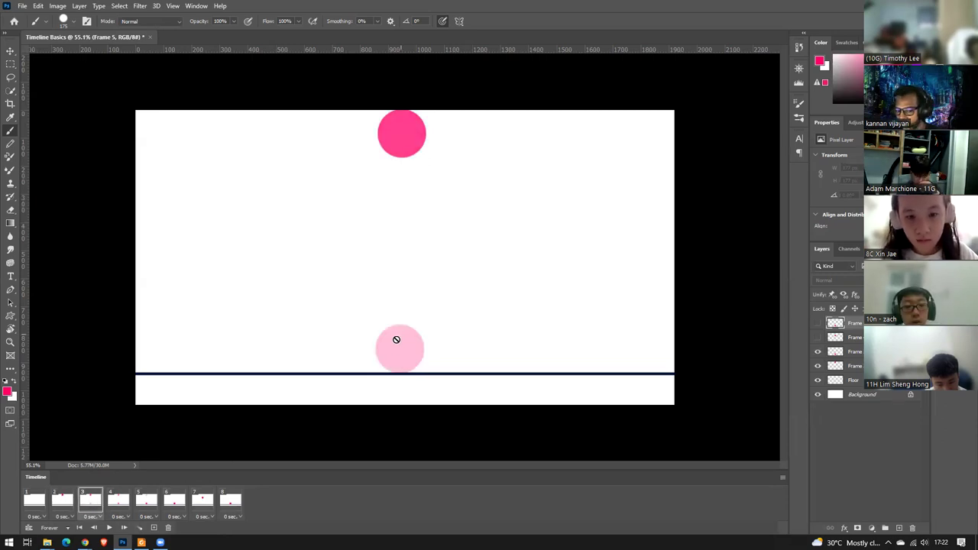
{"action": "left_click", "coordinate": [120, 506]}
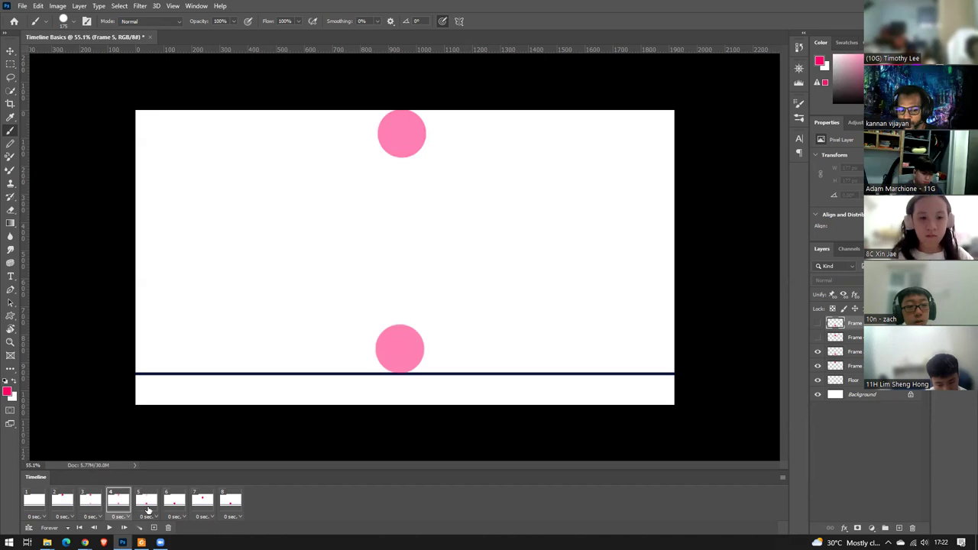
Try tweening frames 5 and 6 with 6 added frames, play the animation, and undo the tween.
{"action": "left_click", "coordinate": [150, 508]}
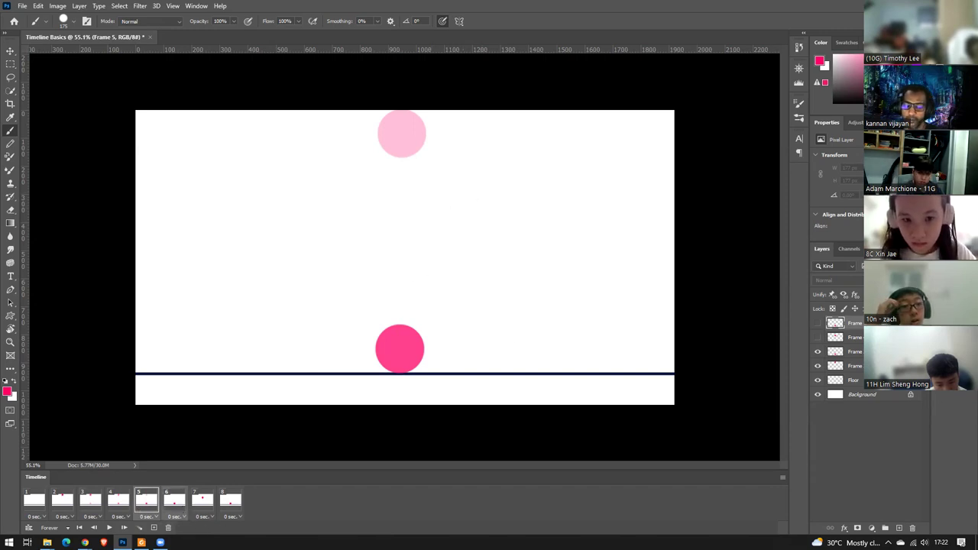
{"action": "left_click", "coordinate": [139, 527]}
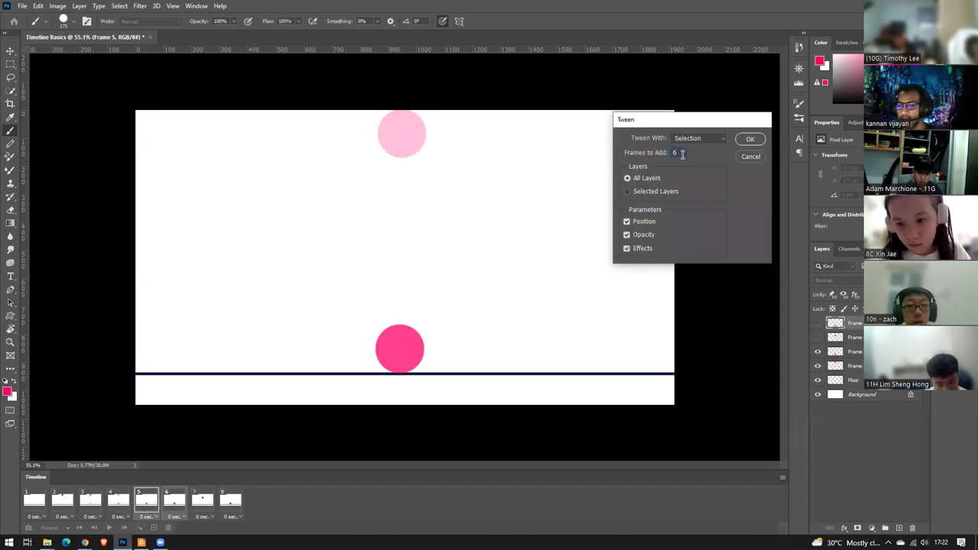
{"action": "key", "text": "Return"}
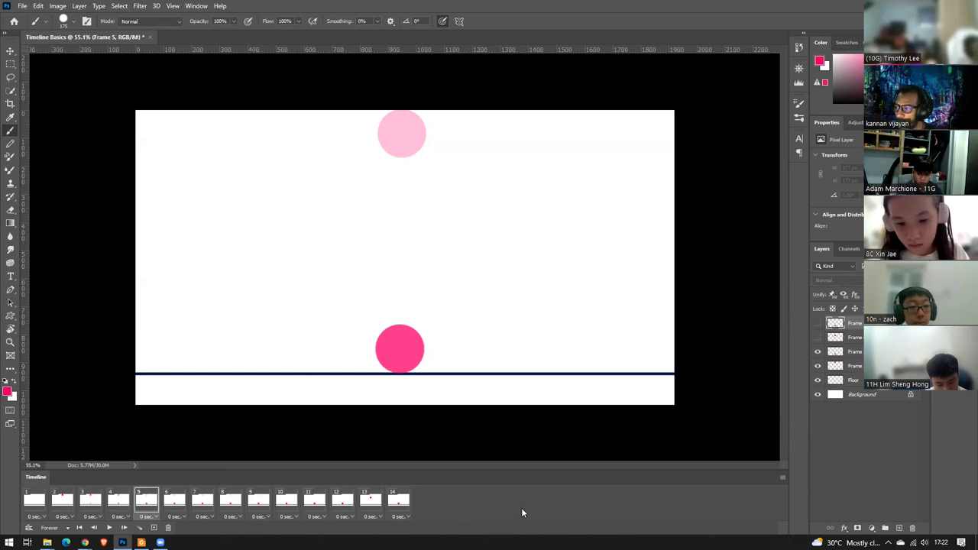
{"action": "left_click", "coordinate": [110, 529]}
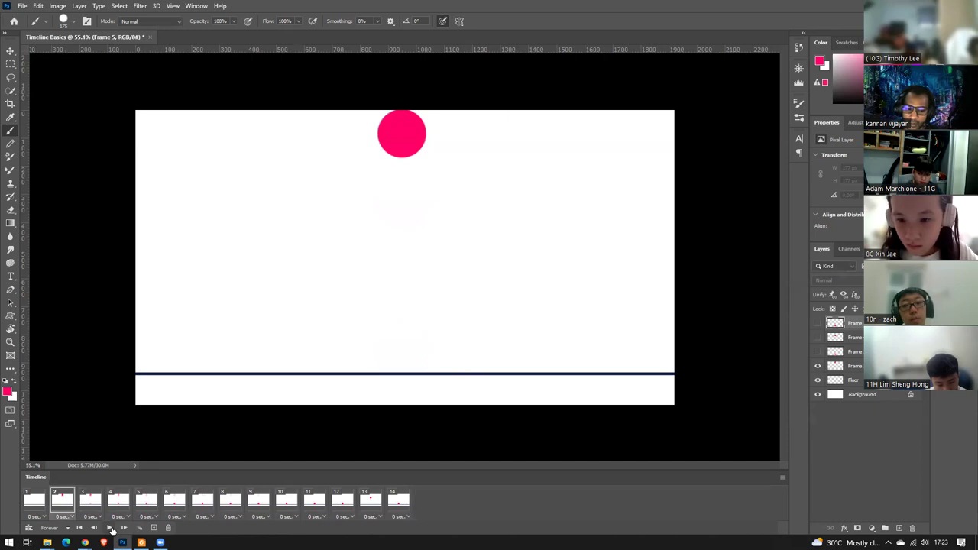
{"action": "left_click", "coordinate": [111, 528]}
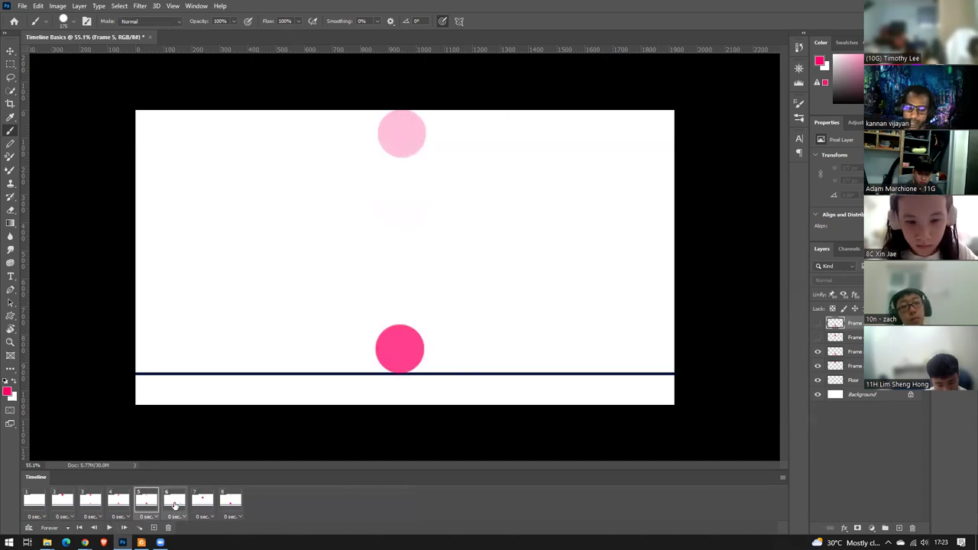
Switch repeatedly between frames 5 and 6 to compare the opacity of their balls.
{"action": "left_click", "coordinate": [174, 504]}
{"action": "left_click", "coordinate": [147, 504]}
{"action": "left_click", "coordinate": [171, 507]}
{"action": "left_click", "coordinate": [147, 505]}
{"action": "left_click", "coordinate": [174, 503]}
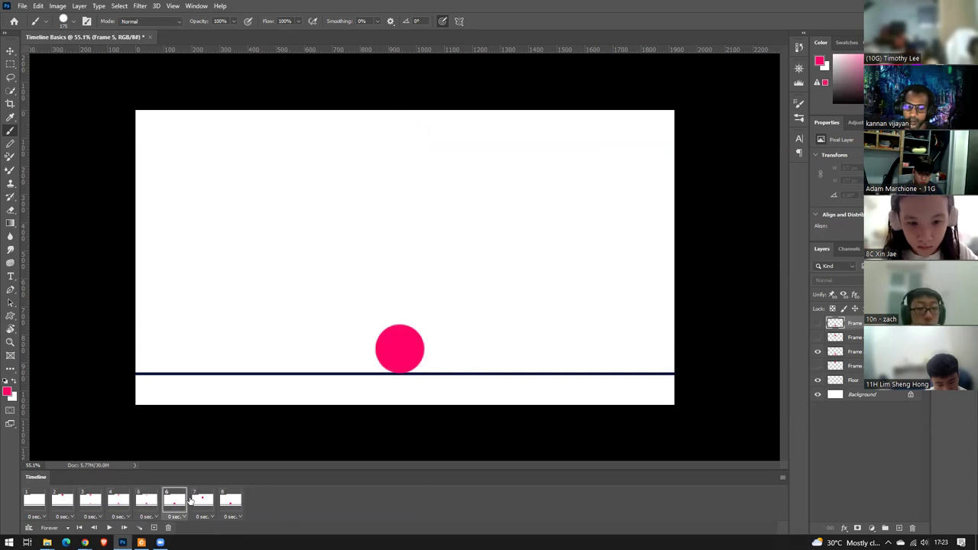
{"action": "left_click", "coordinate": [149, 502]}
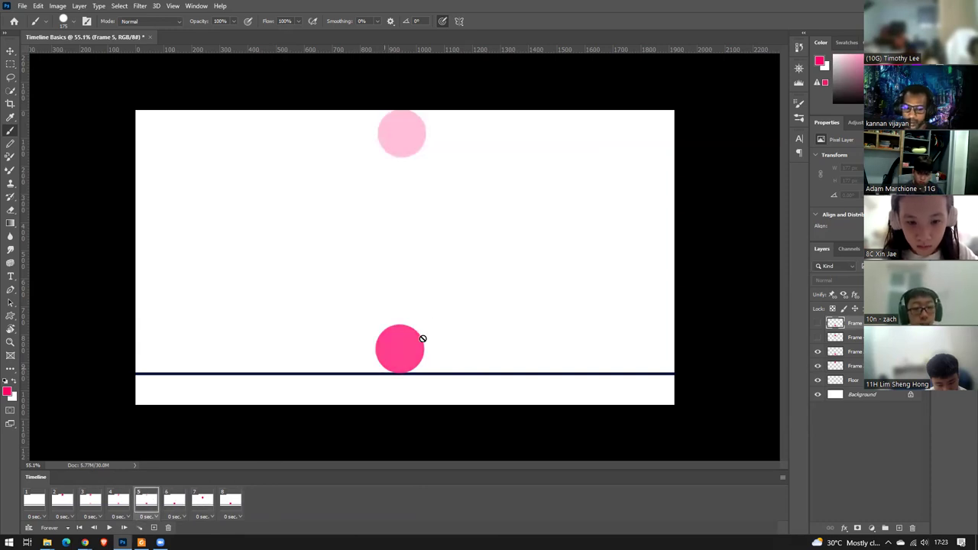
{"action": "left_click", "coordinate": [174, 501]}
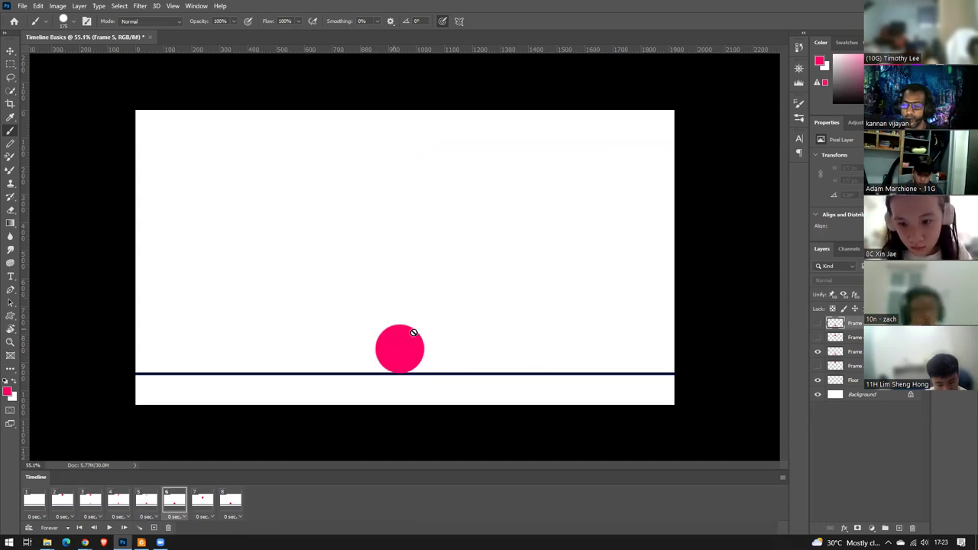
{"action": "left_click", "coordinate": [145, 505]}
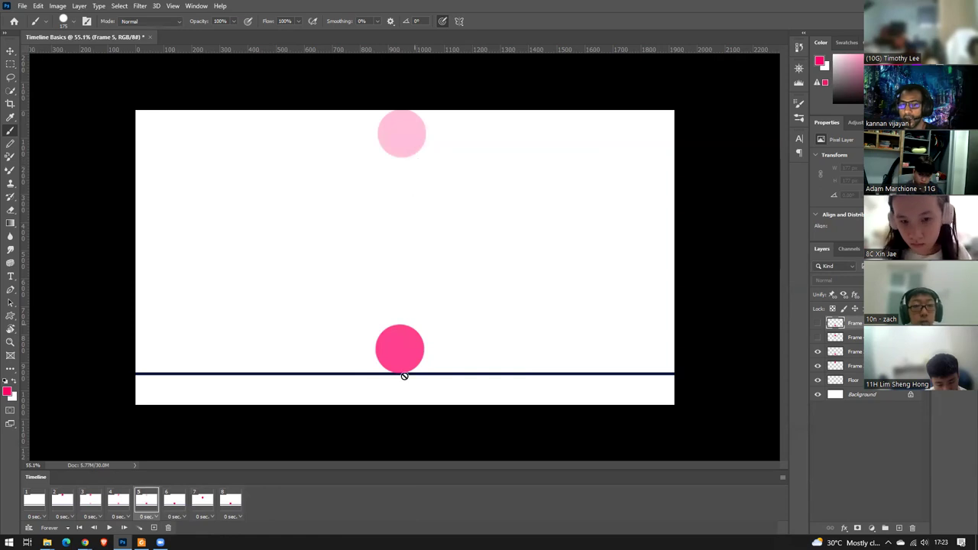
{"action": "left_click", "coordinate": [172, 503]}
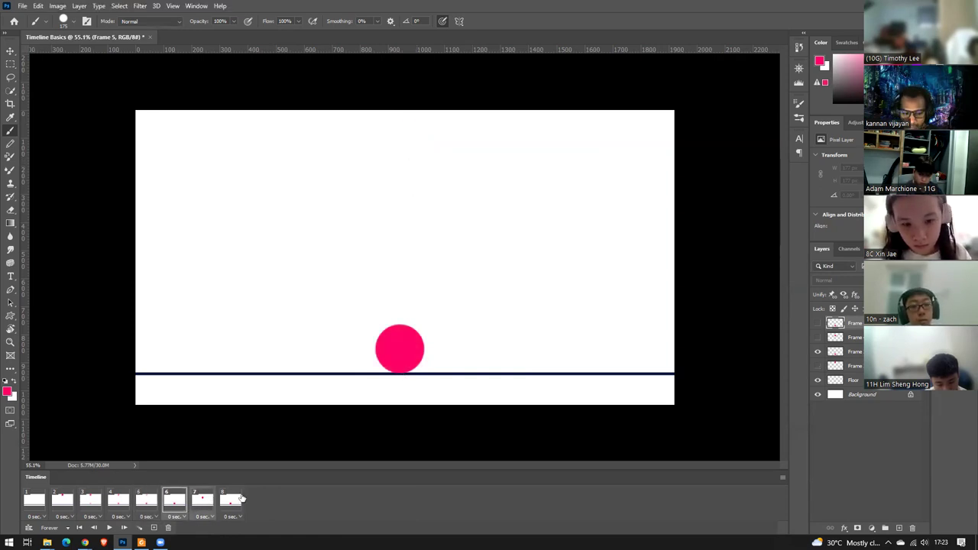
{"action": "left_click", "coordinate": [139, 527]}
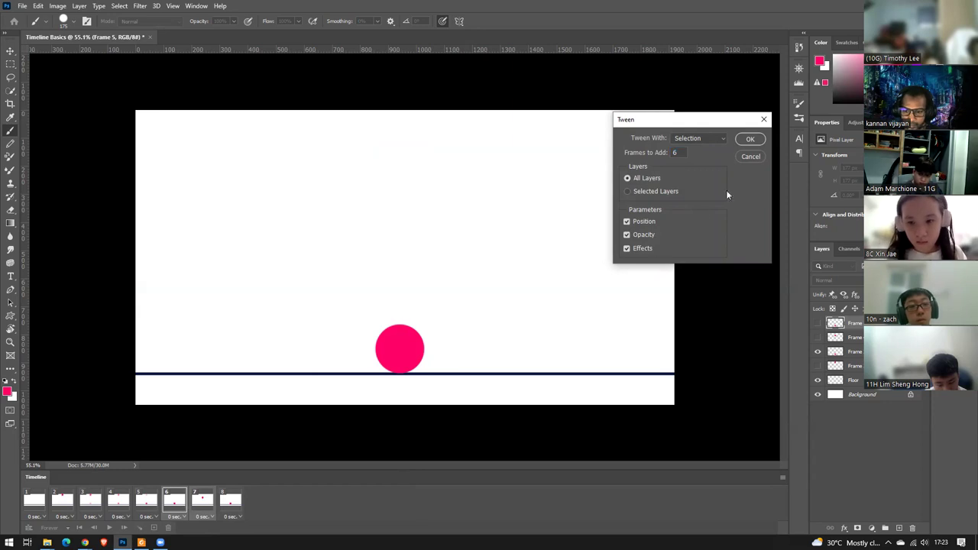
{"action": "left_click", "coordinate": [748, 156]}
{"action": "left_click", "coordinate": [202, 501]}
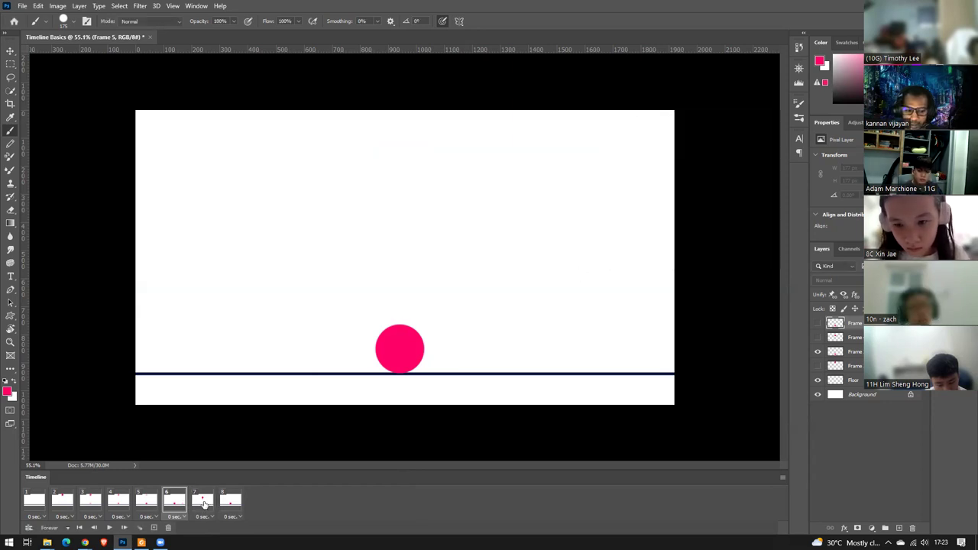
Switch repeatedly between frames 6 and 7 to compare the ball on the floor with the raised ball.
{"action": "left_click", "coordinate": [182, 504]}
{"action": "left_click", "coordinate": [202, 500]}
{"action": "left_click", "coordinate": [176, 500]}
{"action": "left_click", "coordinate": [202, 500]}
{"action": "left_click", "coordinate": [176, 500]}
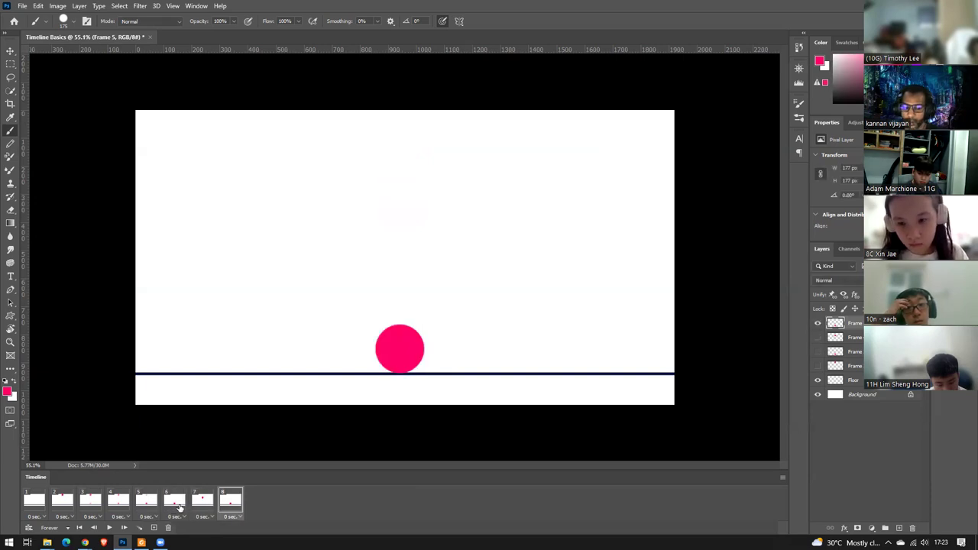
{"action": "left_click", "coordinate": [203, 501]}
{"action": "left_click", "coordinate": [175, 500]}
{"action": "left_click", "coordinate": [202, 504]}
{"action": "left_click", "coordinate": [182, 505]}
Tween frames 6 and 7 with 6 added frames, all layers, and position, opacity and effects included.
{"action": "left_click", "coordinate": [201, 504]}
{"action": "left_click", "coordinate": [184, 506]}
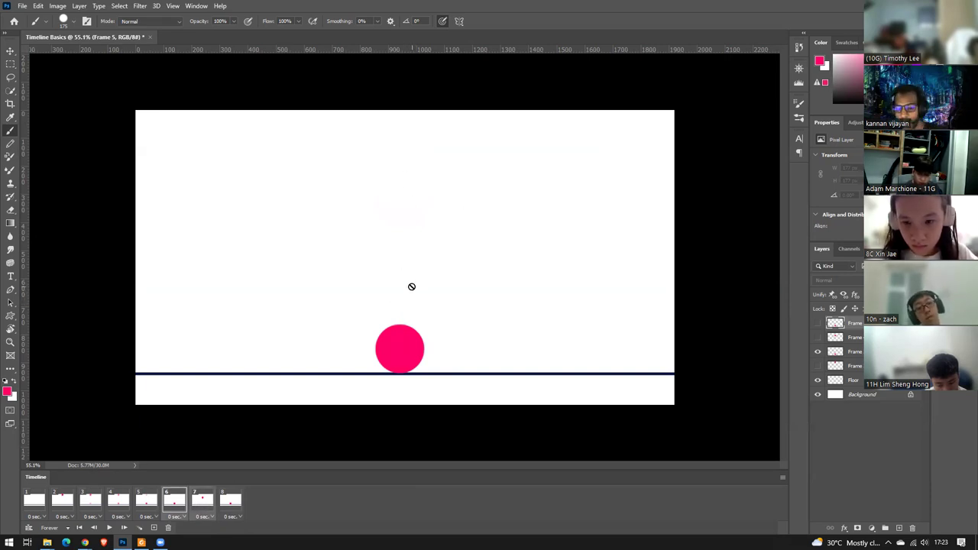
{"action": "left_click", "coordinate": [138, 528]}
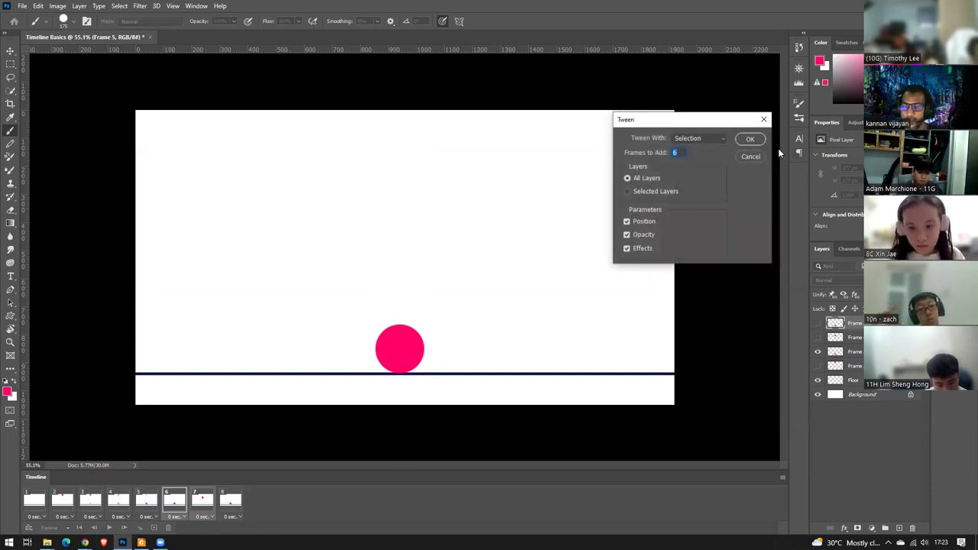
{"action": "left_click", "coordinate": [752, 140]}
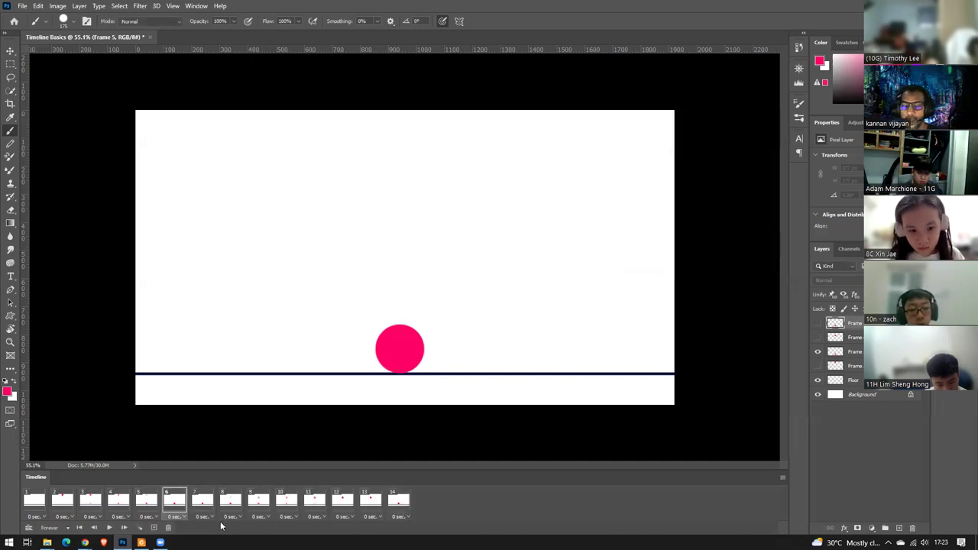
Play the tweened animation and inspect frames 6, 11, 14 and 1.
{"action": "left_click", "coordinate": [110, 528]}
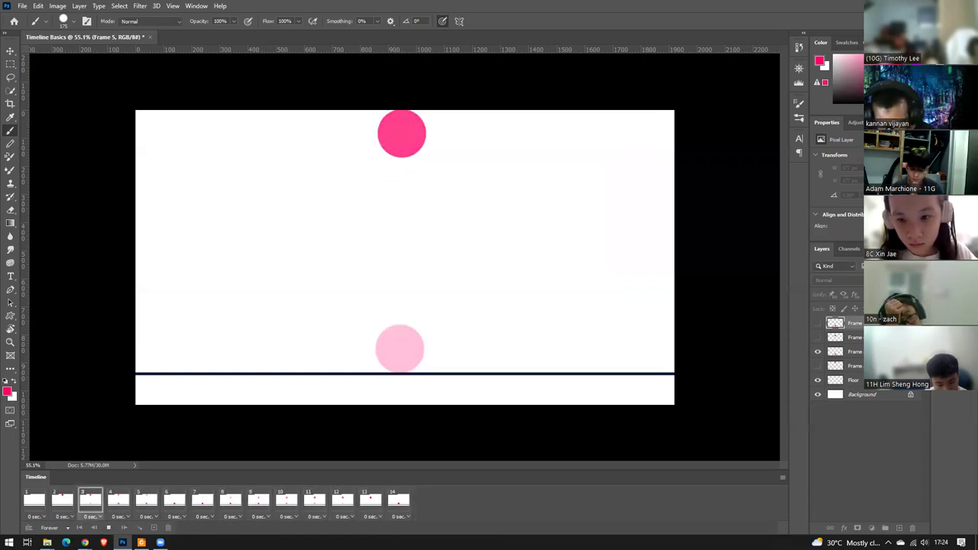
{"action": "key", "text": "space"}
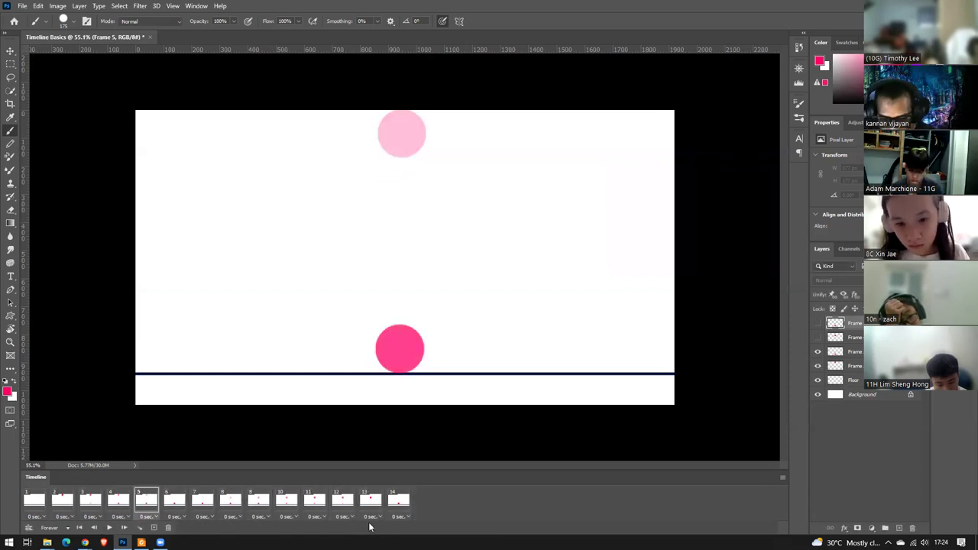
{"action": "left_click", "coordinate": [177, 508]}
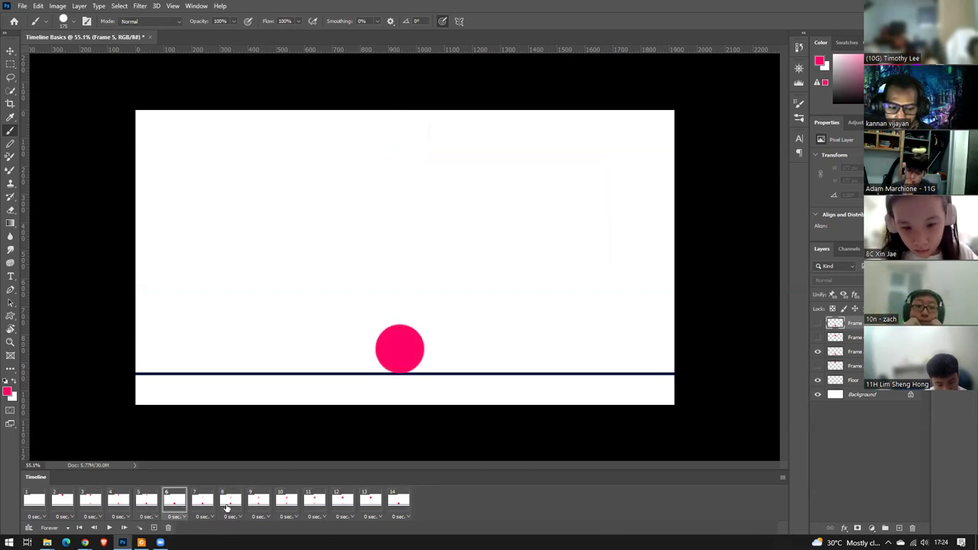
{"action": "left_click", "coordinate": [327, 510]}
{"action": "left_click", "coordinate": [403, 508]}
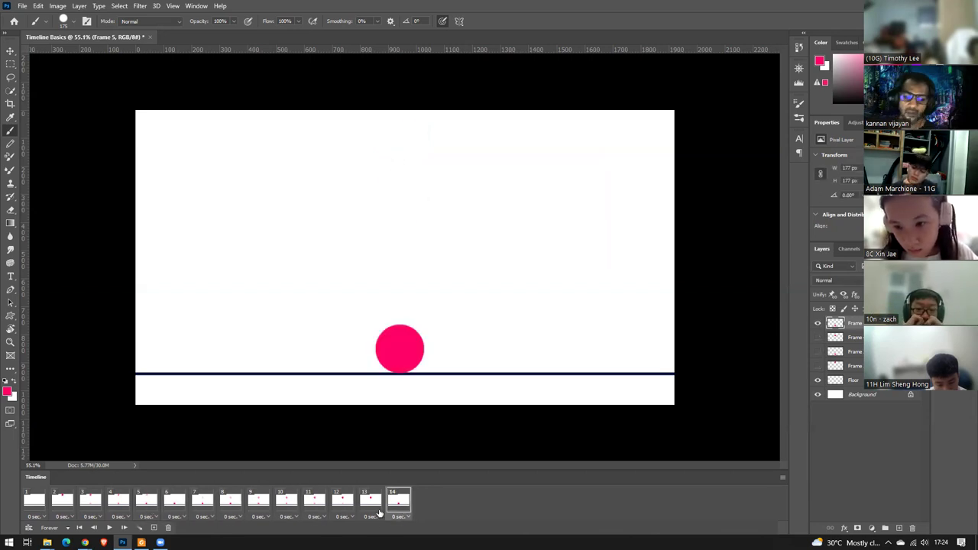
{"action": "left_click", "coordinate": [41, 502]}
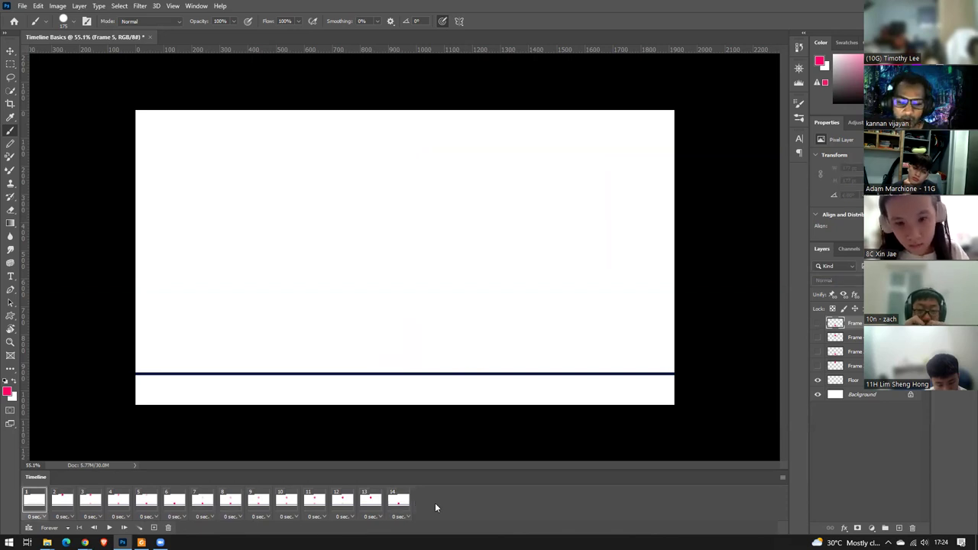
{"action": "left_click", "coordinate": [409, 510]}
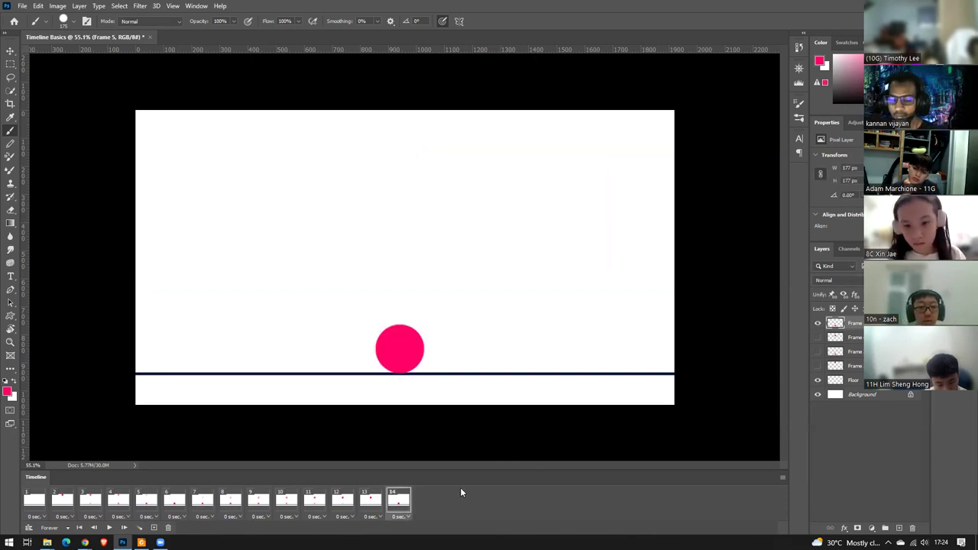
Copy frame 14 and add a new frame at the end of the timeline.
{"action": "right_click", "coordinate": [399, 503]}
{"action": "left_click", "coordinate": [428, 524]}
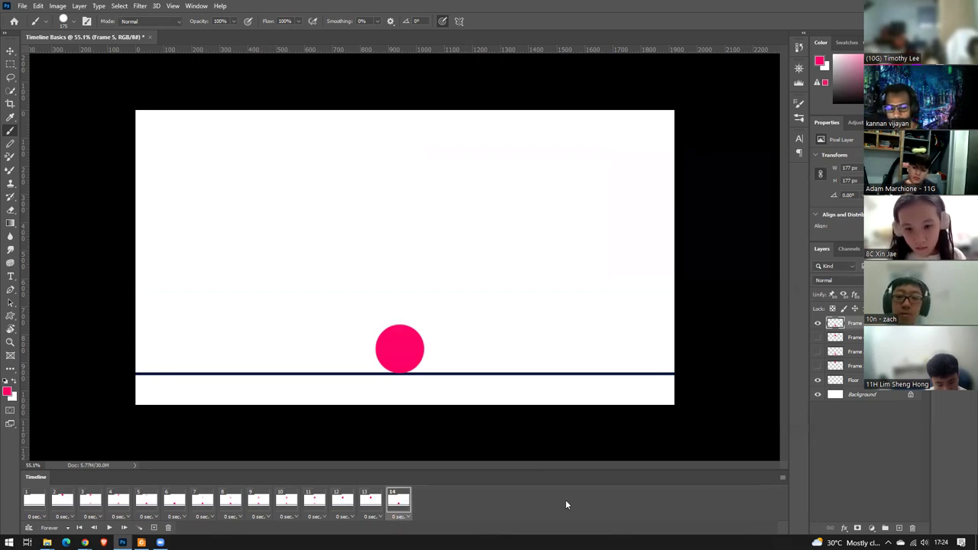
{"action": "left_click", "coordinate": [785, 478]}
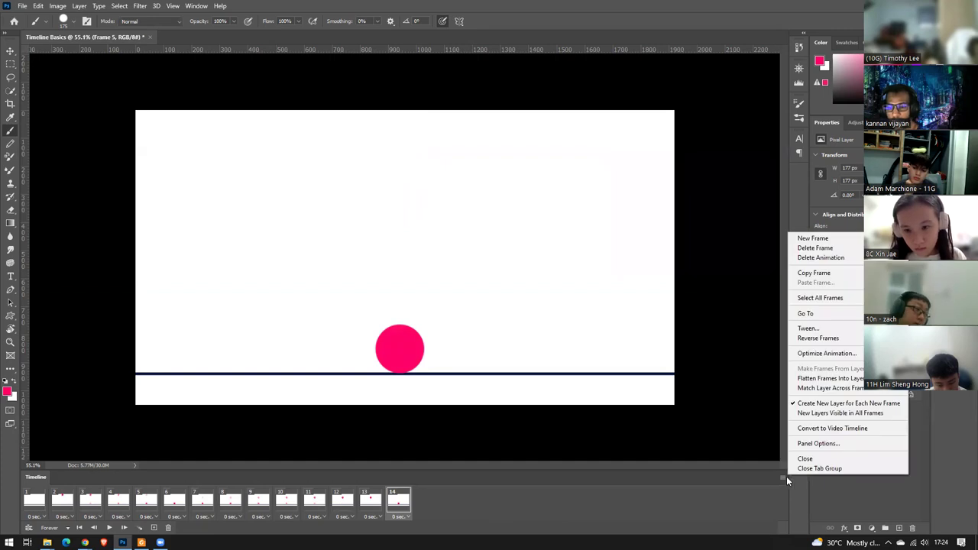
{"action": "left_click", "coordinate": [836, 275]}
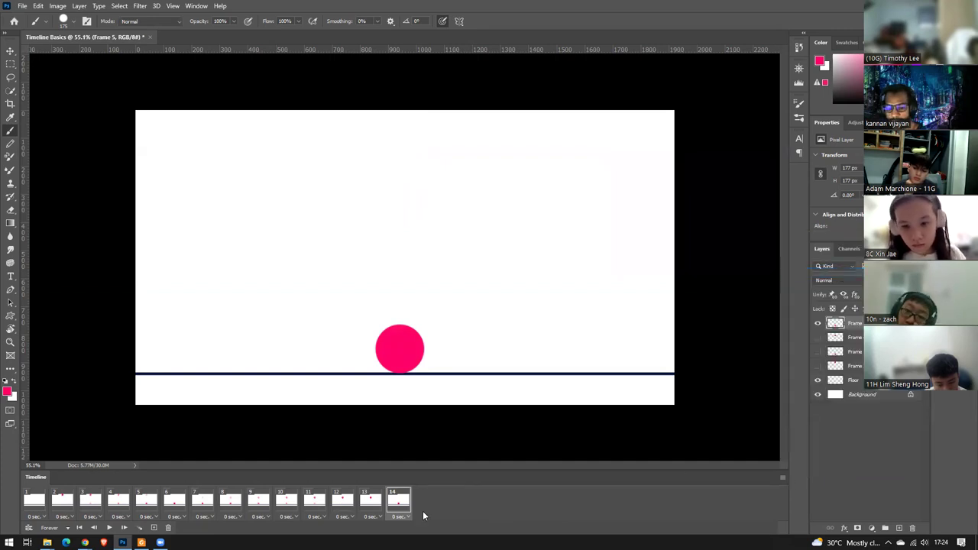
{"action": "left_click", "coordinate": [154, 527]}
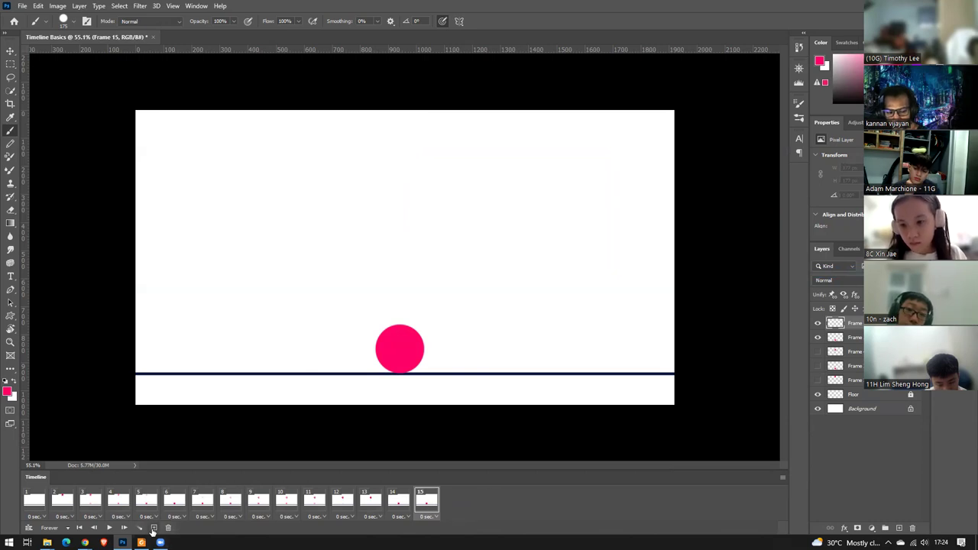
Try pasting the copied frame onto frame 15 with Paste Over Selection, and undo the paste and the added frame.
{"action": "right_click", "coordinate": [430, 503]}
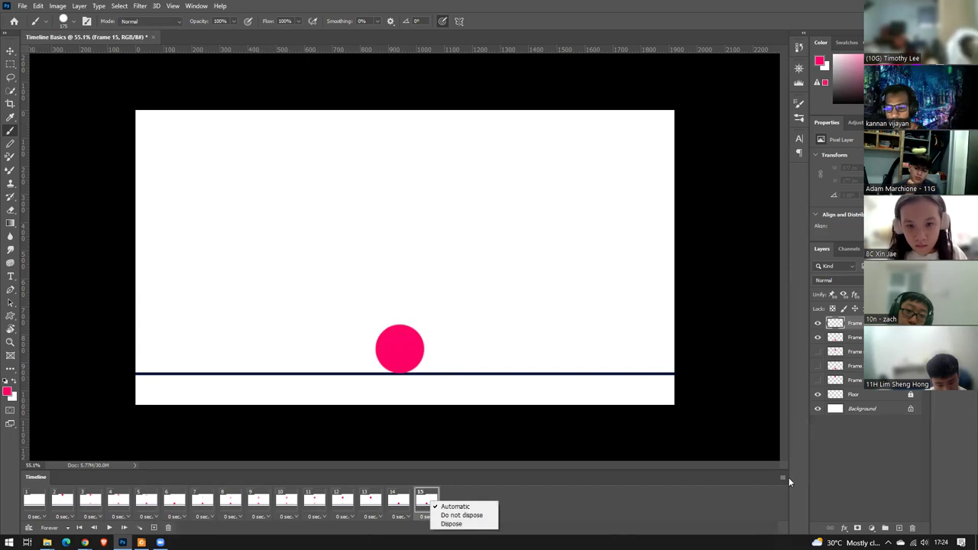
{"action": "left_click", "coordinate": [783, 479]}
{"action": "left_click", "coordinate": [784, 476]}
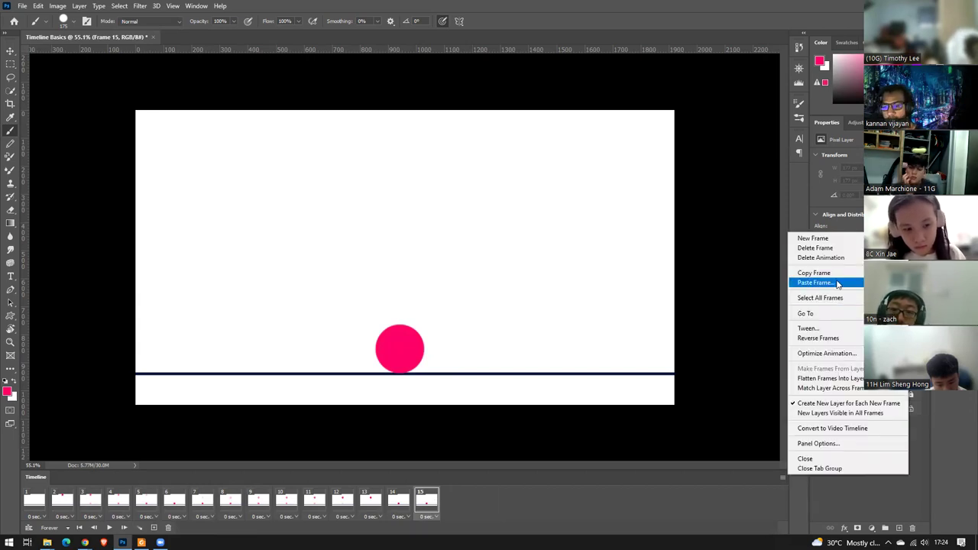
{"action": "left_click", "coordinate": [814, 283]}
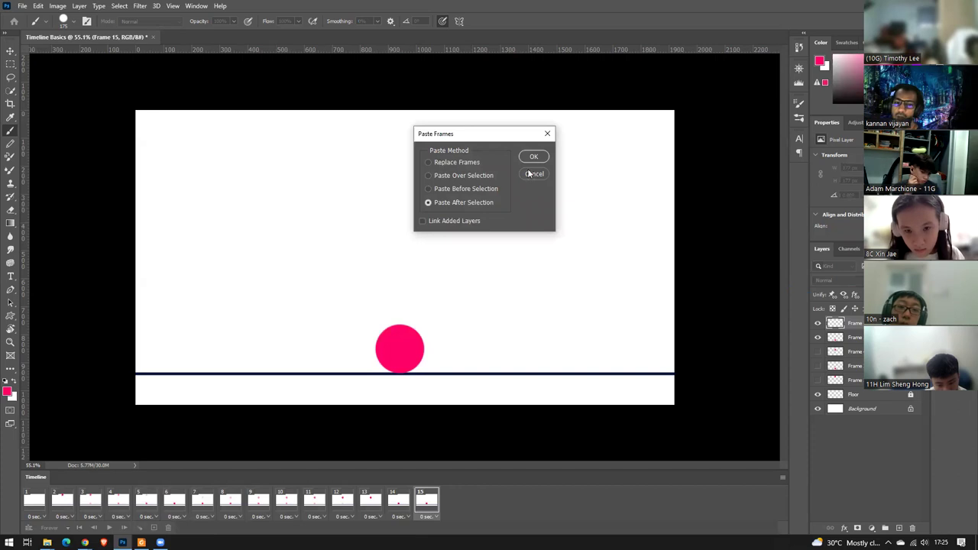
{"action": "left_click", "coordinate": [484, 177]}
{"action": "left_click", "coordinate": [533, 156]}
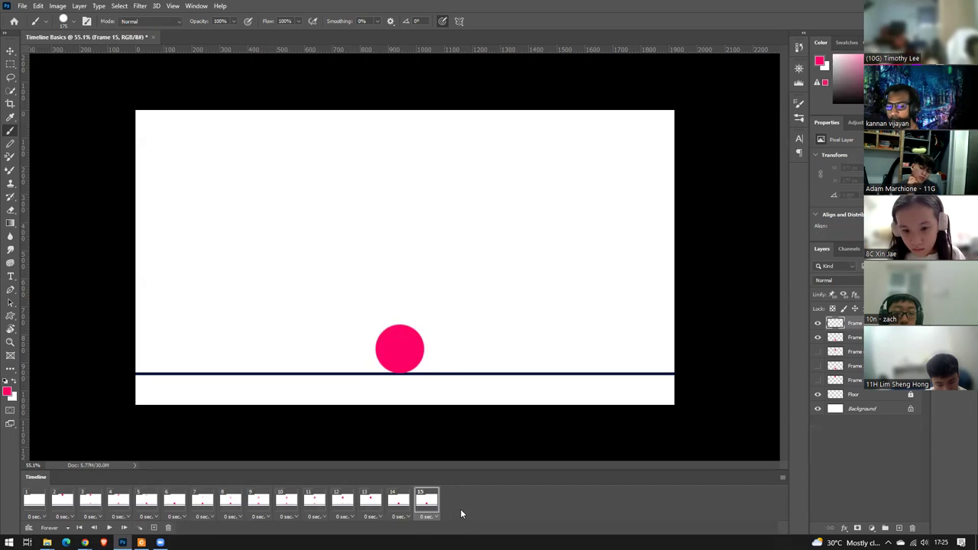
{"action": "key", "text": "ctrl+z"}
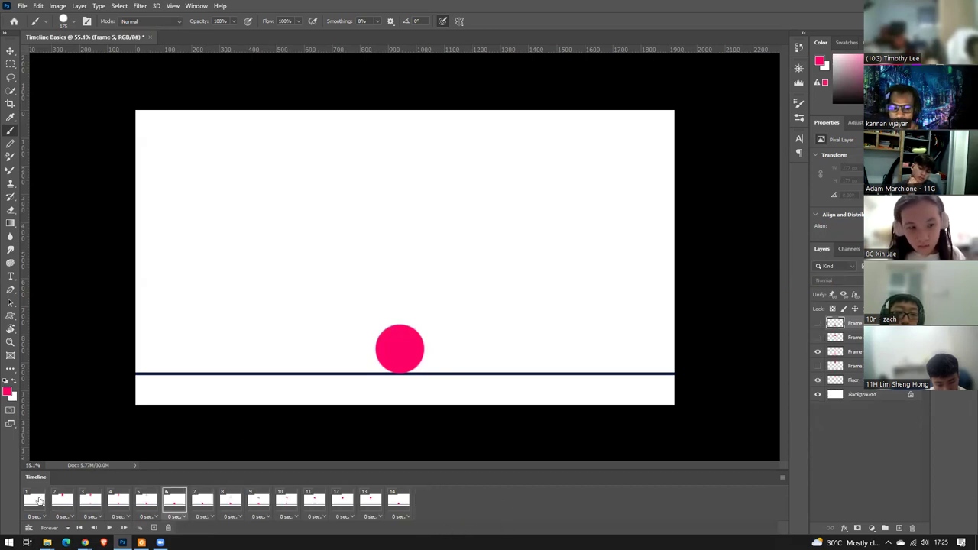
Play the animation from frame 1 to review the whole bounce.
{"action": "left_click", "coordinate": [35, 499]}
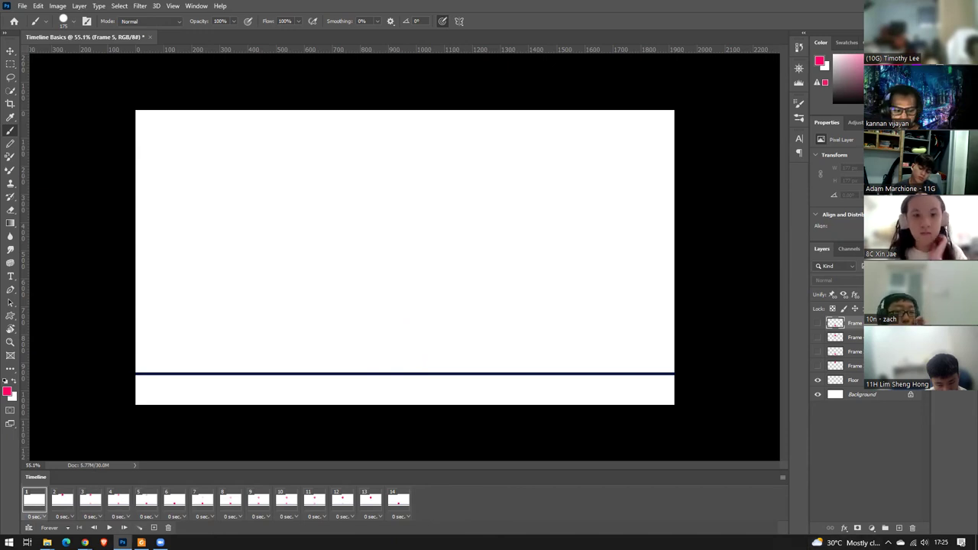
{"action": "left_click", "coordinate": [109, 527]}
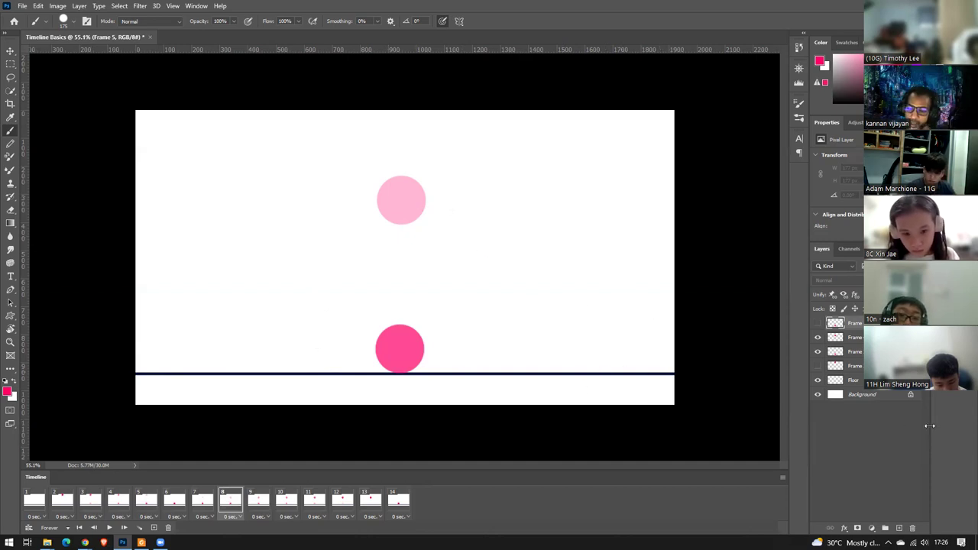
Delete frames 2 to 14 and all ball layers, keeping only frame 1 with the floor and background.
{"action": "left_click", "coordinate": [854, 366]}
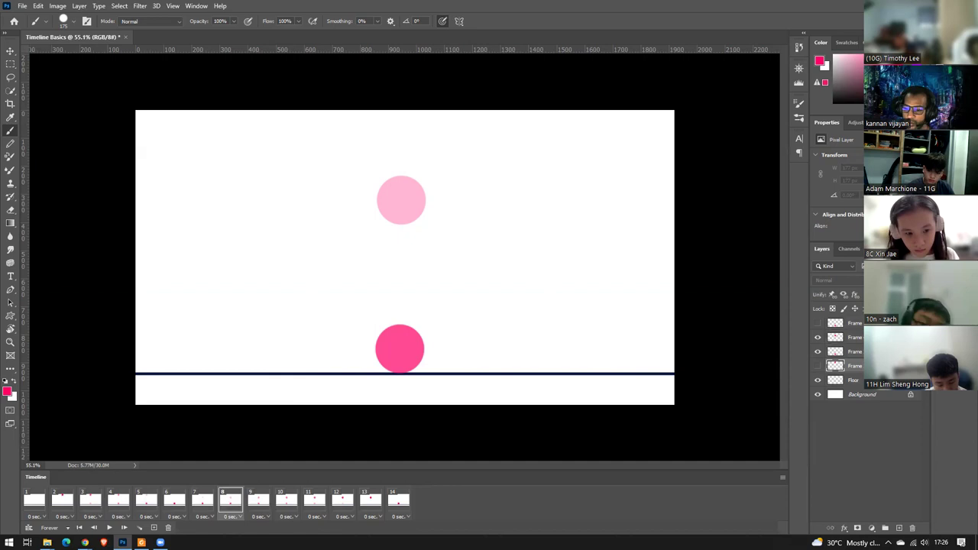
{"action": "left_click", "coordinate": [398, 500]}
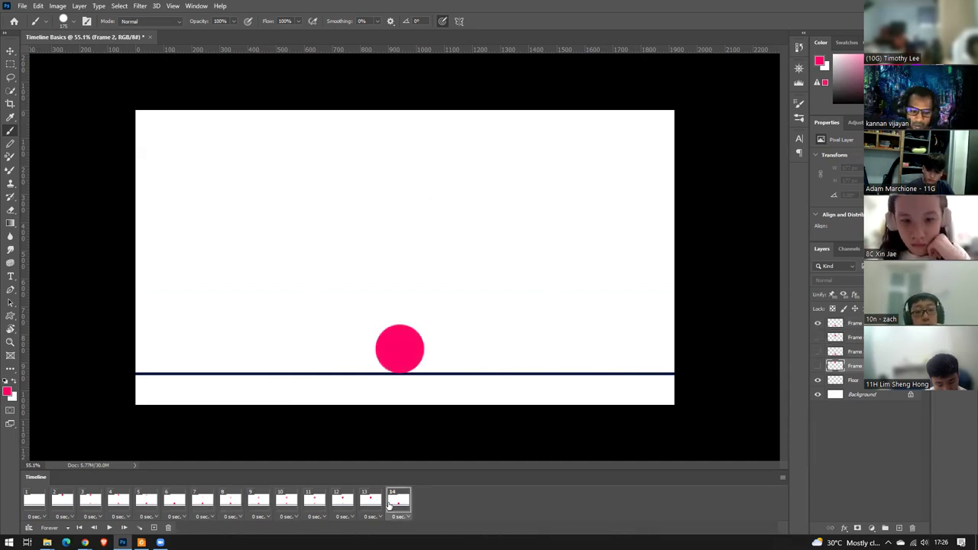
{"action": "left_click", "coordinate": [58, 500], "text": "shift"}
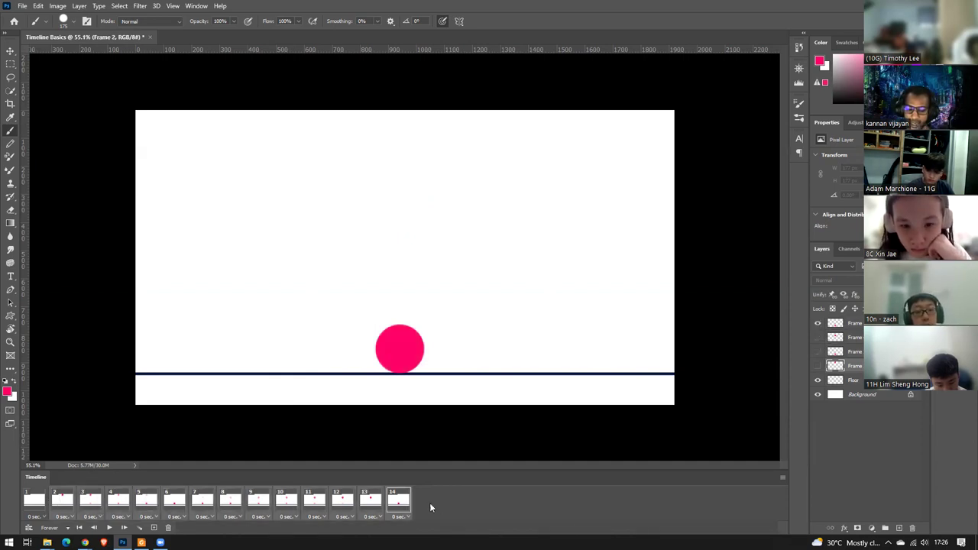
{"action": "left_click", "coordinate": [403, 502]}
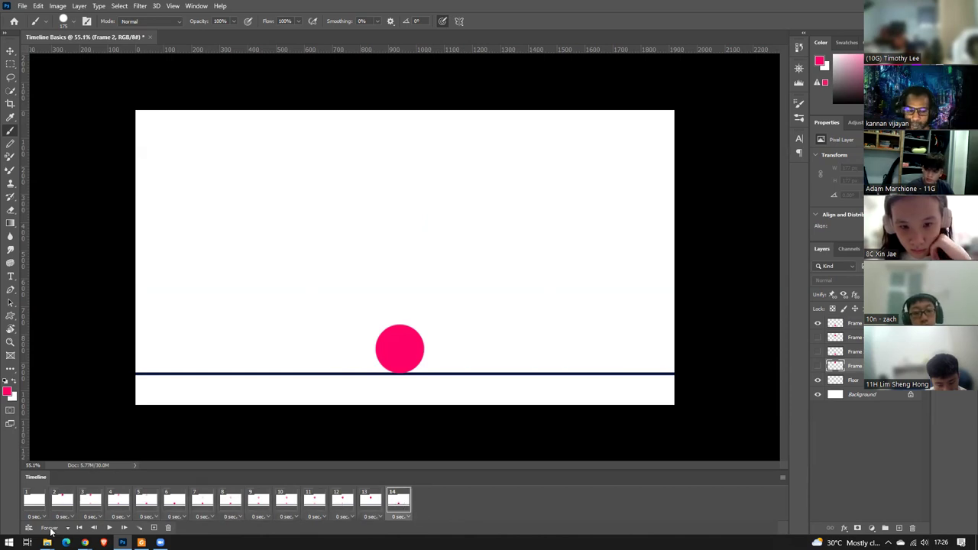
{"action": "left_click", "coordinate": [62, 503], "text": "shift"}
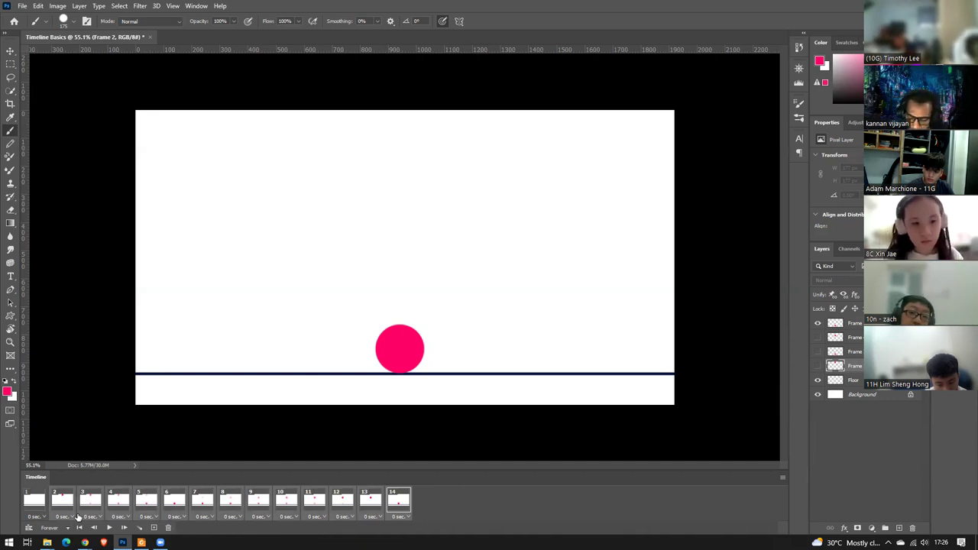
{"action": "left_click", "coordinate": [169, 528]}
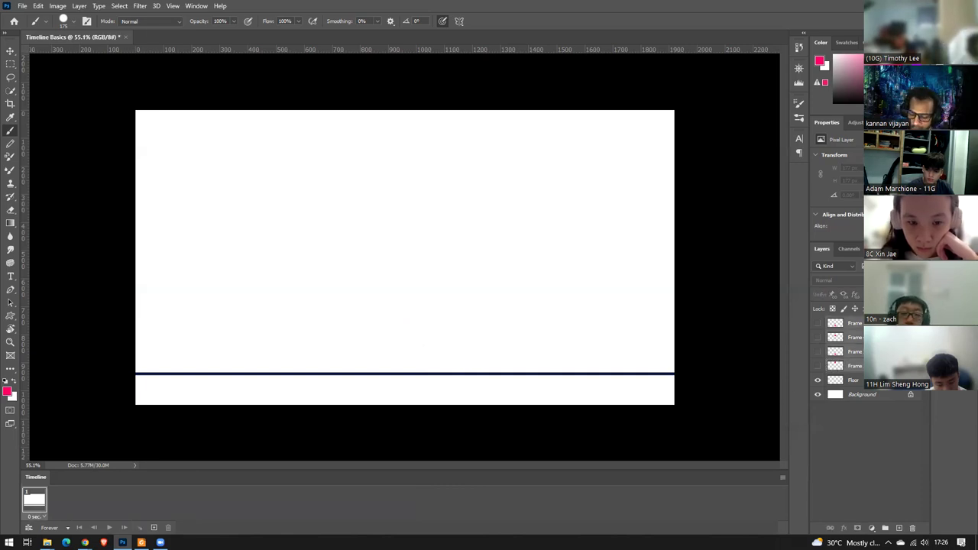
{"action": "key", "text": "Delete"}
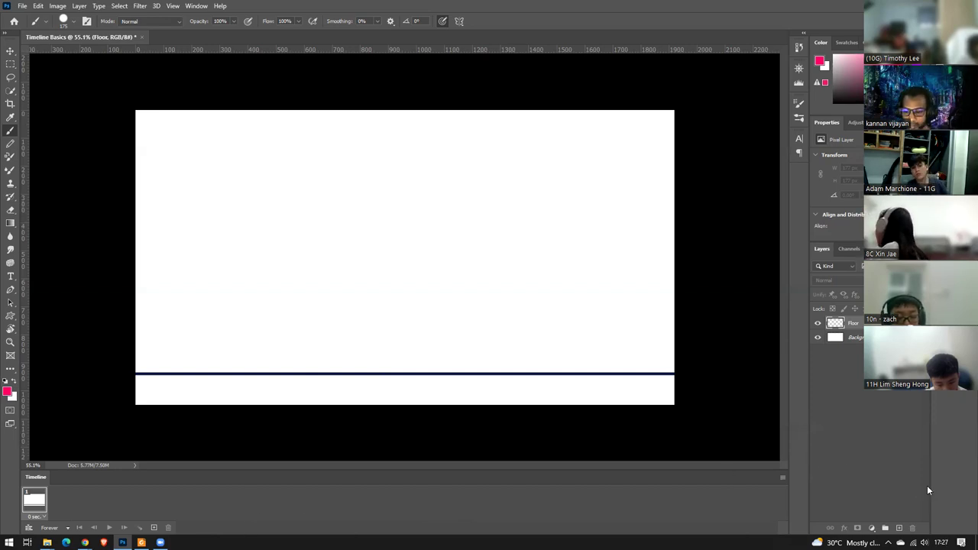
Add frames 2 and 3, painting a 176 px pink ball high at the canvas's left edge and another on the floor line left of centre.
{"action": "left_click", "coordinate": [153, 528]}
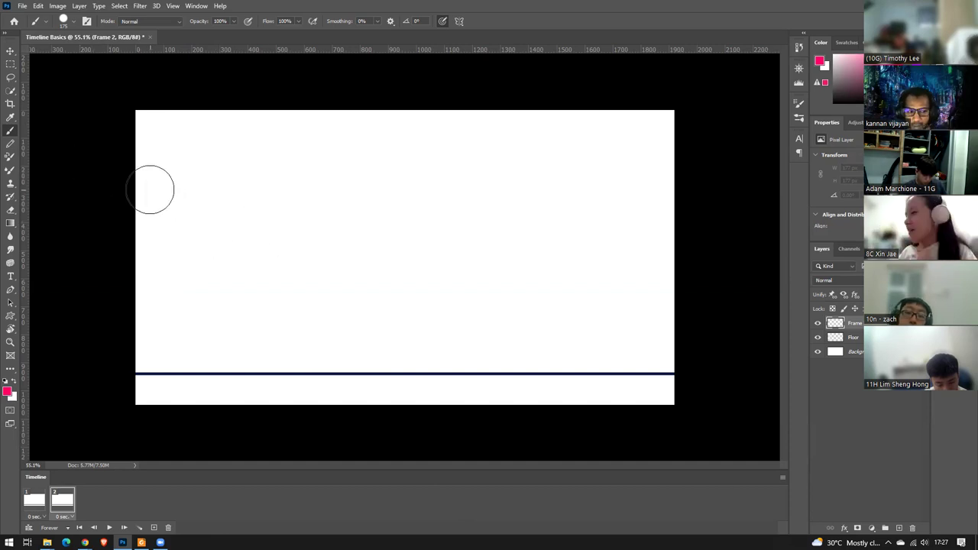
{"action": "left_click", "coordinate": [161, 189]}
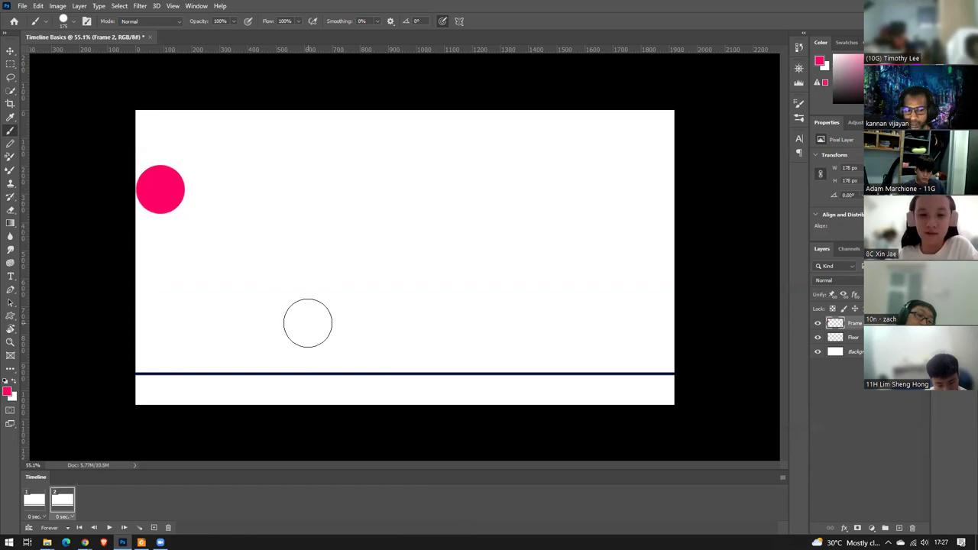
{"action": "left_click", "coordinate": [153, 527]}
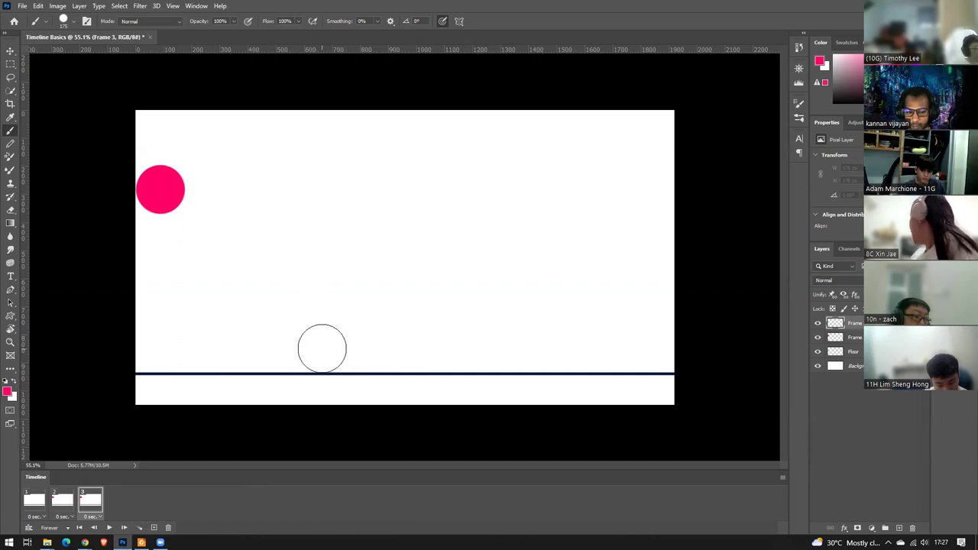
{"action": "left_click", "coordinate": [321, 348]}
Add frames 4, 5 and 6, painting a pink ball about 176 px wide mid-air near the centre, on the floor line, and at the canvas's right edge.
{"action": "left_click", "coordinate": [153, 527]}
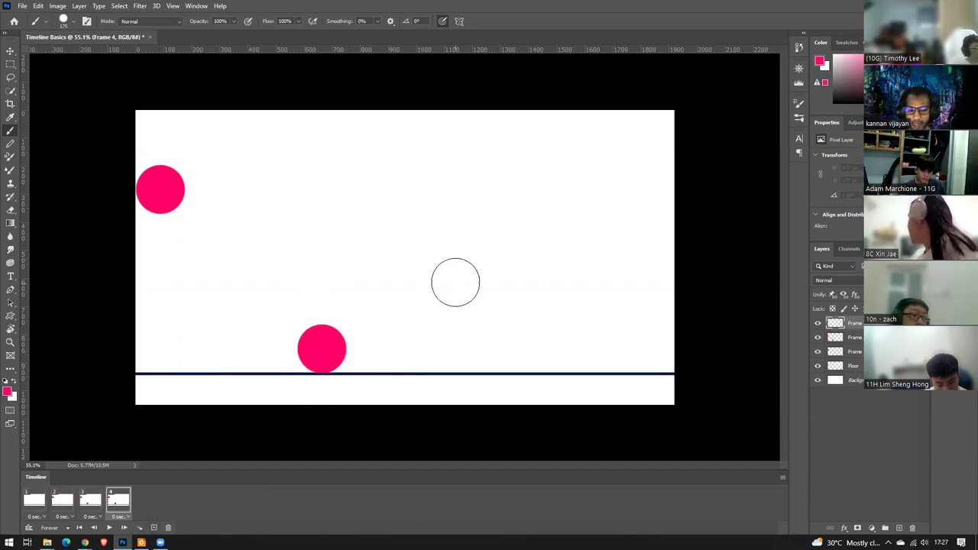
{"action": "left_click", "coordinate": [435, 277]}
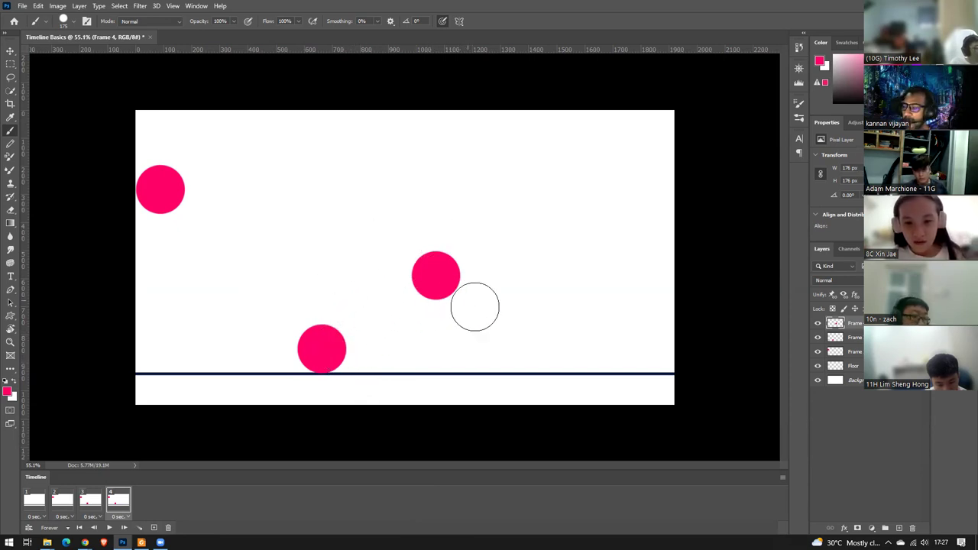
{"action": "left_click", "coordinate": [154, 527]}
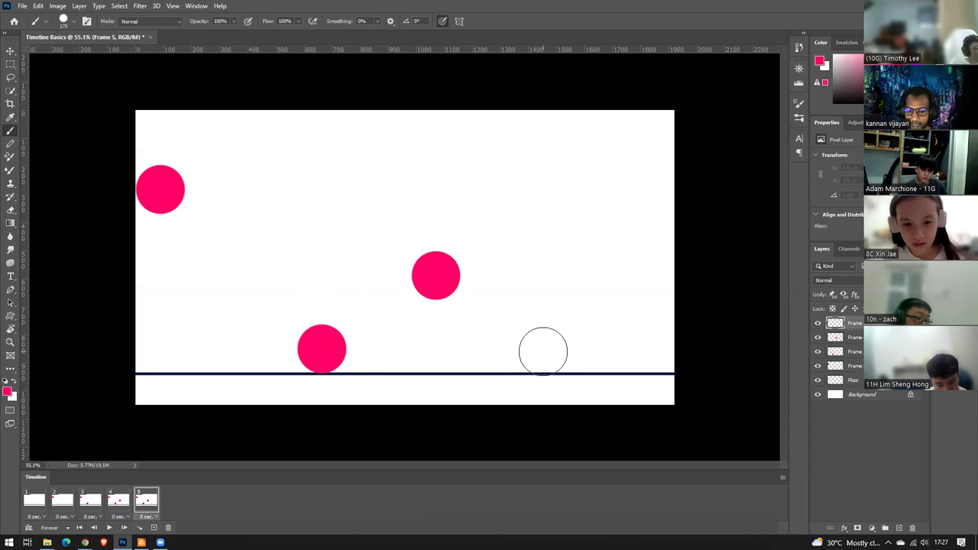
{"action": "left_click", "coordinate": [542, 352]}
{"action": "left_click", "coordinate": [154, 527]}
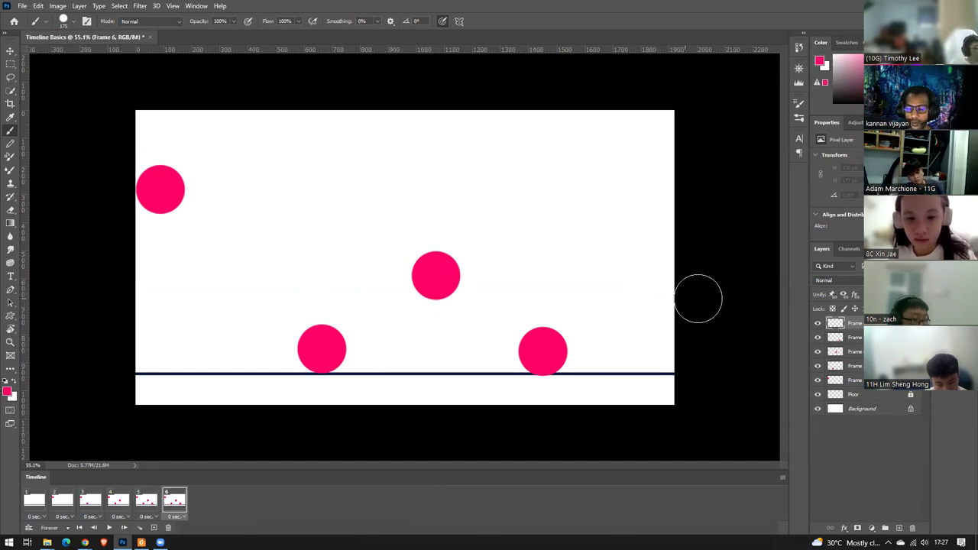
{"action": "left_click", "coordinate": [650, 297]}
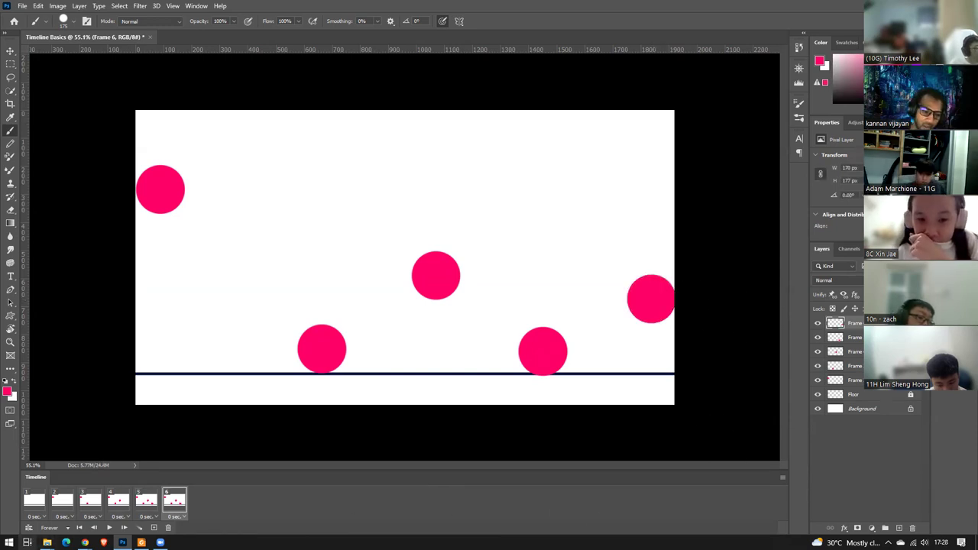
Play the six-frame animation, including a replay from frame 1, to review how the balls appear.
{"action": "left_click", "coordinate": [108, 527]}
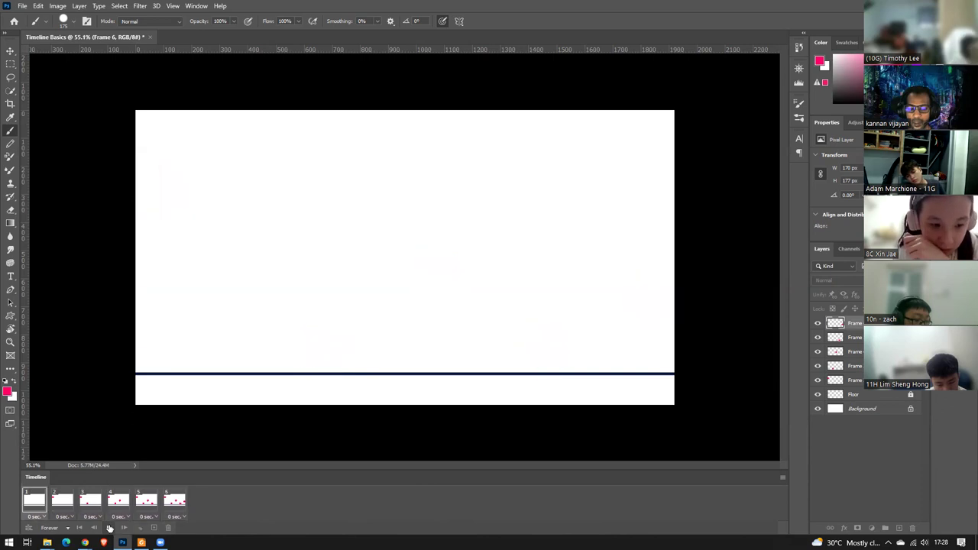
{"action": "left_click", "coordinate": [110, 529]}
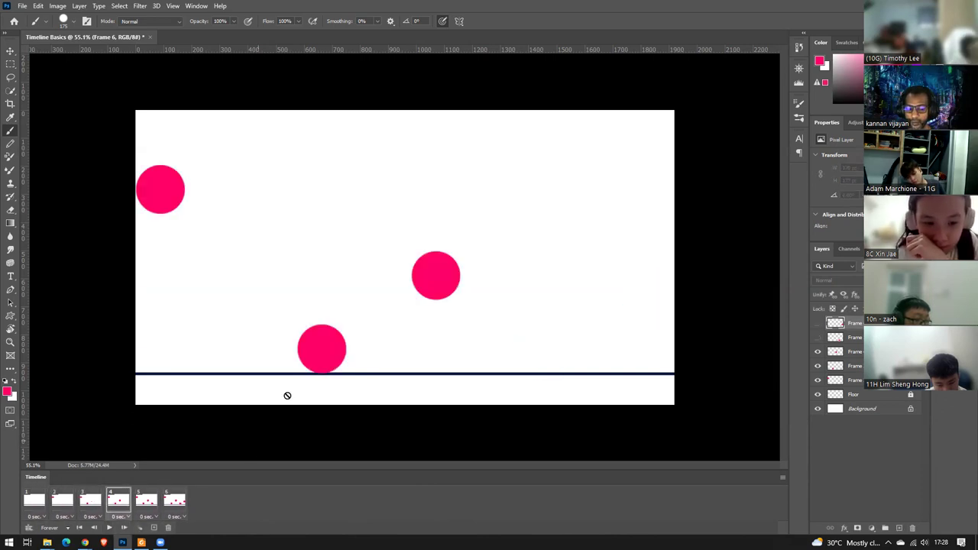
{"action": "left_click", "coordinate": [54, 505]}
{"action": "left_click", "coordinate": [36, 504]}
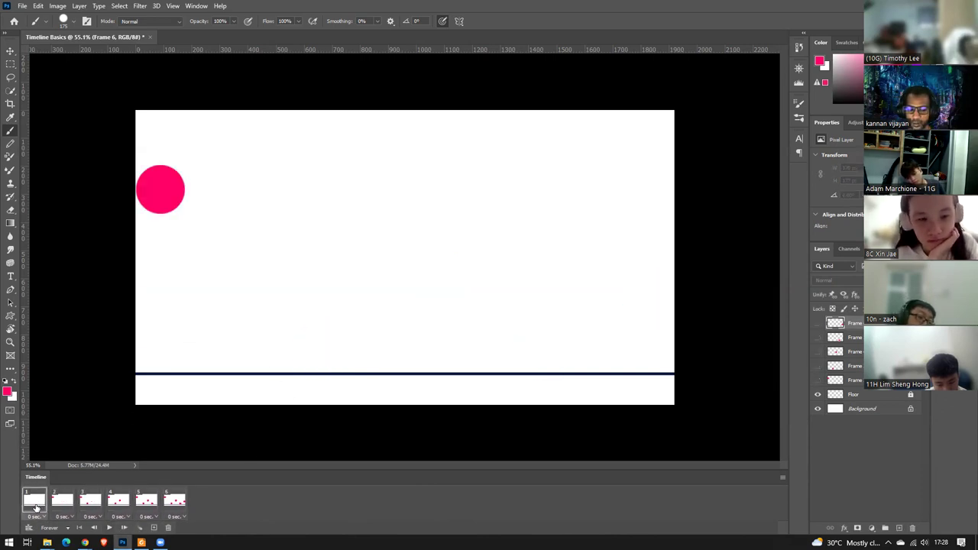
{"action": "left_click", "coordinate": [113, 529]}
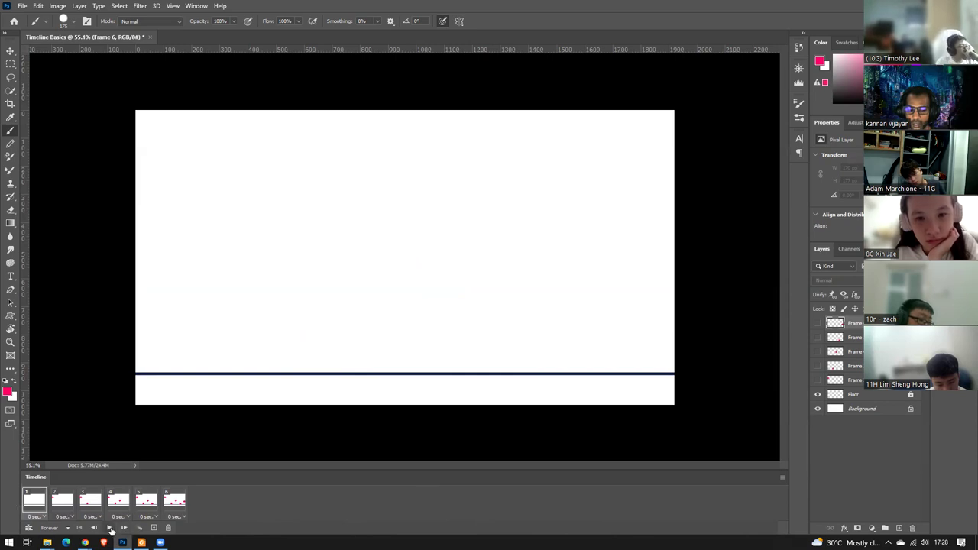
{"action": "left_click", "coordinate": [111, 529]}
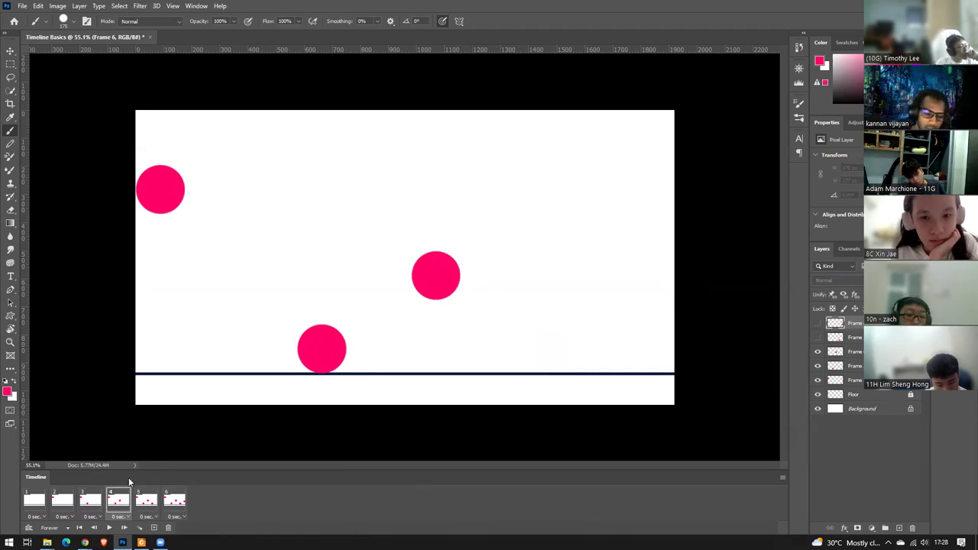
Hide the earlier ball layers in frames 3 and 4 so each frame shows only its own ball.
{"action": "left_click", "coordinate": [61, 500]}
{"action": "left_click", "coordinate": [90, 501]}
{"action": "left_click", "coordinate": [62, 501]}
{"action": "left_click", "coordinate": [89, 500]}
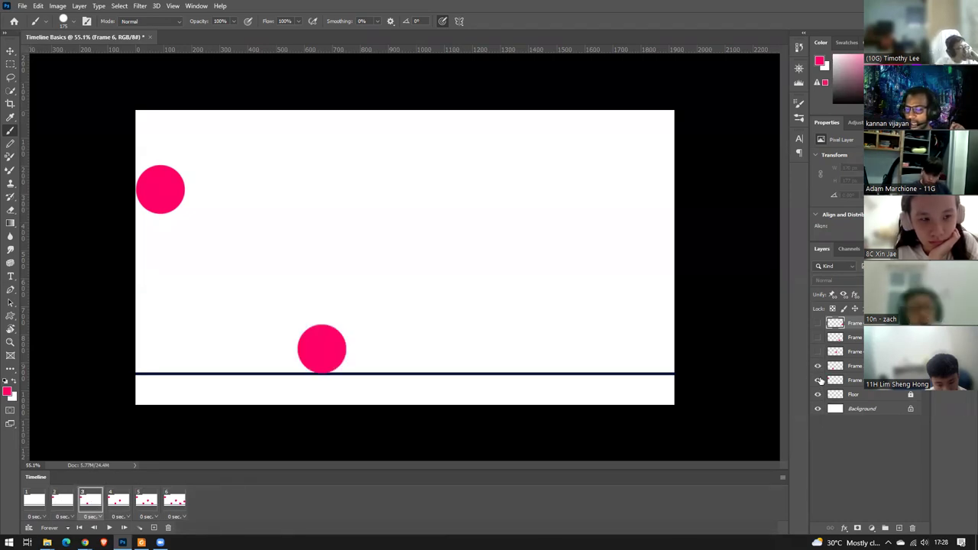
{"action": "left_click", "coordinate": [817, 380]}
{"action": "left_click", "coordinate": [119, 500]}
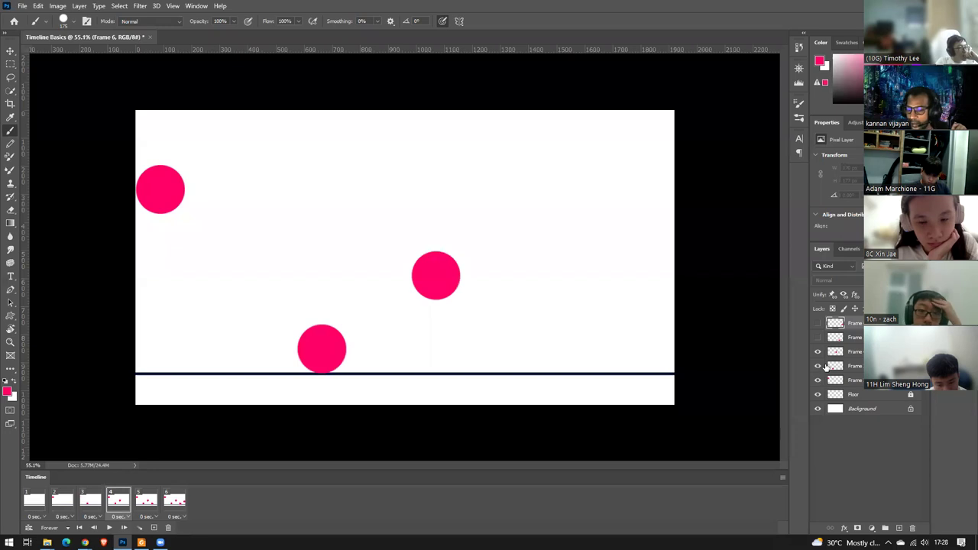
{"action": "left_click", "coordinate": [817, 379]}
{"action": "left_click", "coordinate": [818, 366]}
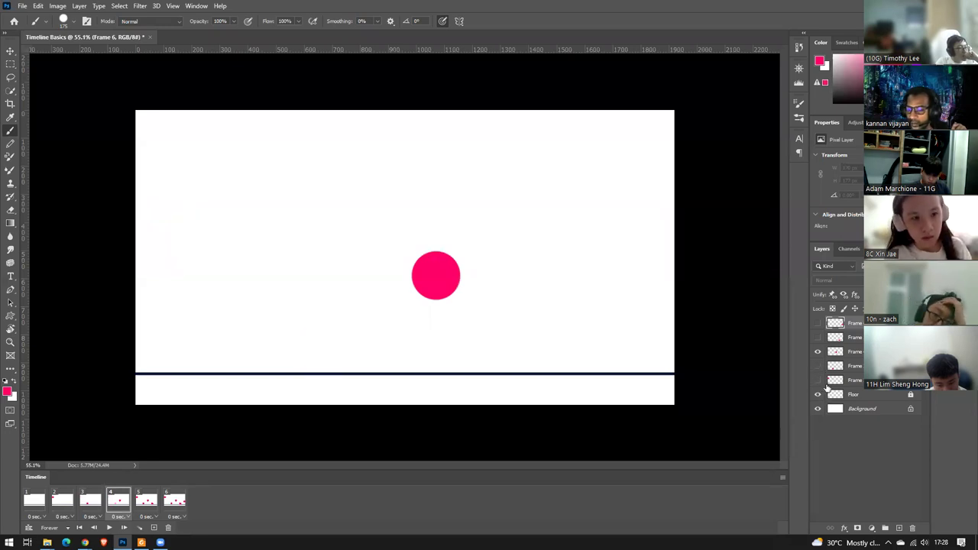
Hide the ball layers of the preceding frames in frames 5 and 6, leaving only each frame's own ball.
{"action": "left_click", "coordinate": [146, 504]}
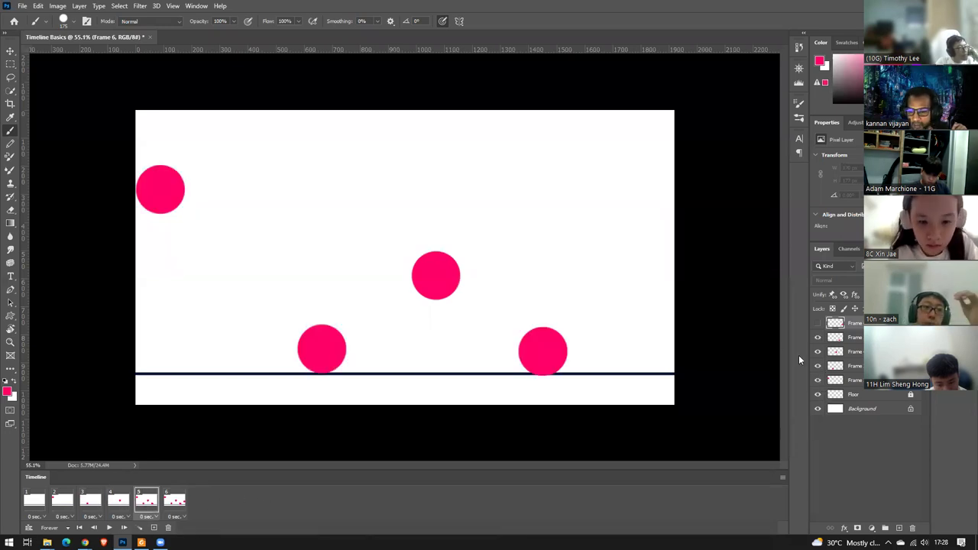
{"action": "left_click", "coordinate": [817, 380]}
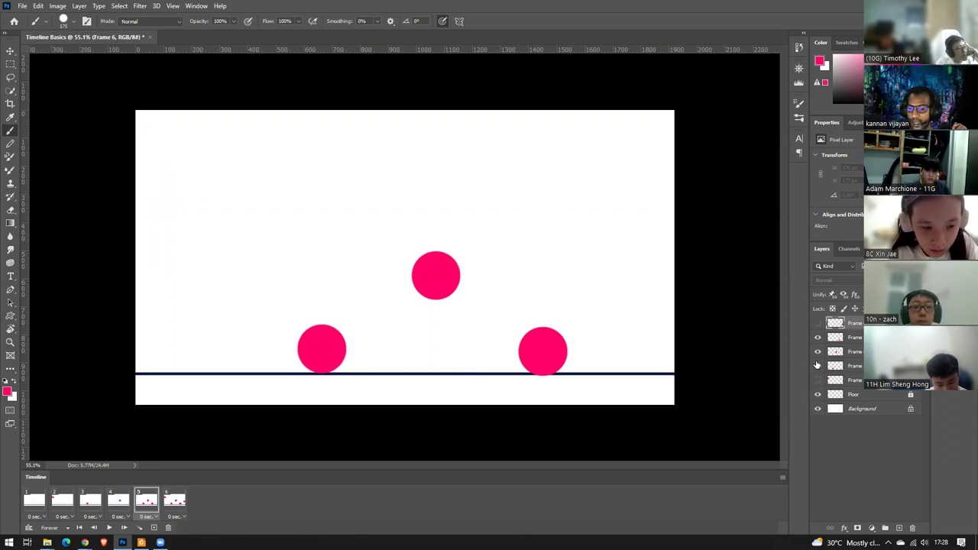
{"action": "left_click", "coordinate": [818, 366]}
{"action": "left_click", "coordinate": [817, 352]}
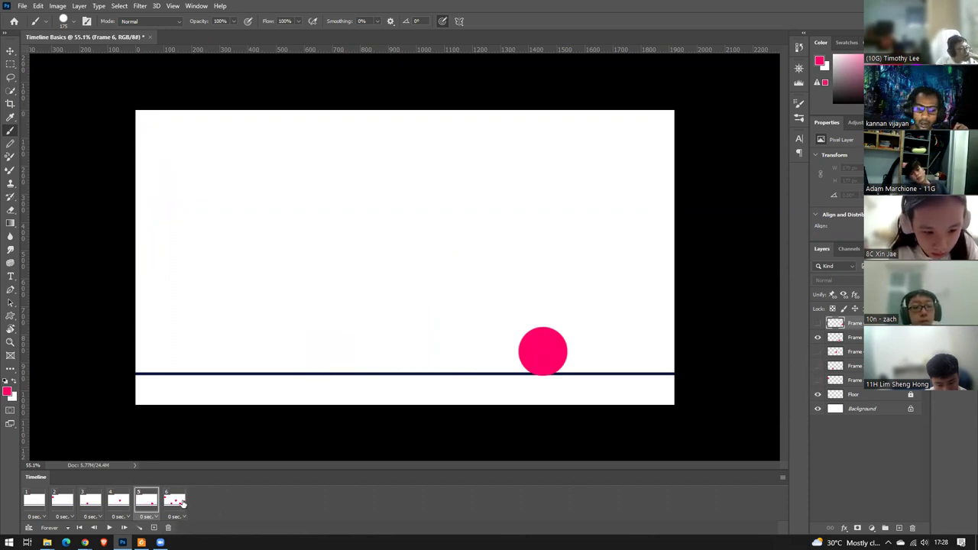
{"action": "left_click", "coordinate": [180, 502]}
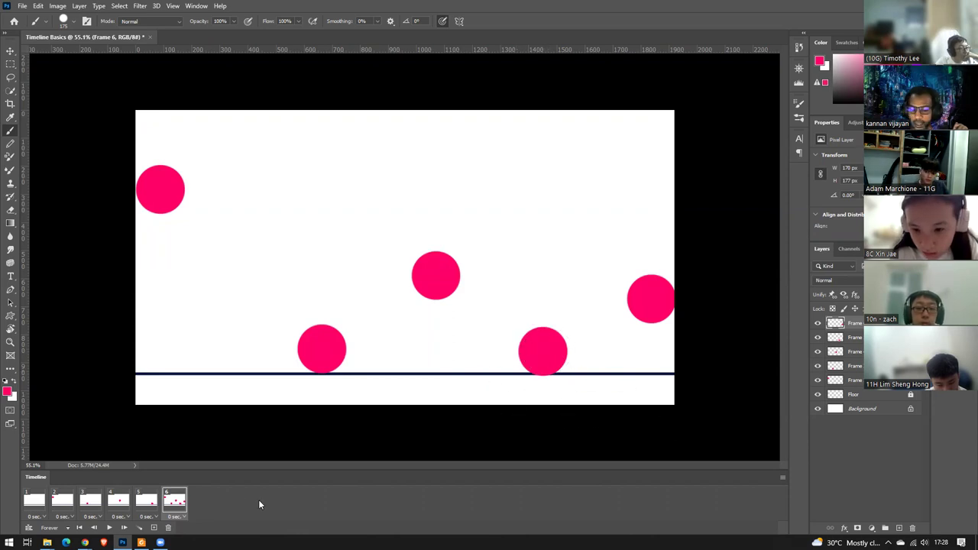
{"action": "left_click_drag", "start_coordinate": [817, 337], "coordinate": [817, 387]}
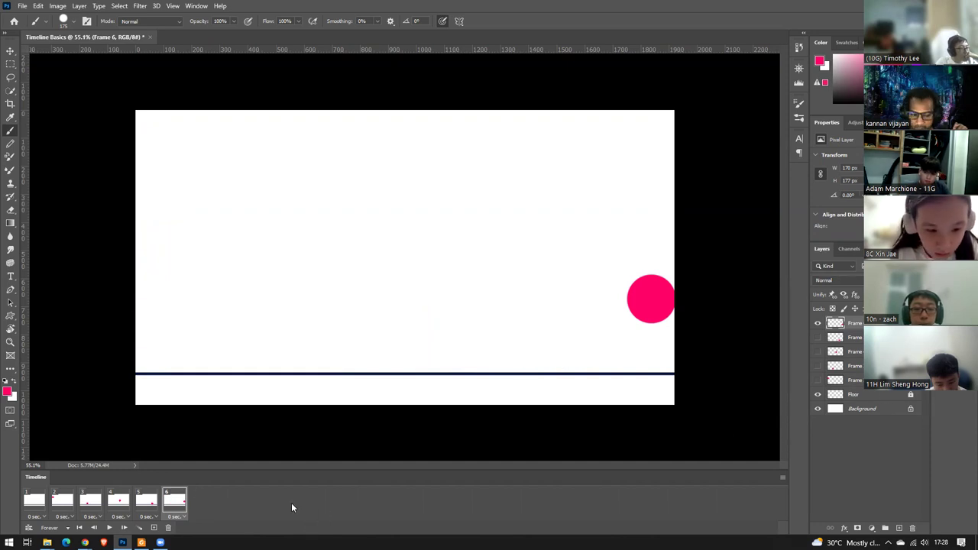
Move the ball in frame 5 slightly upward so it rests on the floor line.
{"action": "left_click", "coordinate": [145, 500]}
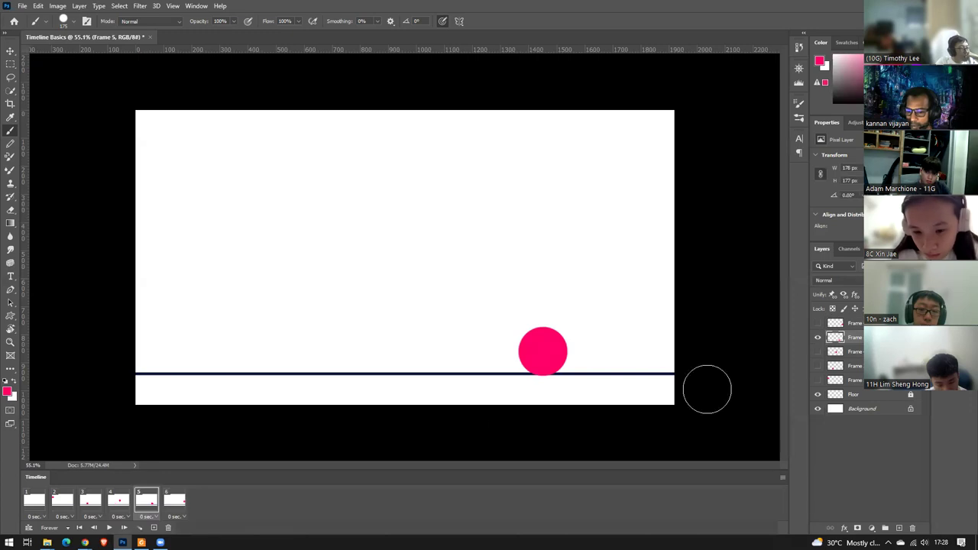
{"action": "key", "text": "v"}
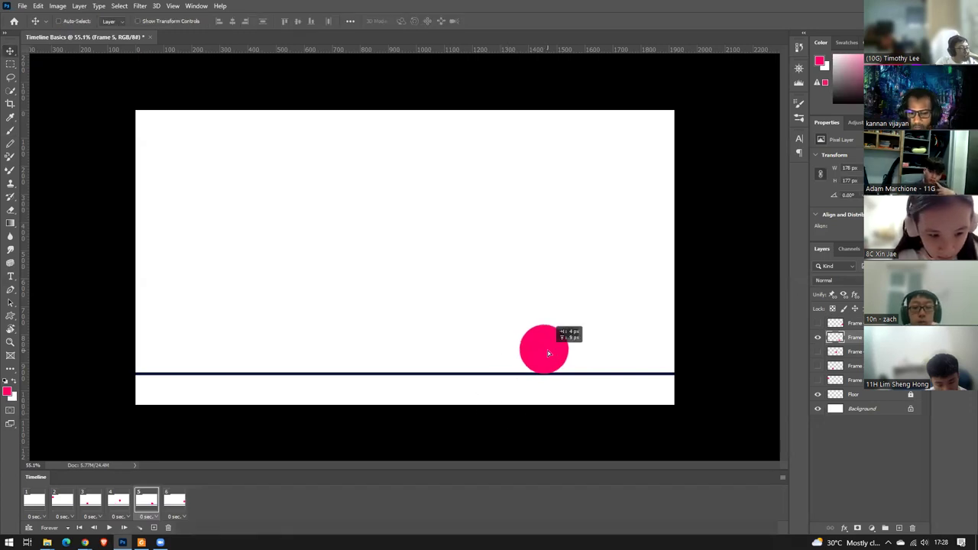
{"action": "left_click_drag", "start_coordinate": [547, 352], "coordinate": [546, 352]}
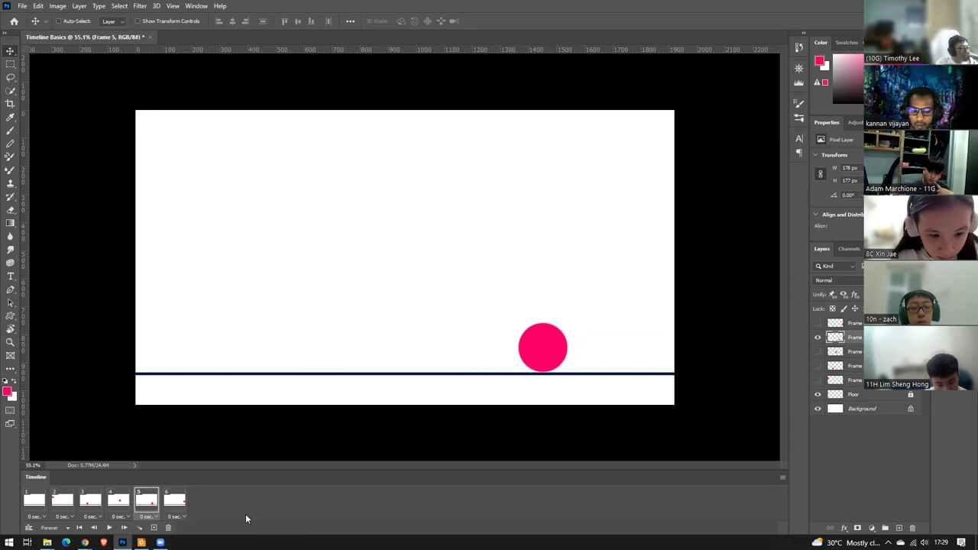
Play the animation and flip repeatedly between frames 2 and 3 to examine the ball's jump.
{"action": "left_click", "coordinate": [34, 500]}
{"action": "left_click", "coordinate": [109, 528]}
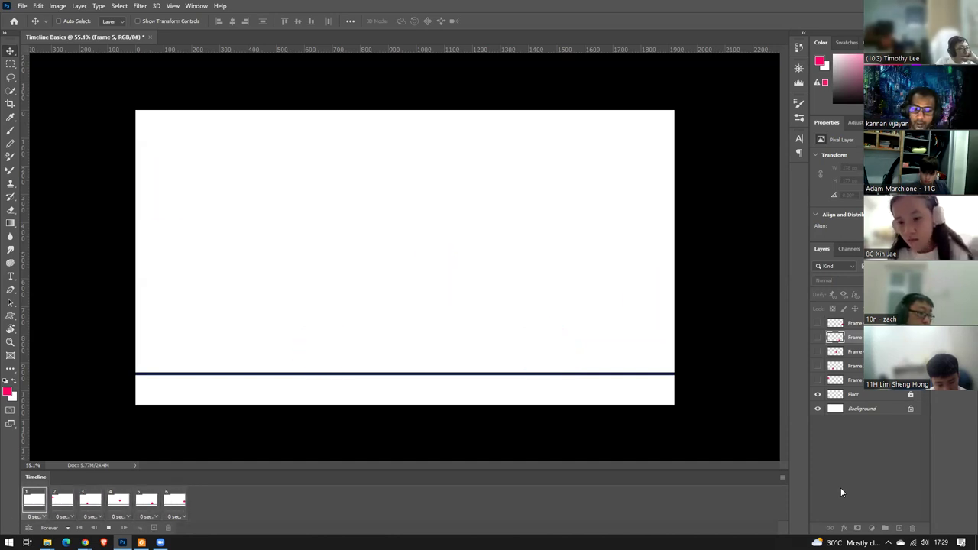
{"action": "left_click", "coordinate": [68, 500]}
{"action": "left_click", "coordinate": [96, 501]}
{"action": "left_click", "coordinate": [65, 501]}
{"action": "left_click", "coordinate": [94, 502]}
{"action": "left_click", "coordinate": [55, 500]}
{"action": "left_click", "coordinate": [90, 502]}
{"action": "left_click", "coordinate": [53, 500]}
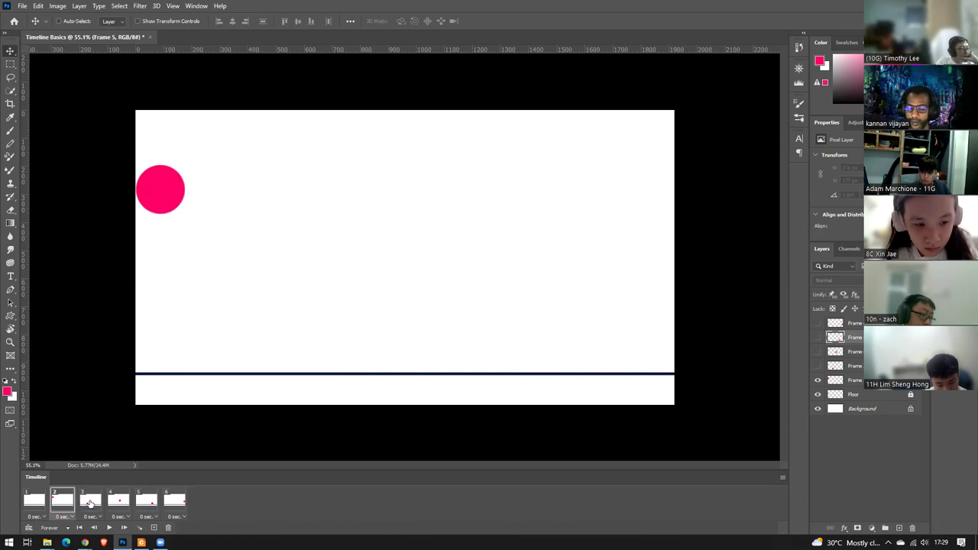
{"action": "left_click", "coordinate": [90, 503]}
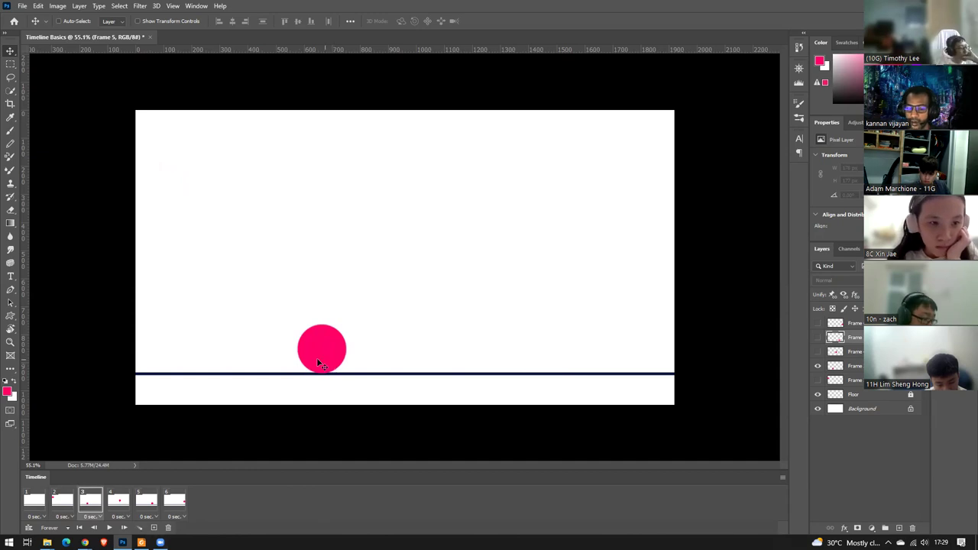
{"action": "left_click", "coordinate": [65, 500]}
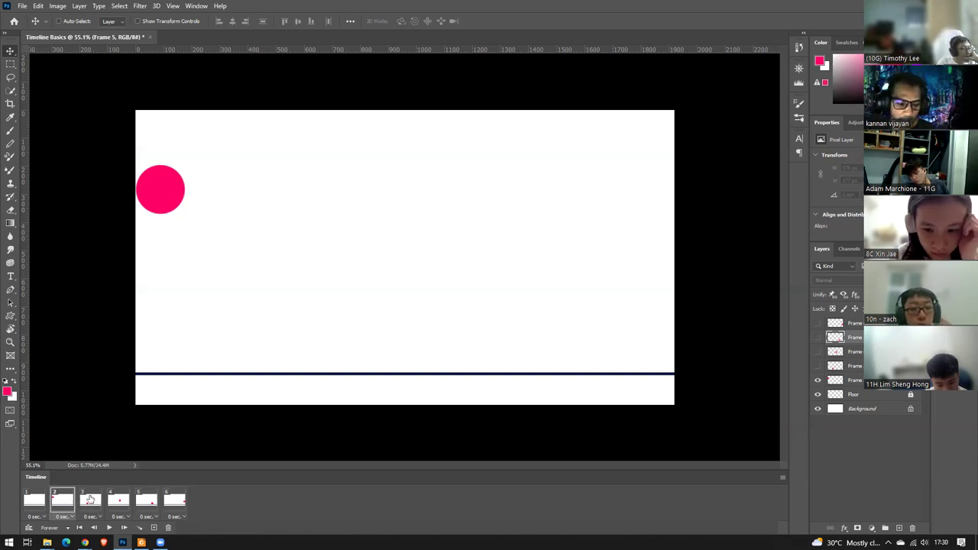
{"action": "left_click", "coordinate": [90, 500]}
{"action": "left_click", "coordinate": [59, 500]}
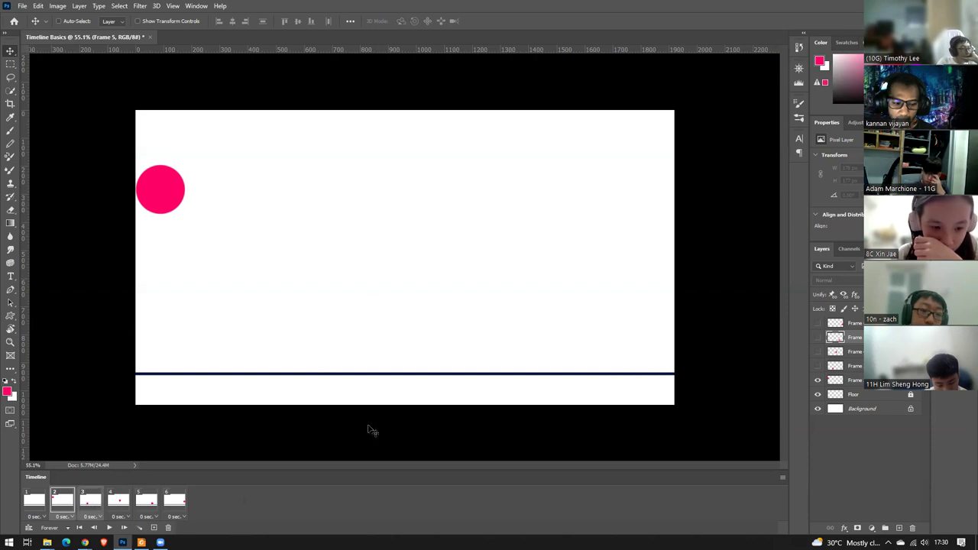
{"action": "left_click", "coordinate": [91, 500]}
{"action": "left_click", "coordinate": [64, 498]}
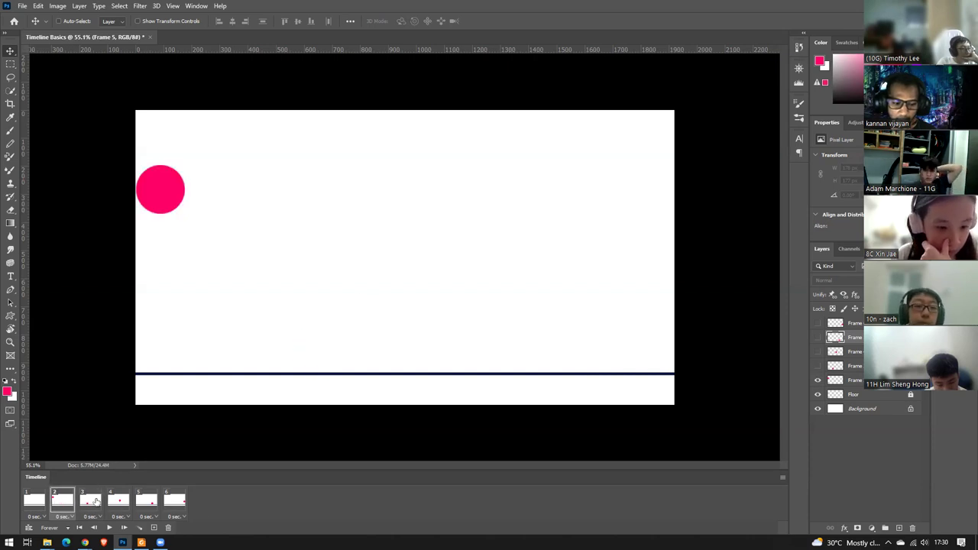
{"action": "left_click", "coordinate": [84, 497]}
{"action": "left_click", "coordinate": [64, 500]}
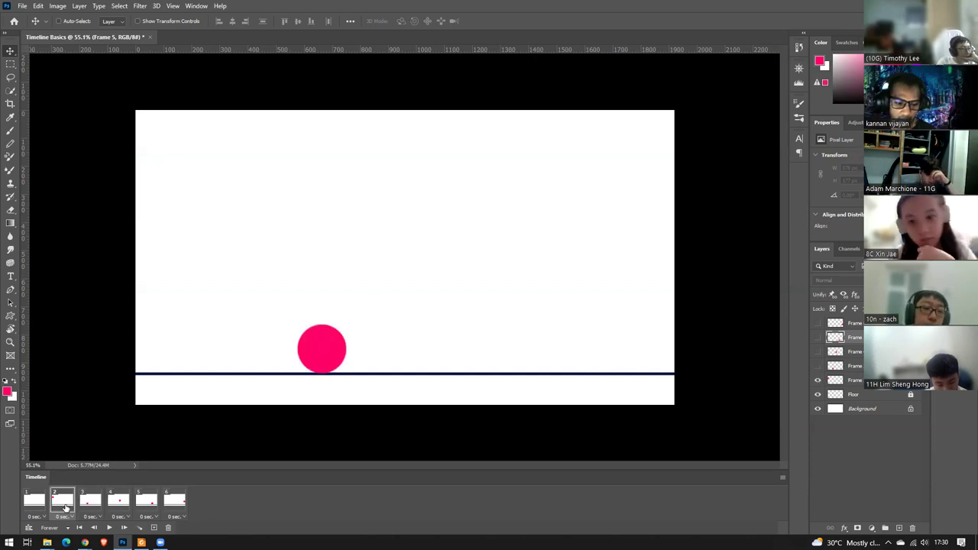
{"action": "left_click", "coordinate": [93, 502]}
{"action": "left_click", "coordinate": [55, 500]}
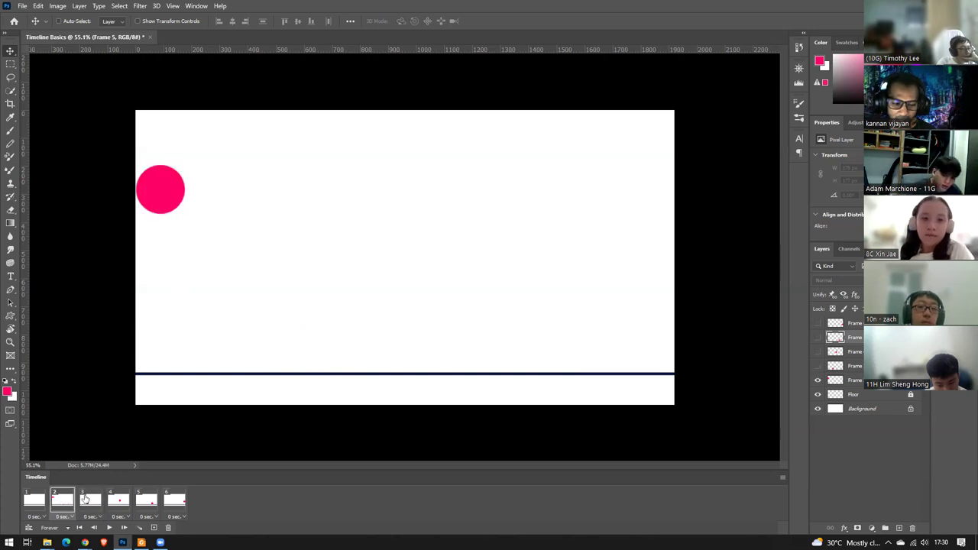
{"action": "left_click", "coordinate": [108, 527]}
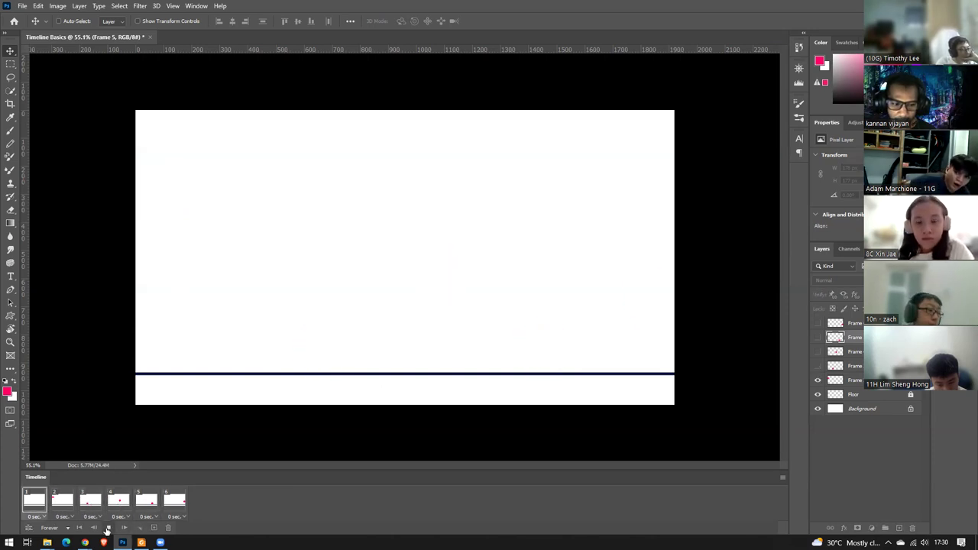
{"action": "left_click", "coordinate": [108, 527]}
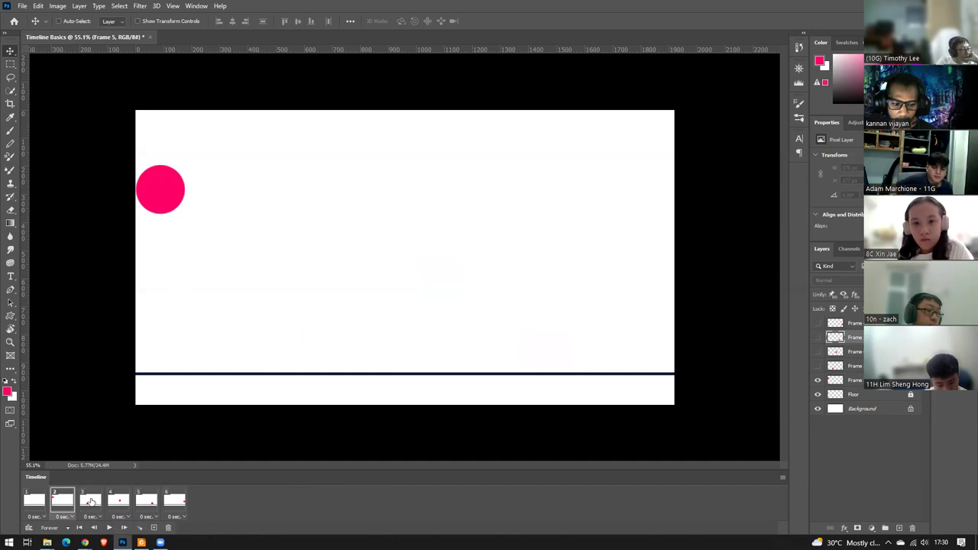
Tween frames 3 and 4 with five in-between frames across all layers, and play the result.
{"action": "left_click", "coordinate": [101, 506]}
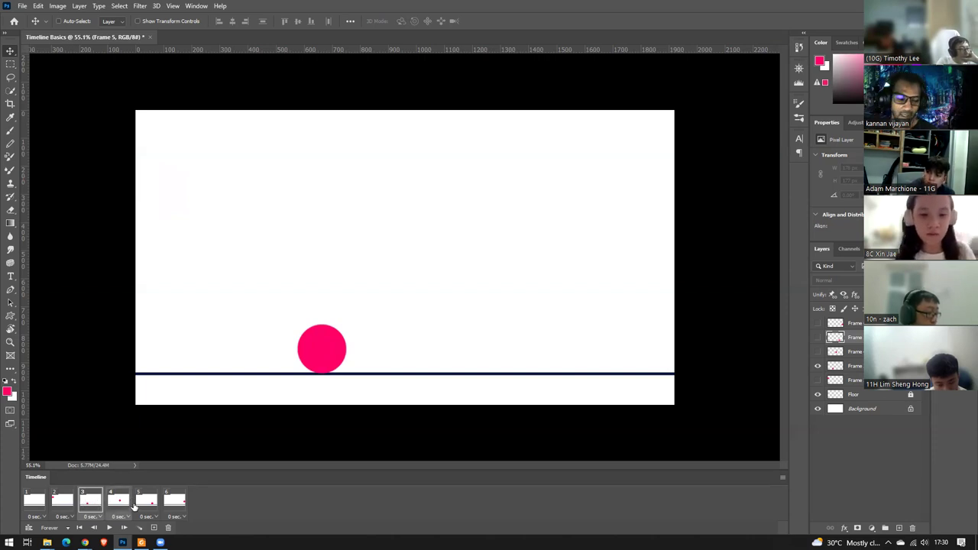
{"action": "left_click", "coordinate": [139, 527]}
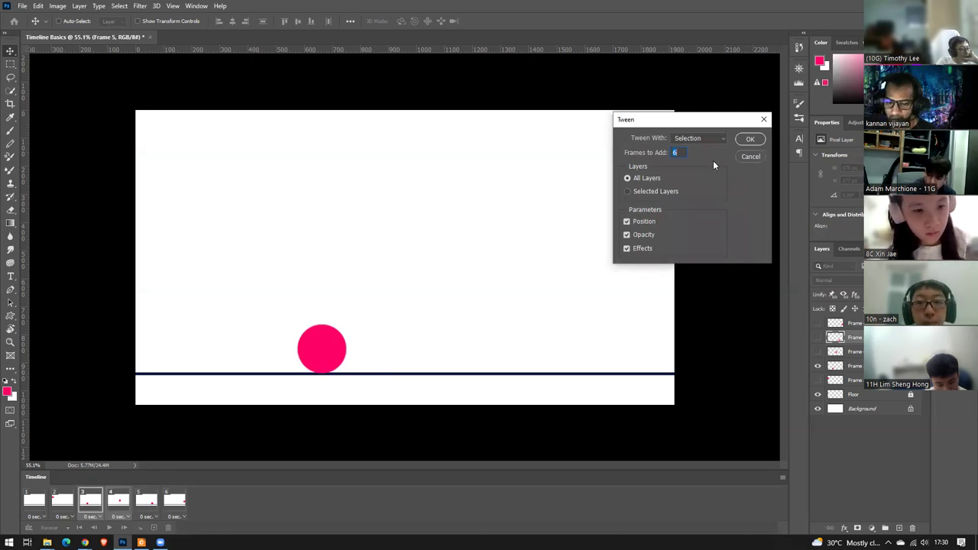
{"action": "key", "text": "Return"}
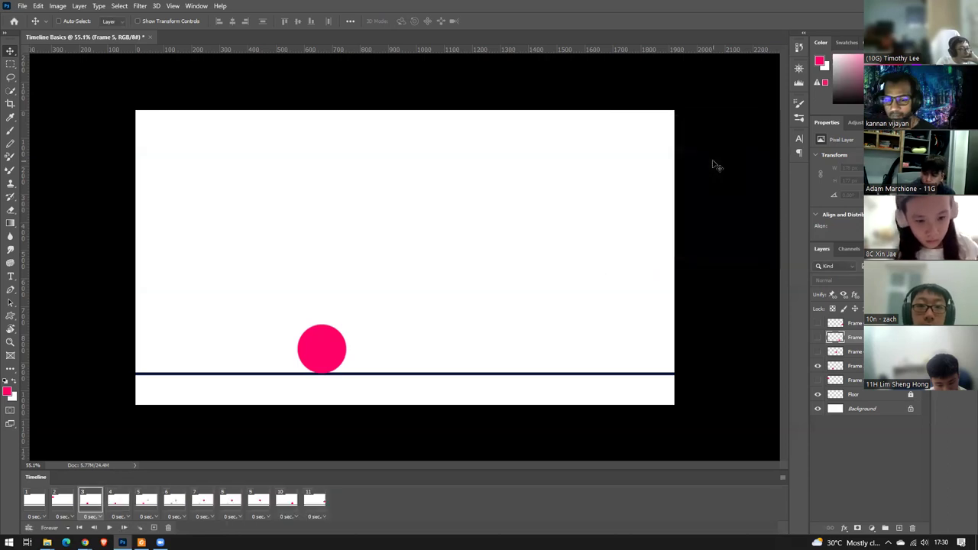
{"action": "left_click", "coordinate": [109, 529]}
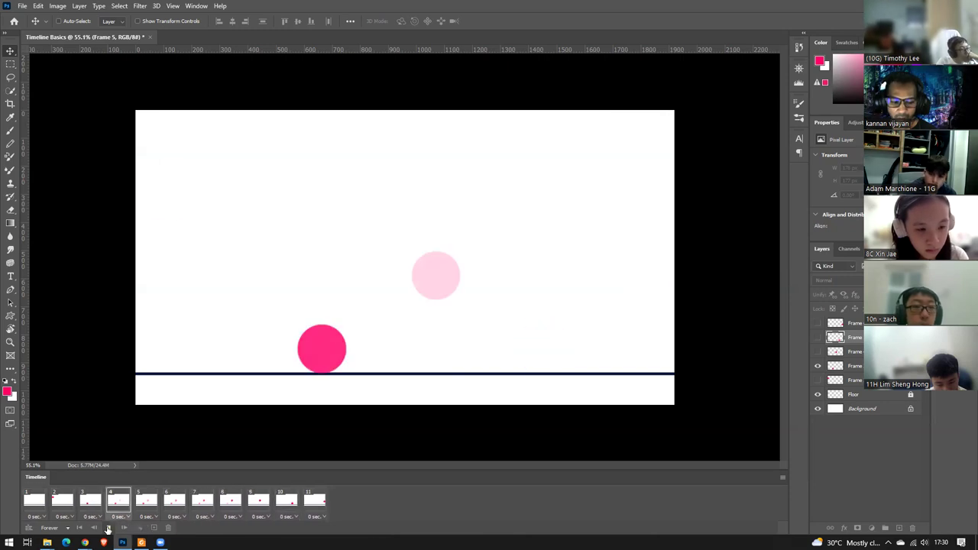
Stop the playback and undo the five-frame tween between frames 3 and 4.
{"action": "left_click", "coordinate": [108, 529]}
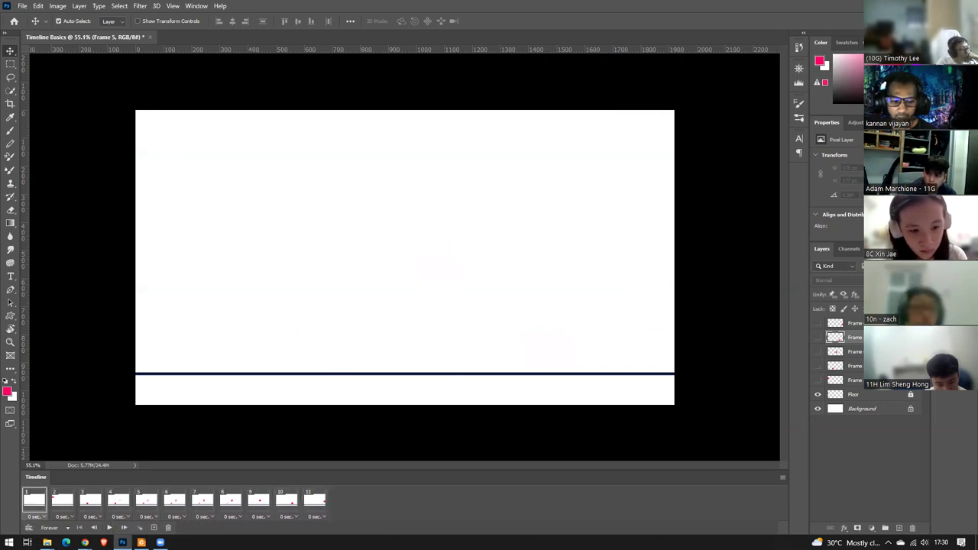
{"action": "key", "text": "ctrl+z"}
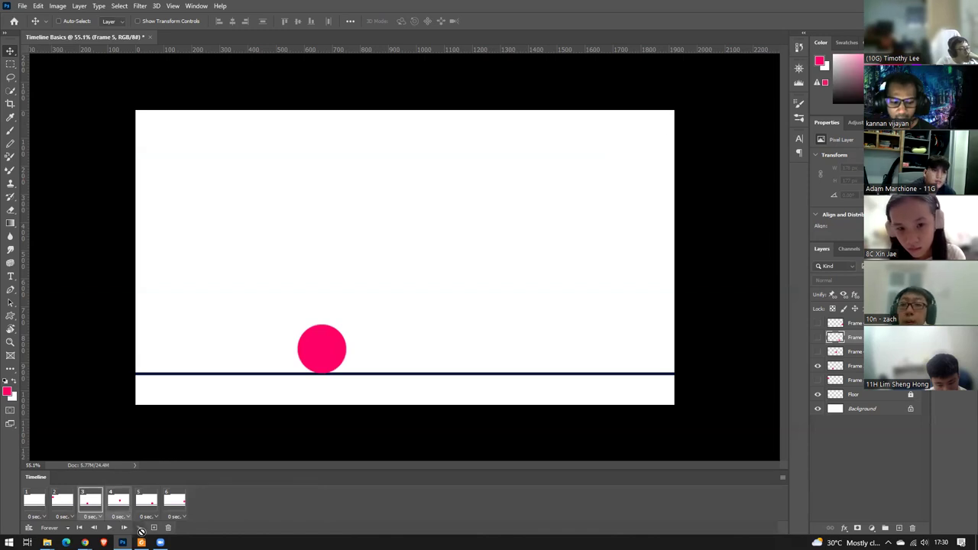
Tween frames 3 and 4 with three in-between frames across all layers, and play the result.
{"action": "left_click", "coordinate": [140, 528]}
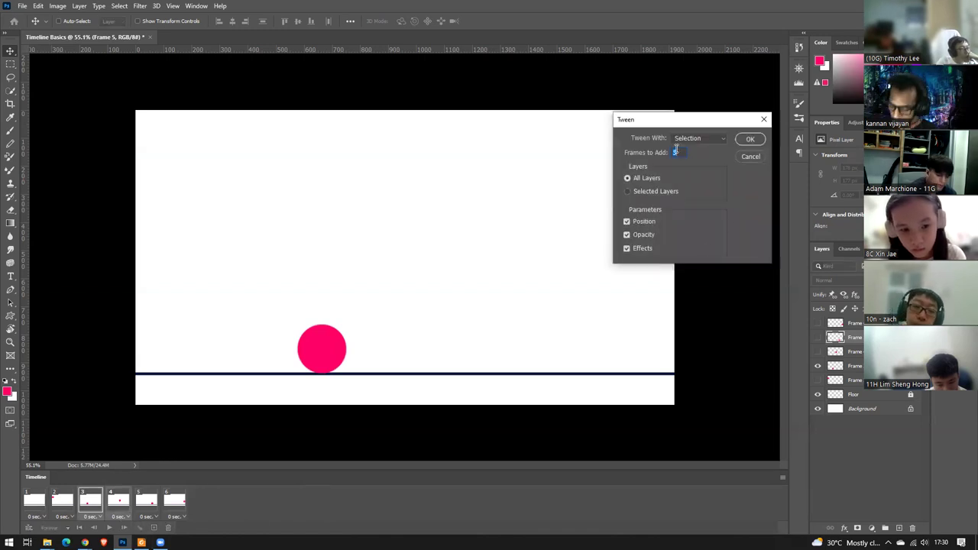
{"action": "type", "text": "3"}
{"action": "key", "text": "Return"}
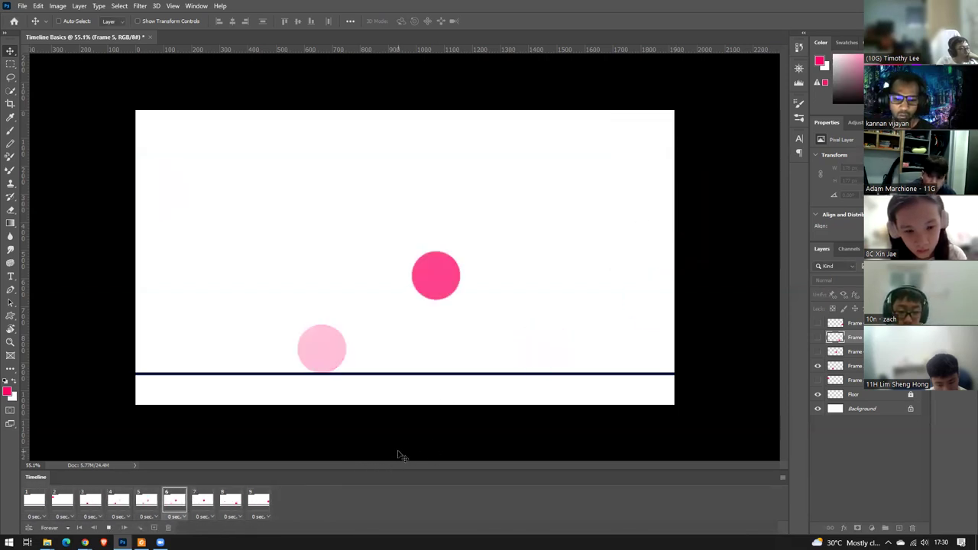
{"action": "key", "text": "space"}
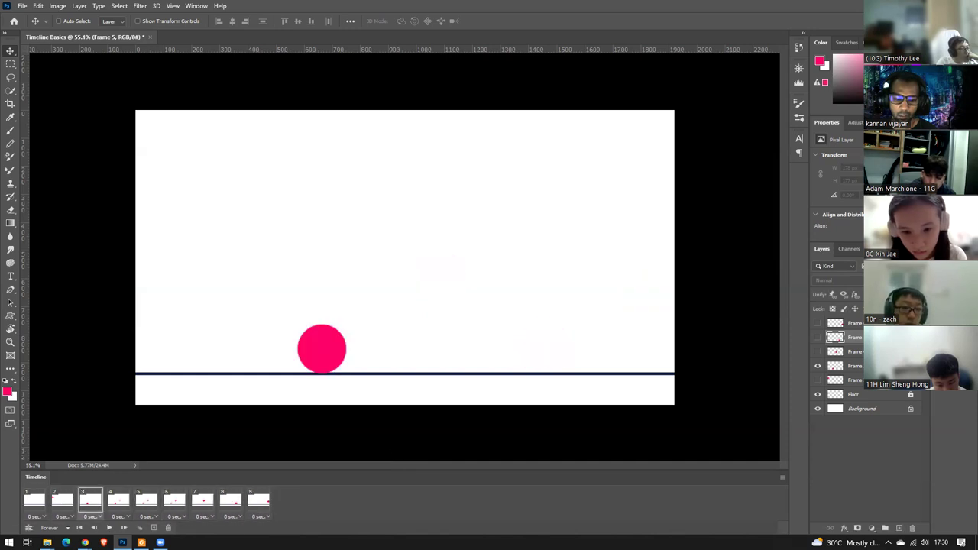
Step through frames 4 to 9 to examine how the tweened frames fade between the ball positions.
{"action": "left_click", "coordinate": [117, 501]}
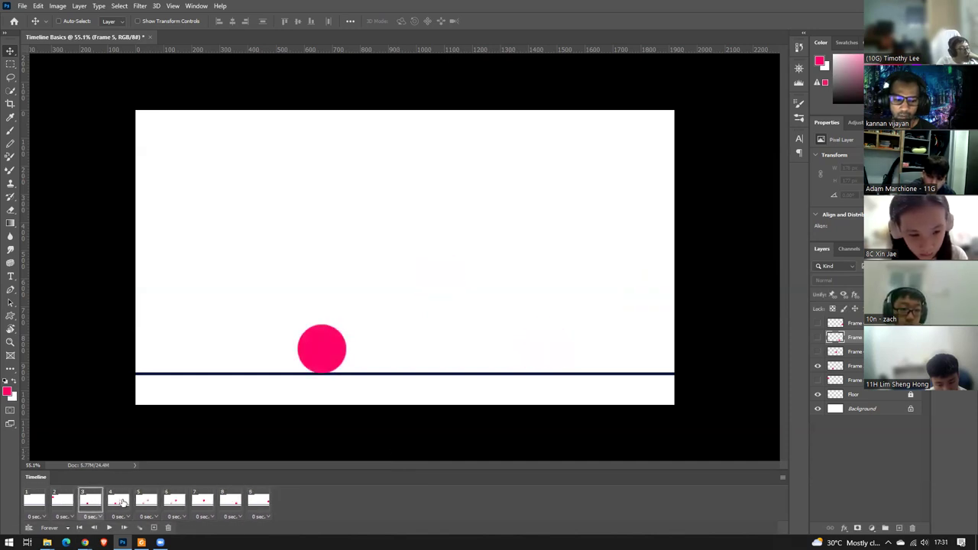
{"action": "left_click", "coordinate": [158, 500]}
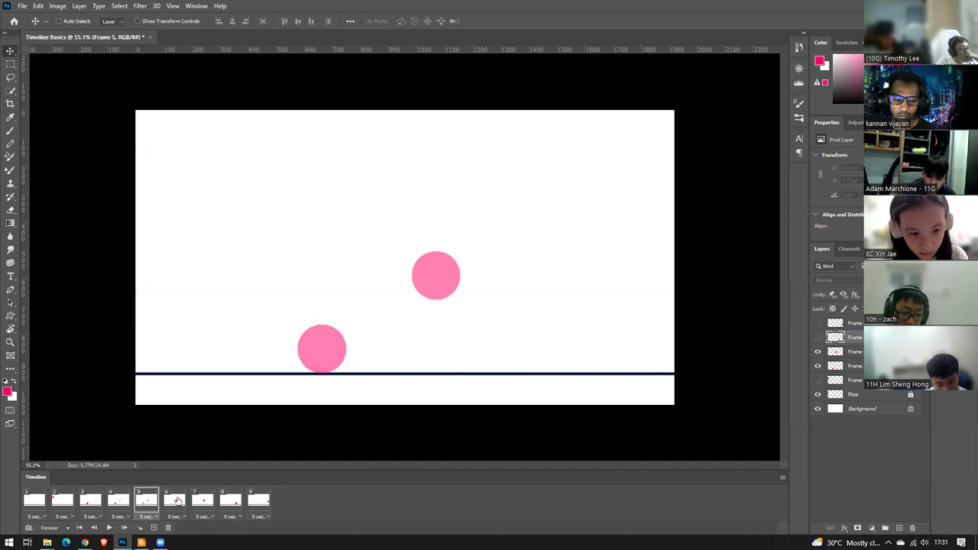
{"action": "left_click", "coordinate": [177, 500]}
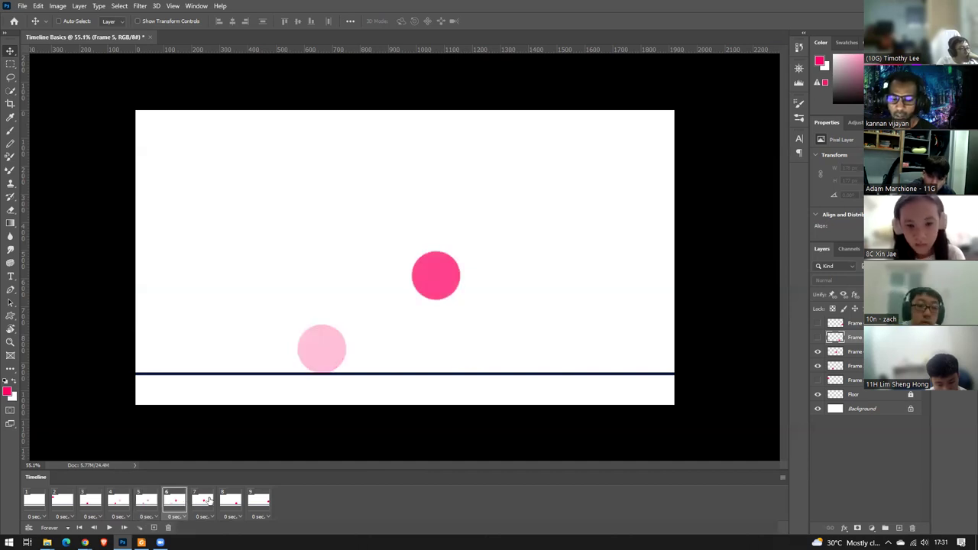
{"action": "left_click", "coordinate": [208, 500]}
{"action": "left_click", "coordinate": [225, 501]}
{"action": "left_click", "coordinate": [258, 500]}
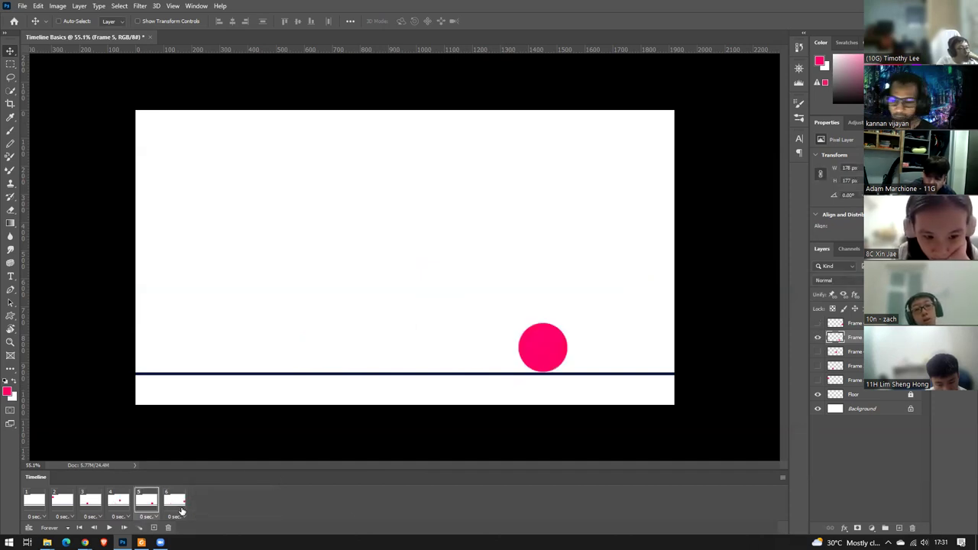
Play the six-frame animation and flip between frames 2 and 3 to examine the gap in the ball's fall.
{"action": "left_click", "coordinate": [64, 507]}
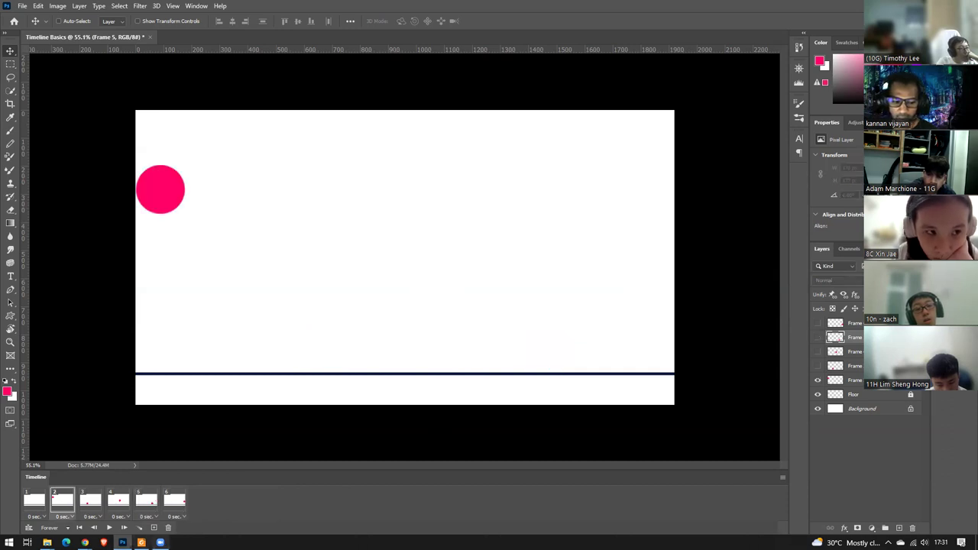
{"action": "left_click", "coordinate": [109, 528]}
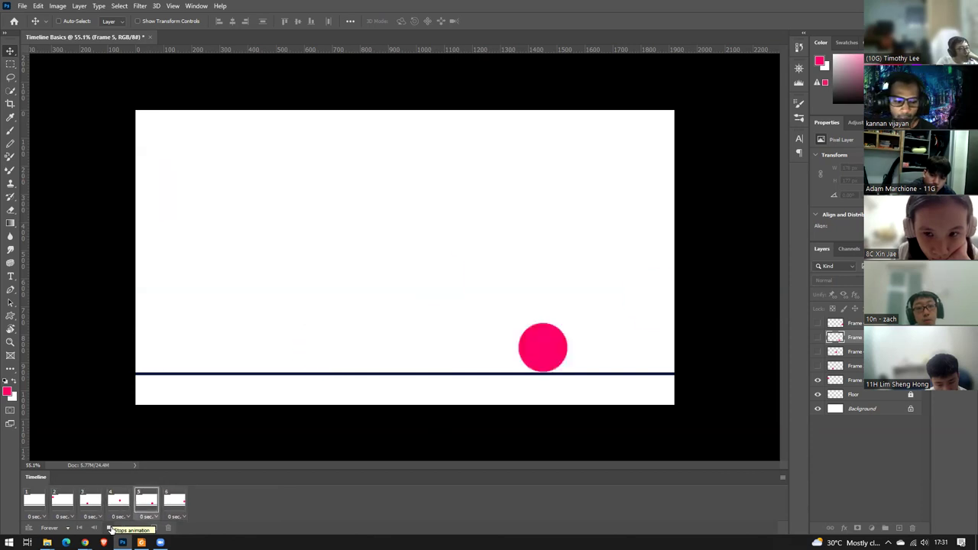
{"action": "left_click", "coordinate": [109, 528]}
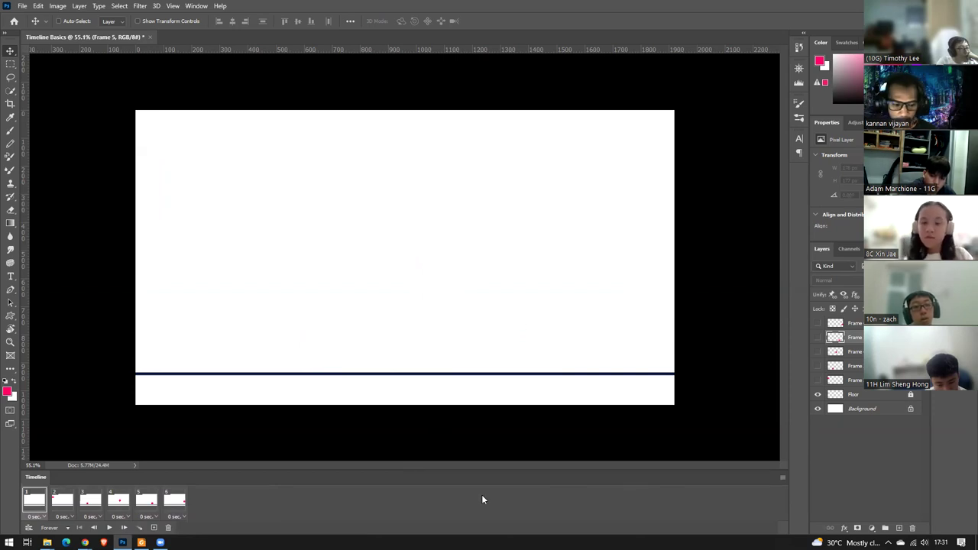
{"action": "left_click", "coordinate": [89, 501]}
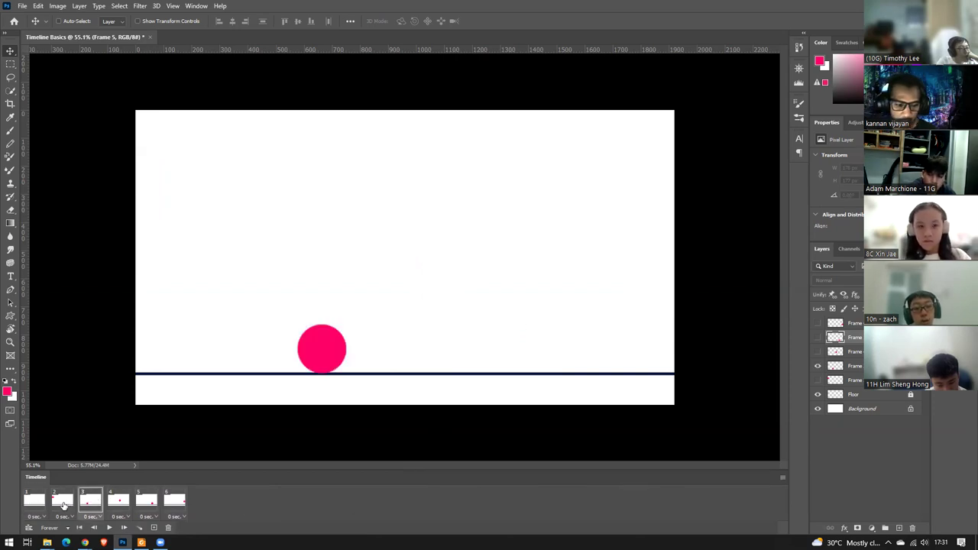
{"action": "left_click", "coordinate": [62, 501]}
{"action": "left_click", "coordinate": [91, 502]}
{"action": "left_click", "coordinate": [63, 502]}
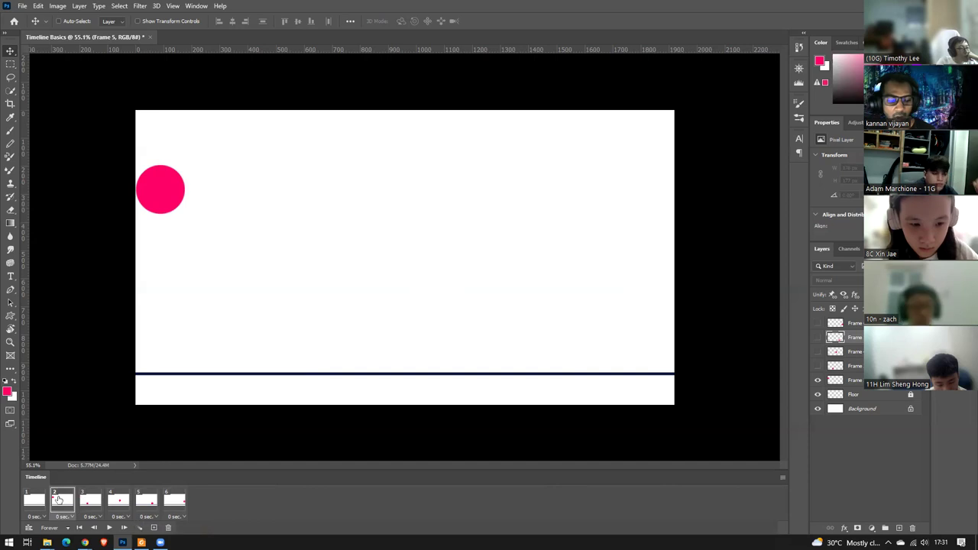
{"action": "left_click", "coordinate": [84, 501]}
{"action": "left_click", "coordinate": [69, 507]}
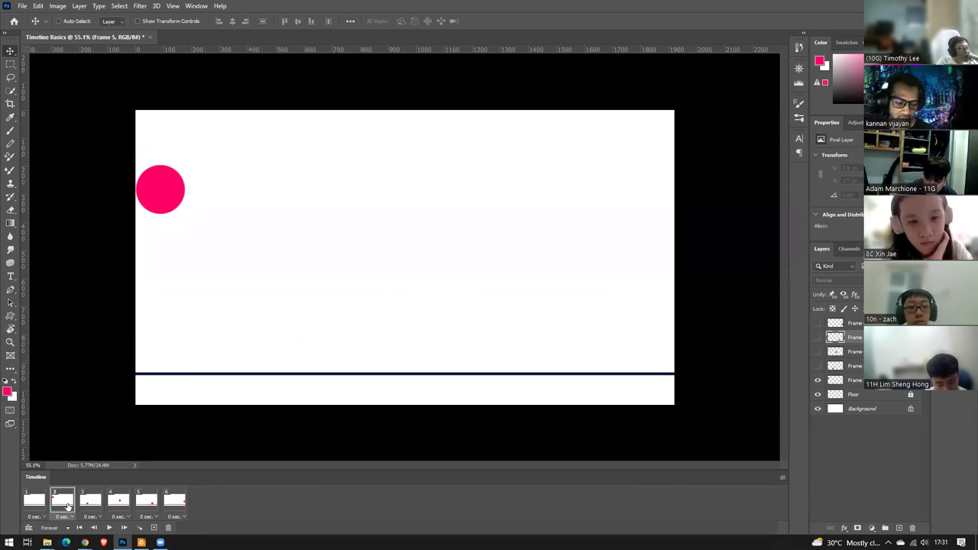
Insert a copy of frame 2 directly after it as the new frame 3.
{"action": "left_click", "coordinate": [90, 508], "text": "ctrl"}
{"action": "left_click", "coordinate": [91, 506], "text": "ctrl"}
{"action": "left_click", "coordinate": [92, 504], "text": "ctrl"}
{"action": "left_click", "coordinate": [92, 501], "text": "ctrl"}
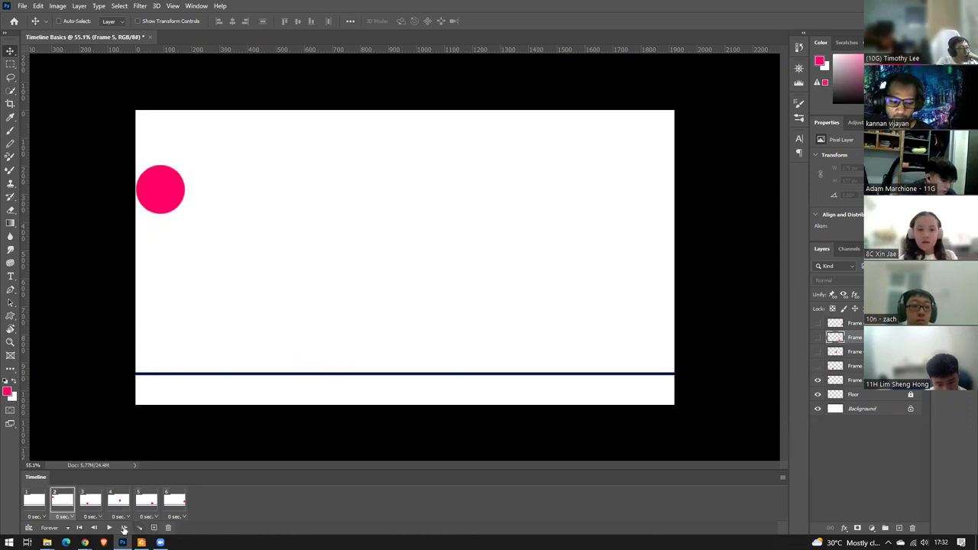
{"action": "left_click", "coordinate": [153, 528]}
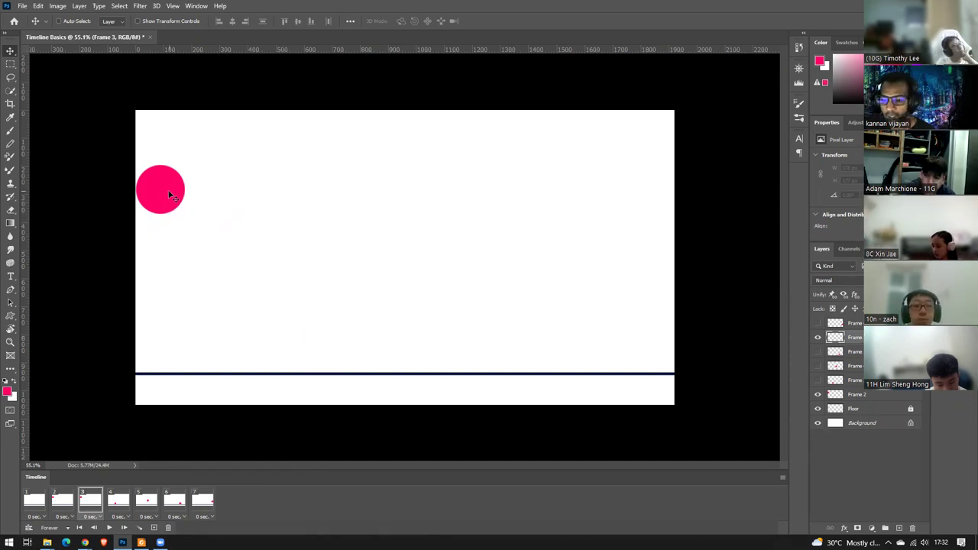
Paint a pink ball with the 175 px brush in frame 3, about 339 px across and 568 px down, between the first ball and the floor.
{"action": "left_click_drag", "start_coordinate": [170, 195], "coordinate": [240, 297]}
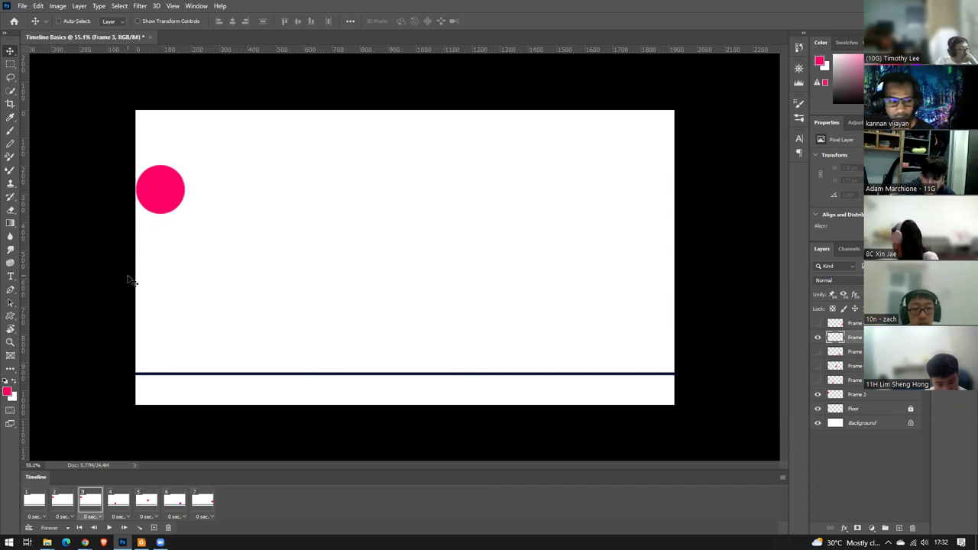
{"action": "key", "text": "b"}
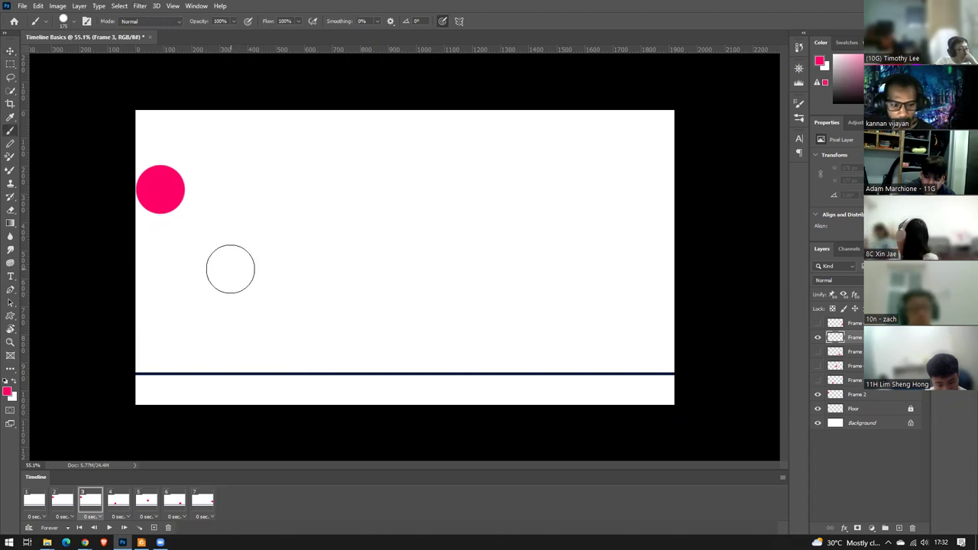
{"action": "left_click", "coordinate": [231, 269]}
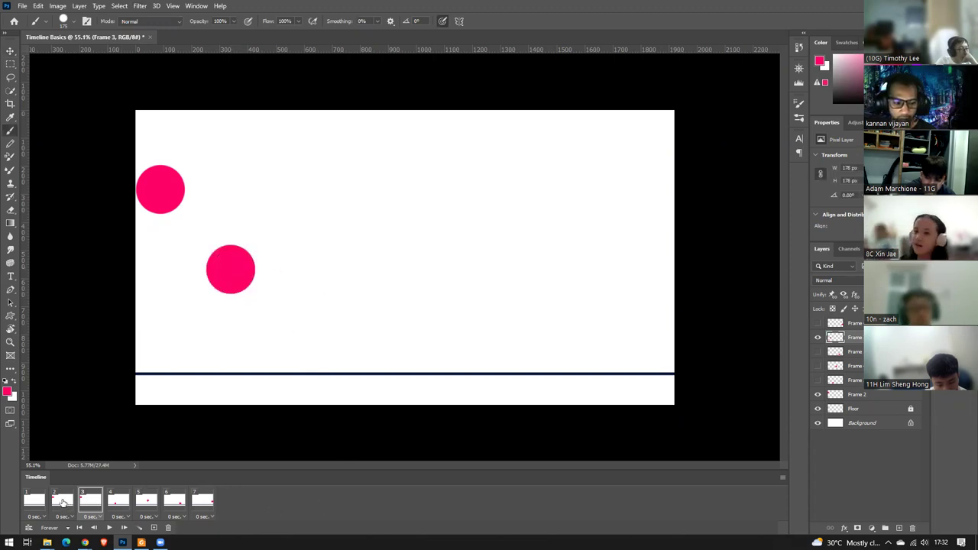
Compare the ball positions in frames 2 to 4, and hide the Frame 2 layer in frame 3 to leave only the new ball.
{"action": "left_click", "coordinate": [65, 500]}
{"action": "left_click", "coordinate": [91, 500]}
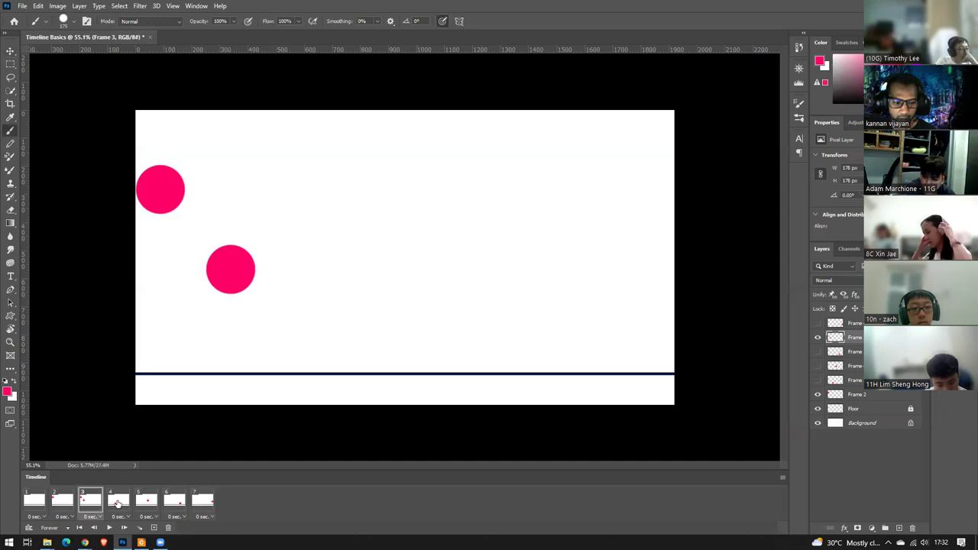
{"action": "left_click", "coordinate": [117, 501]}
{"action": "left_click", "coordinate": [61, 501]}
{"action": "left_click", "coordinate": [90, 500]}
{"action": "left_click", "coordinate": [118, 501]}
{"action": "left_click", "coordinate": [63, 501]}
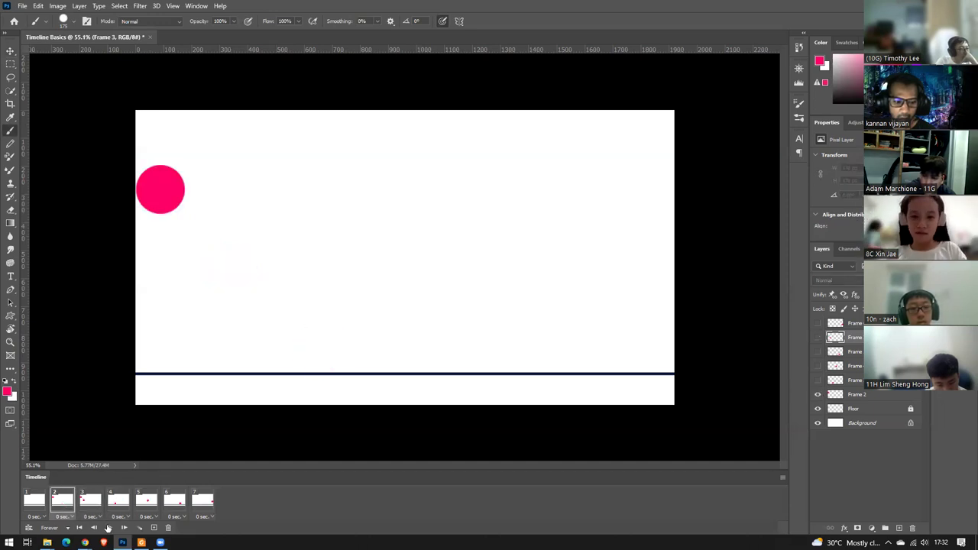
{"action": "left_click", "coordinate": [91, 501]}
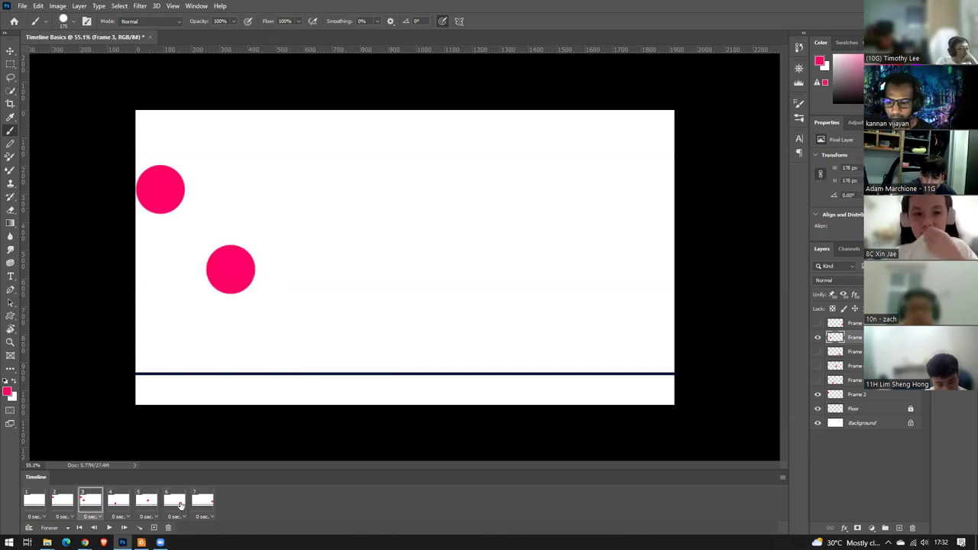
{"action": "left_click", "coordinate": [817, 395]}
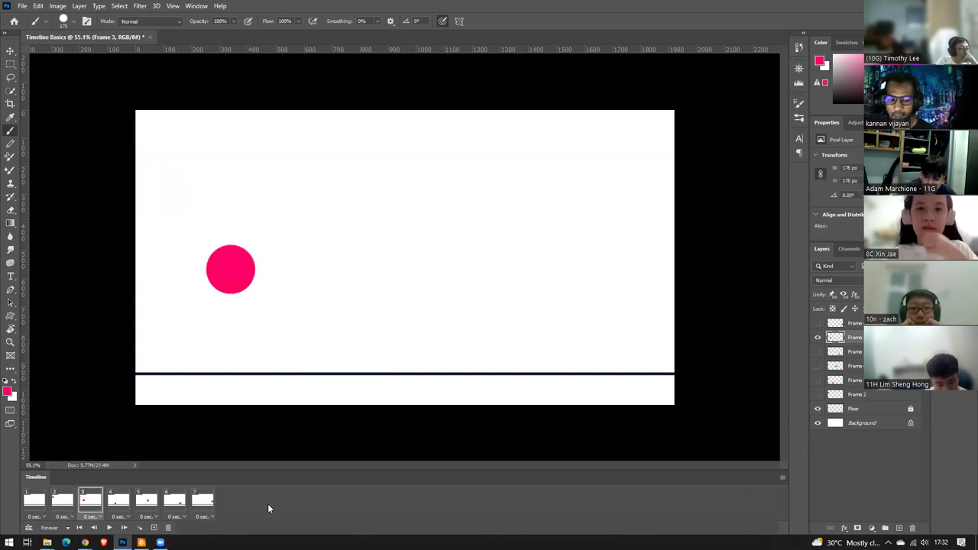
Flip repeatedly between frames 2 and 3 to examine the motion with the added in-between ball.
{"action": "left_click", "coordinate": [64, 501]}
{"action": "left_click", "coordinate": [90, 502]}
{"action": "left_click", "coordinate": [56, 505]}
{"action": "left_click", "coordinate": [88, 504]}
{"action": "left_click", "coordinate": [61, 505]}
{"action": "left_click", "coordinate": [86, 504]}
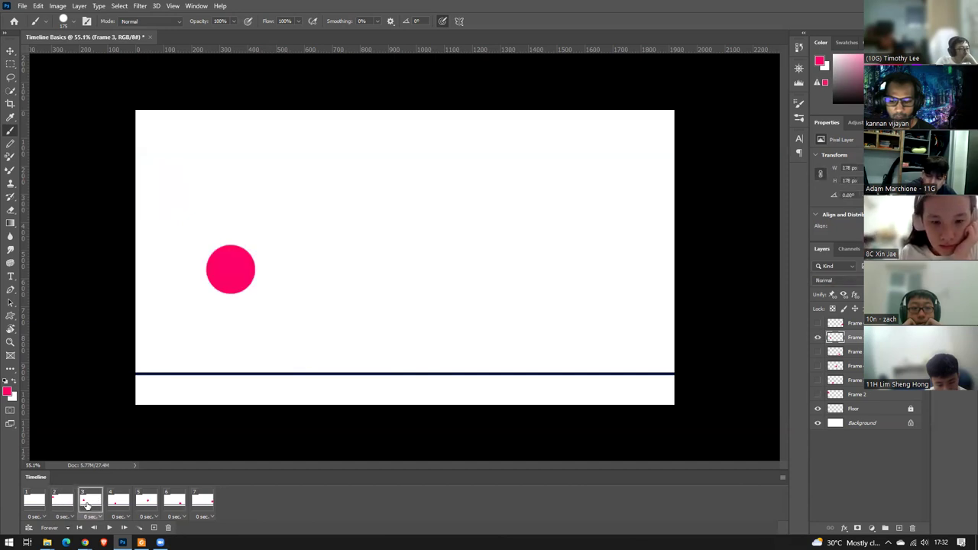
{"action": "left_click", "coordinate": [59, 506]}
{"action": "left_click", "coordinate": [89, 505]}
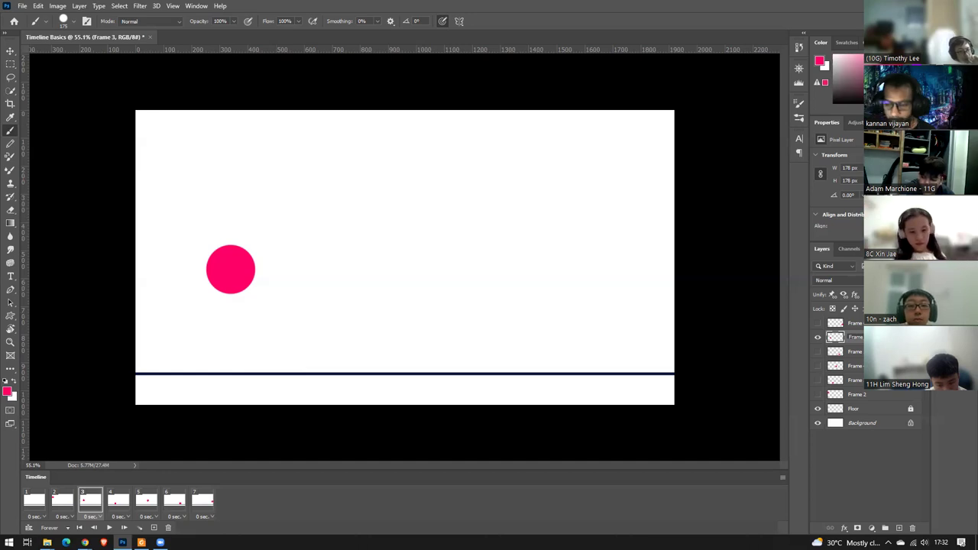
Rename the new ball's layer Frame 3_Stretch, and transform the ball to about 44° rotation and 73% height so it stretches along its falling path.
{"action": "key", "text": "Return"}
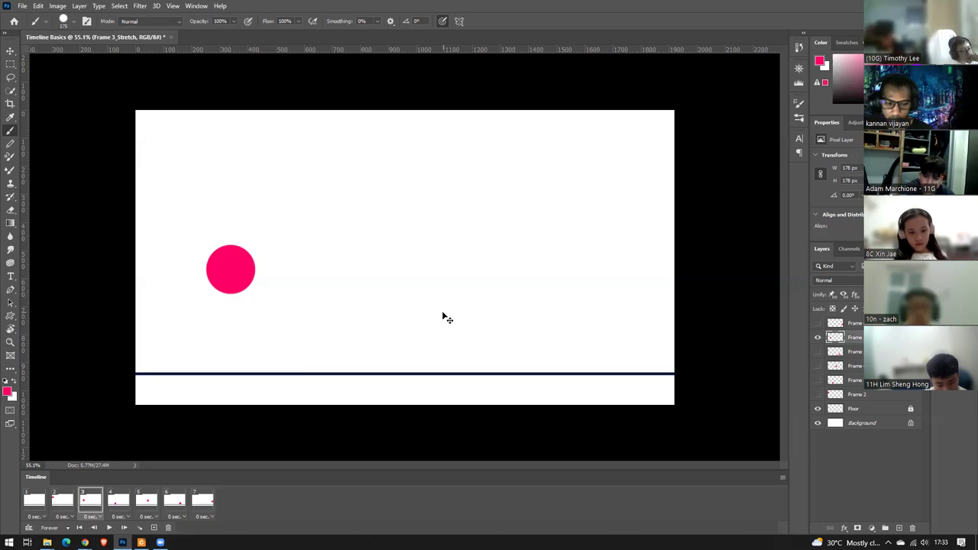
{"action": "key", "text": "ctrl+t"}
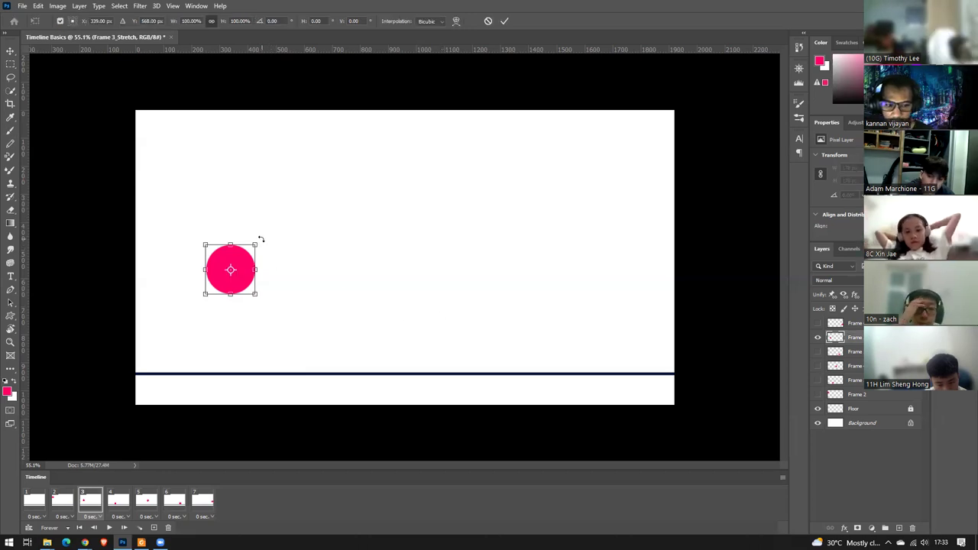
{"action": "mouse_move", "coordinate": [254, 244]}
{"action": "left_mouse_down"}
{"action": "mouse_move", "coordinate": [264, 240]}
{"action": "mouse_move", "coordinate": [254, 246]}
{"action": "left_mouse_up"}
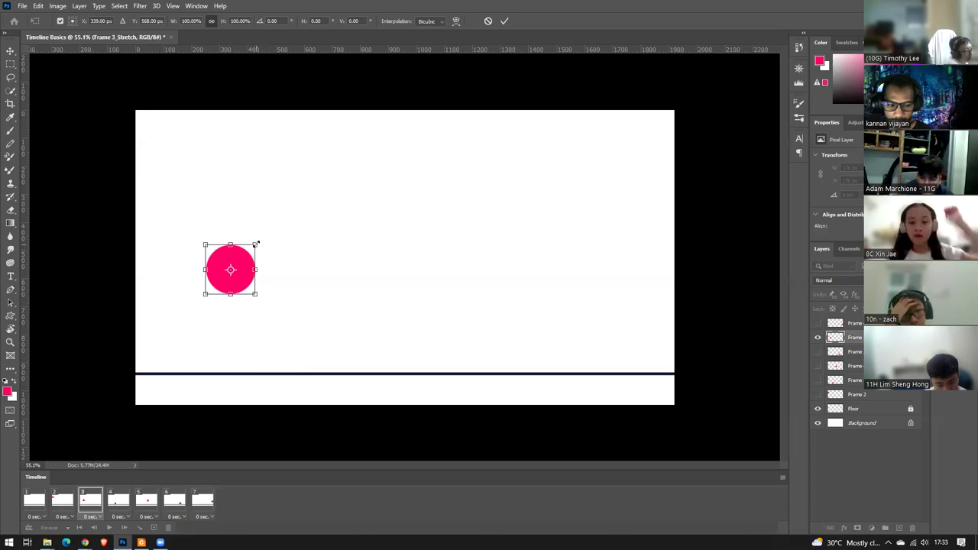
{"action": "left_click_drag", "start_coordinate": [261, 241], "coordinate": [238, 262]}
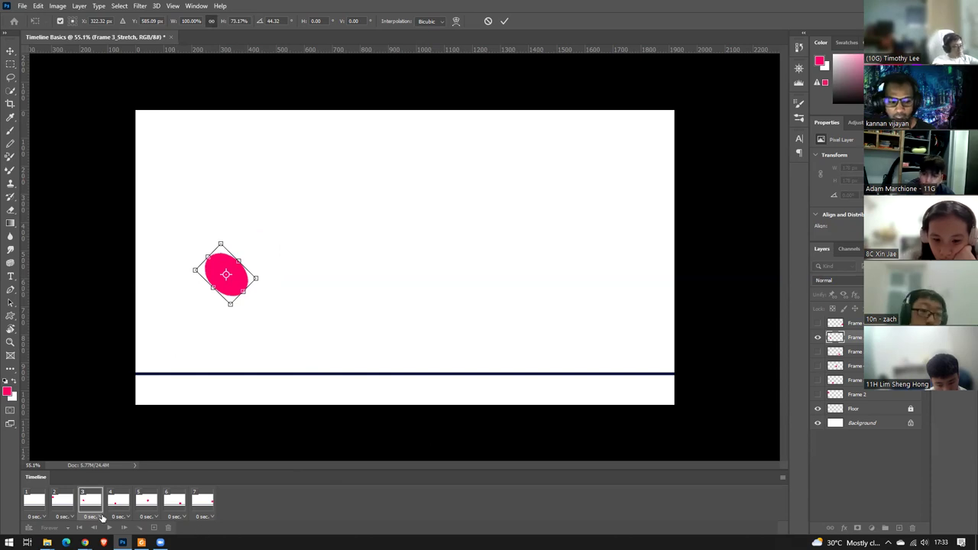
{"action": "key", "text": "Return"}
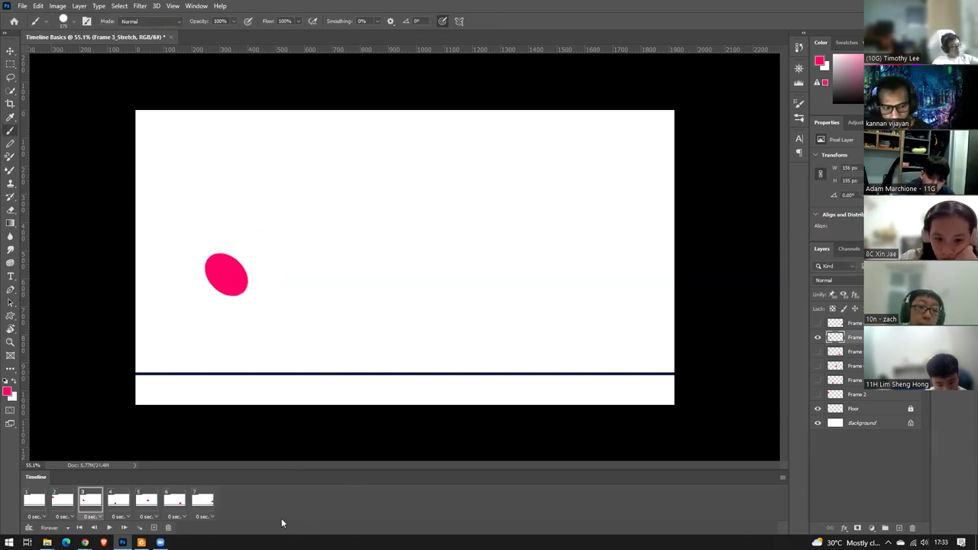
Play the animation and step from frame 2 to frame 3 to examine the stretched ball.
{"action": "key", "text": "space"}
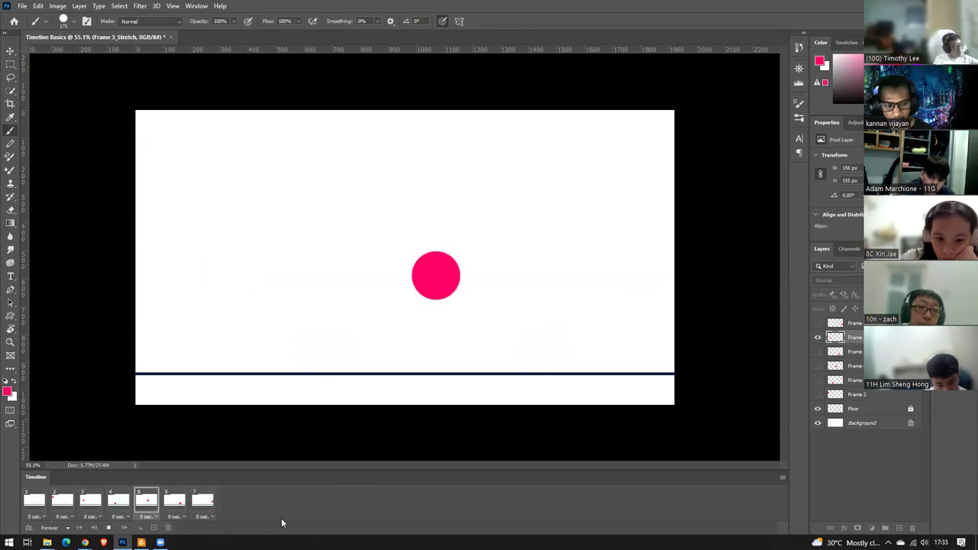
{"action": "key", "text": "space"}
{"action": "left_click", "coordinate": [63, 504]}
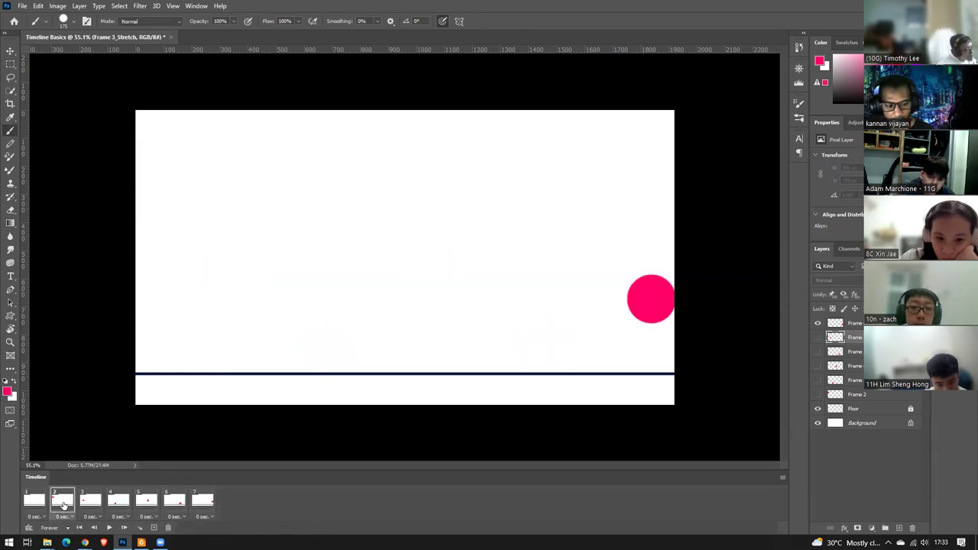
{"action": "left_click", "coordinate": [90, 502]}
Insert a copy of frame 4 directly after it as the new frame 5.
{"action": "left_click", "coordinate": [122, 501]}
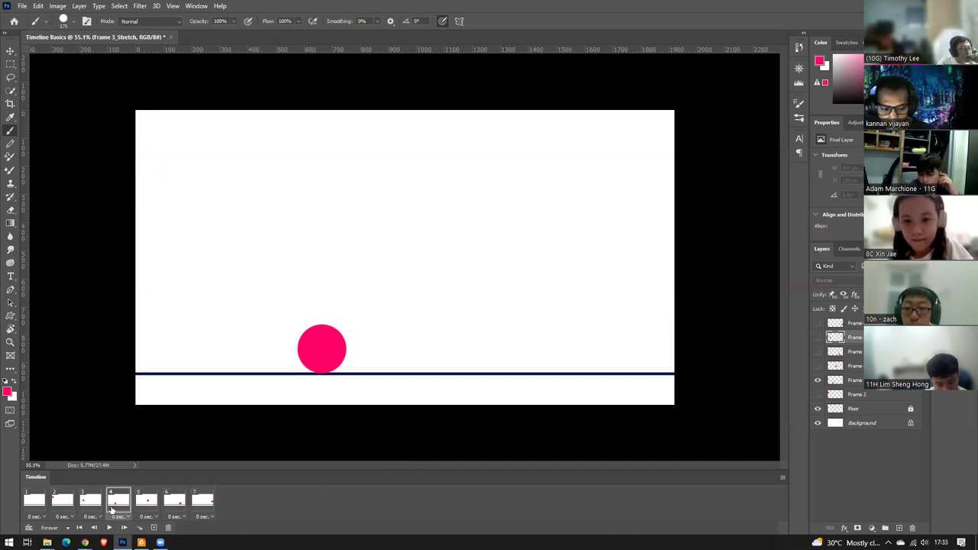
{"action": "left_click", "coordinate": [153, 527]}
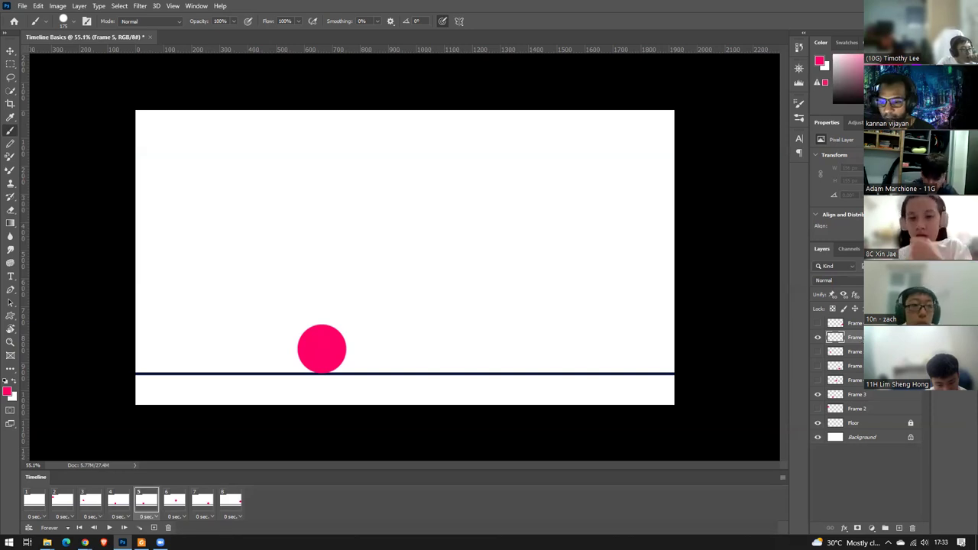
Rename the new frame's layer Frame 5_Squash, and replace the visible Frame 3 ball with one painted on this layer at the same spot.
{"action": "double_click", "coordinate": [855, 337]}
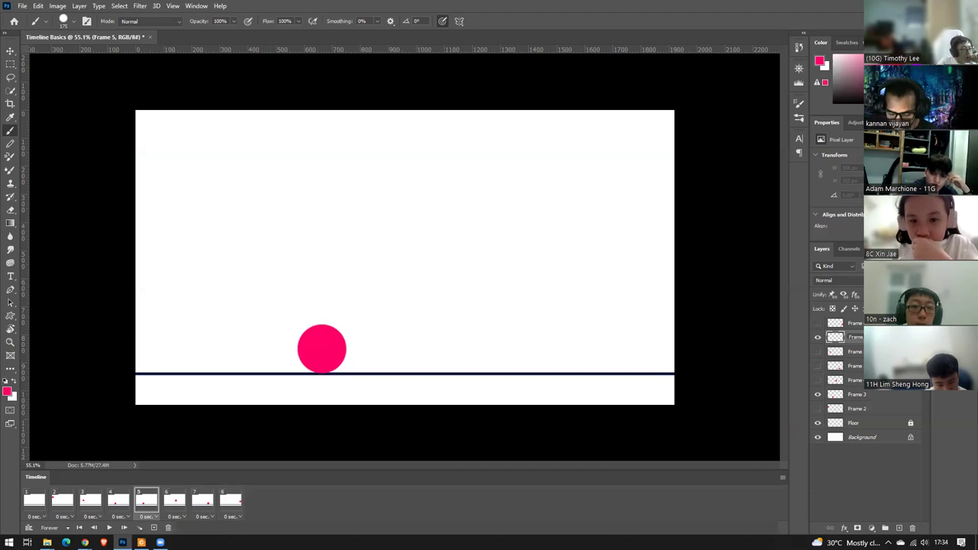
{"action": "key", "text": "Return"}
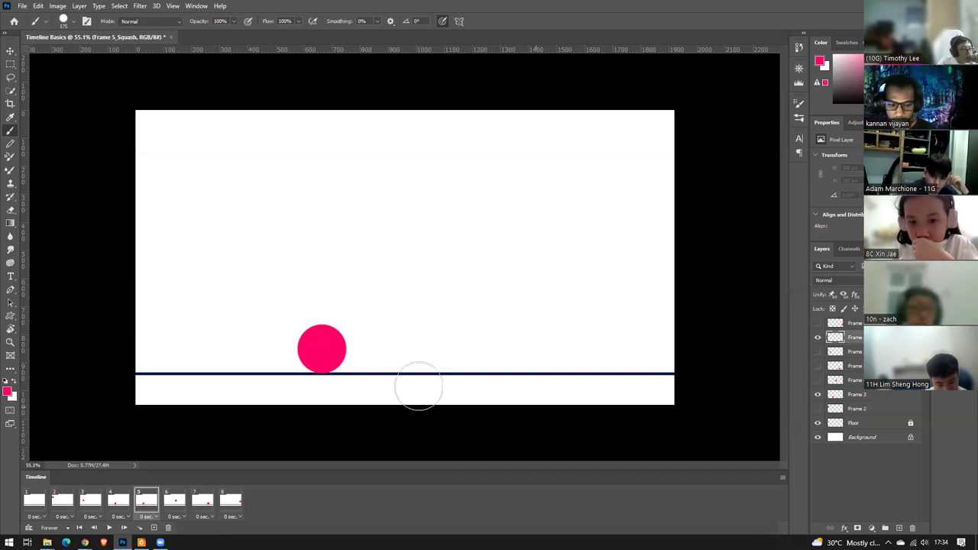
{"action": "key", "text": "ctrl+t"}
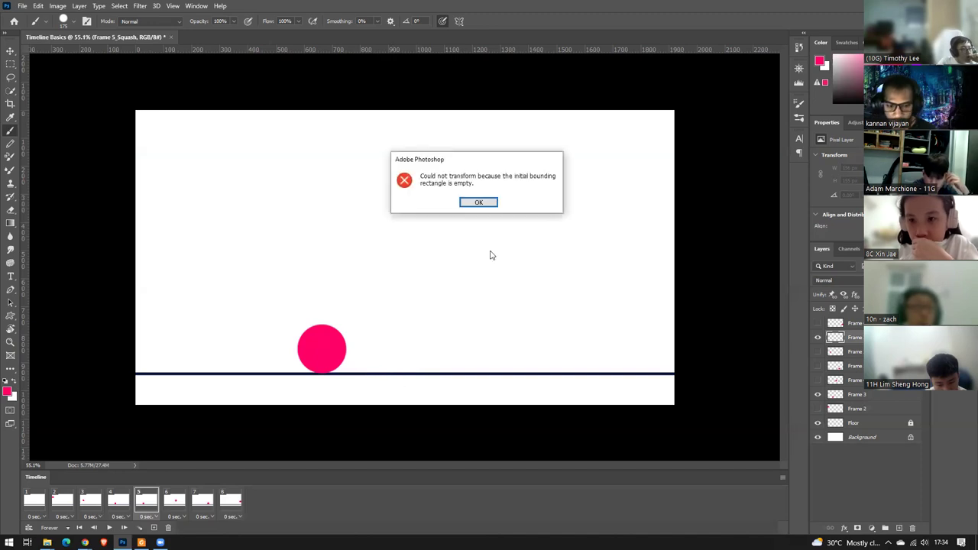
{"action": "left_click", "coordinate": [478, 202]}
{"action": "key", "text": "Right"}
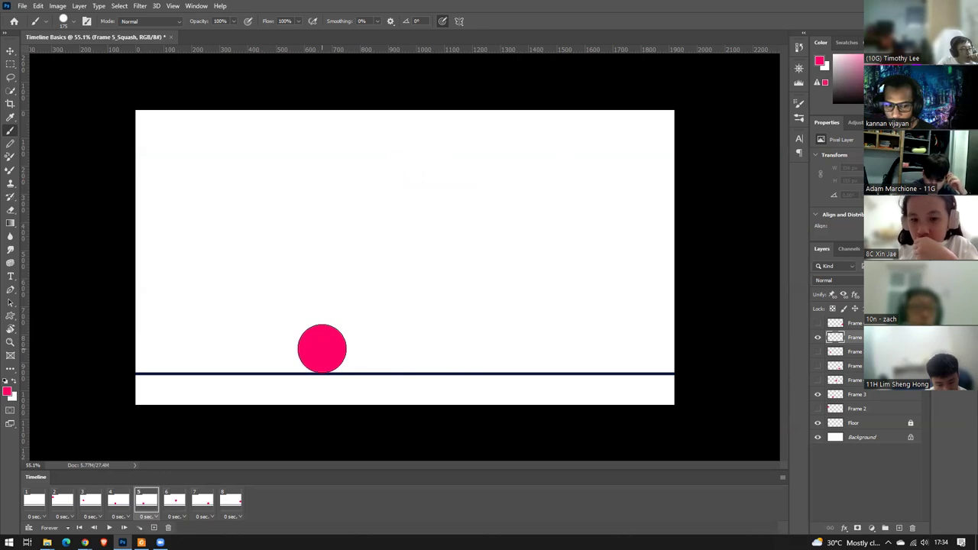
{"action": "left_click", "coordinate": [818, 337]}
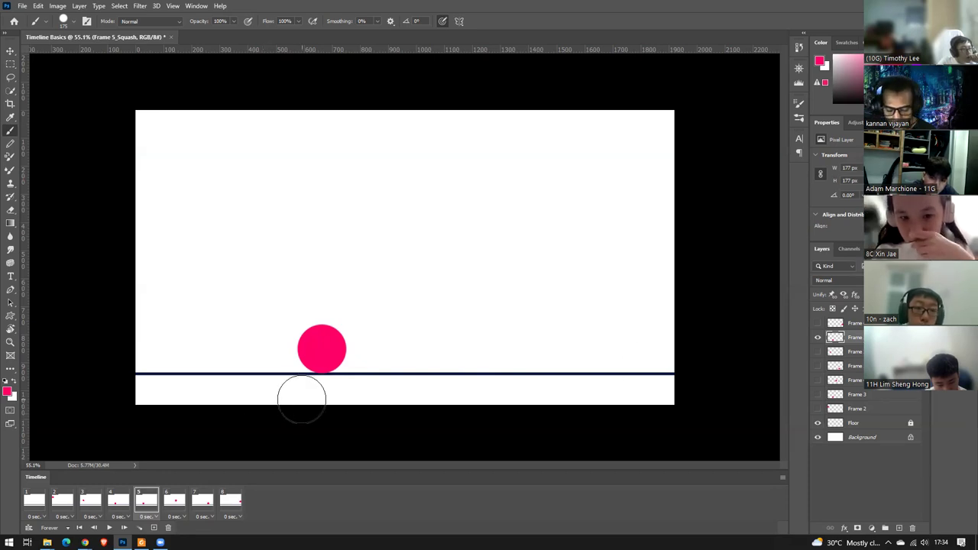
Squash the ball on the Frame 5_Squash layer to about 41% height at full width, keeping its underside on the floor line.
{"action": "key", "text": "t"}
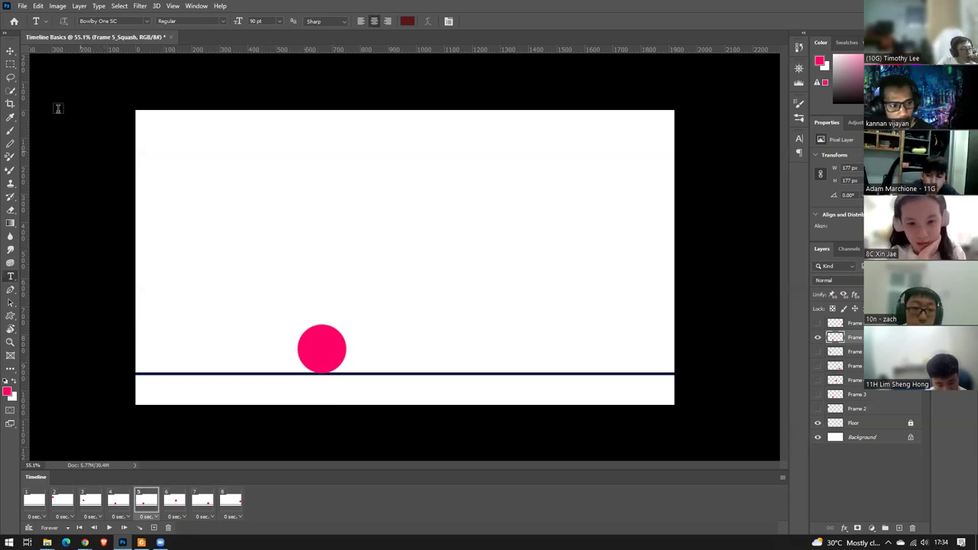
{"action": "left_click", "coordinate": [10, 51]}
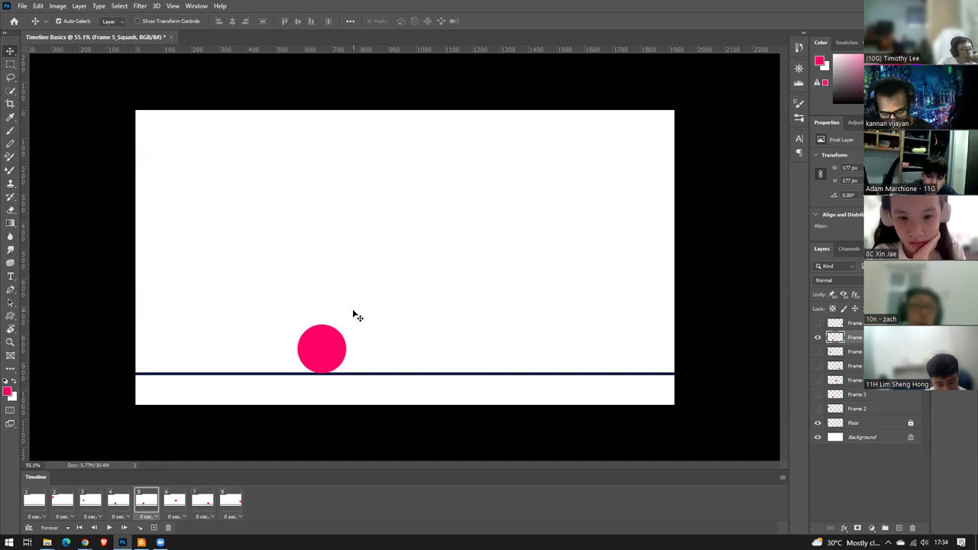
{"action": "key", "text": "ctrl+t"}
{"action": "left_click_drag", "start_coordinate": [321, 324], "coordinate": [318, 353]}
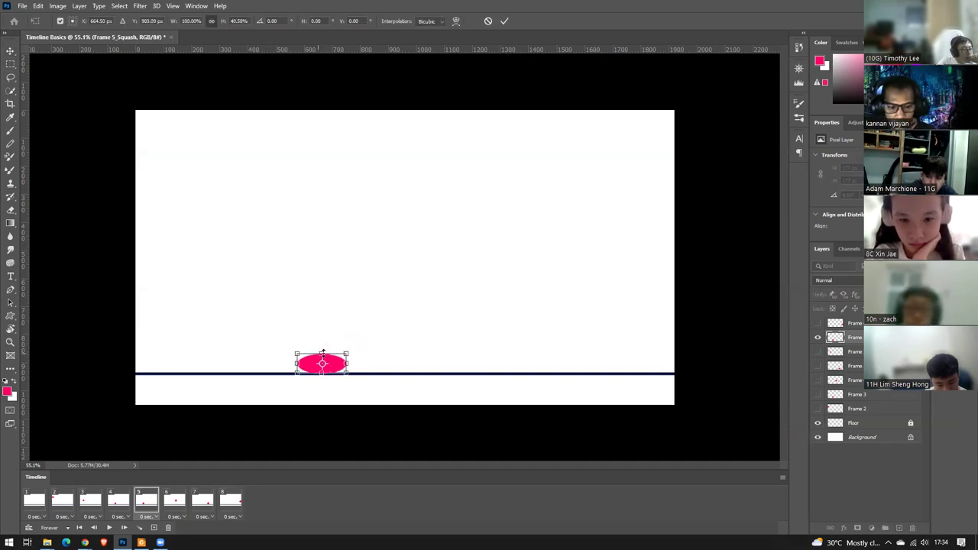
{"action": "key", "text": "Return"}
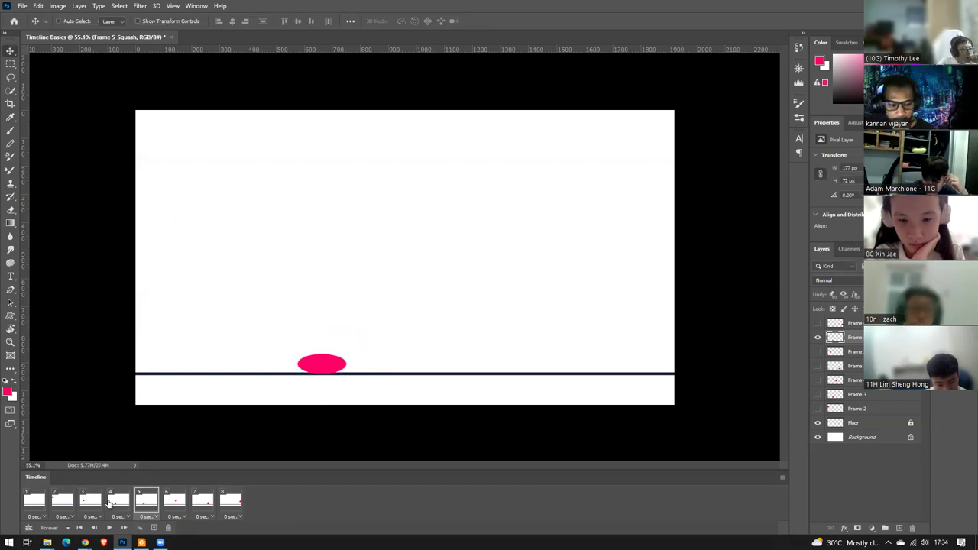
Play the animation from frame 1 and step between frames 3 and 6 to examine the squashed ball in the bounce.
{"action": "left_click", "coordinate": [33, 502]}
{"action": "key", "text": "space"}
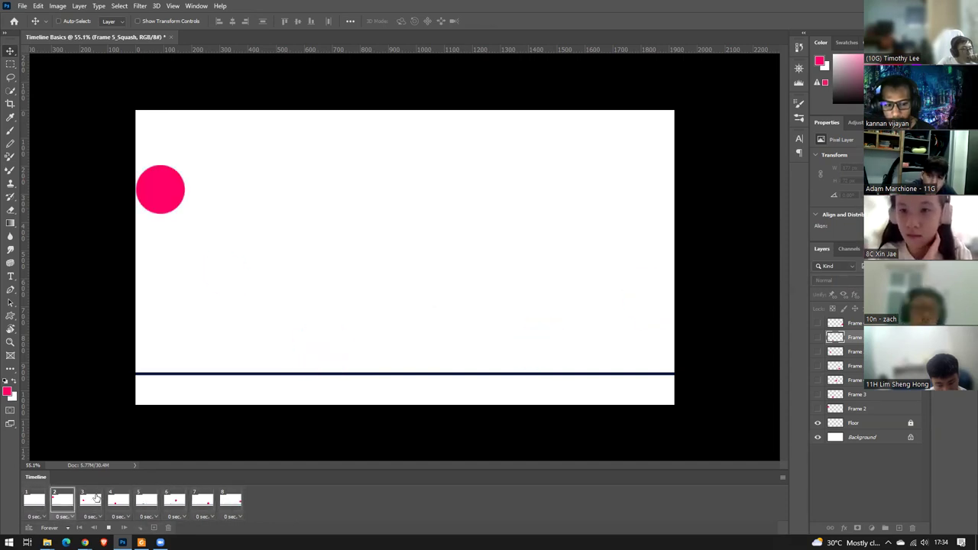
{"action": "key", "text": "space"}
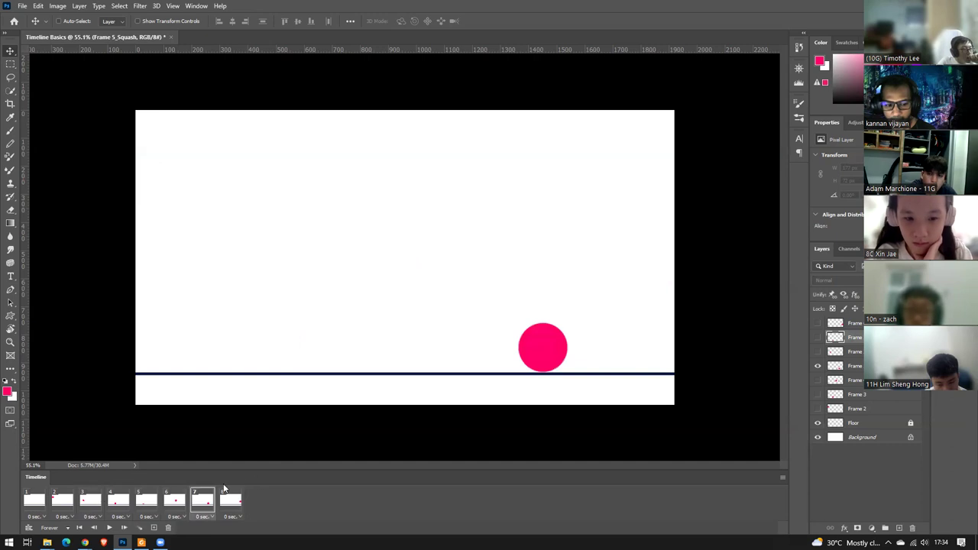
{"action": "left_click", "coordinate": [84, 498]}
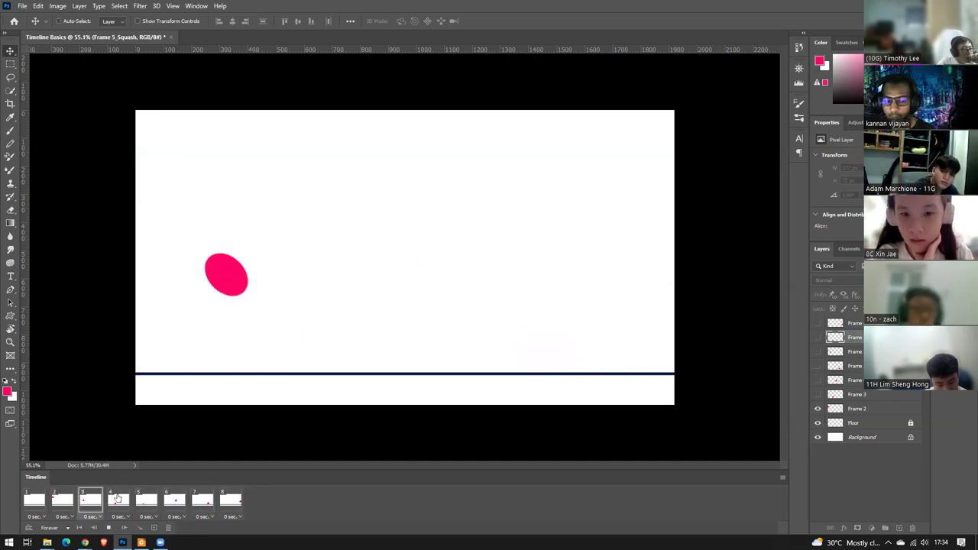
{"action": "left_click", "coordinate": [117, 497]}
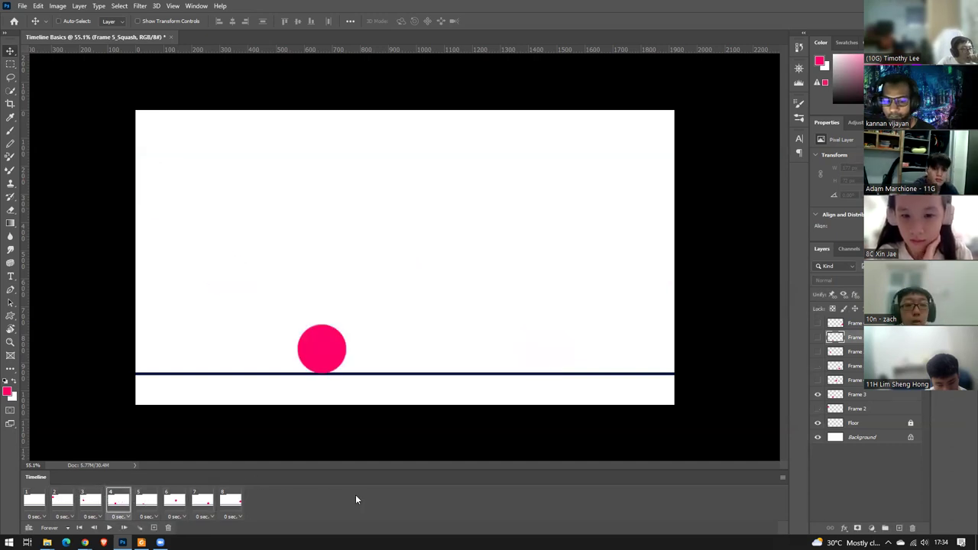
{"action": "key", "text": "Right"}
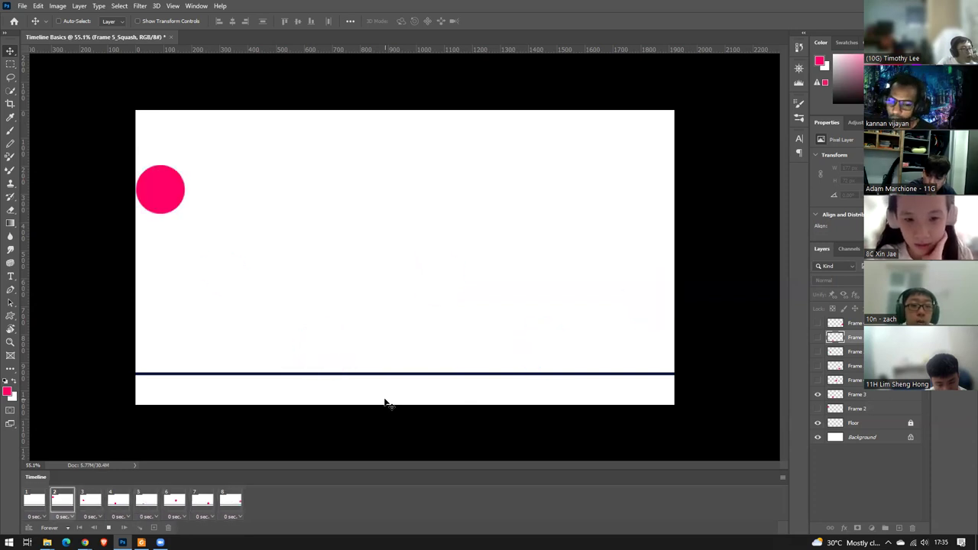
{"action": "key", "text": "space"}
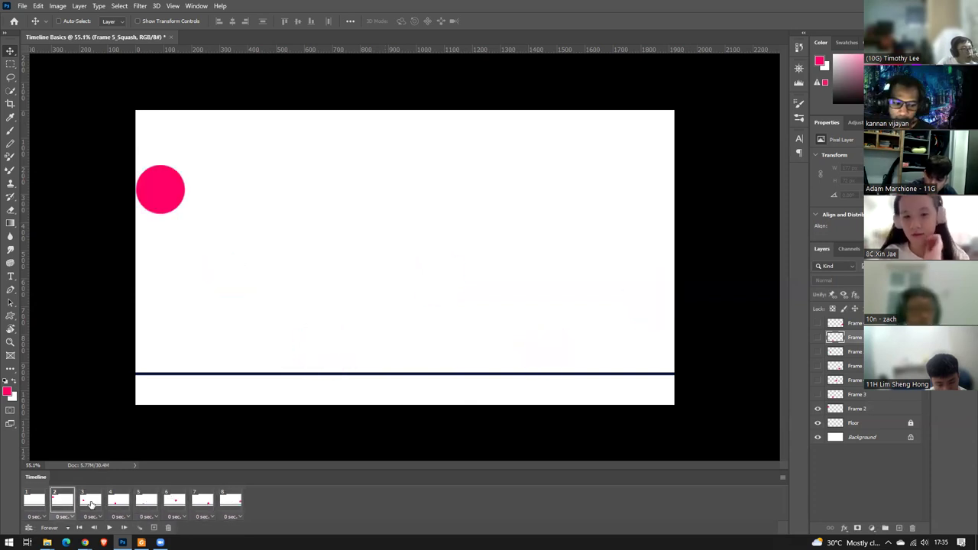
{"action": "key", "text": "space"}
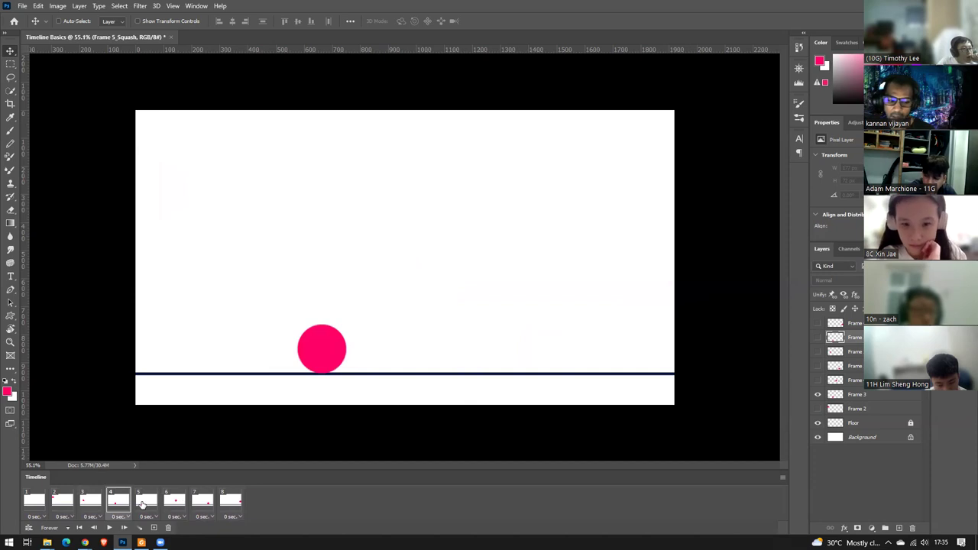
{"action": "left_click", "coordinate": [144, 503]}
{"action": "left_click", "coordinate": [183, 503]}
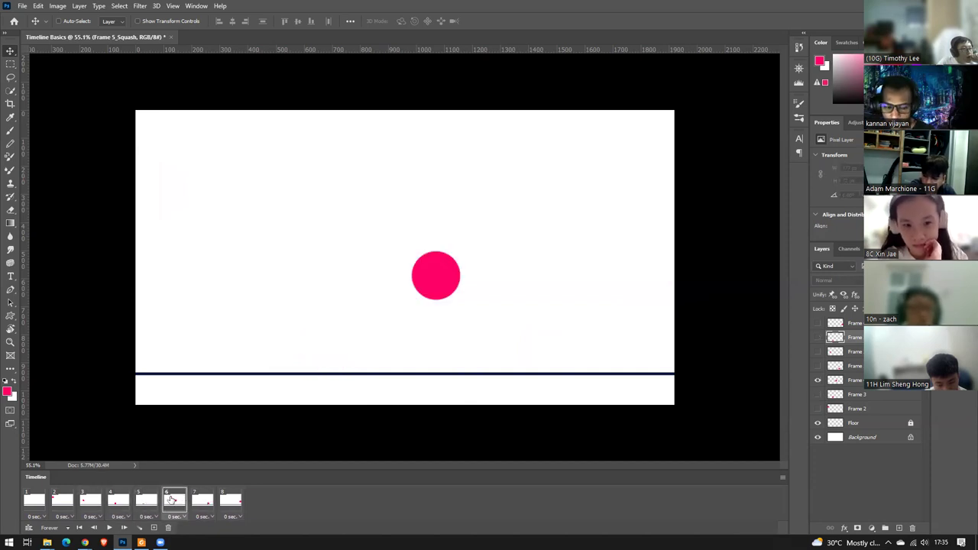
{"action": "left_click", "coordinate": [100, 503]}
{"action": "left_click", "coordinate": [121, 501]}
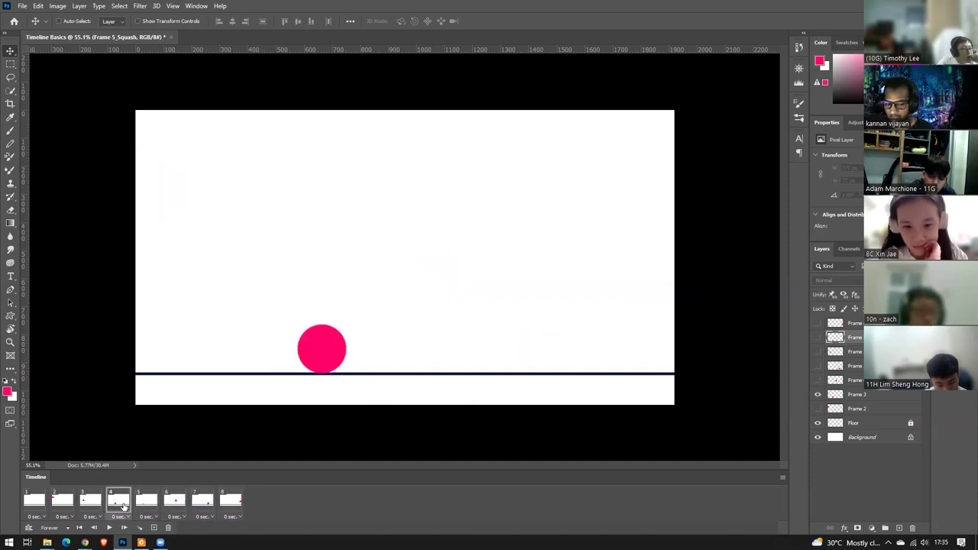
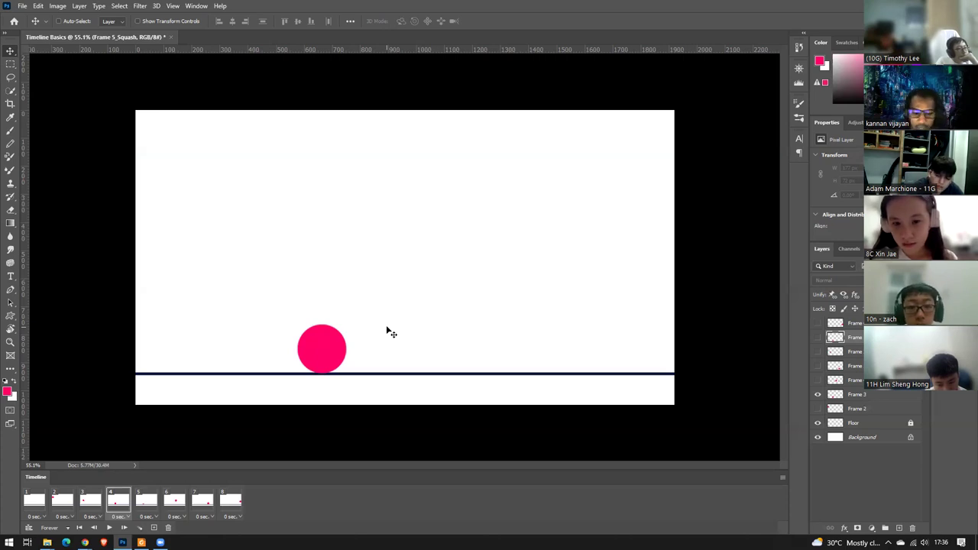
Step through frames 2 to 6 and compare frames 5 and 6 to examine the order of the landing, squash and rebound.
{"action": "left_click", "coordinate": [63, 501]}
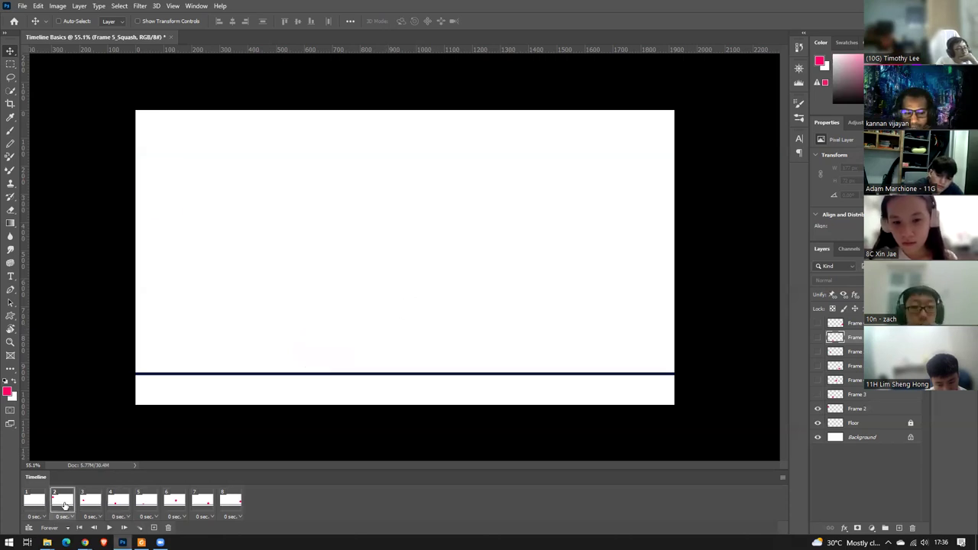
{"action": "left_click", "coordinate": [91, 504]}
{"action": "left_click", "coordinate": [120, 505]}
{"action": "left_click", "coordinate": [146, 506]}
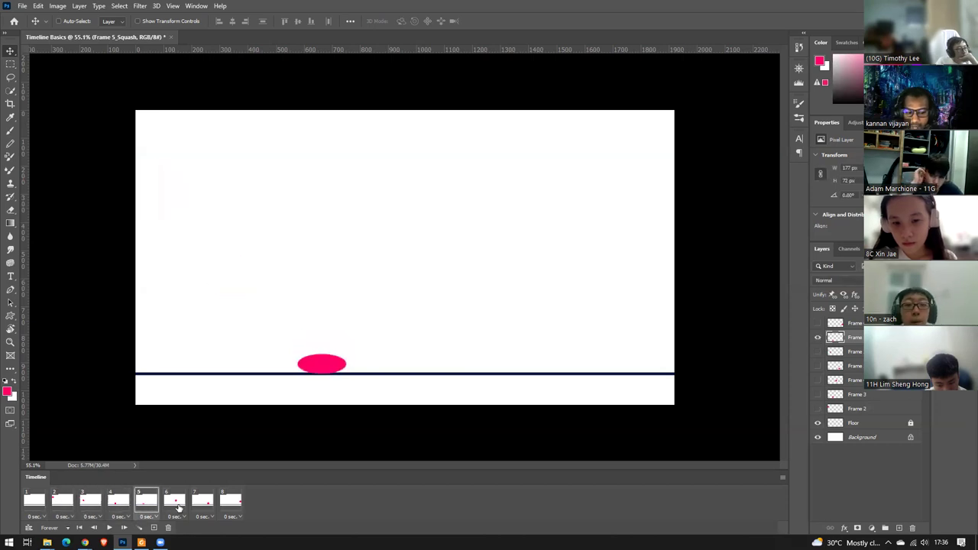
{"action": "left_click", "coordinate": [176, 504]}
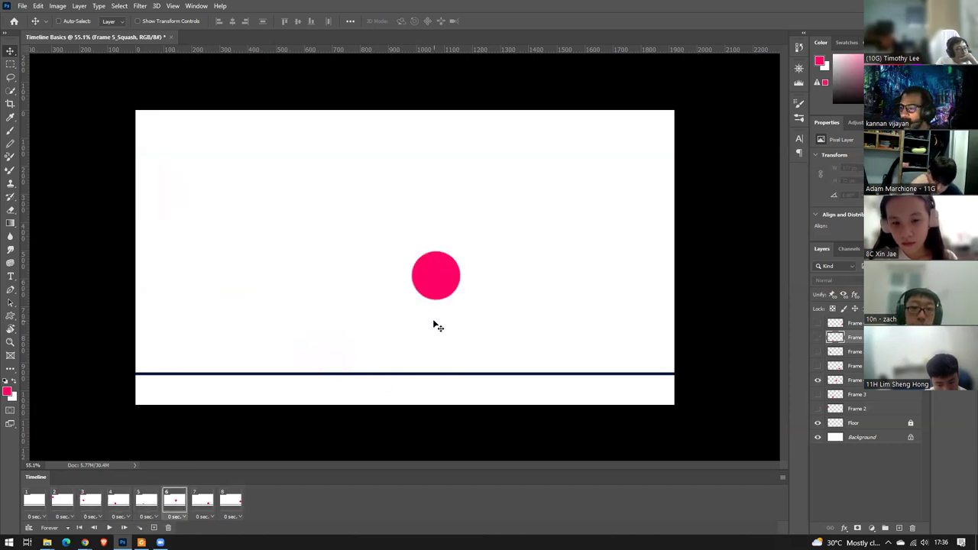
{"action": "left_click", "coordinate": [144, 507]}
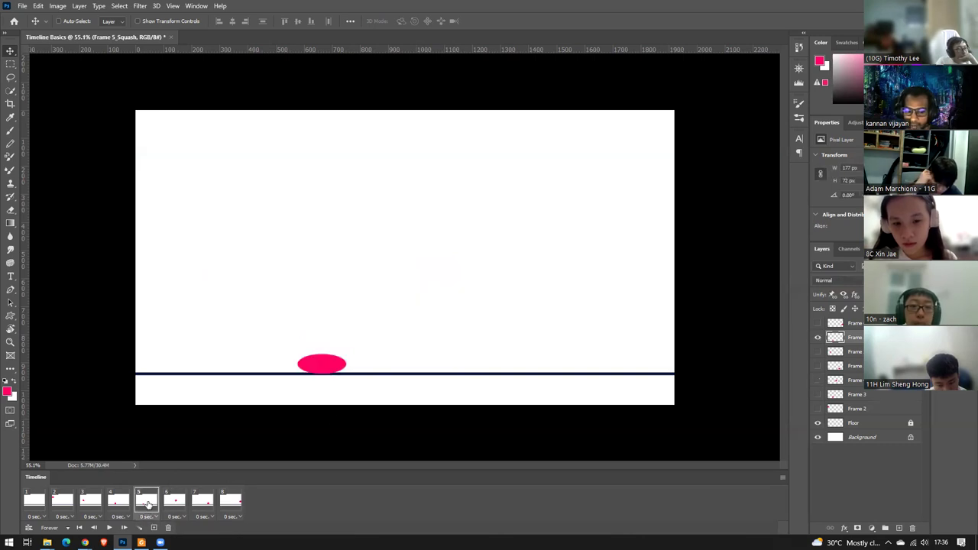
{"action": "left_click", "coordinate": [173, 503]}
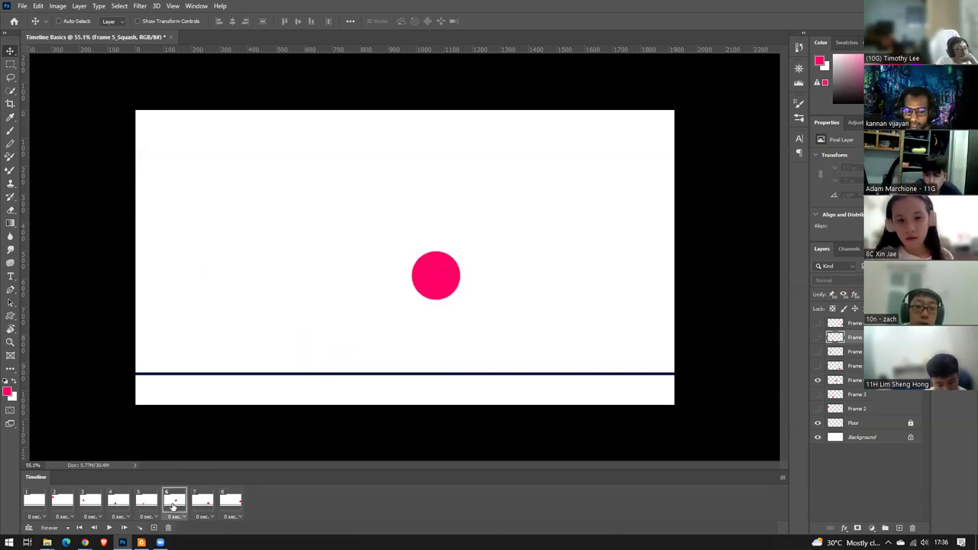
{"action": "left_click", "coordinate": [145, 507]}
Move the round landing ball frame after the squash frame, so the squash is frame 4 and the round ball frame 5.
{"action": "left_click", "coordinate": [115, 507]}
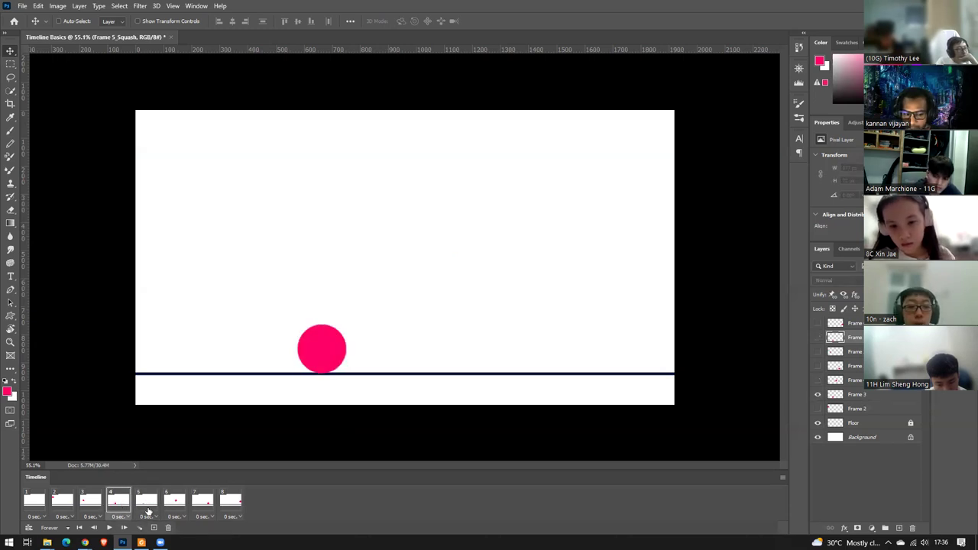
{"action": "left_click", "coordinate": [147, 509]}
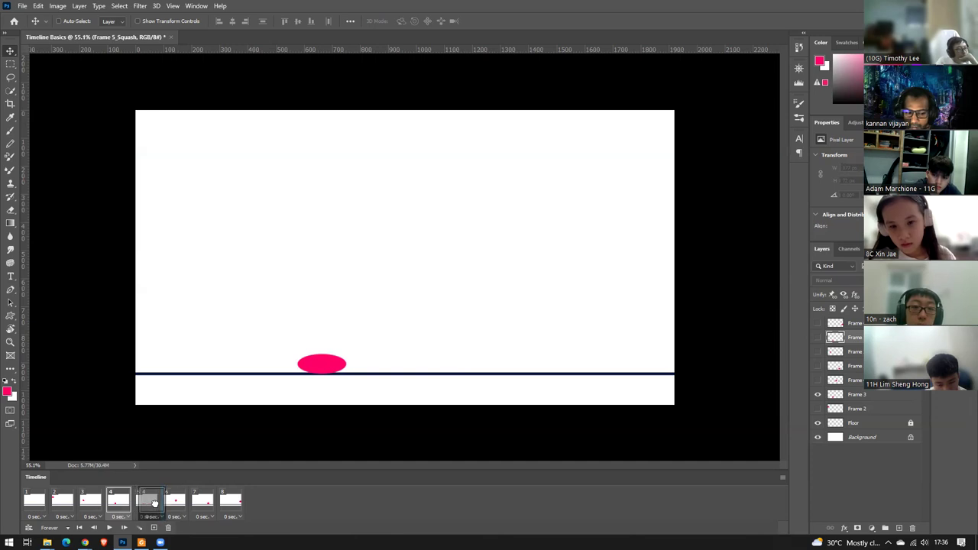
{"action": "left_click", "coordinate": [152, 507]}
{"action": "left_click", "coordinate": [114, 500]}
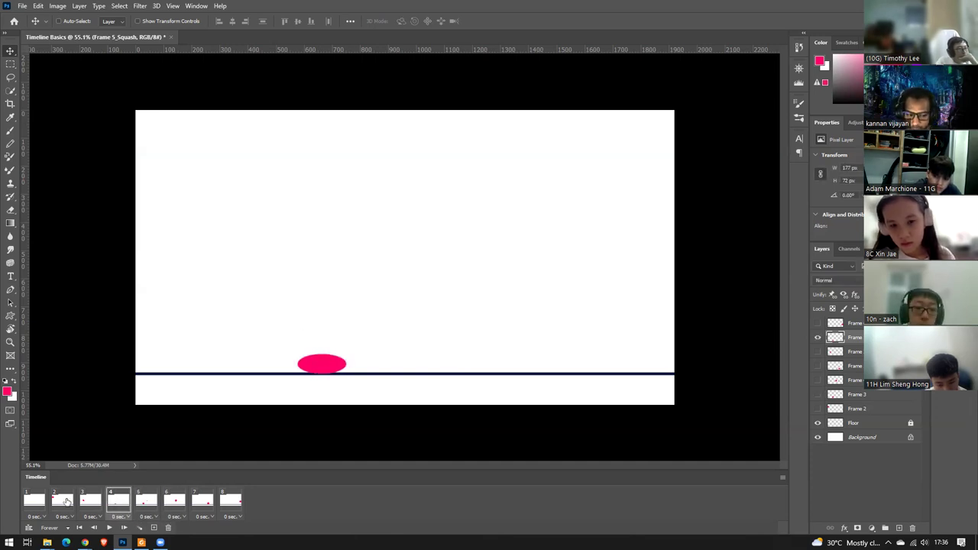
Play the reordered animation and step through frames 3 to 5 to examine the squash followed by the round ball.
{"action": "key", "text": "space"}
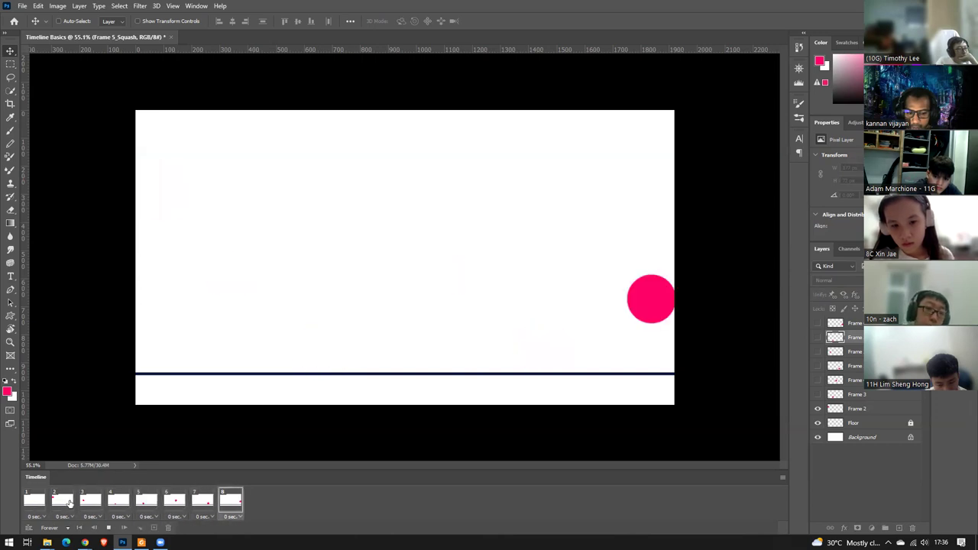
{"action": "key", "text": "space"}
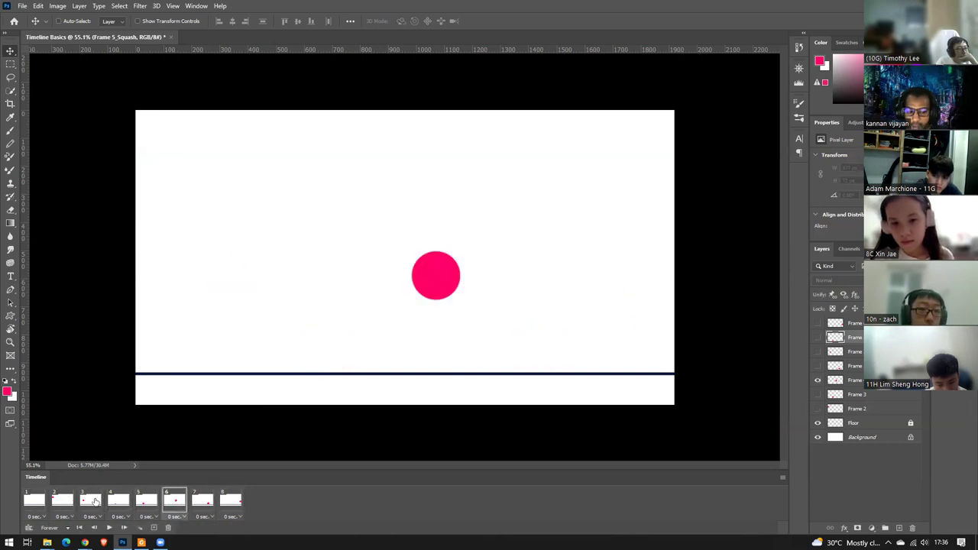
{"action": "left_click", "coordinate": [94, 501]}
{"action": "key", "text": "space"}
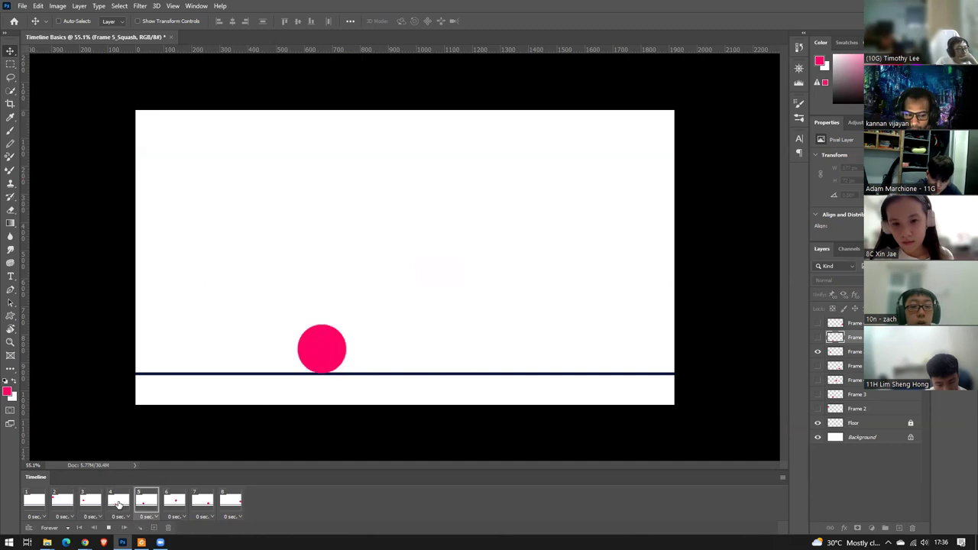
{"action": "left_click", "coordinate": [124, 506]}
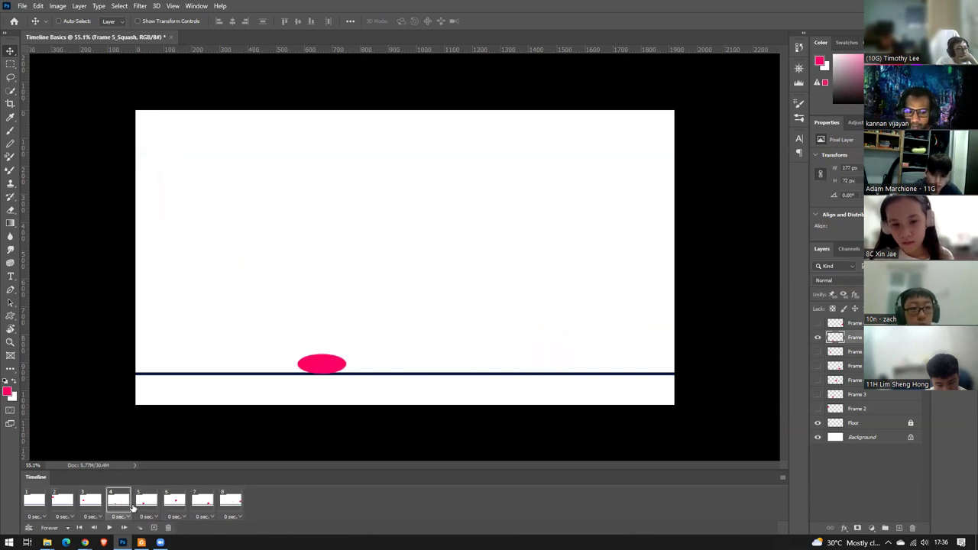
{"action": "left_click", "coordinate": [144, 504]}
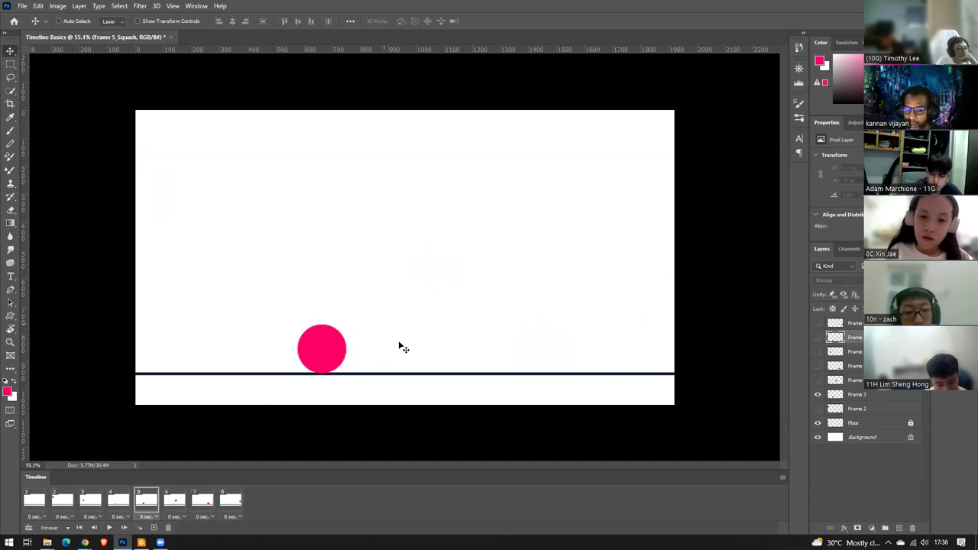
Add a new frame with its own new layer after frame 6, the round ball in mid-air.
{"action": "left_click", "coordinate": [176, 507]}
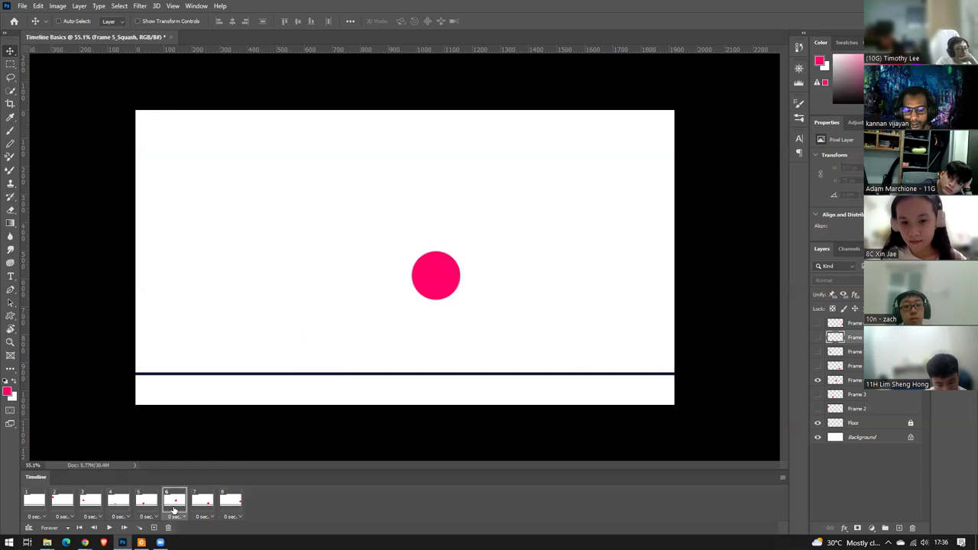
{"action": "right_click", "coordinate": [175, 508]}
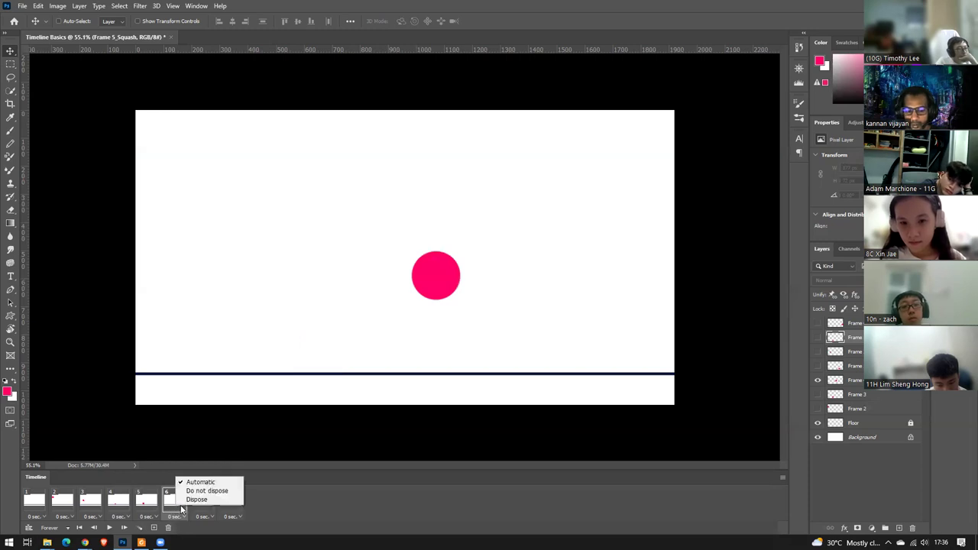
{"action": "left_click", "coordinate": [780, 476]}
{"action": "left_click", "coordinate": [780, 476]}
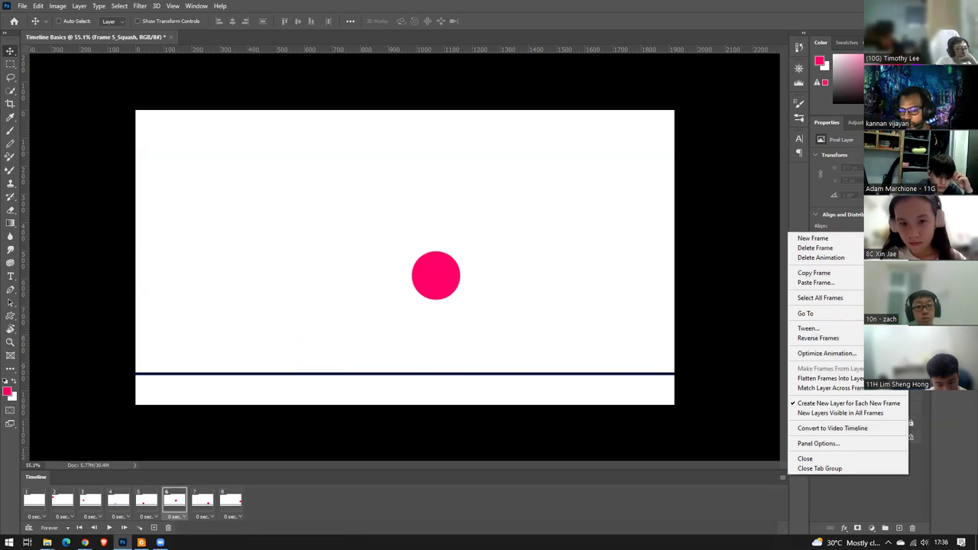
{"action": "left_click", "coordinate": [718, 513]}
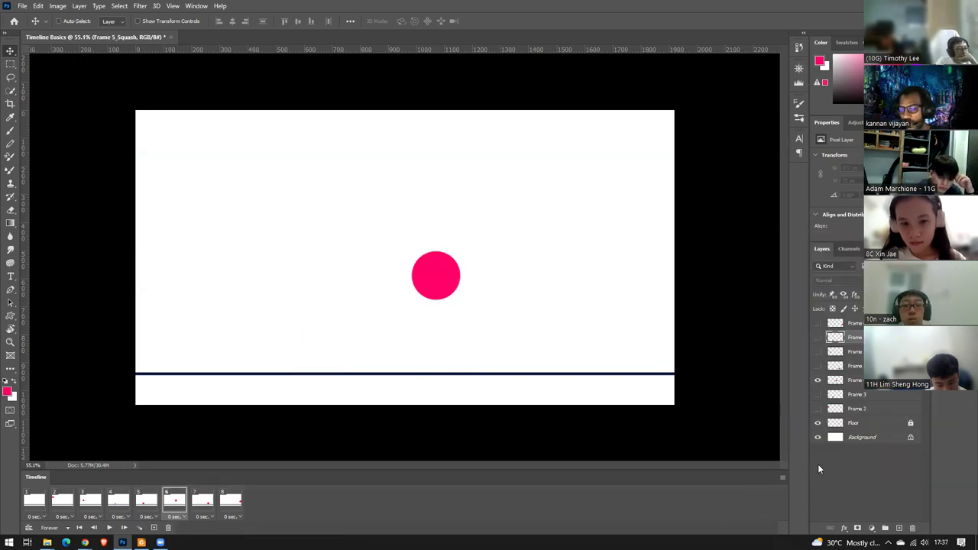
{"action": "left_click", "coordinate": [153, 527]}
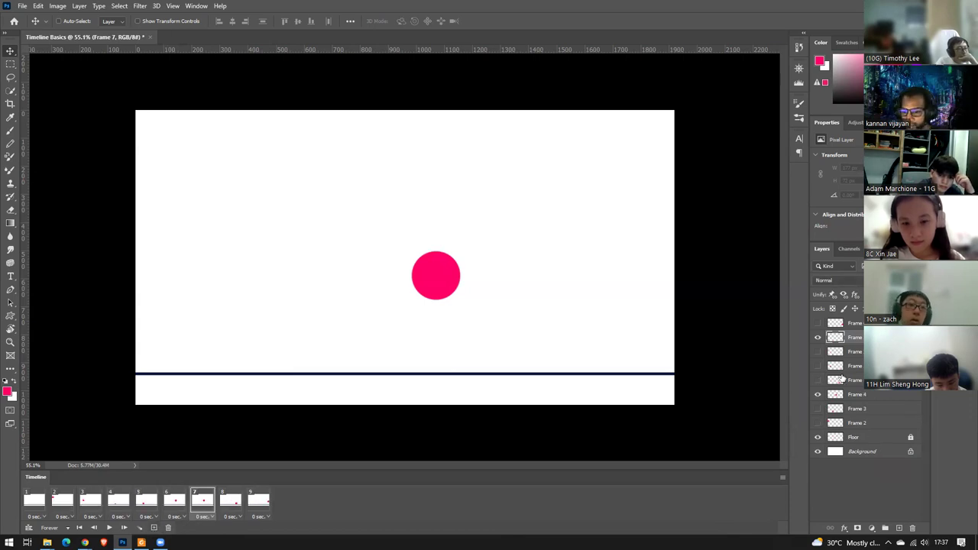
Paint a round pink ball with the Brush over the old ball on frame 7's new layer, and hide the Frame 4 layer there.
{"action": "left_click_drag", "start_coordinate": [444, 273], "coordinate": [480, 252]}
{"action": "key", "text": "ctrl"}
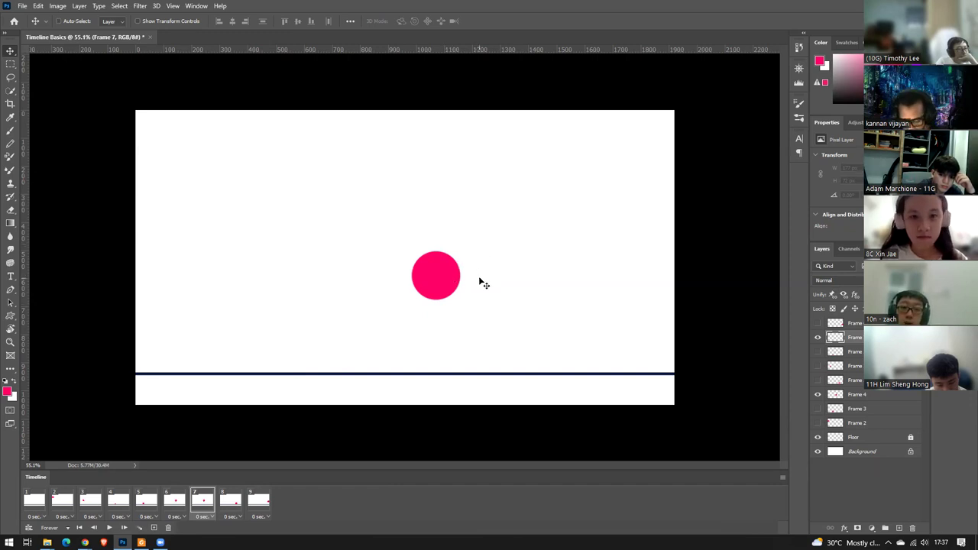
{"action": "key", "text": "b"}
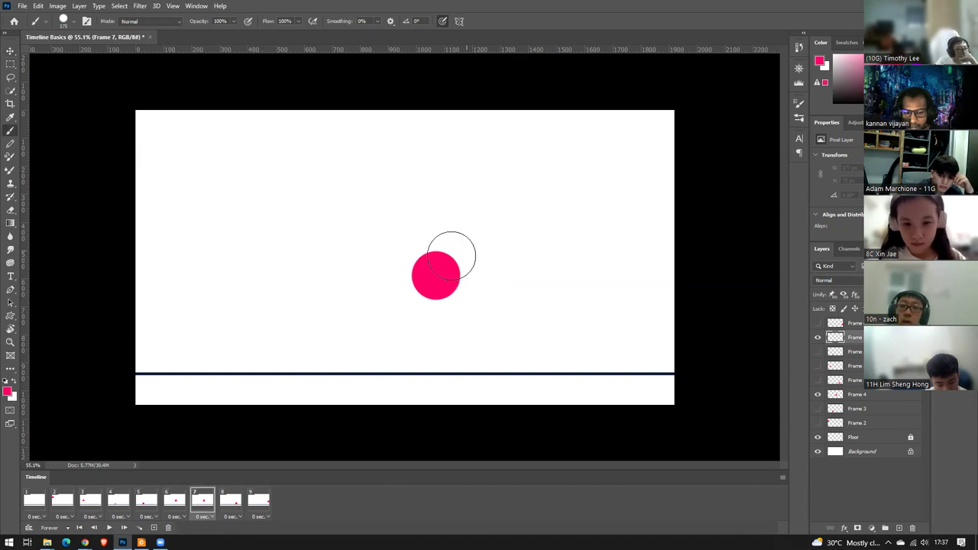
{"action": "mouse_move", "coordinate": [435, 276]}
{"action": "left_mouse_down"}
{"action": "mouse_move", "coordinate": [428, 285]}
{"action": "mouse_move", "coordinate": [435, 278]}
{"action": "left_mouse_up"}
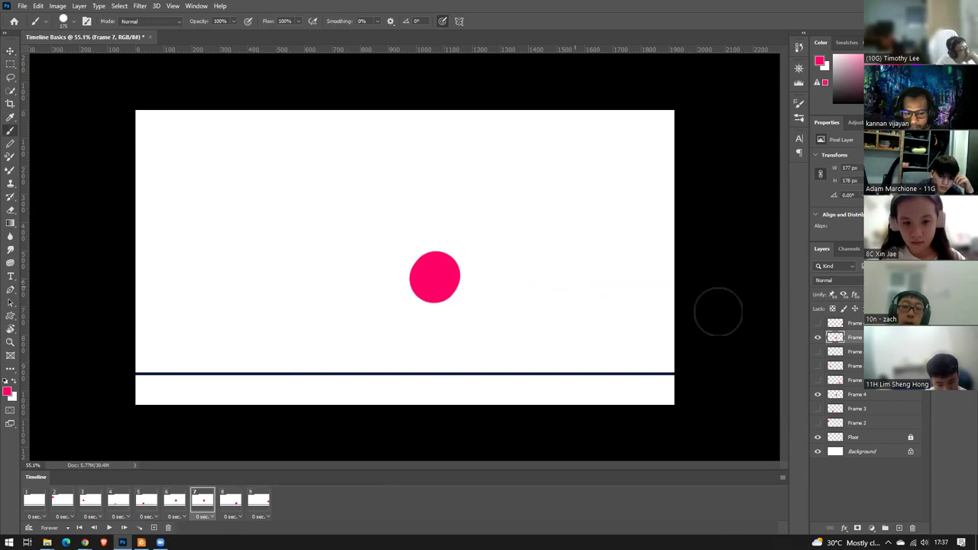
{"action": "left_click", "coordinate": [818, 394]}
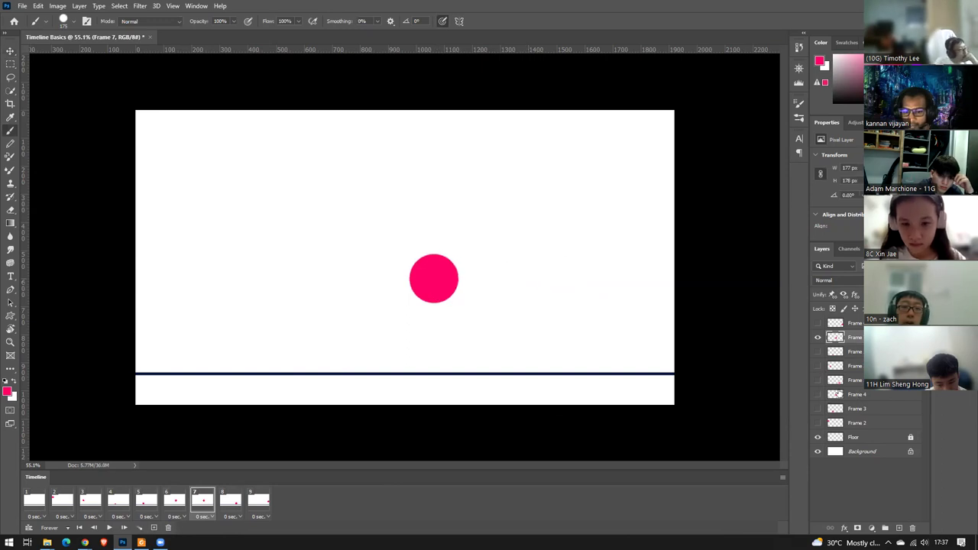
Free-transform the new ball in frame 7, rotating it about -45° and narrowing its height to about 55% around its centre.
{"action": "key", "text": "ctrl+t"}
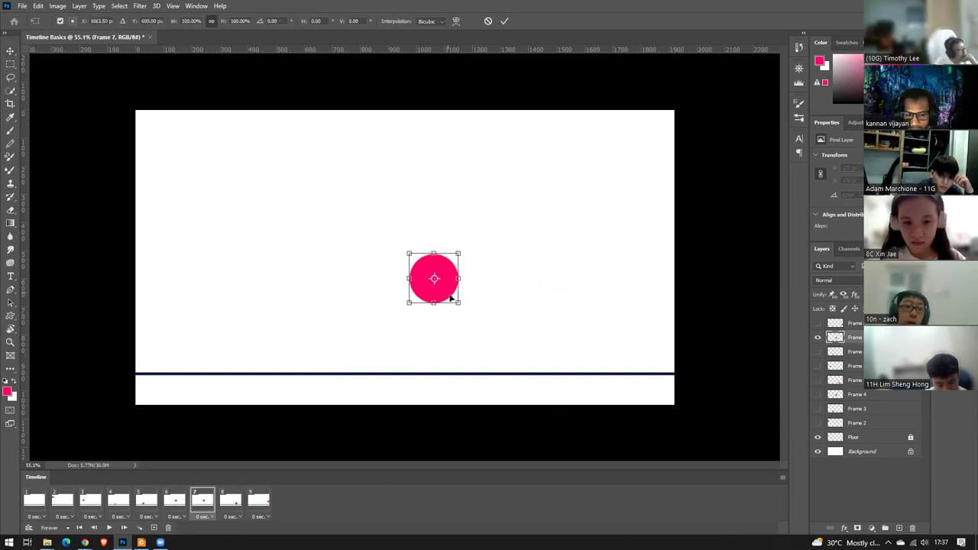
{"action": "left_click_drag", "start_coordinate": [475, 293], "coordinate": [457, 268]}
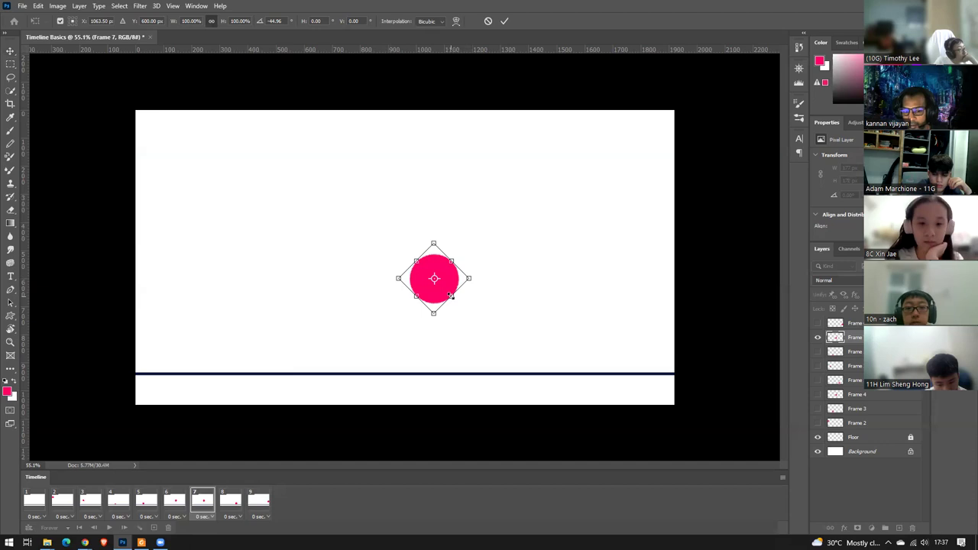
{"action": "left_click_drag", "start_coordinate": [454, 297], "coordinate": [440, 285]}
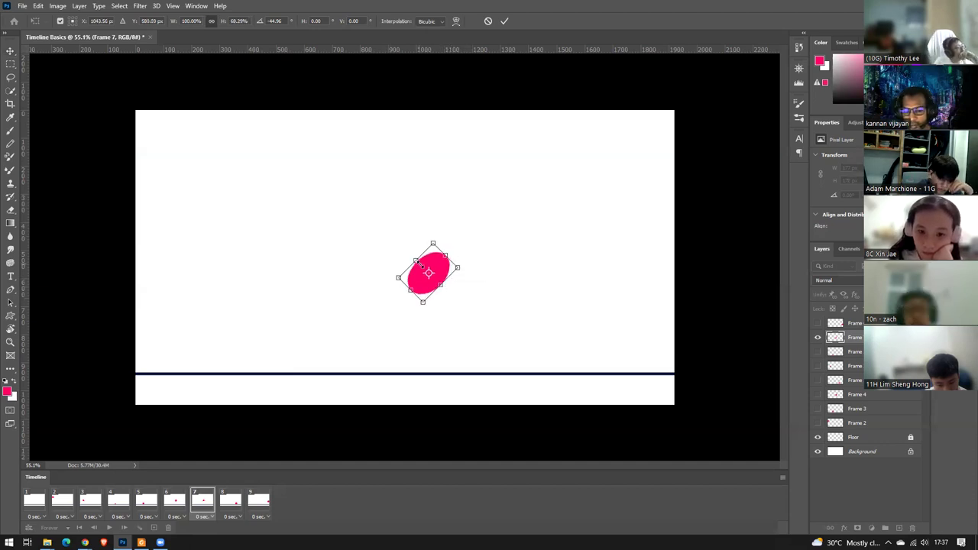
{"action": "key", "text": "ctrl+z"}
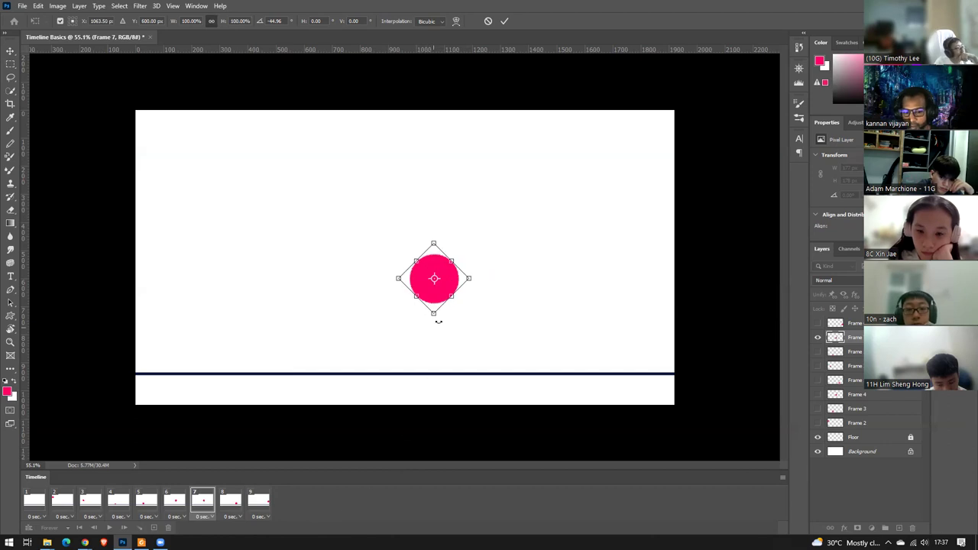
{"action": "left_click_drag", "start_coordinate": [453, 298], "coordinate": [443, 287]}
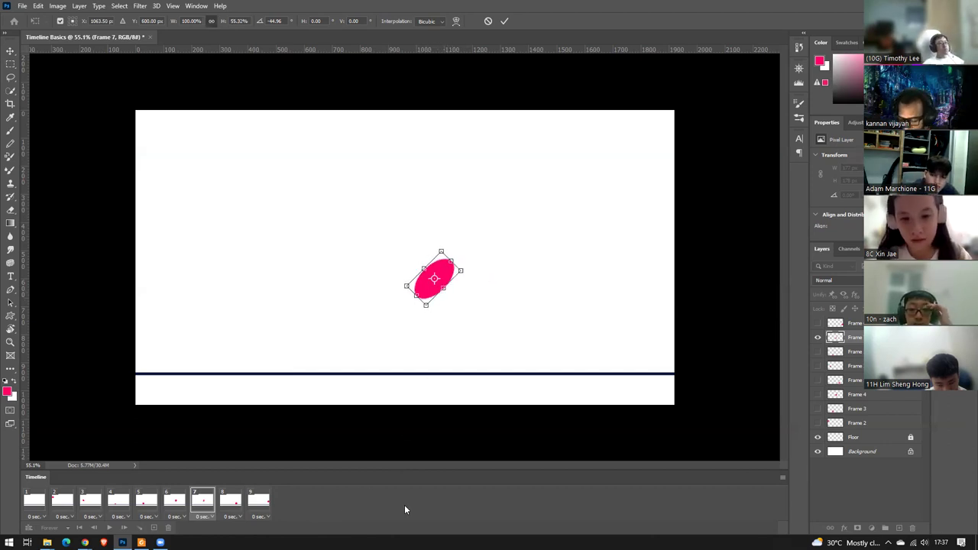
{"action": "key", "text": "Return"}
Move the stretched-ball frame before the round mid-air ball frame so it becomes frame 6, and play the animation.
{"action": "left_click", "coordinate": [180, 504]}
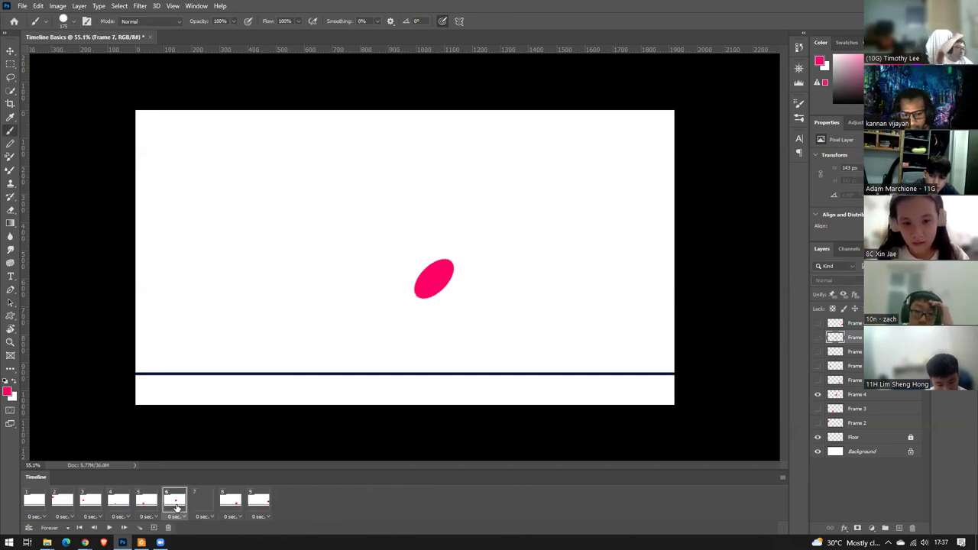
{"action": "key", "text": "space"}
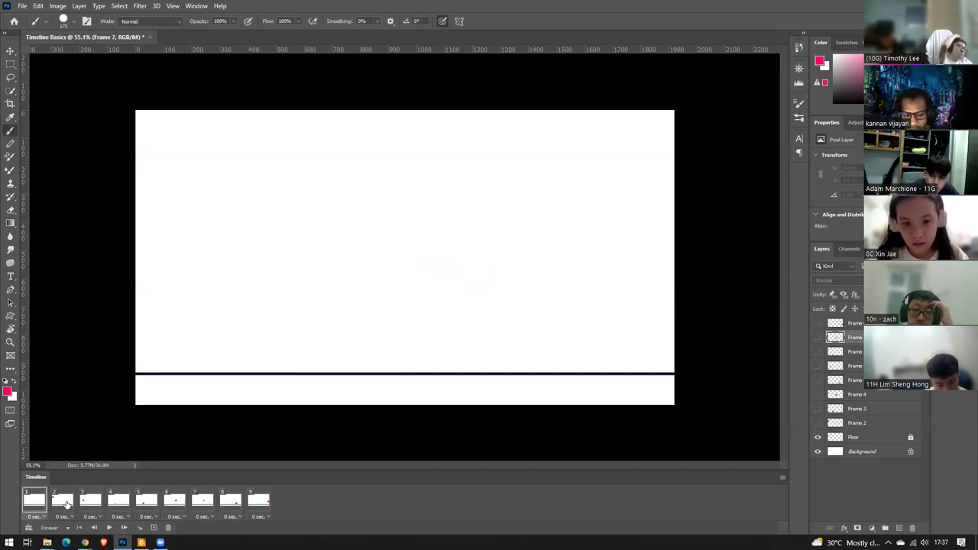
{"action": "key", "text": "space"}
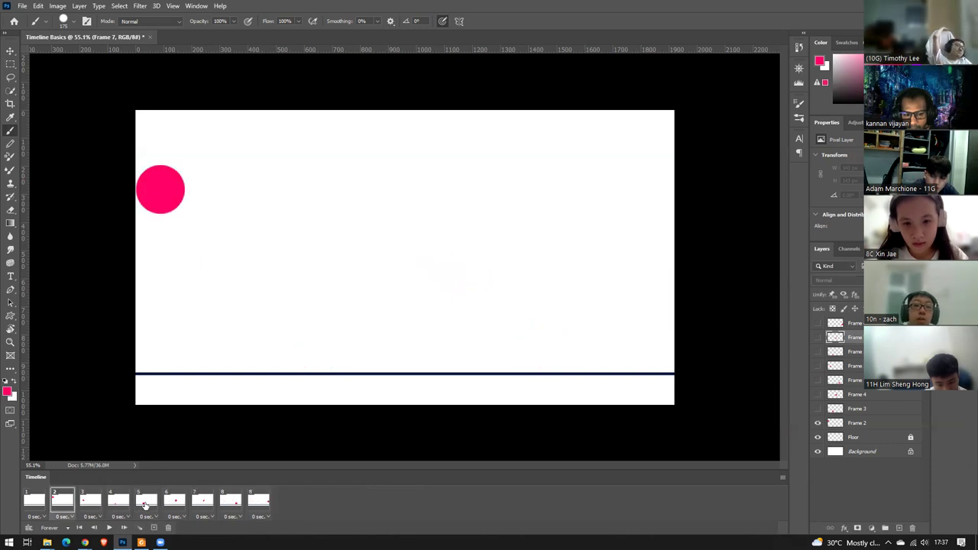
{"action": "left_click", "coordinate": [178, 503]}
{"action": "key", "text": "space"}
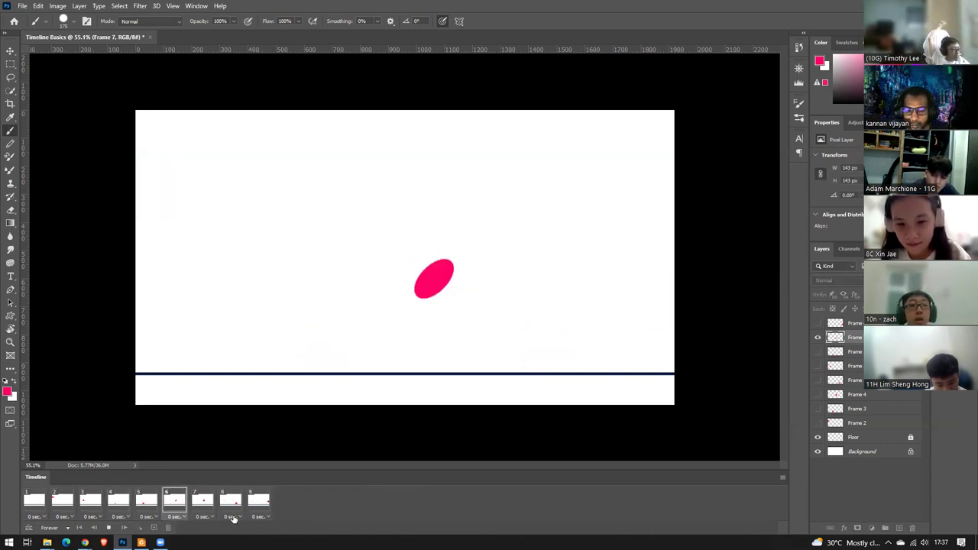
{"action": "key", "text": "space"}
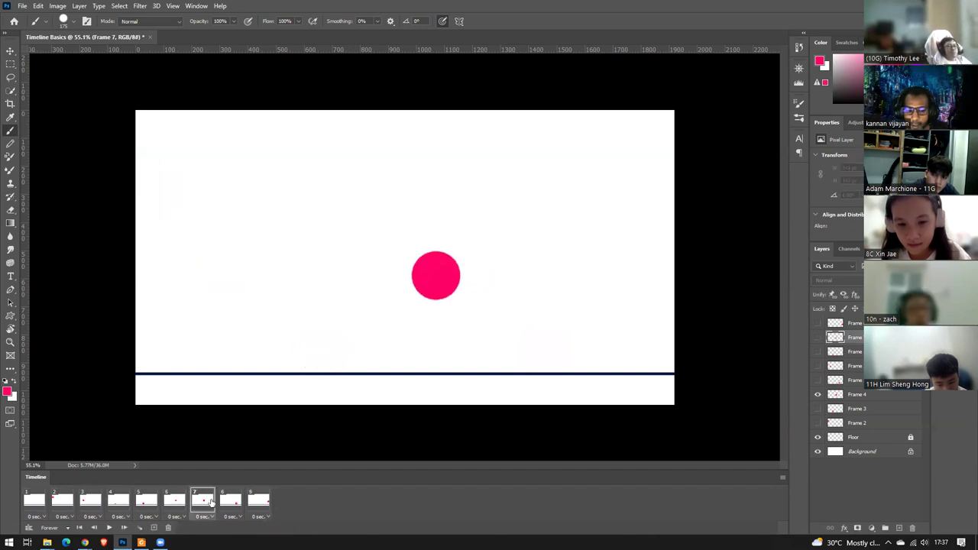
In frame 7, move the round ball on the Frame 4 layer diagonally up and right, clear of frame 6's stretched ball position.
{"action": "key", "text": "v"}
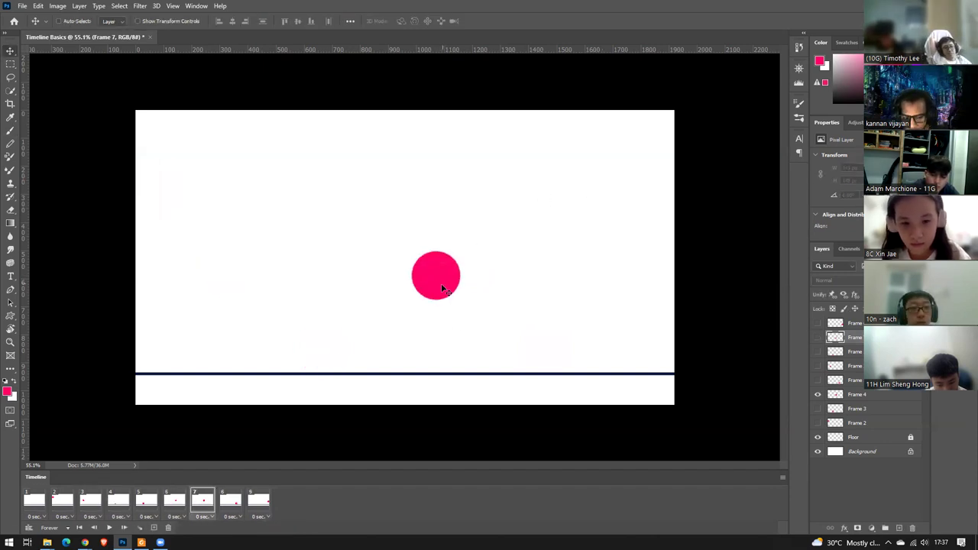
{"action": "left_click_drag", "start_coordinate": [441, 283], "coordinate": [500, 261]}
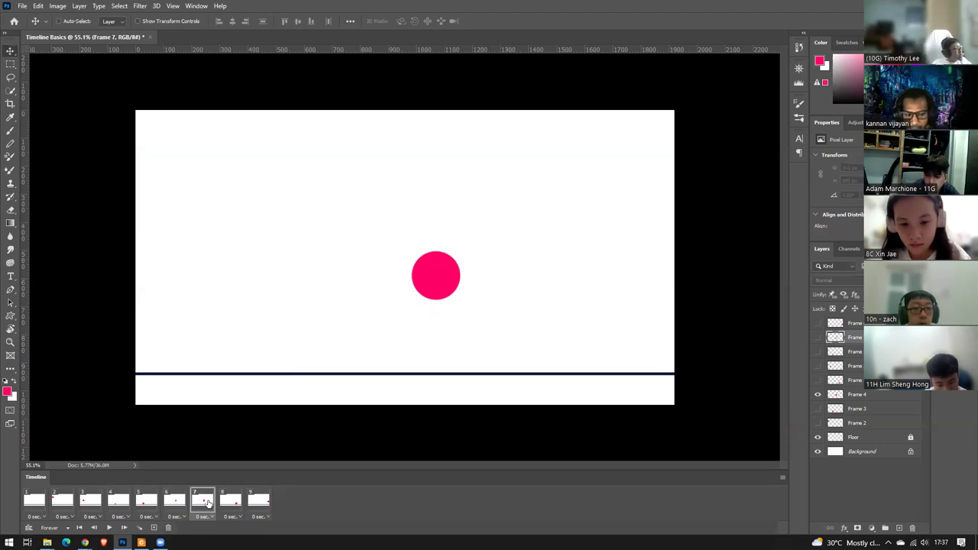
{"action": "left_click", "coordinate": [177, 500]}
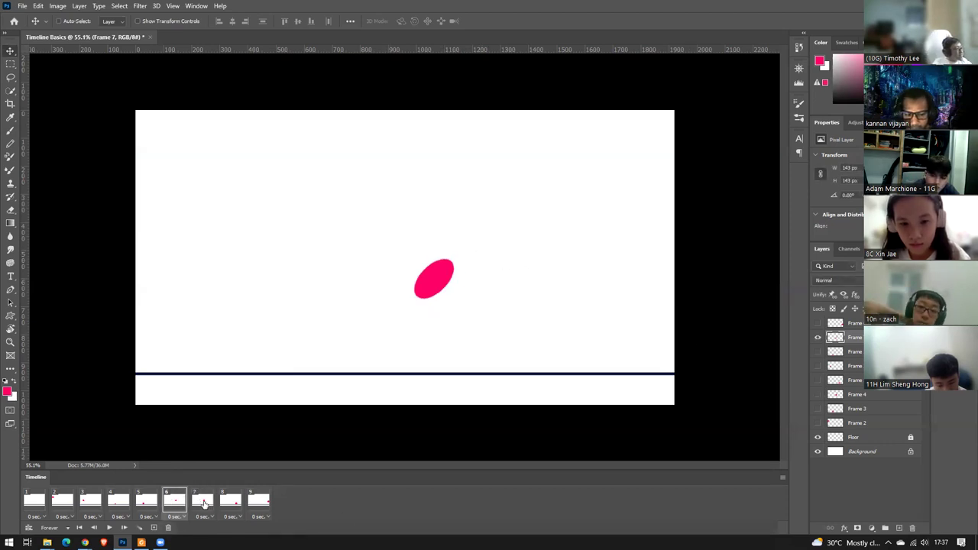
{"action": "left_click", "coordinate": [204, 502]}
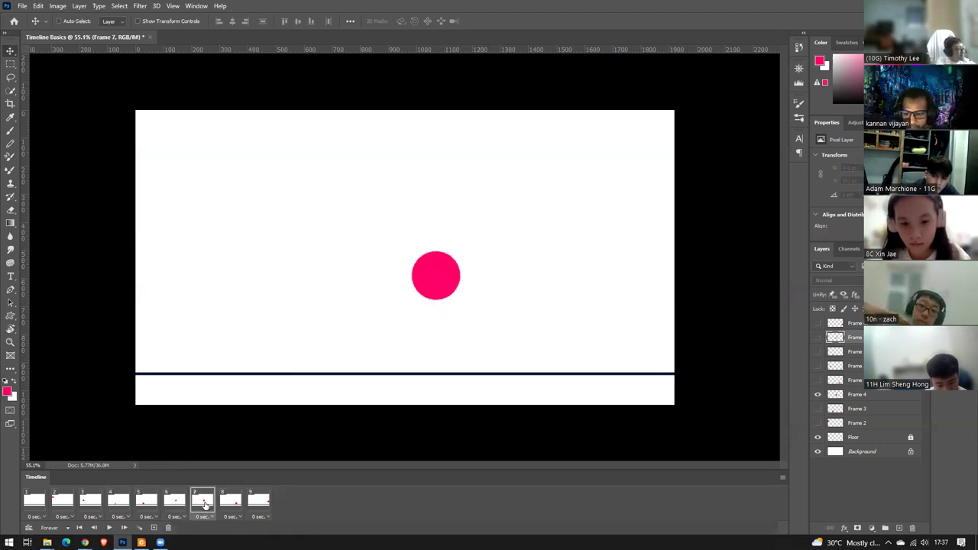
{"action": "left_click", "coordinate": [818, 395]}
{"action": "left_click", "coordinate": [817, 395]}
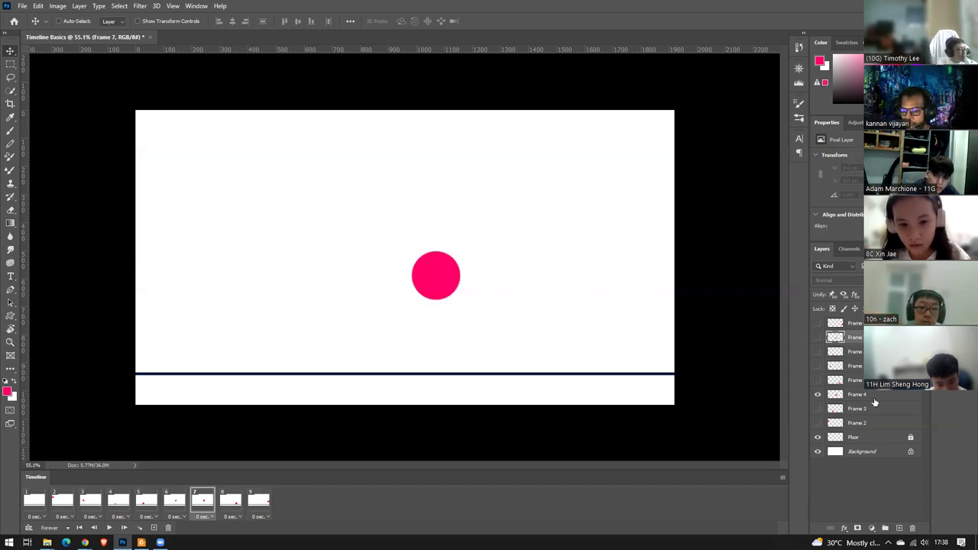
{"action": "left_click", "coordinate": [875, 397]}
{"action": "left_click_drag", "start_coordinate": [453, 262], "coordinate": [500, 220]}
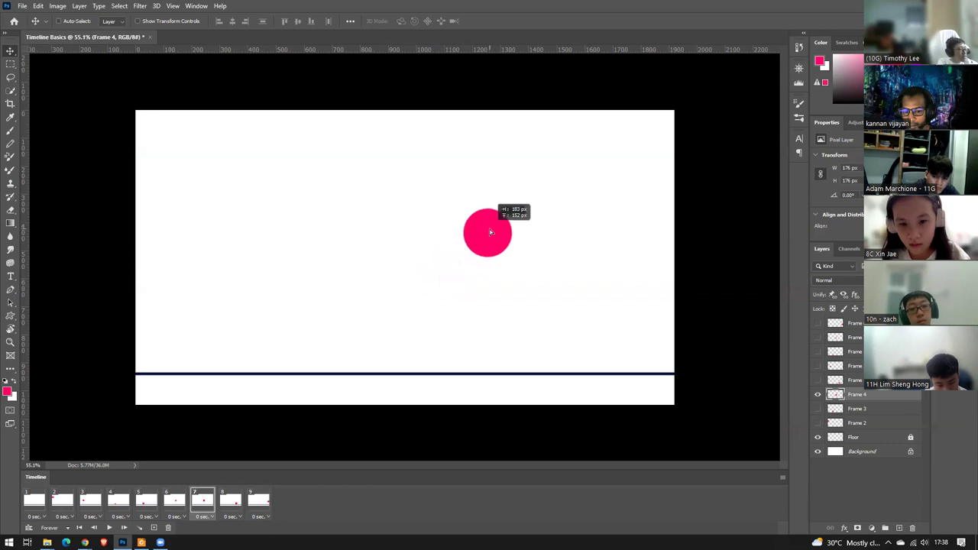
{"action": "key", "text": "ctrl+z"}
{"action": "left_click_drag", "start_coordinate": [461, 274], "coordinate": [491, 247]}
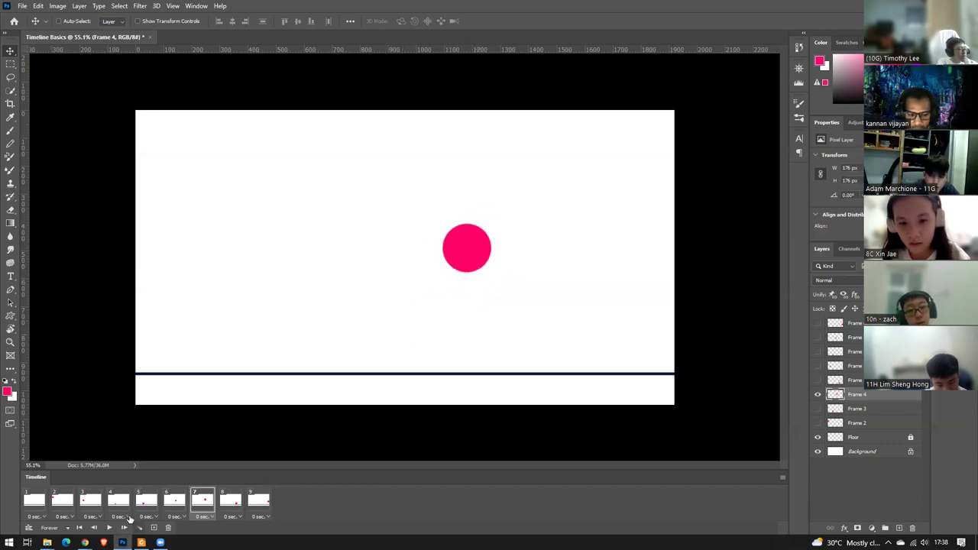
Play the animation several times from frame 6 to examine the rebound with the stretched ball and the repositioned round ball.
{"action": "left_click", "coordinate": [175, 499]}
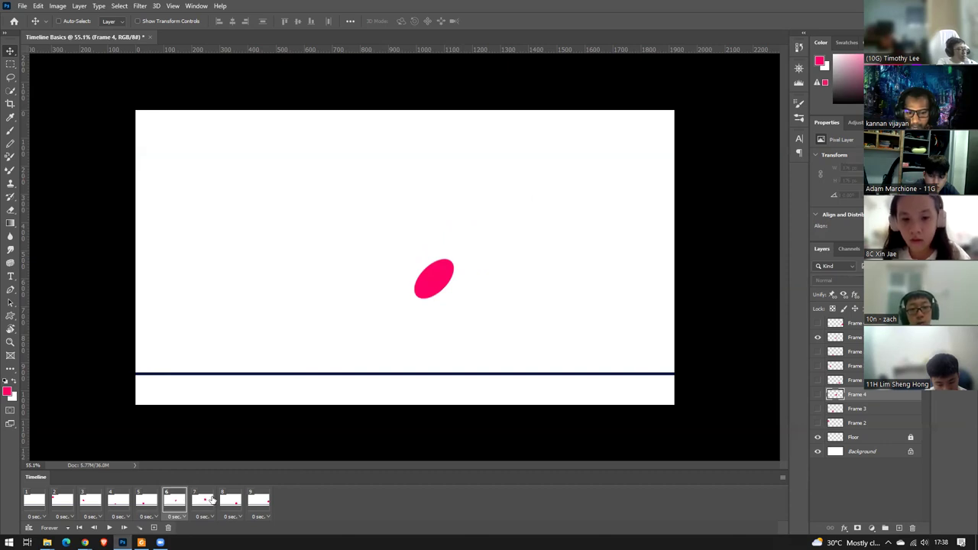
{"action": "key", "text": "space"}
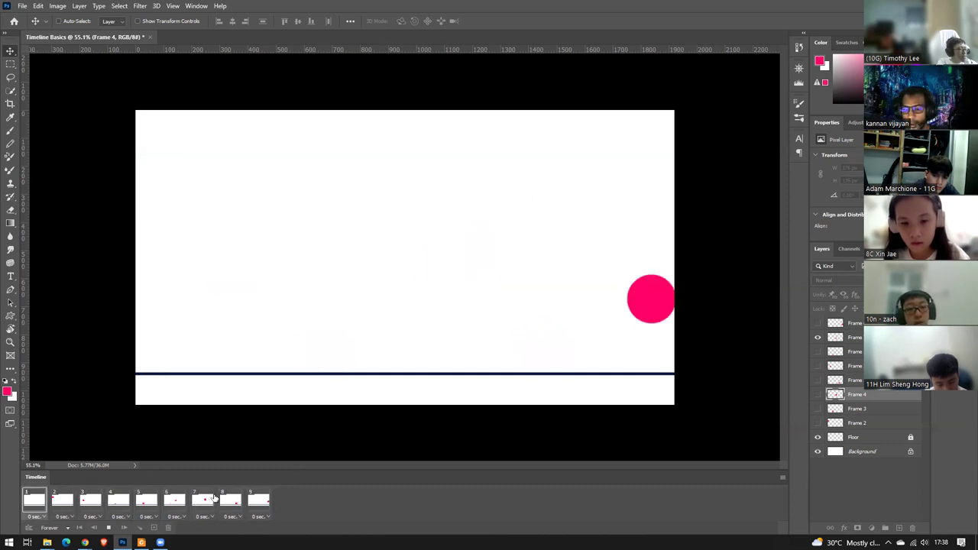
{"action": "key", "text": "space"}
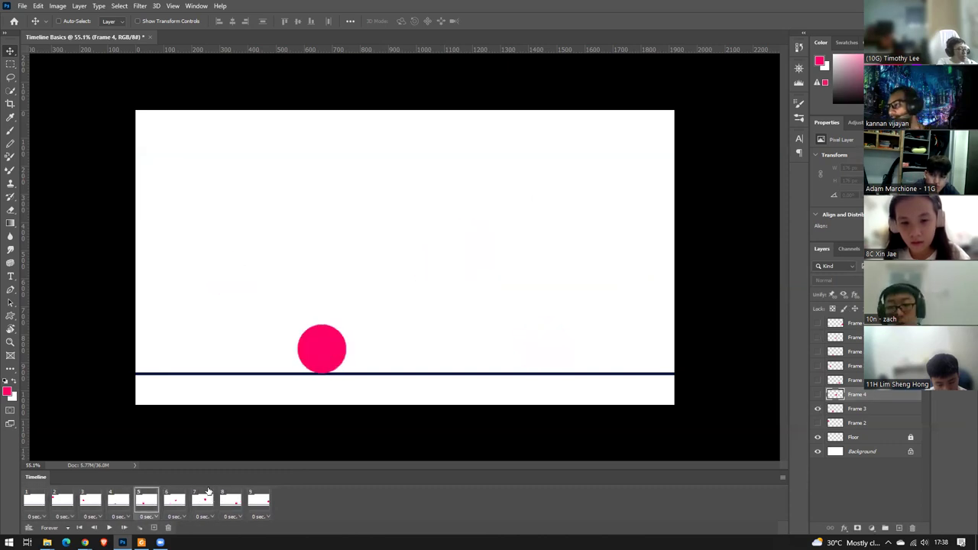
{"action": "key", "text": "space"}
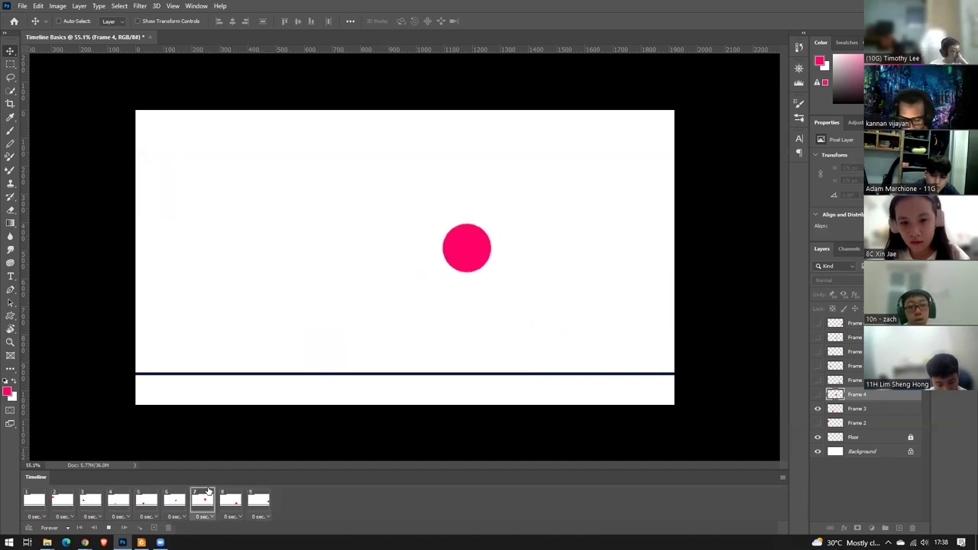
{"action": "key", "text": "space"}
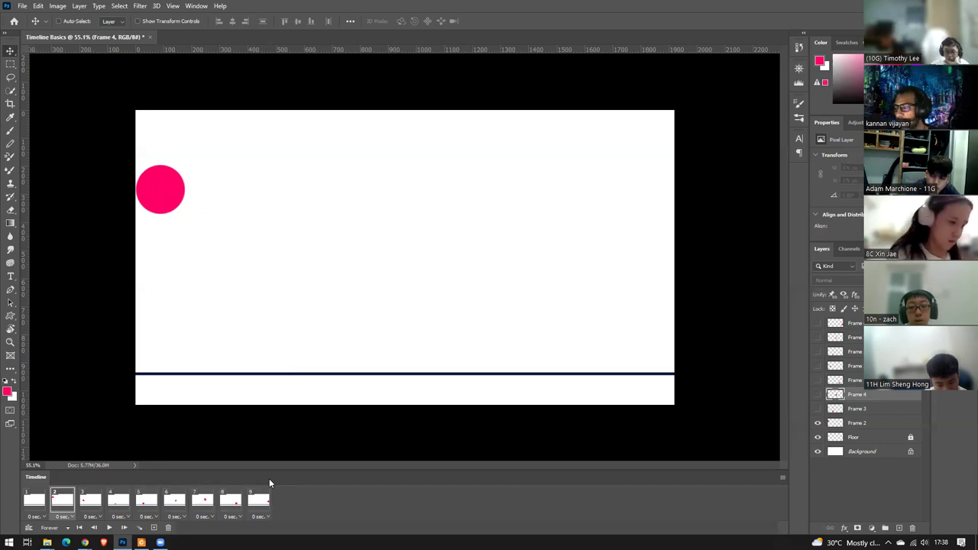
{"action": "key", "text": "space"}
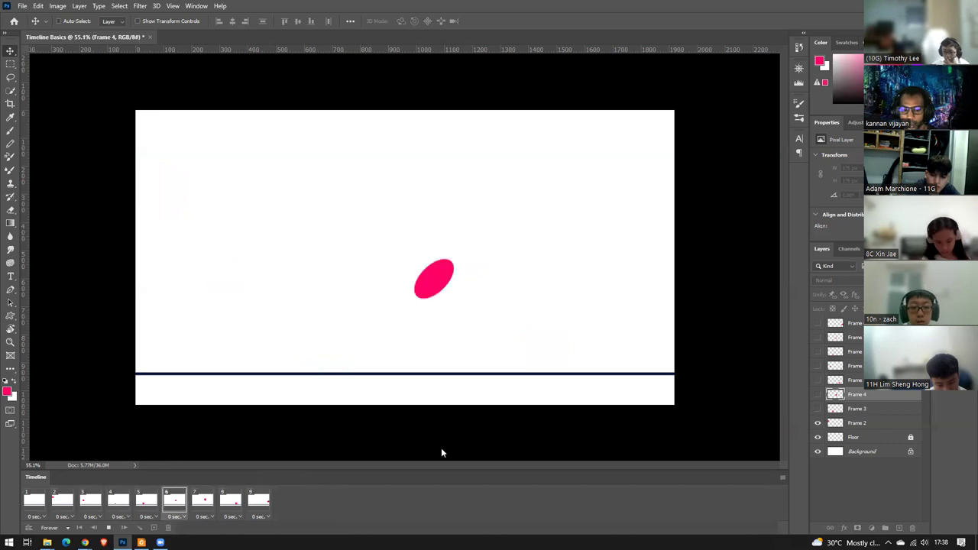
Stop the playback and step through frames 2 to 4 to examine the falling stretched ball and the squash.
{"action": "left_click", "coordinate": [244, 496]}
{"action": "left_click", "coordinate": [61, 504]}
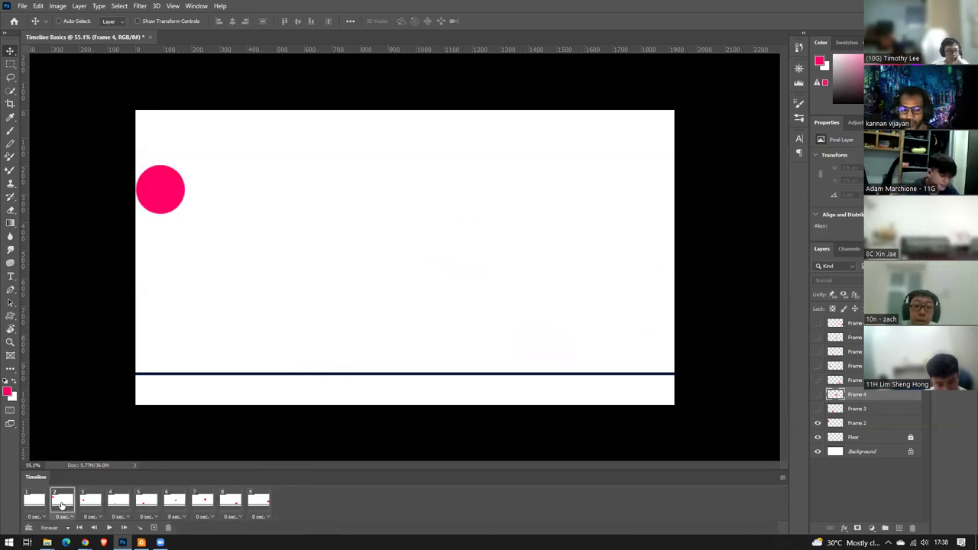
{"action": "left_click", "coordinate": [93, 505]}
{"action": "left_click", "coordinate": [119, 504]}
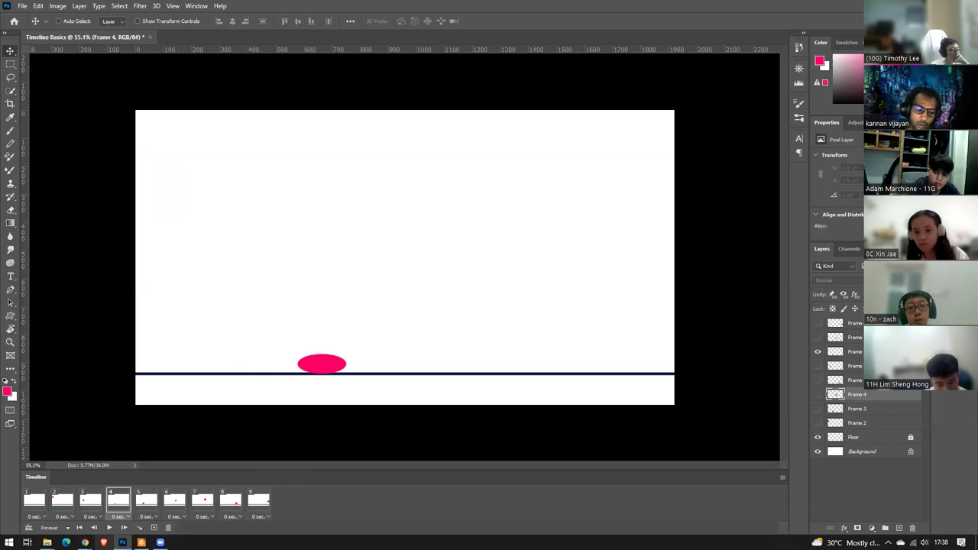
{"action": "left_click", "coordinate": [88, 504]}
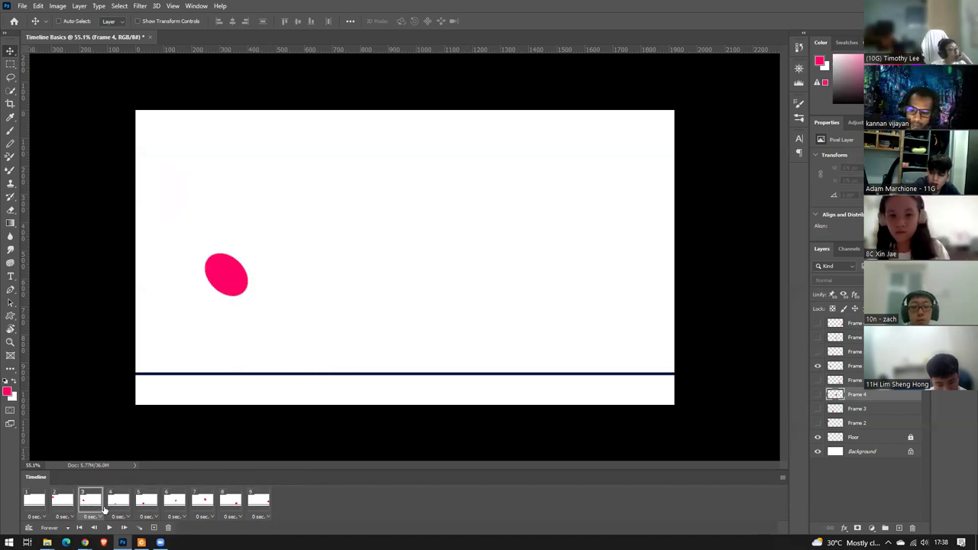
In frame 3, select the Frame 3_Stretch layer and set up a blue Hard round brush at 18 px.
{"action": "left_click", "coordinate": [118, 508]}
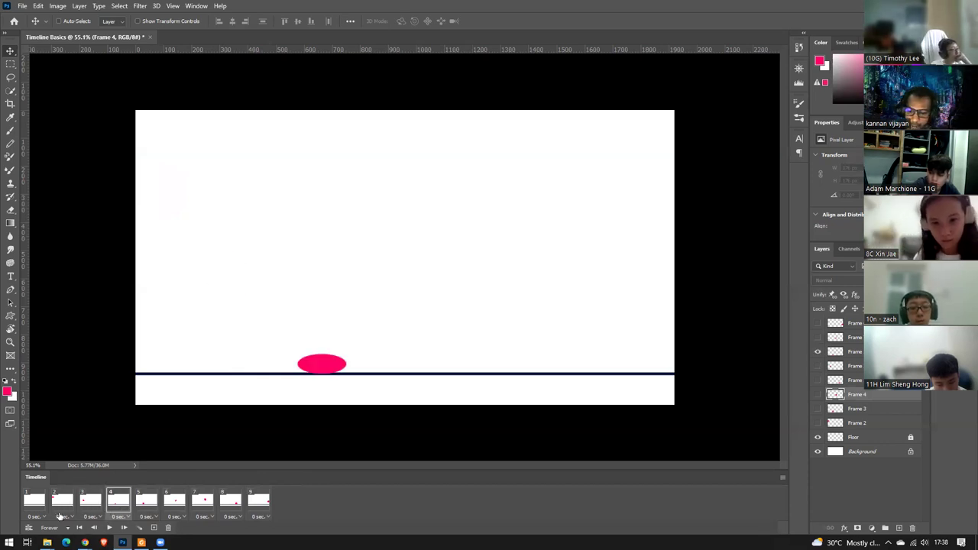
{"action": "left_click", "coordinate": [61, 511]}
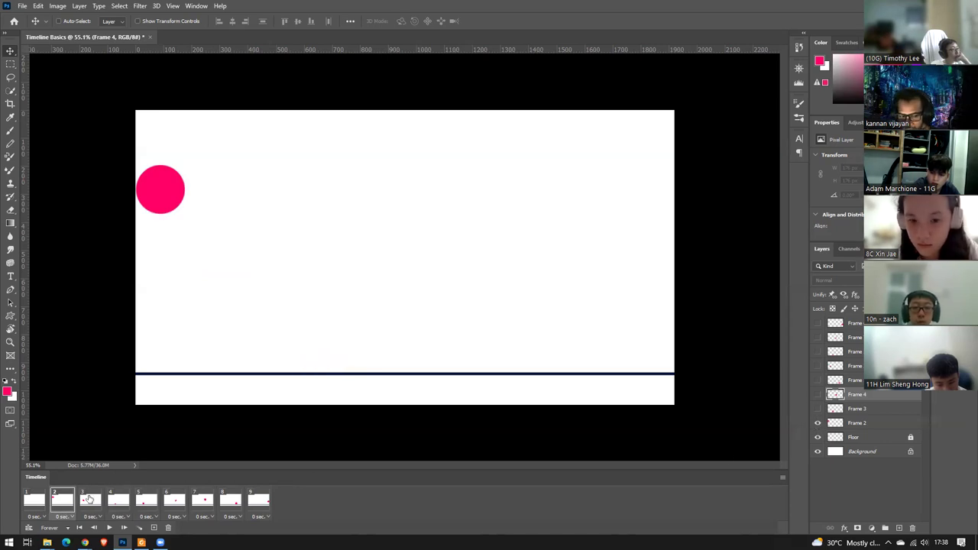
{"action": "left_click", "coordinate": [96, 500]}
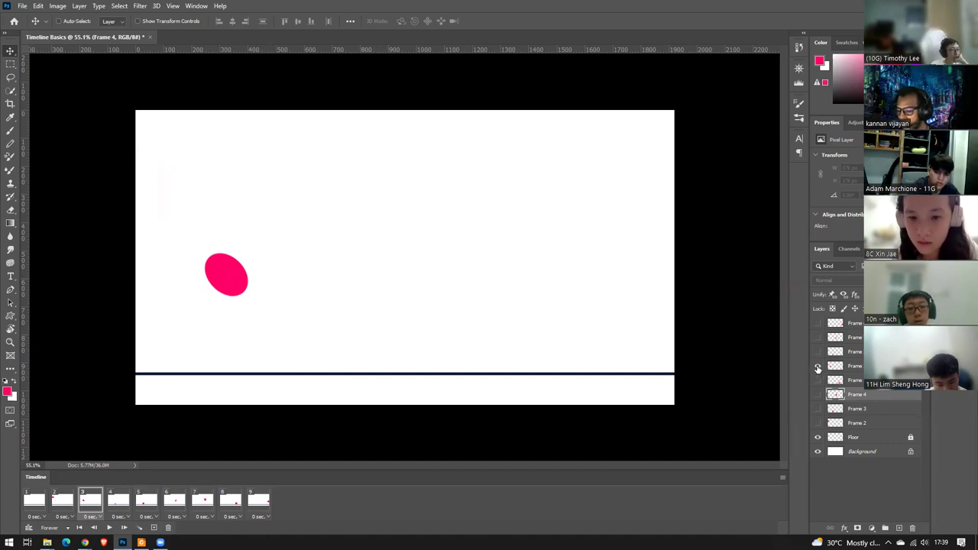
{"action": "left_click", "coordinate": [859, 366]}
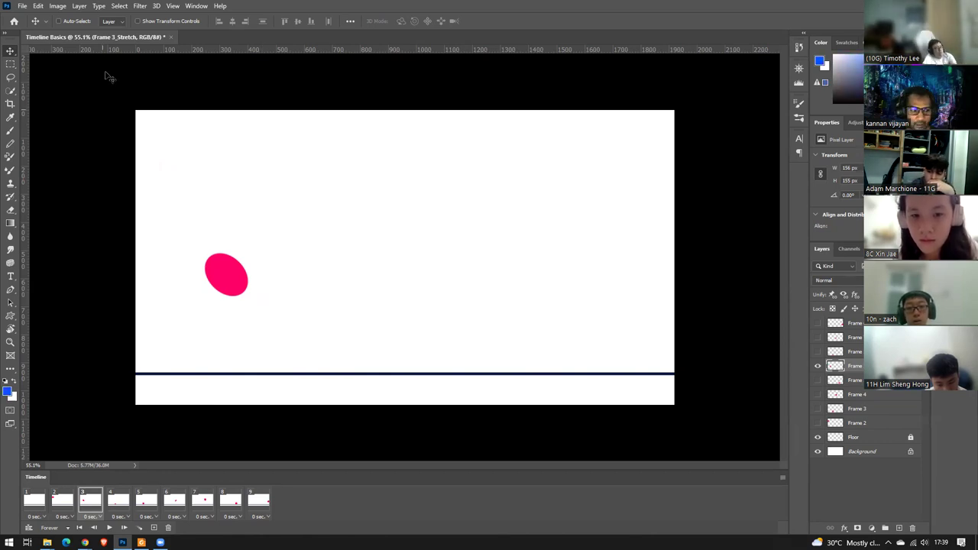
{"action": "left_click", "coordinate": [11, 131]}
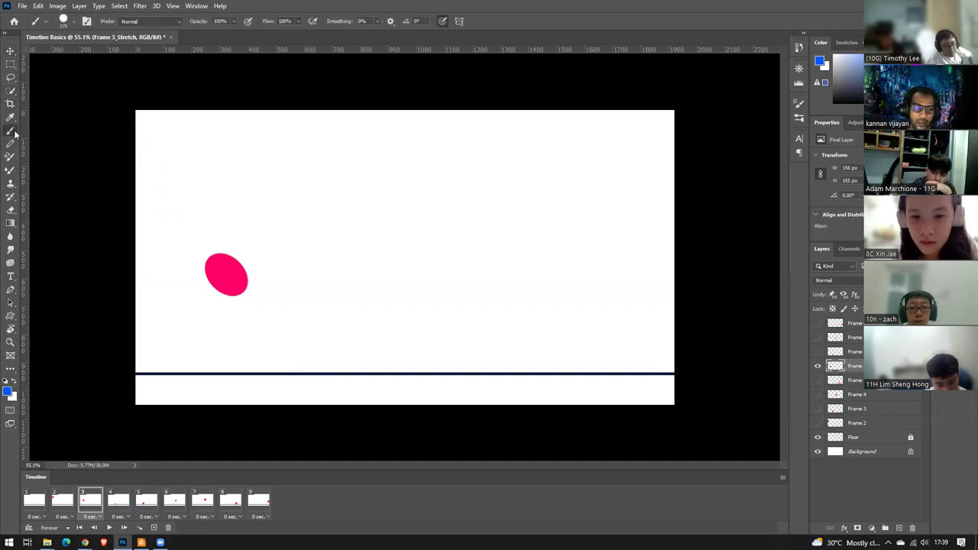
{"action": "left_click", "coordinate": [67, 21]}
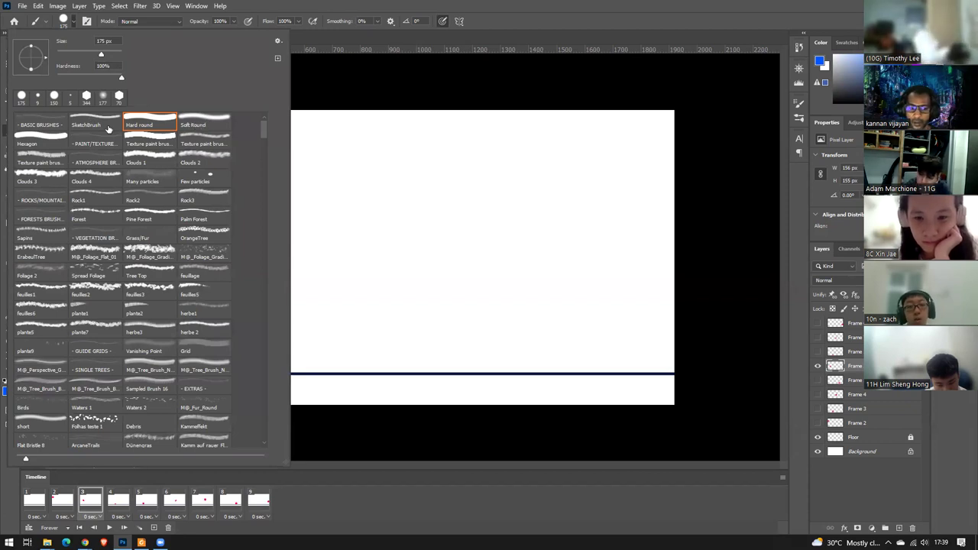
{"action": "left_click_drag", "start_coordinate": [70, 55], "coordinate": [63, 55]}
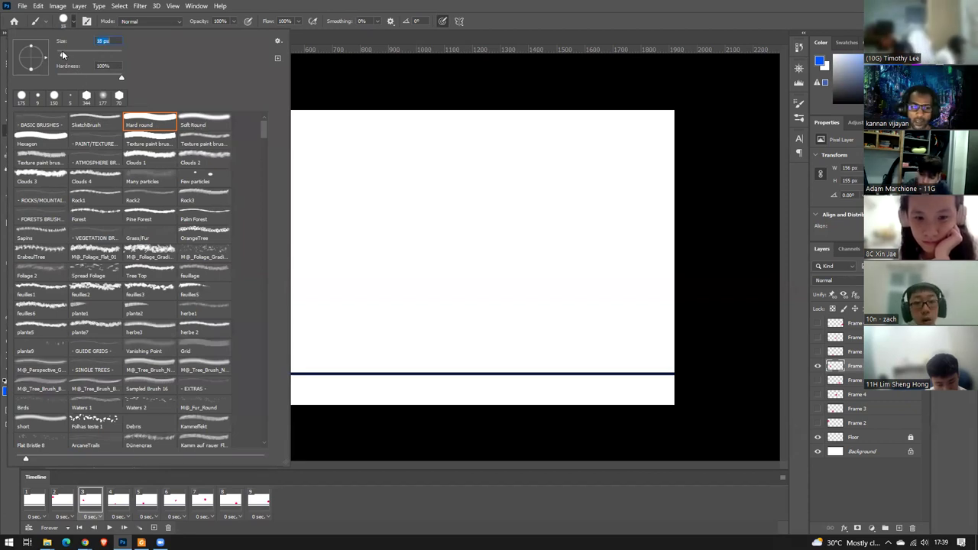
{"action": "left_click", "coordinate": [405, 10]}
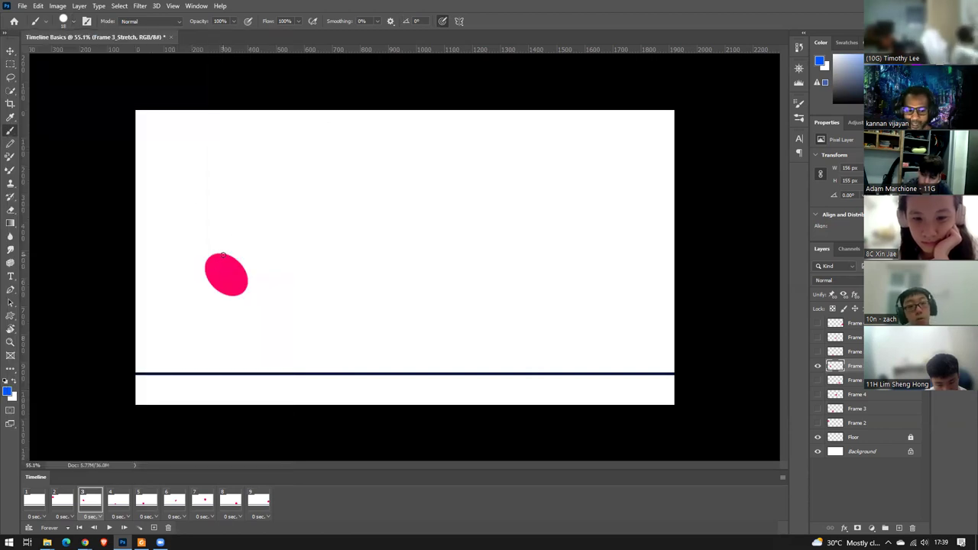
Paint six short blue legs radiating from the stretched ball in frame 3, replacing the first overlong stroke.
{"action": "left_click_drag", "start_coordinate": [226, 255], "coordinate": [211, 203]}
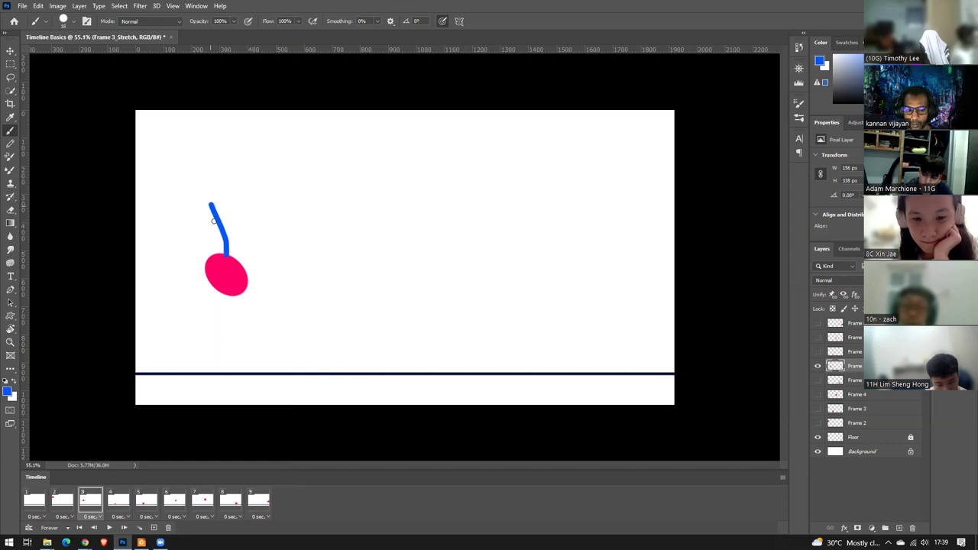
{"action": "key", "text": "ctrl+z"}
{"action": "mouse_move", "coordinate": [220, 254]}
{"action": "left_mouse_down"}
{"action": "mouse_move", "coordinate": [216, 229]}
{"action": "mouse_move", "coordinate": [247, 241]}
{"action": "left_mouse_up"}
{"action": "mouse_move", "coordinate": [195, 270]}
{"action": "left_mouse_down"}
{"action": "mouse_move", "coordinate": [181, 271]}
{"action": "mouse_move", "coordinate": [198, 288]}
{"action": "left_mouse_up"}
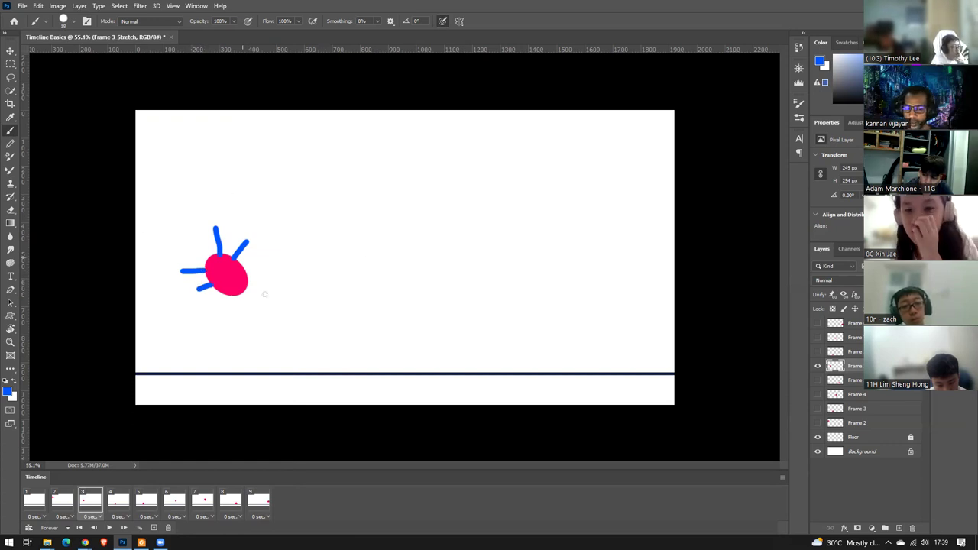
{"action": "mouse_move", "coordinate": [249, 280]}
{"action": "left_mouse_down"}
{"action": "mouse_move", "coordinate": [267, 274]}
{"action": "mouse_move", "coordinate": [227, 321]}
{"action": "left_mouse_up"}
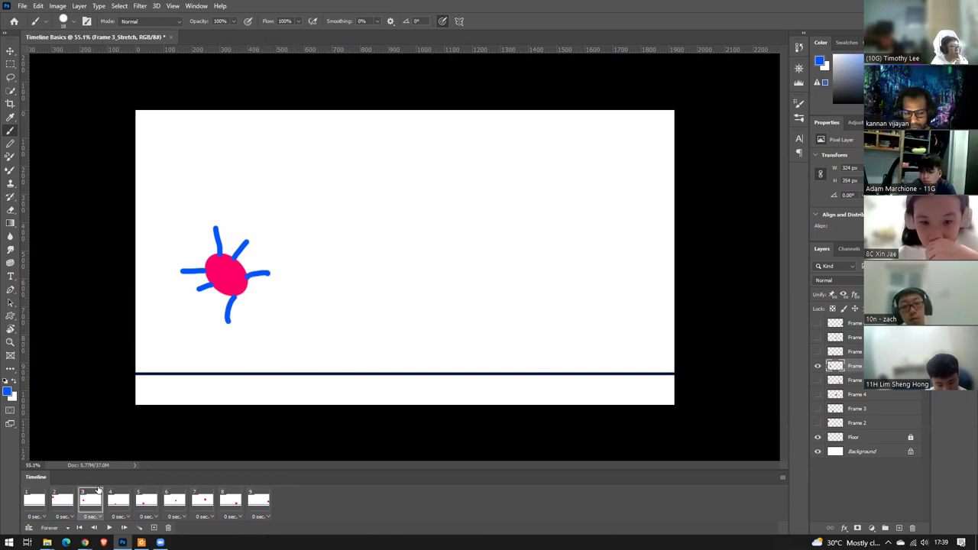
In frame 4, paint blue bent legs around the squashed ball on the Frame 5_Squash layer, reaching towards the floor.
{"action": "left_click", "coordinate": [67, 503]}
{"action": "left_click", "coordinate": [89, 502]}
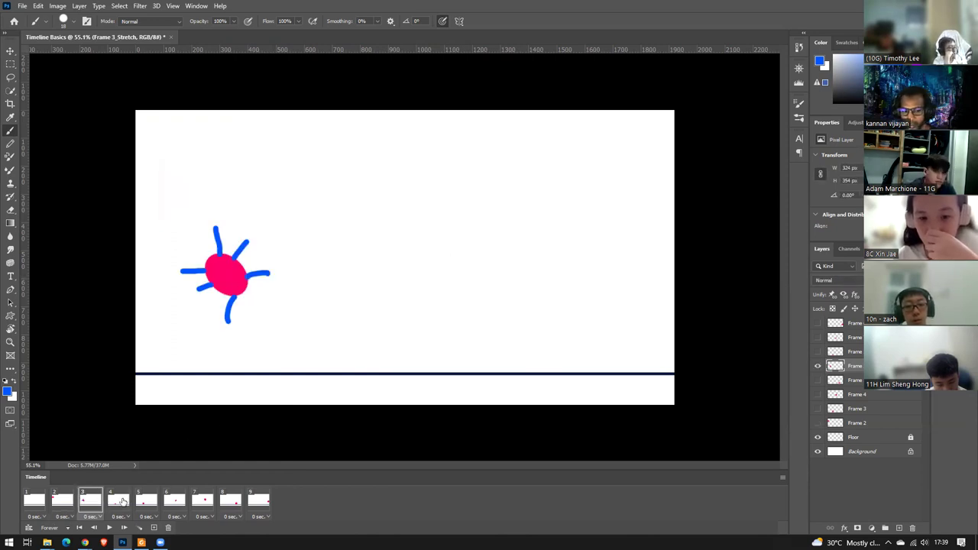
{"action": "left_click", "coordinate": [119, 501]}
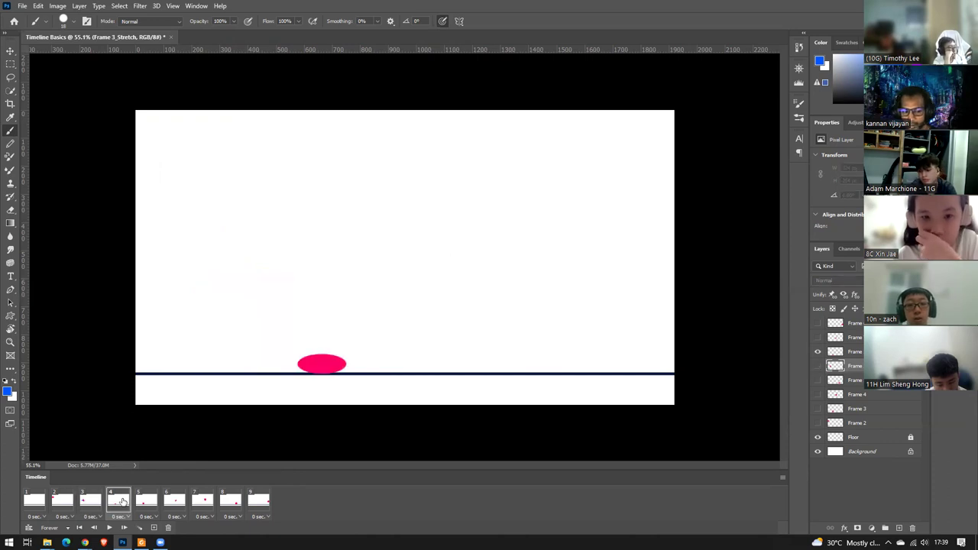
{"action": "left_click", "coordinate": [848, 352]}
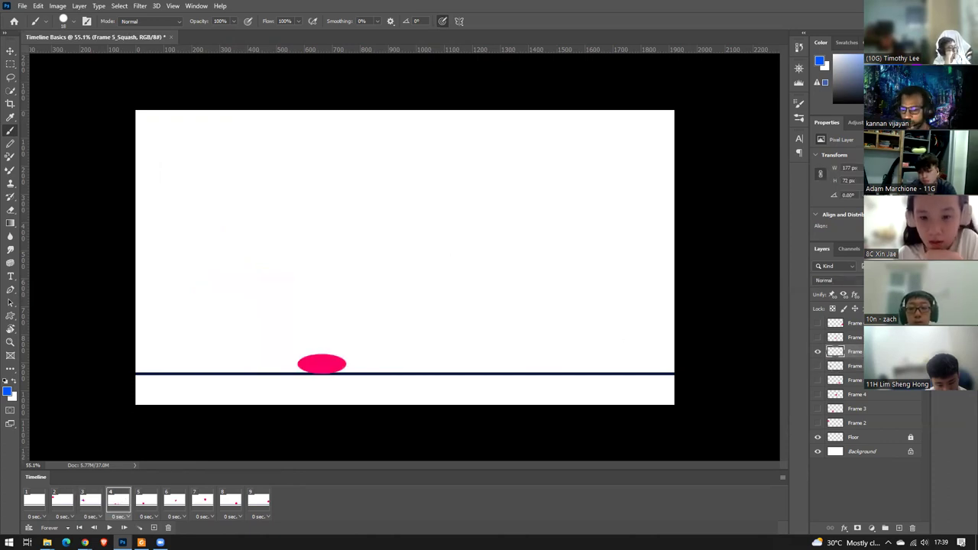
{"action": "mouse_move", "coordinate": [329, 354]}
{"action": "left_mouse_down"}
{"action": "mouse_move", "coordinate": [354, 364]}
{"action": "mouse_move", "coordinate": [322, 351]}
{"action": "mouse_move", "coordinate": [320, 338]}
{"action": "mouse_move", "coordinate": [319, 353]}
{"action": "mouse_move", "coordinate": [320, 339]}
{"action": "mouse_move", "coordinate": [314, 358]}
{"action": "mouse_move", "coordinate": [276, 372]}
{"action": "left_mouse_up"}
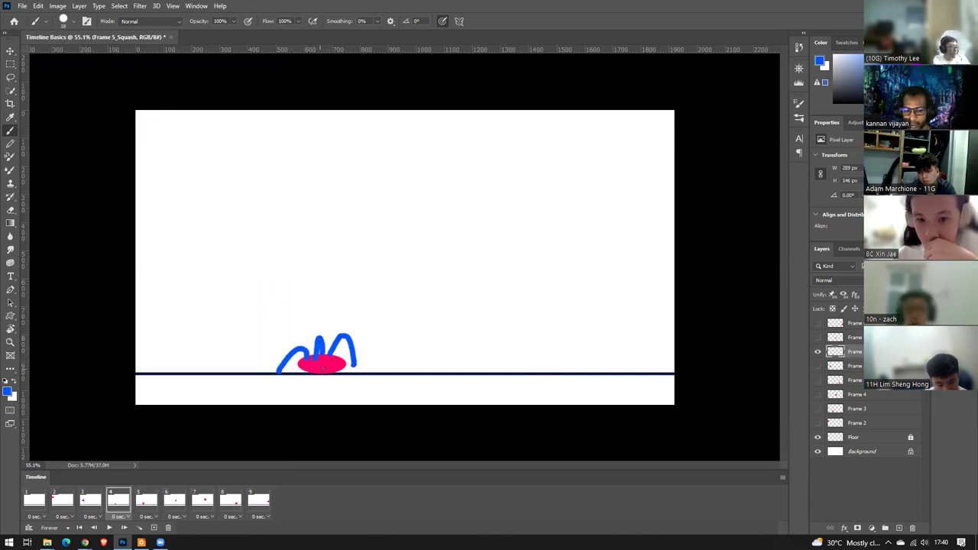
{"action": "left_click_drag", "start_coordinate": [341, 359], "coordinate": [367, 372]}
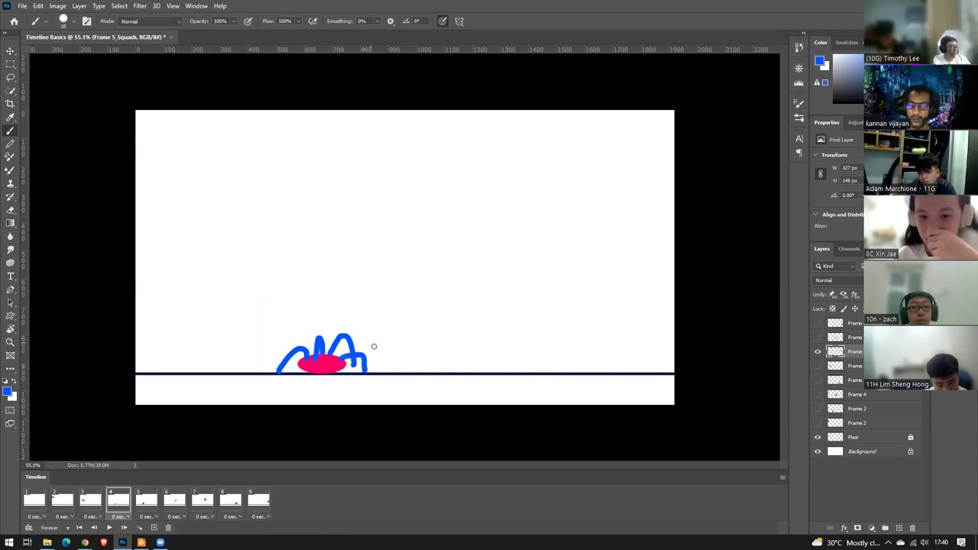
Review frames 2 to 4, and in frame 5 paint four arched blue legs from the round ball to the floor on the Frame 3 layer.
{"action": "left_click", "coordinate": [90, 504]}
{"action": "left_click", "coordinate": [63, 500]}
{"action": "left_click", "coordinate": [90, 500]}
{"action": "left_click", "coordinate": [109, 502]}
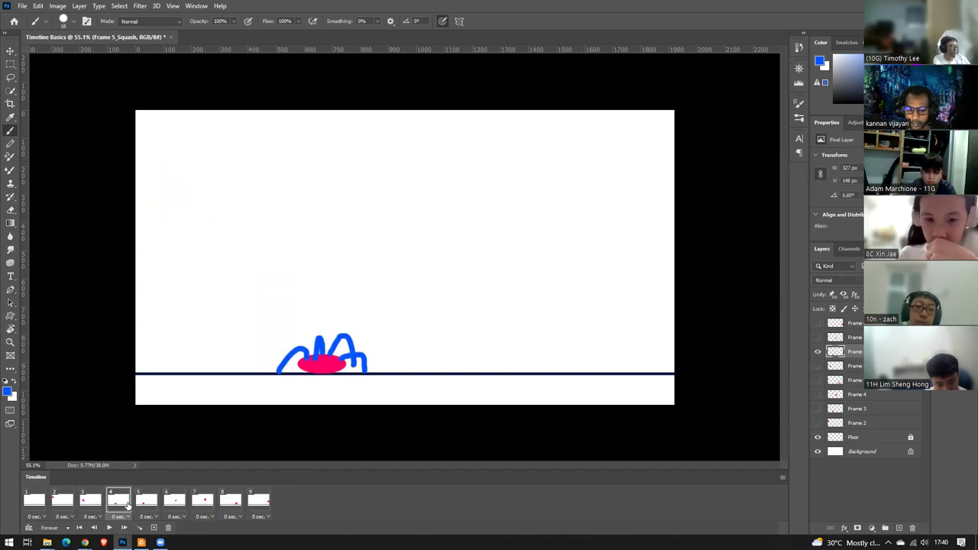
{"action": "left_click", "coordinate": [146, 504]}
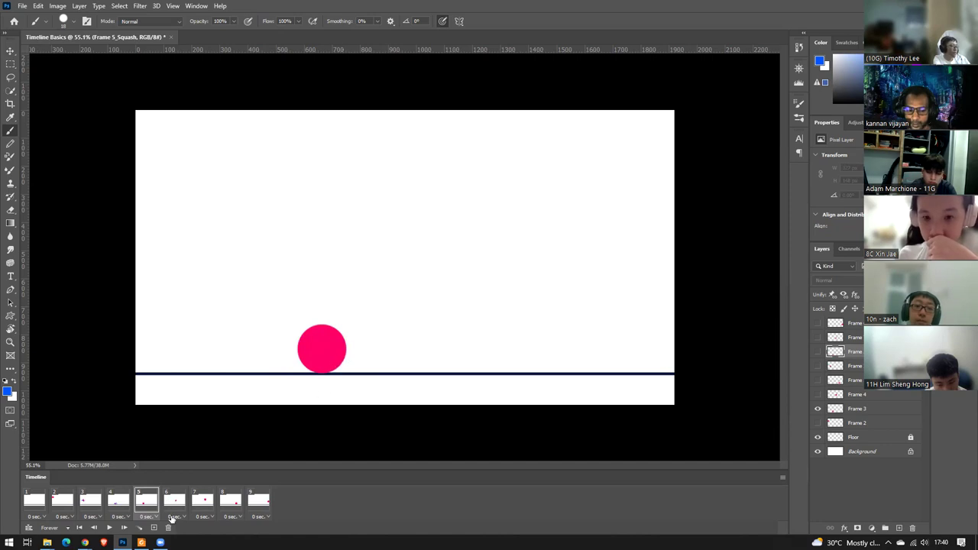
{"action": "left_click", "coordinate": [859, 409]}
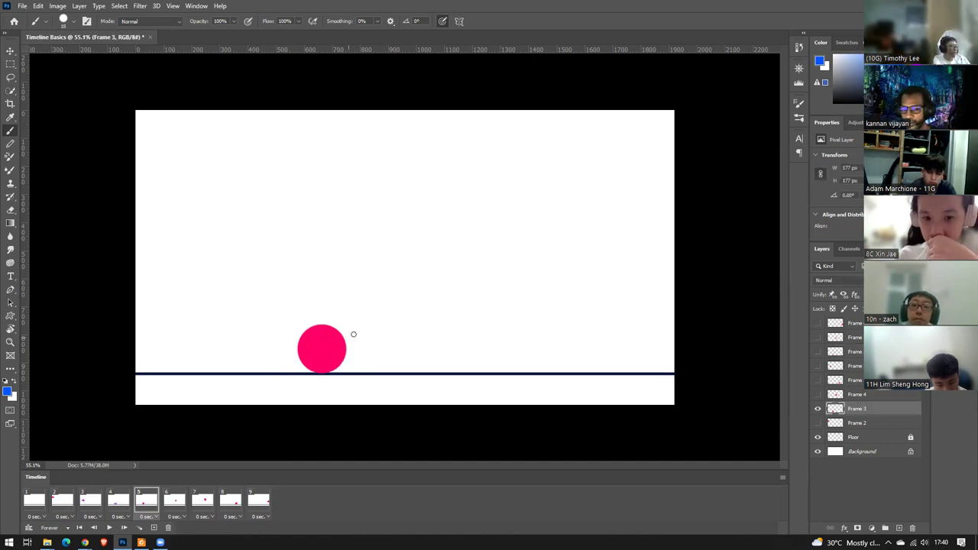
{"action": "mouse_move", "coordinate": [340, 334]}
{"action": "left_mouse_down"}
{"action": "mouse_move", "coordinate": [345, 324]}
{"action": "mouse_move", "coordinate": [377, 370]}
{"action": "left_mouse_up"}
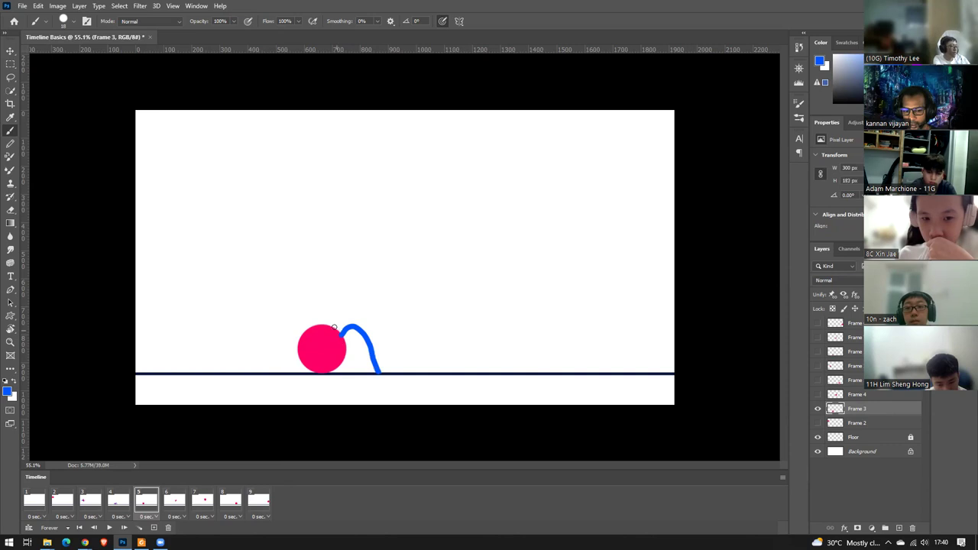
{"action": "left_click_drag", "start_coordinate": [337, 314], "coordinate": [349, 374]}
{"action": "left_click_drag", "start_coordinate": [304, 314], "coordinate": [287, 372]}
{"action": "mouse_move", "coordinate": [299, 336]}
{"action": "left_mouse_down"}
{"action": "mouse_move", "coordinate": [266, 338]}
{"action": "mouse_move", "coordinate": [261, 369]}
{"action": "left_mouse_up"}
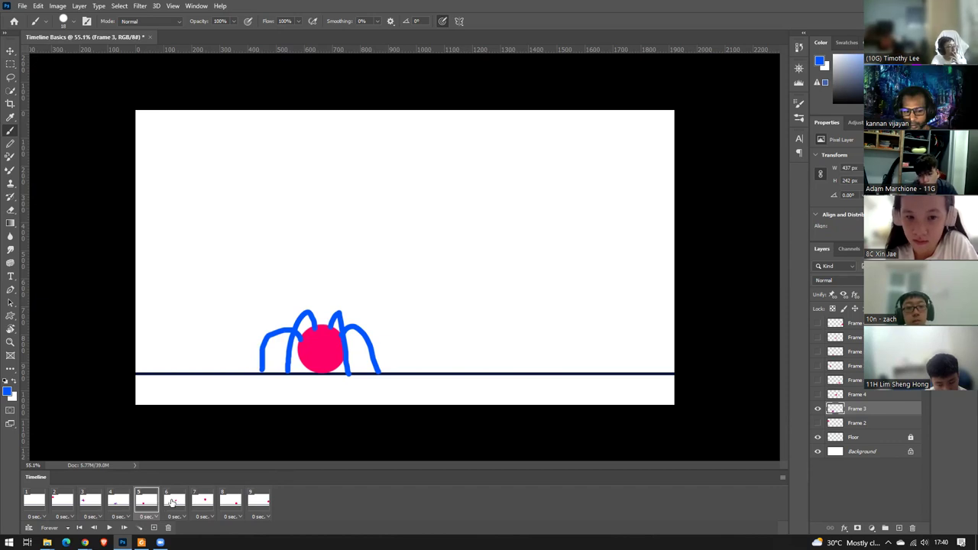
In frame 6, paint blue legs trailing around the rising stretched ball on the Frame 7 layer, redoing the front leg.
{"action": "left_click", "coordinate": [172, 502]}
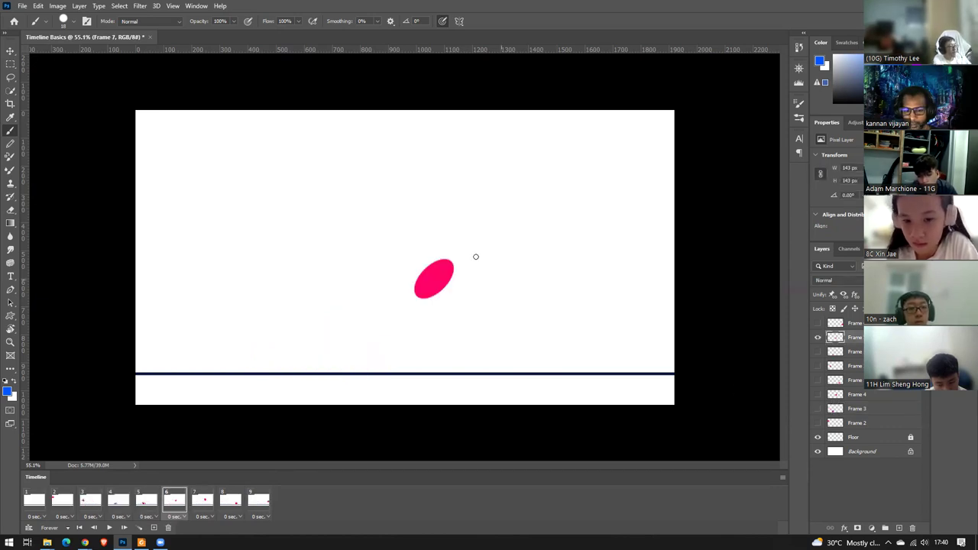
{"action": "mouse_move", "coordinate": [418, 277]}
{"action": "left_mouse_down"}
{"action": "mouse_move", "coordinate": [397, 296]}
{"action": "mouse_move", "coordinate": [403, 318]}
{"action": "mouse_move", "coordinate": [451, 302]}
{"action": "left_mouse_up"}
{"action": "mouse_move", "coordinate": [406, 268]}
{"action": "left_mouse_down"}
{"action": "mouse_move", "coordinate": [446, 265]}
{"action": "mouse_move", "coordinate": [467, 290]}
{"action": "left_mouse_up"}
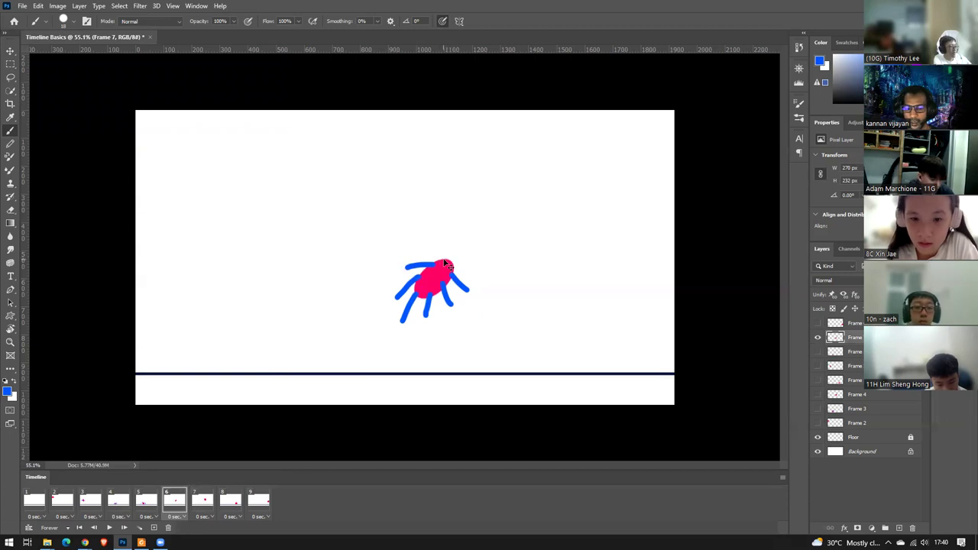
{"action": "key", "text": "ctrl+z"}
{"action": "mouse_move", "coordinate": [419, 249]}
{"action": "left_mouse_down"}
{"action": "mouse_move", "coordinate": [449, 262]}
{"action": "mouse_move", "coordinate": [460, 284]}
{"action": "left_mouse_up"}
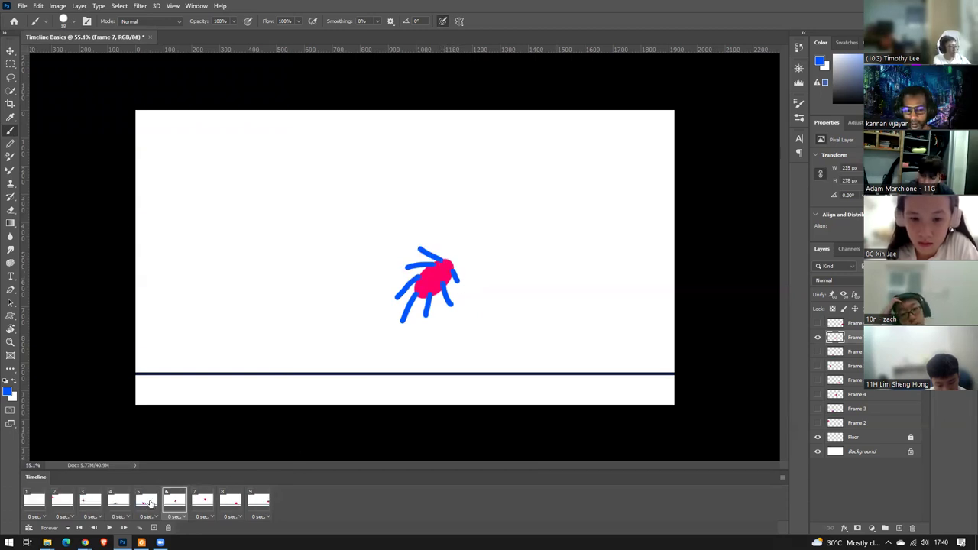
In frame 7, paint curved blue legs all around the round mid-air ball on the Frame 4 layer.
{"action": "left_click", "coordinate": [204, 503]}
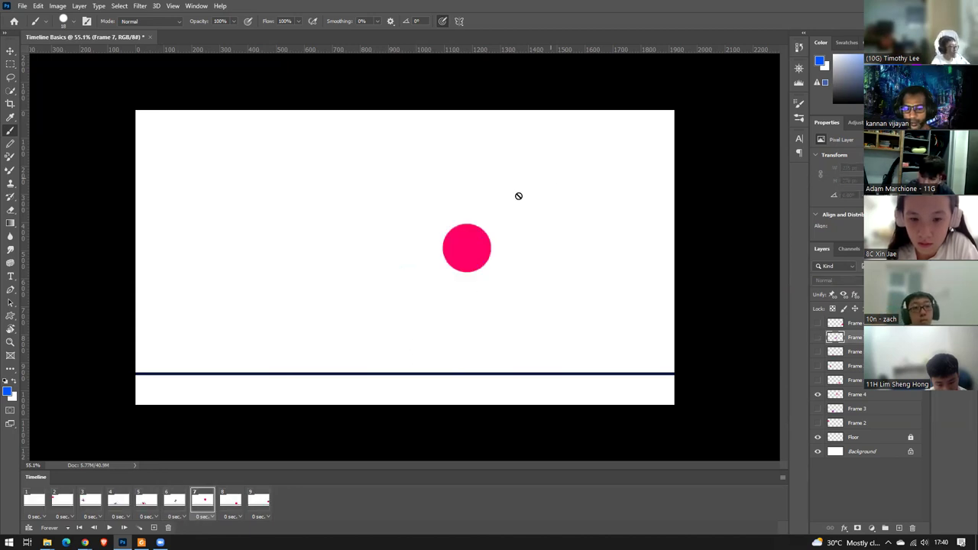
{"action": "left_click", "coordinate": [857, 394]}
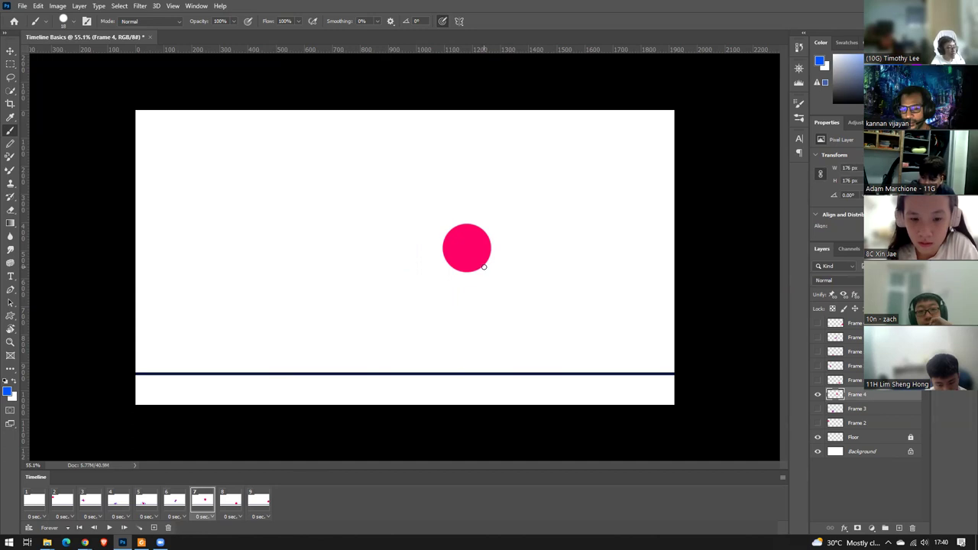
{"action": "mouse_move", "coordinate": [492, 246]}
{"action": "left_mouse_down"}
{"action": "mouse_move", "coordinate": [458, 280]}
{"action": "mouse_move", "coordinate": [430, 250]}
{"action": "mouse_move", "coordinate": [435, 223]}
{"action": "mouse_move", "coordinate": [453, 226]}
{"action": "mouse_move", "coordinate": [461, 212]}
{"action": "mouse_move", "coordinate": [503, 239]}
{"action": "left_mouse_up"}
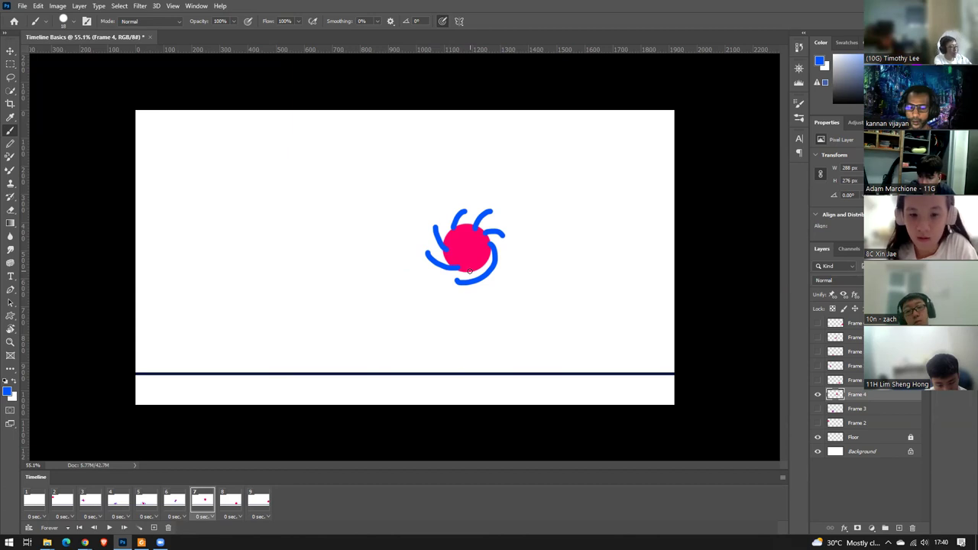
{"action": "mouse_move", "coordinate": [481, 263]}
{"action": "left_mouse_down"}
{"action": "mouse_move", "coordinate": [513, 273]}
{"action": "mouse_move", "coordinate": [478, 273]}
{"action": "mouse_move", "coordinate": [487, 288]}
{"action": "left_mouse_up"}
In frame 8, paint arched blue legs on both sides of the landed ball on the Frame 5 layer, plus one raised leg.
{"action": "left_click", "coordinate": [230, 500]}
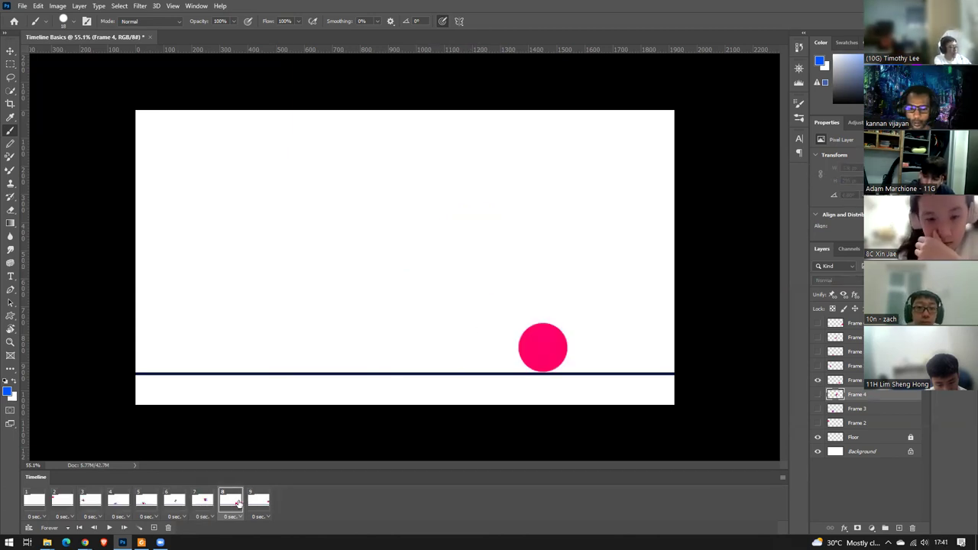
{"action": "left_click", "coordinate": [848, 381]}
{"action": "mouse_move", "coordinate": [573, 349]}
{"action": "left_mouse_down"}
{"action": "mouse_move", "coordinate": [589, 369]}
{"action": "mouse_move", "coordinate": [600, 329]}
{"action": "mouse_move", "coordinate": [623, 367]}
{"action": "left_mouse_up"}
{"action": "left_click_drag", "start_coordinate": [548, 327], "coordinate": [597, 363]}
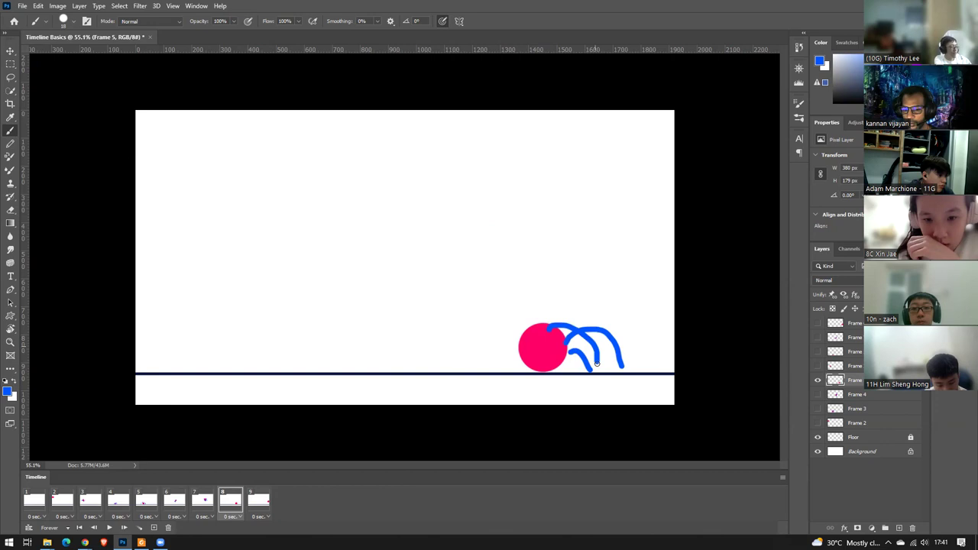
{"action": "mouse_move", "coordinate": [529, 327]}
{"action": "left_mouse_down"}
{"action": "mouse_move", "coordinate": [487, 369]}
{"action": "mouse_move", "coordinate": [497, 374]}
{"action": "left_mouse_up"}
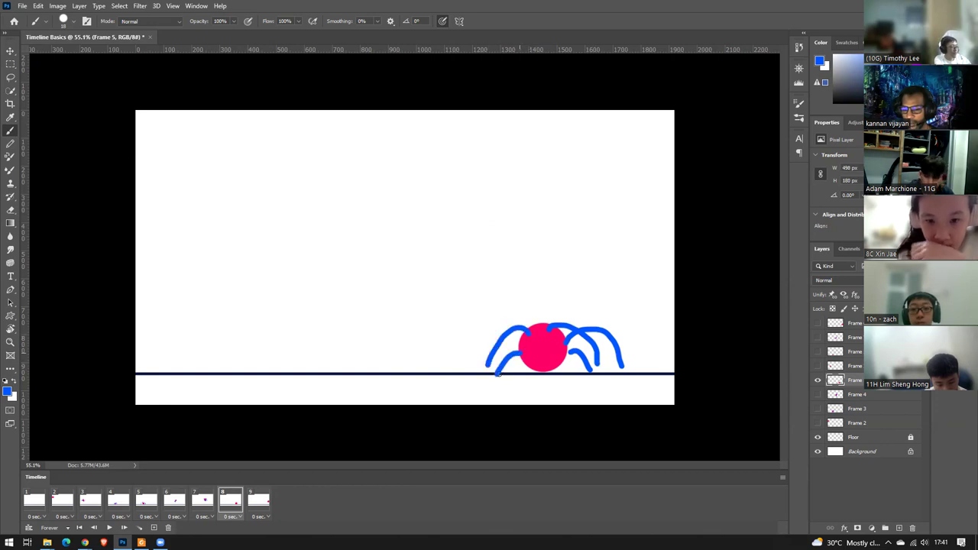
{"action": "left_click_drag", "start_coordinate": [520, 337], "coordinate": [457, 364]}
{"action": "left_click_drag", "start_coordinate": [527, 327], "coordinate": [511, 304]}
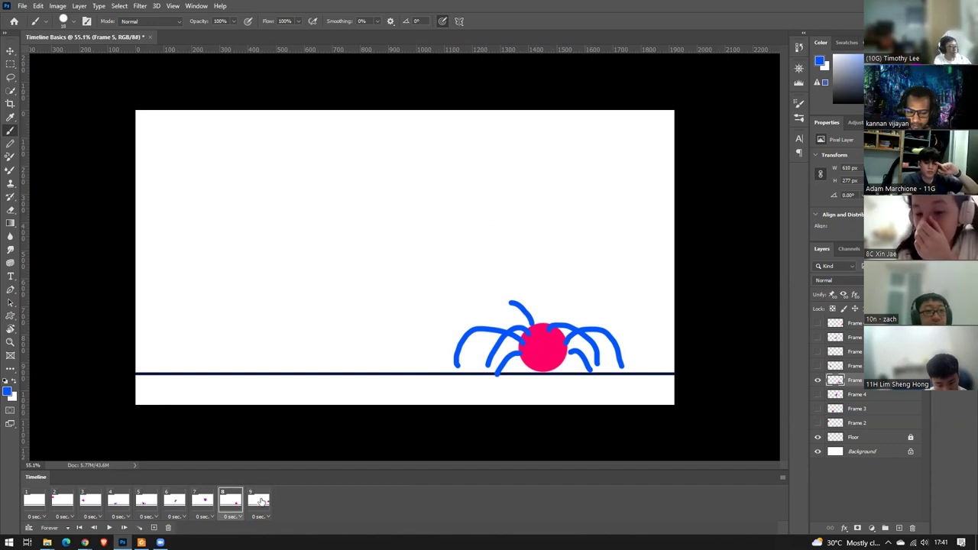
In frame 9, paint four short blue legs below the exiting ball on the Frame 6 layer, and play the animation from frame 2.
{"action": "left_click", "coordinate": [258, 501]}
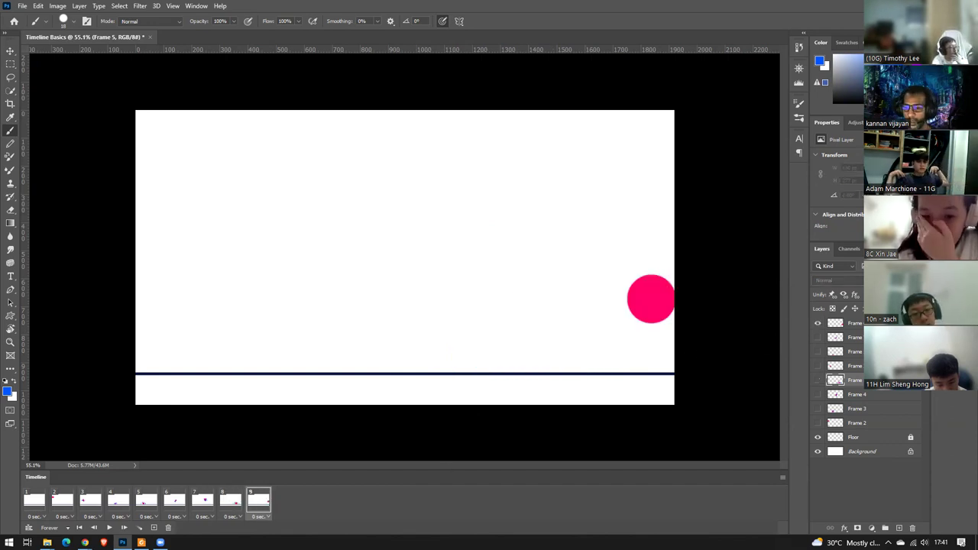
{"action": "left_click", "coordinate": [631, 310], "text": "ctrl"}
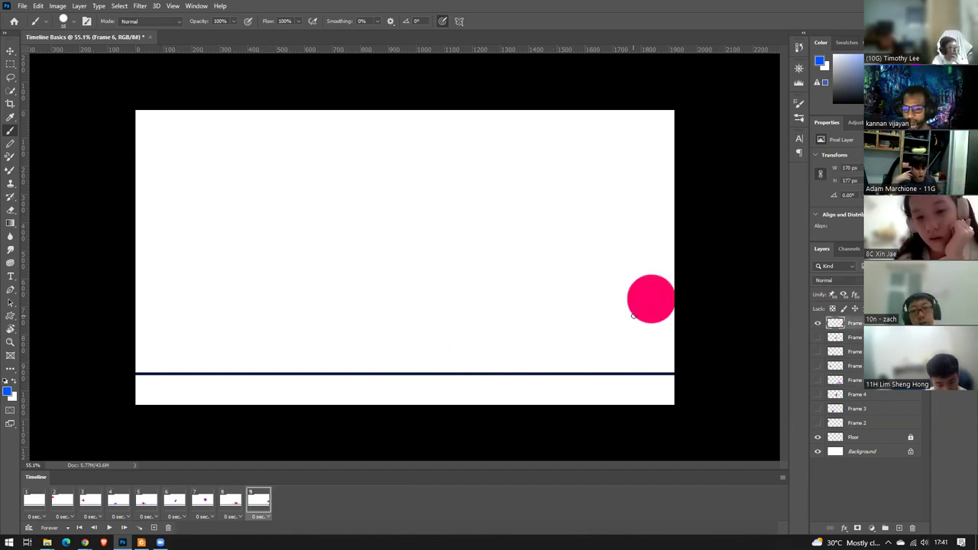
{"action": "mouse_move", "coordinate": [627, 336]}
{"action": "left_mouse_down"}
{"action": "mouse_move", "coordinate": [625, 345]}
{"action": "mouse_move", "coordinate": [650, 342]}
{"action": "left_mouse_up"}
{"action": "left_click_drag", "start_coordinate": [634, 306], "coordinate": [605, 321]}
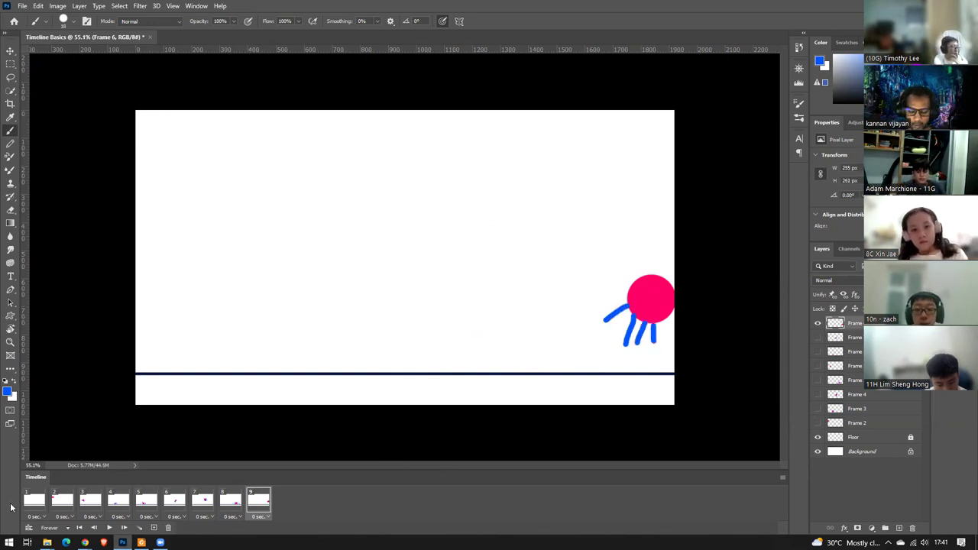
{"action": "left_click", "coordinate": [60, 502]}
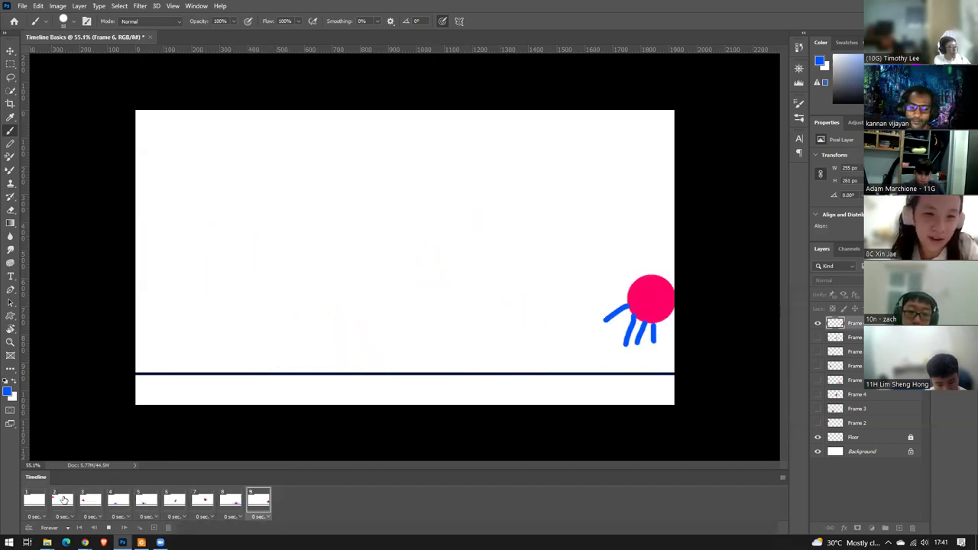
Compare frames 2 to 4, and in frame 3 paint two more blue legs on the falling ball on the Frame 3_Stretch layer.
{"action": "key", "text": "space"}
{"action": "left_click", "coordinate": [69, 506]}
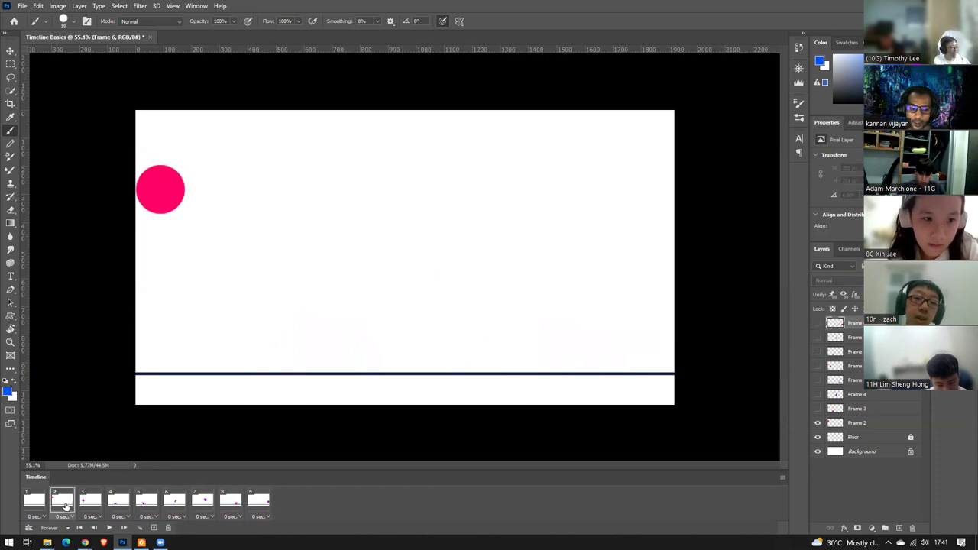
{"action": "left_click", "coordinate": [88, 505]}
{"action": "left_click", "coordinate": [121, 507]}
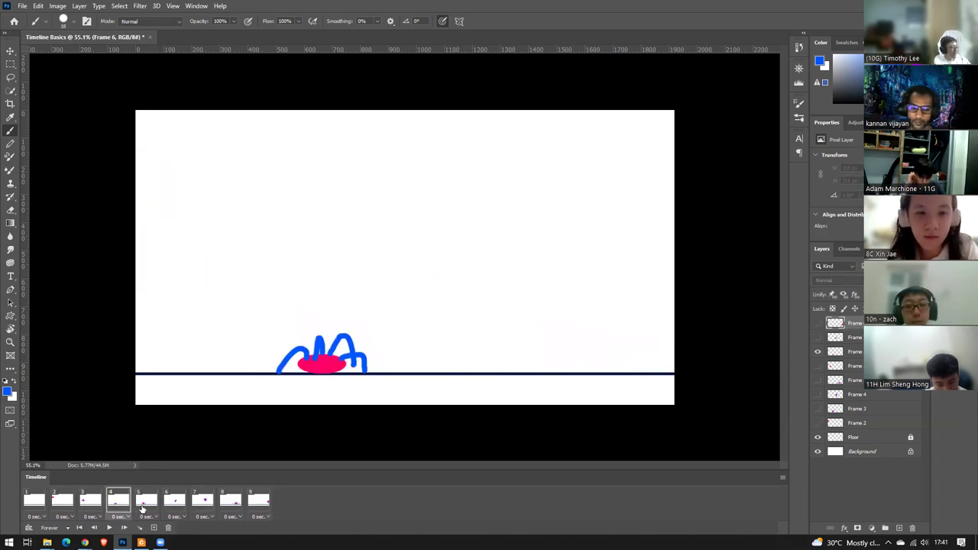
{"action": "left_click", "coordinate": [58, 511]}
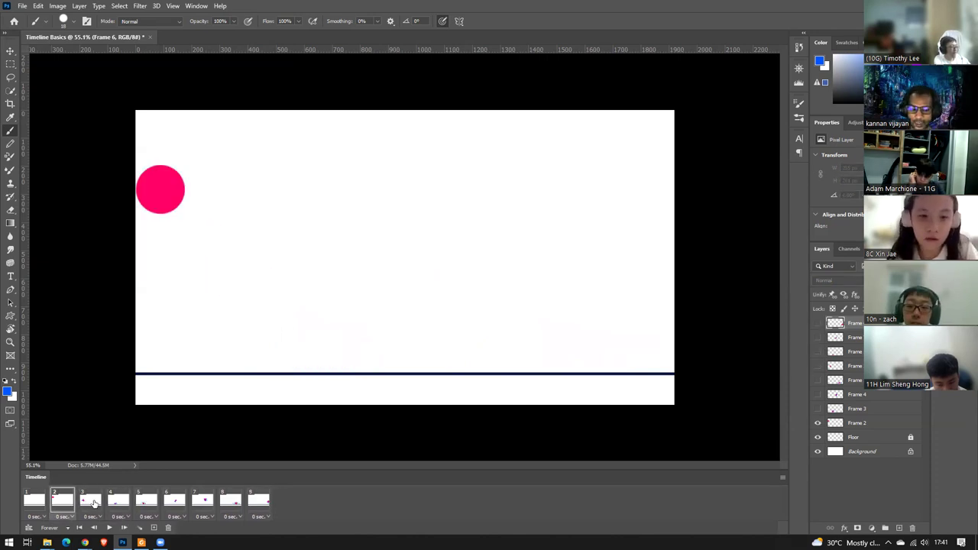
{"action": "left_click", "coordinate": [90, 502]}
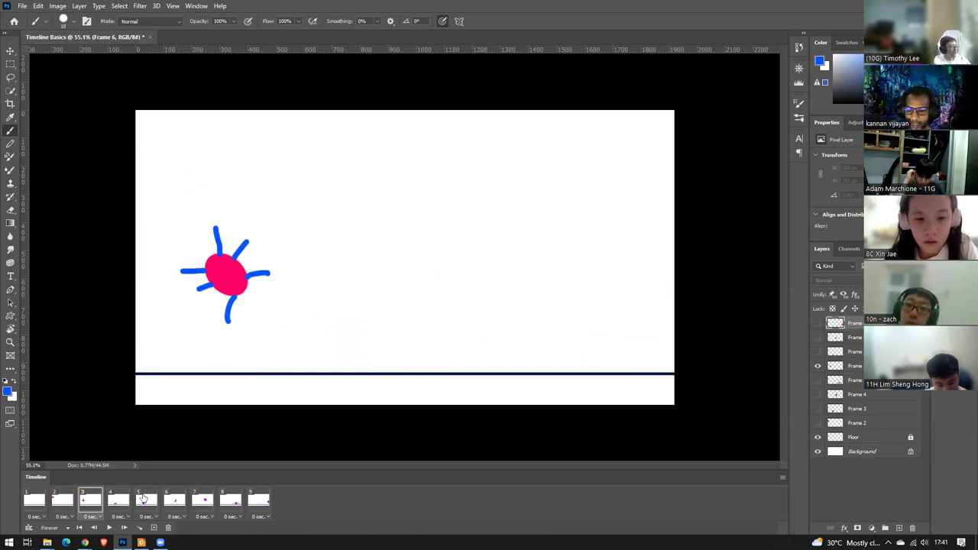
{"action": "left_click", "coordinate": [848, 366]}
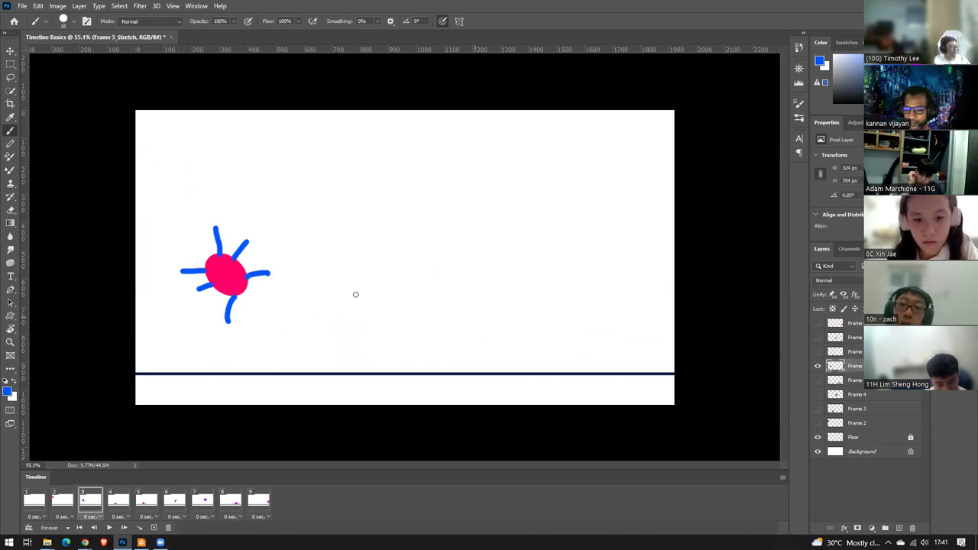
{"action": "left_click_drag", "start_coordinate": [246, 266], "coordinate": [268, 263]}
{"action": "left_click_drag", "start_coordinate": [221, 291], "coordinate": [214, 327]}
Play the animation to check the leg movement and stop it at frame 2.
{"action": "key", "text": "space"}
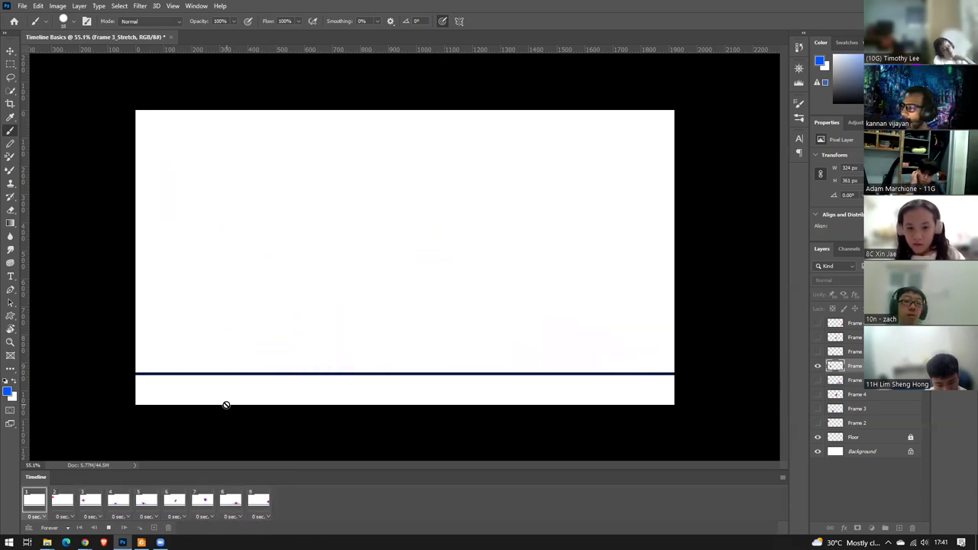
{"action": "key", "text": "space"}
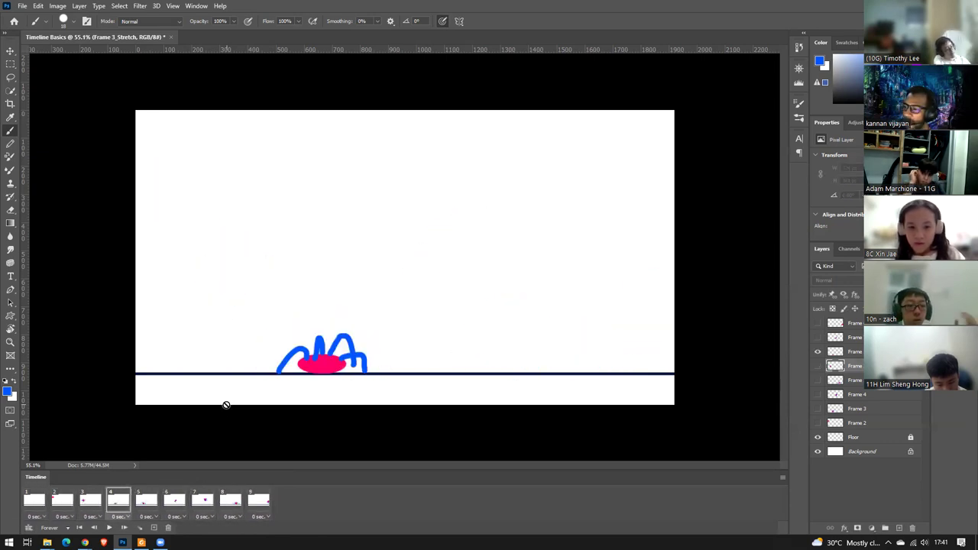
{"action": "key", "text": "space"}
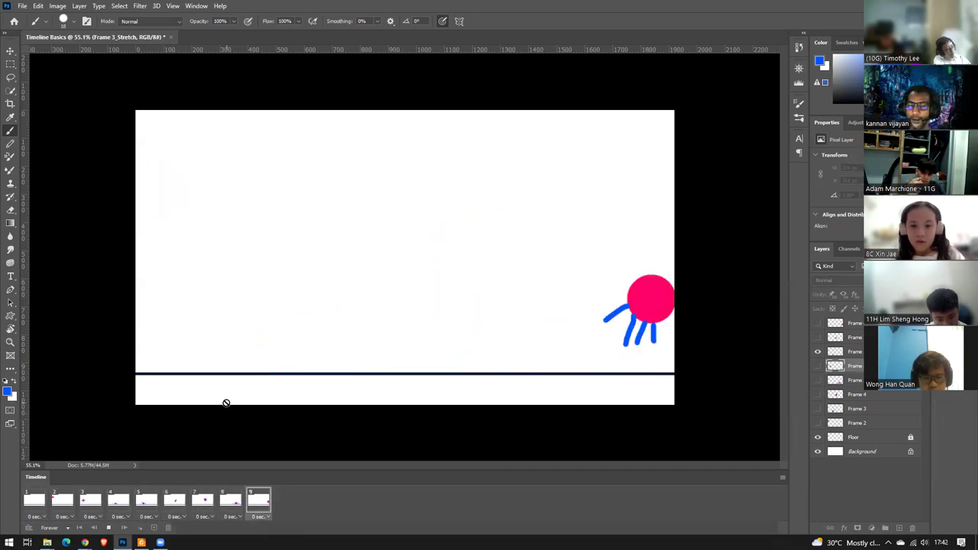
{"action": "key", "text": "space"}
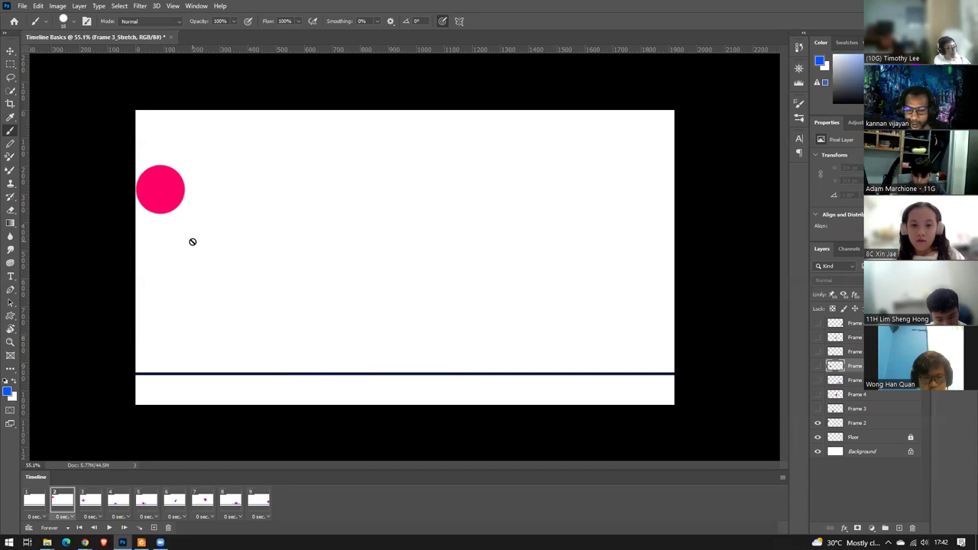
In frame 2, paint seven blue legs around the entering ball on the Frame 2 layer.
{"action": "left_click", "coordinate": [867, 426]}
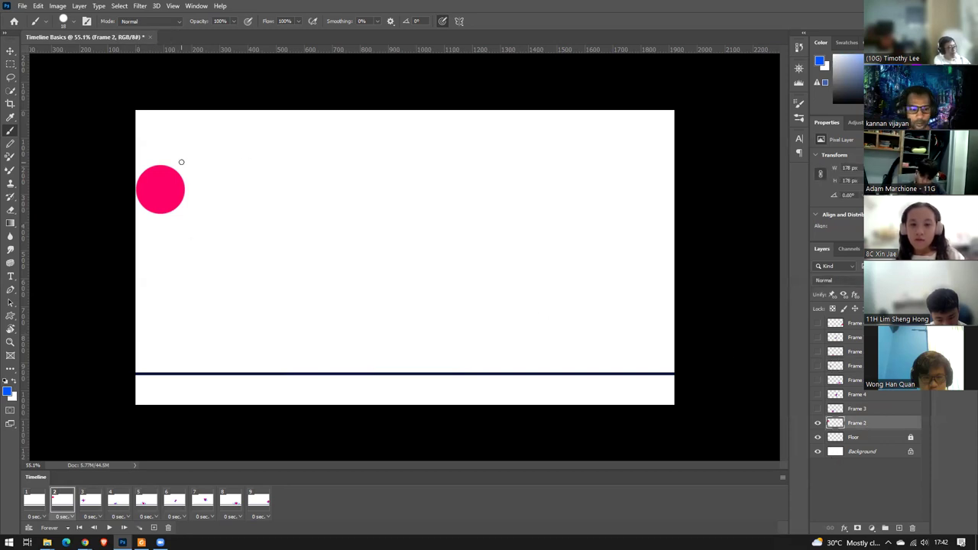
{"action": "mouse_move", "coordinate": [175, 161]}
{"action": "left_mouse_down"}
{"action": "mouse_move", "coordinate": [197, 169]}
{"action": "mouse_move", "coordinate": [183, 177]}
{"action": "mouse_move", "coordinate": [214, 202]}
{"action": "mouse_move", "coordinate": [180, 199]}
{"action": "mouse_move", "coordinate": [207, 213]}
{"action": "mouse_move", "coordinate": [159, 243]}
{"action": "left_mouse_up"}
{"action": "left_click_drag", "start_coordinate": [141, 202], "coordinate": [141, 221]}
{"action": "left_click_drag", "start_coordinate": [153, 164], "coordinate": [169, 150]}
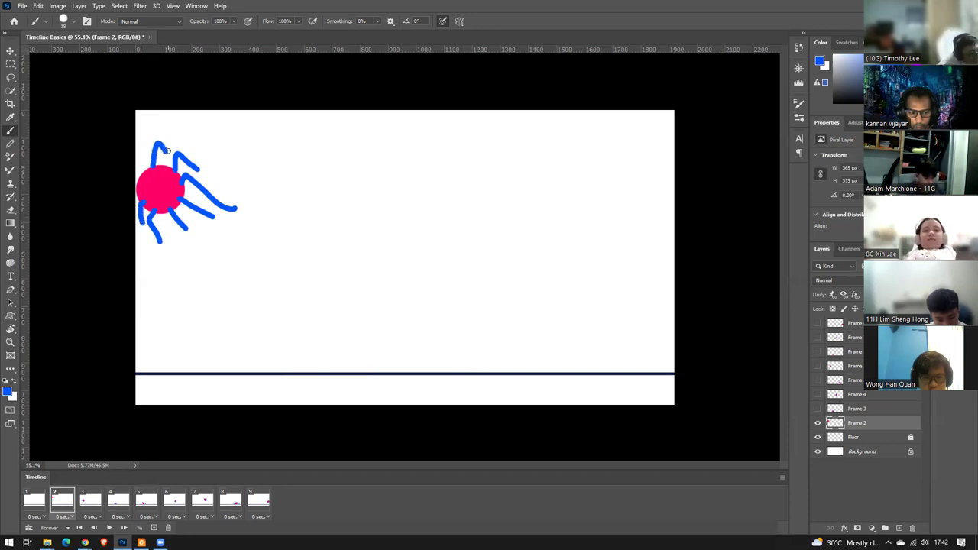
Play back the full spider animation and examine frames 2 to 5 individually.
{"action": "key", "text": "space"}
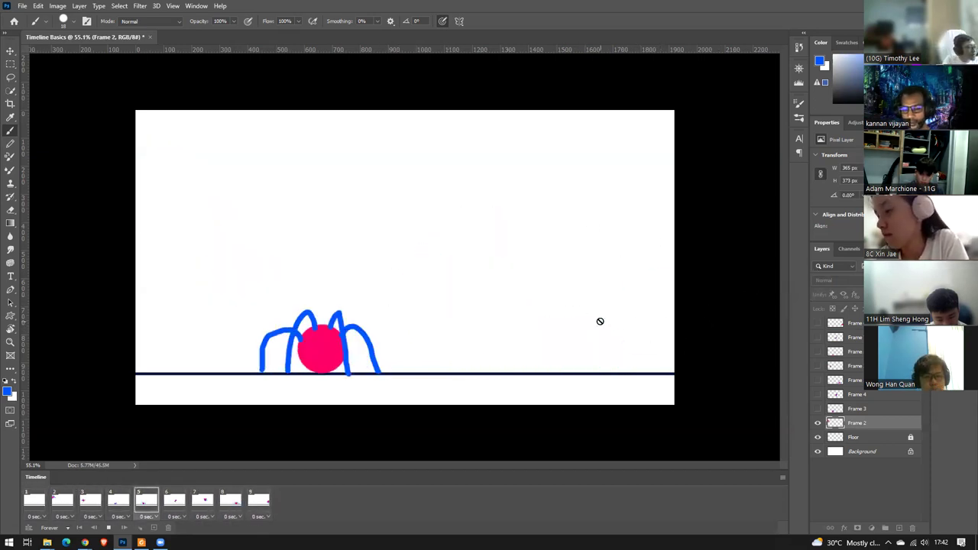
{"action": "key", "text": "space"}
{"action": "key", "text": "space"}
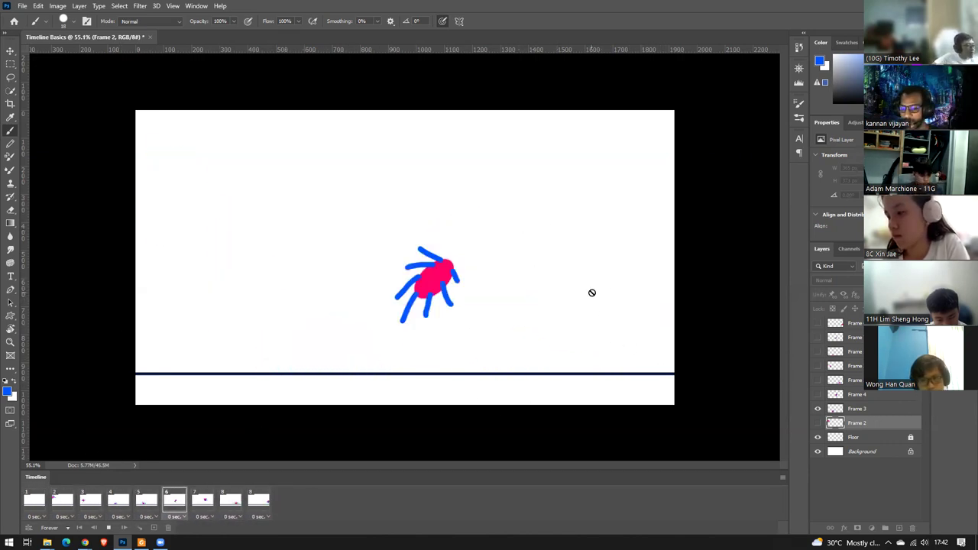
{"action": "key", "text": "space"}
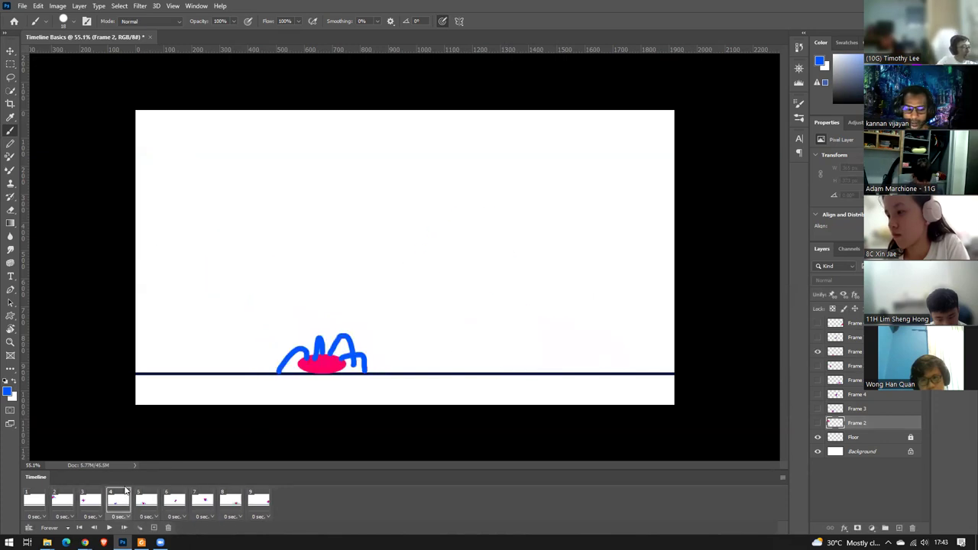
{"action": "left_click", "coordinate": [63, 500]}
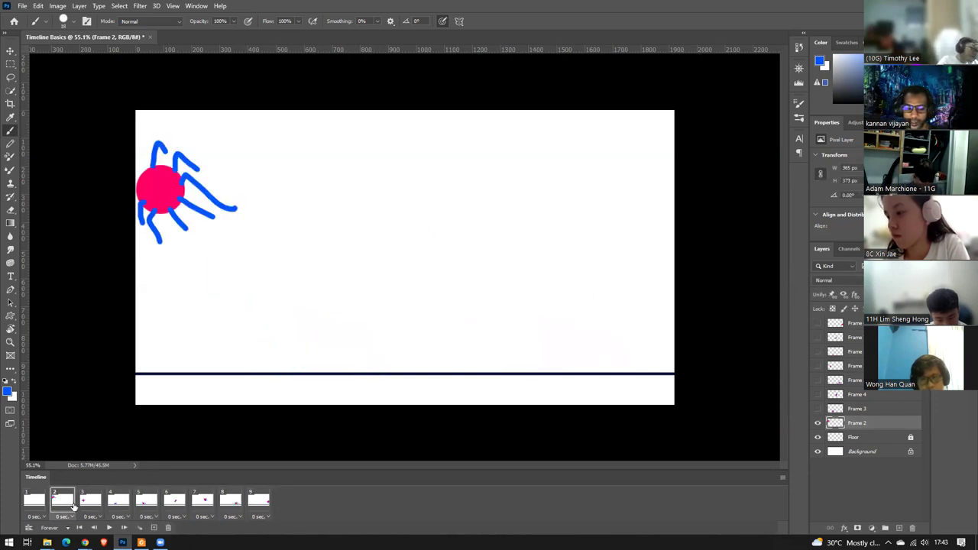
{"action": "left_click", "coordinate": [91, 500]}
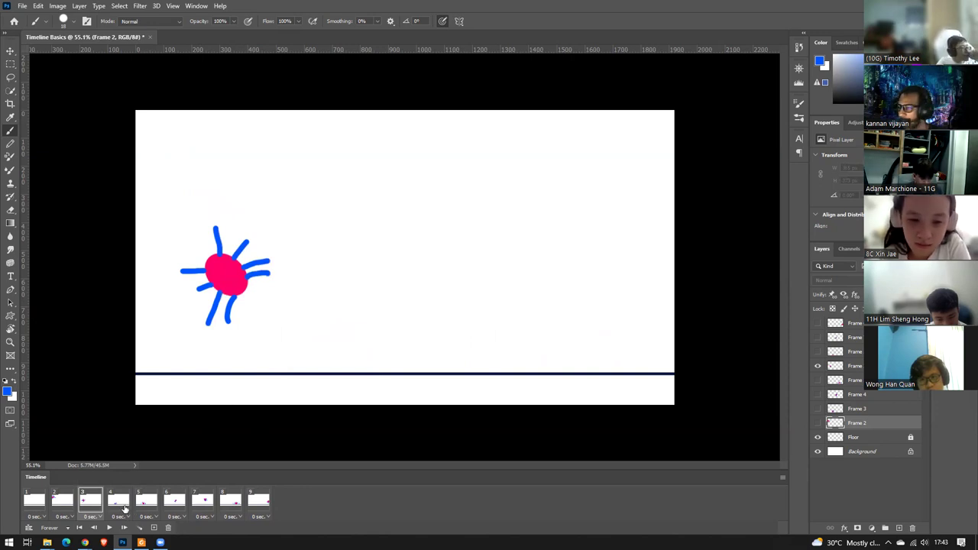
{"action": "left_click", "coordinate": [144, 505]}
{"action": "left_click", "coordinate": [85, 501]}
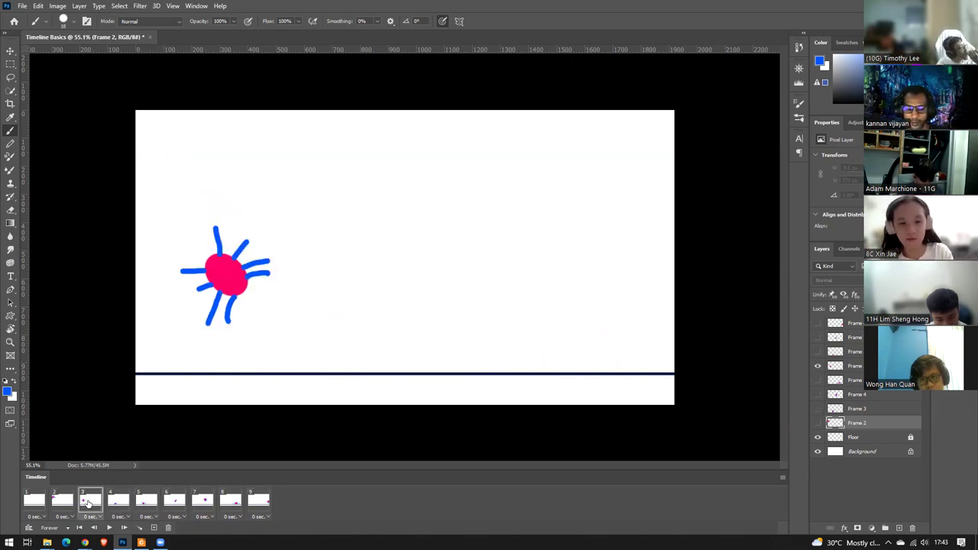
{"action": "left_click", "coordinate": [120, 501]}
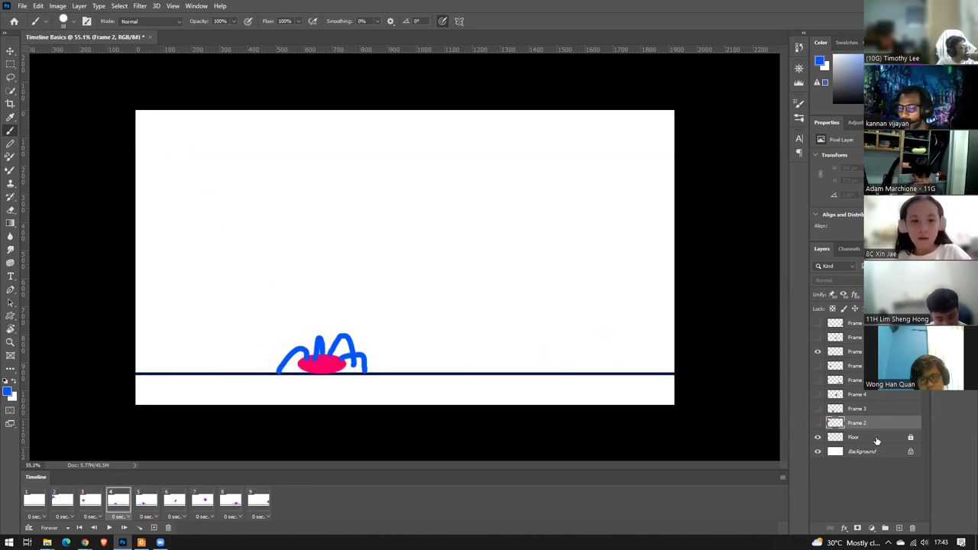
Group all the frame layers above the Floor layer and name the group Spider.
{"action": "left_click", "coordinate": [876, 438]}
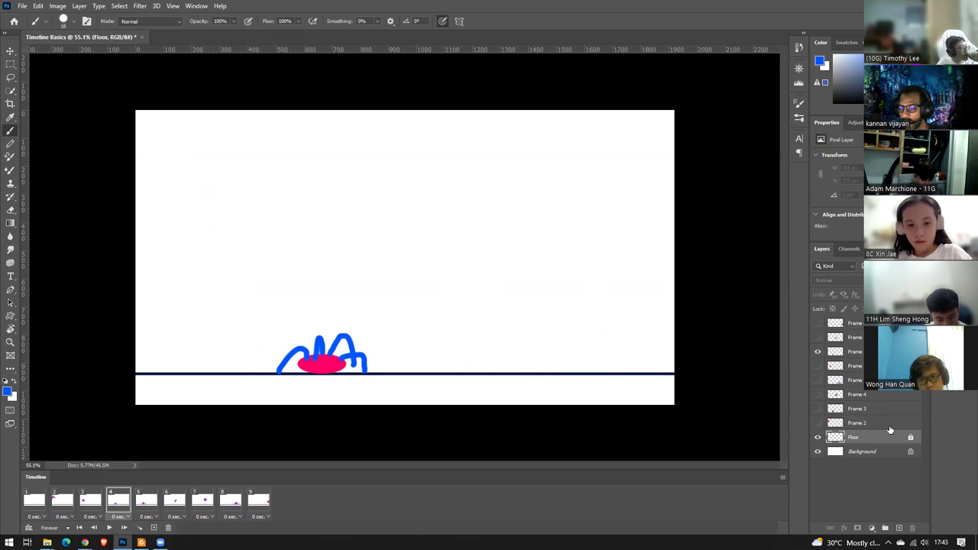
{"action": "left_click", "coordinate": [886, 424]}
{"action": "left_click", "coordinate": [857, 408], "text": "shift"}
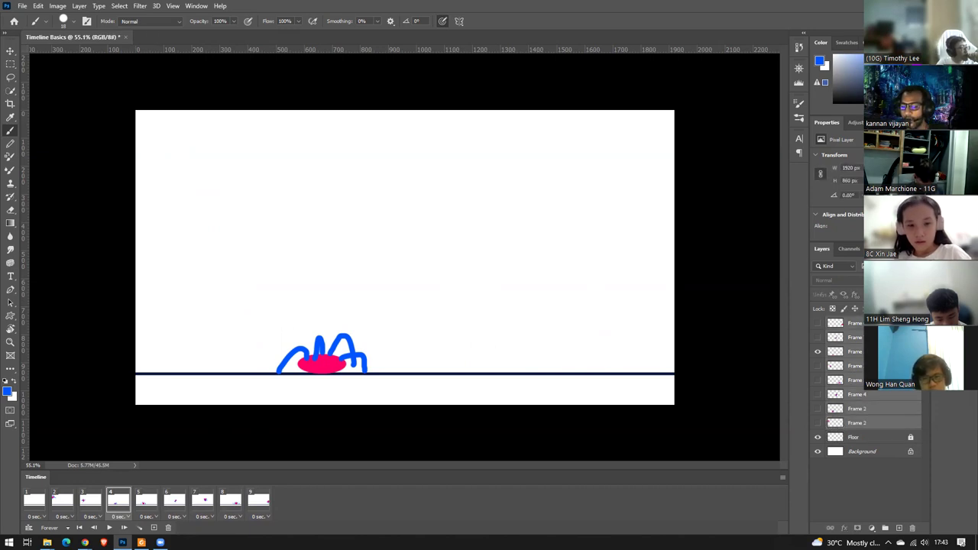
{"action": "key", "text": "ctrl+g"}
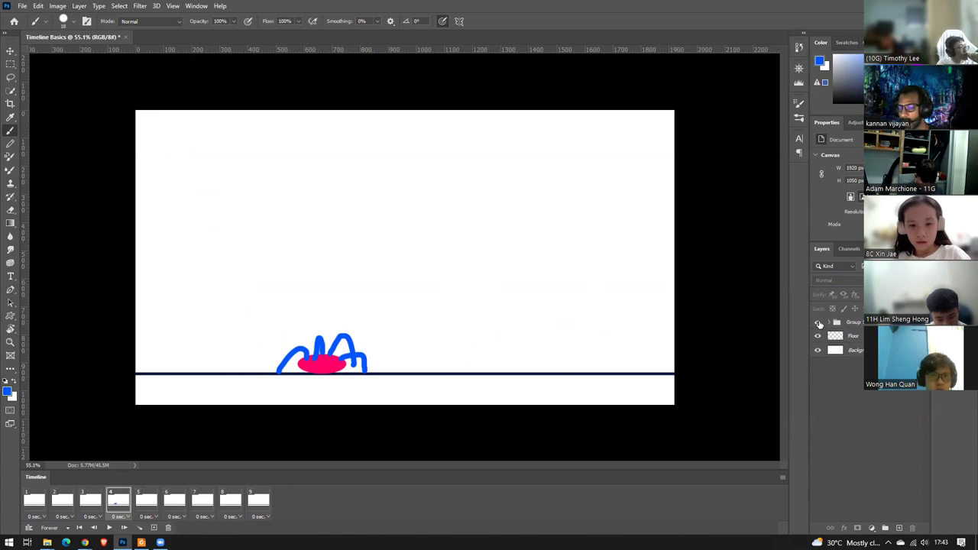
{"action": "left_click", "coordinate": [855, 324]}
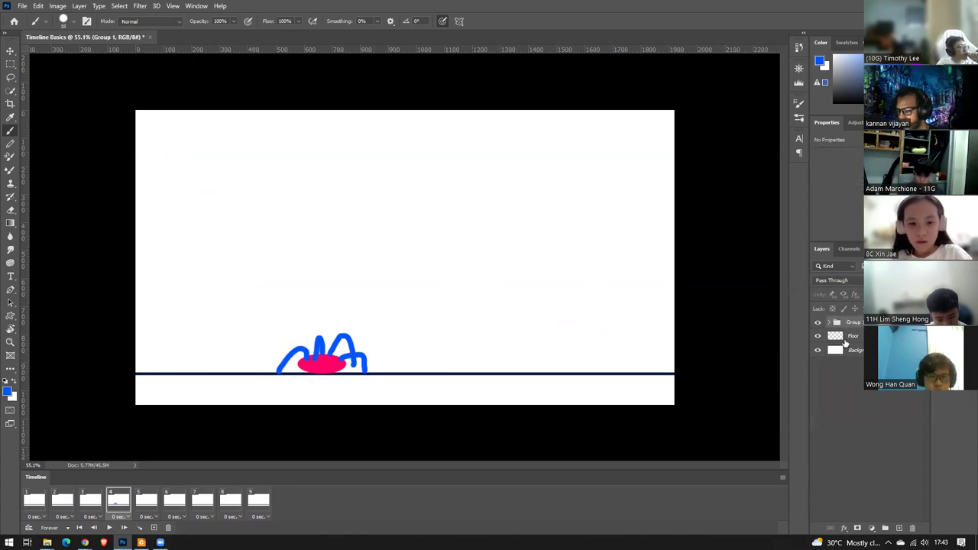
{"action": "double_click", "coordinate": [853, 322]}
{"action": "type", "text": "S"}
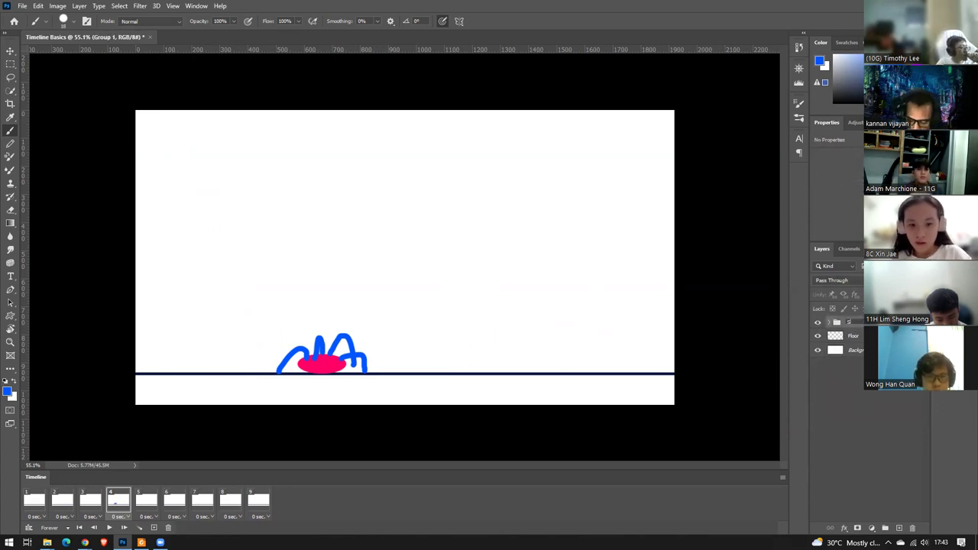
{"action": "type", "text": "pider"}
{"action": "key", "text": "Return"}
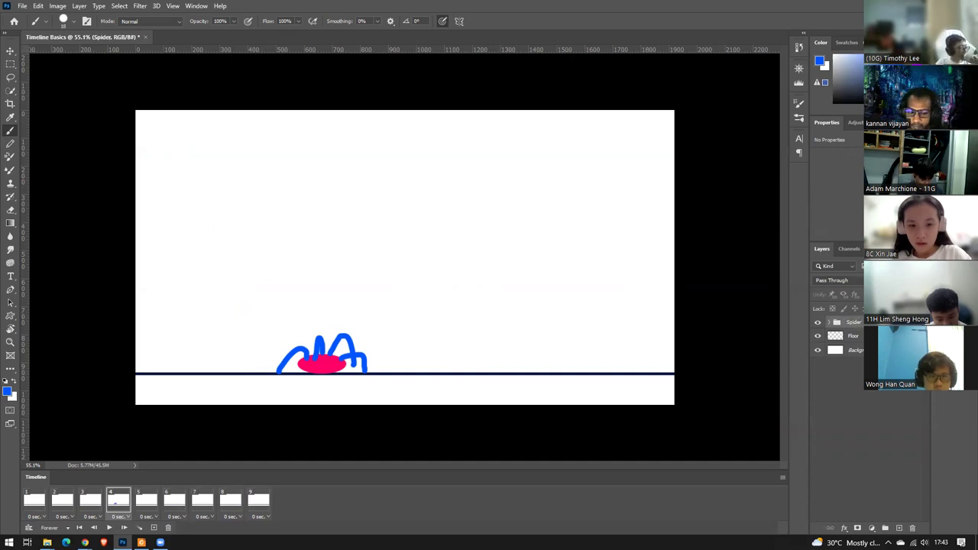
Check the Background and Floor layers and frames 2 and 3, and play the animation with the grouped layers.
{"action": "left_click", "coordinate": [875, 481]}
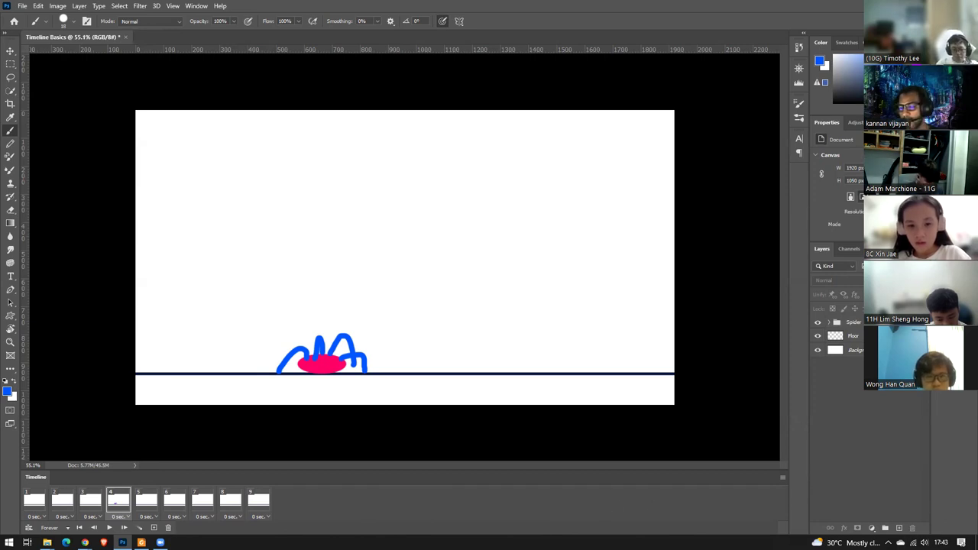
{"action": "left_click", "coordinate": [848, 350]}
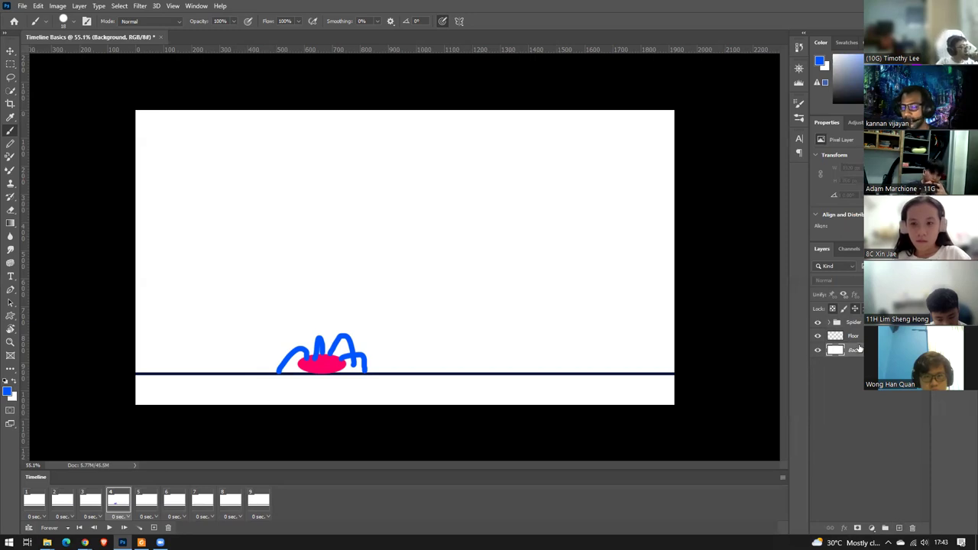
{"action": "left_click", "coordinate": [853, 335]}
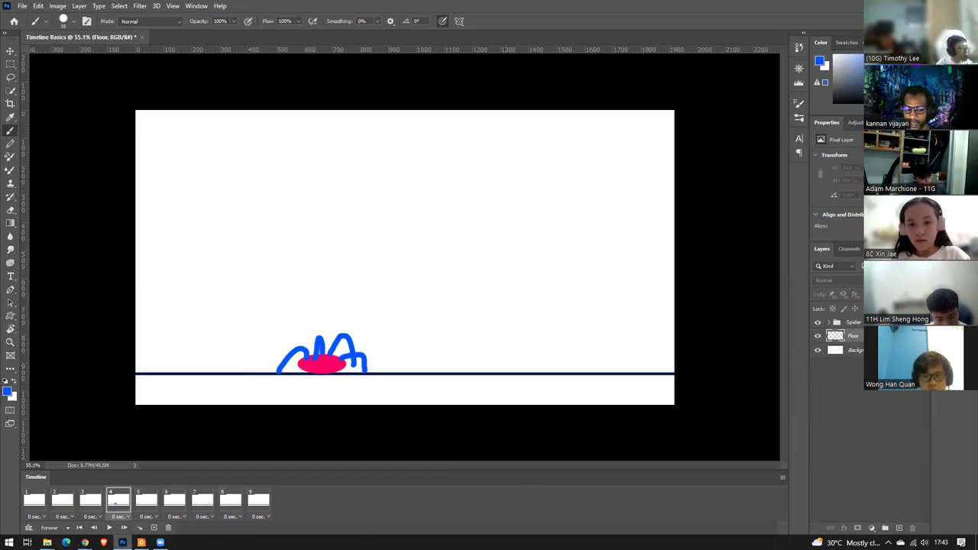
{"action": "left_click", "coordinate": [65, 507]}
{"action": "left_click", "coordinate": [90, 504]}
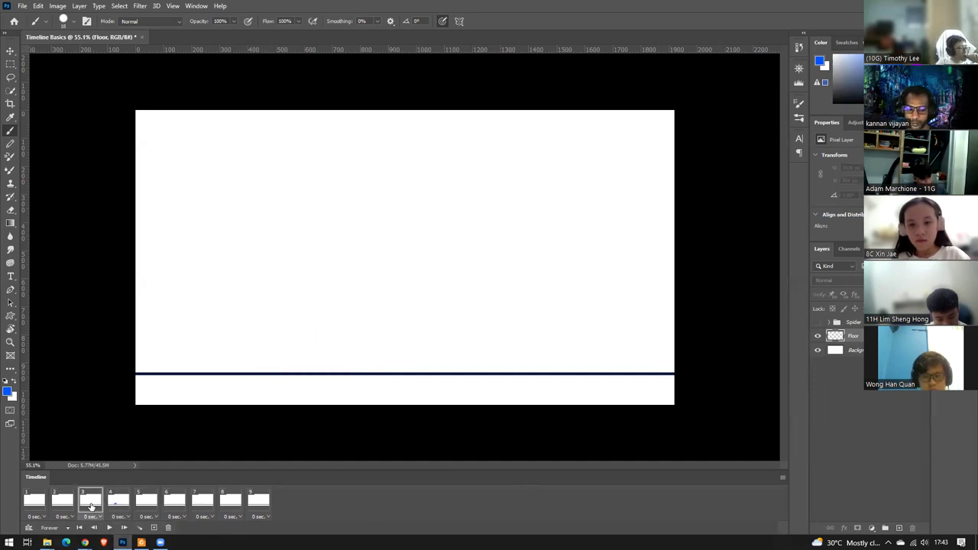
{"action": "key", "text": "space"}
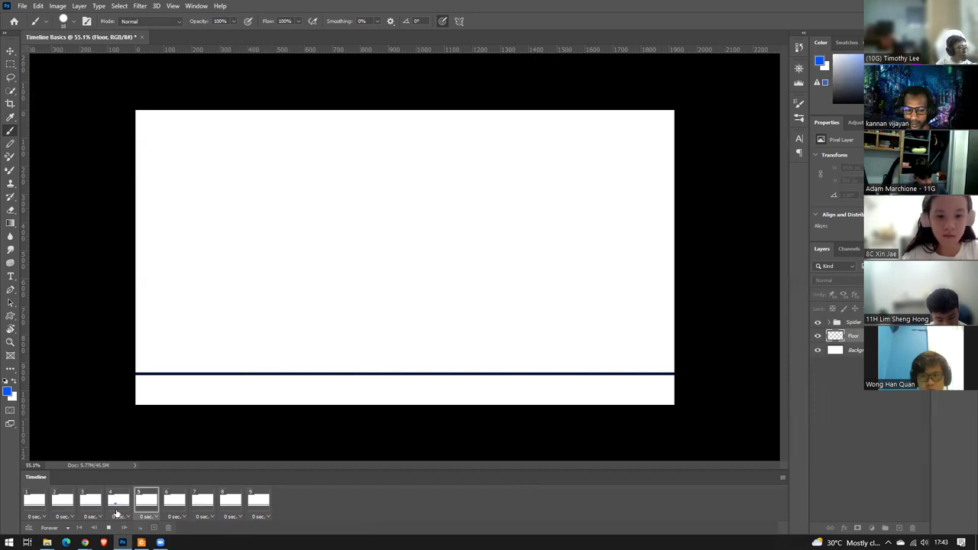
{"action": "key", "text": "space"}
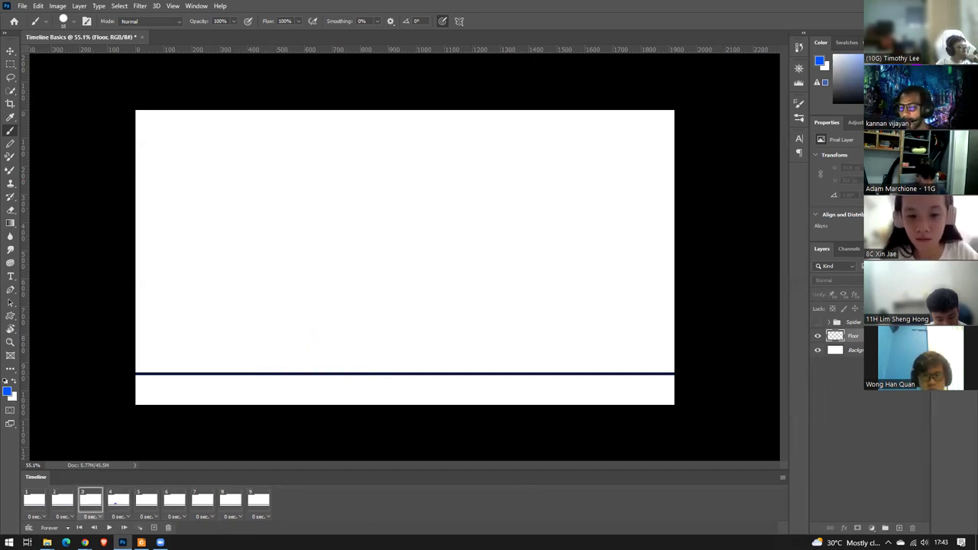
Make the Spider group visible in frame 5 and replay the animation, expanding the group to view its frame layers.
{"action": "left_click", "coordinate": [817, 323]}
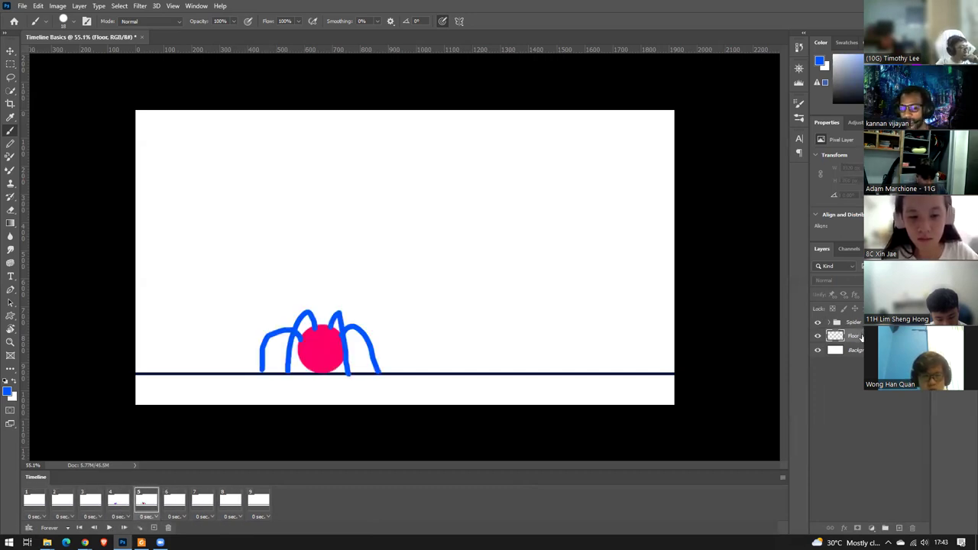
{"action": "key", "text": "space"}
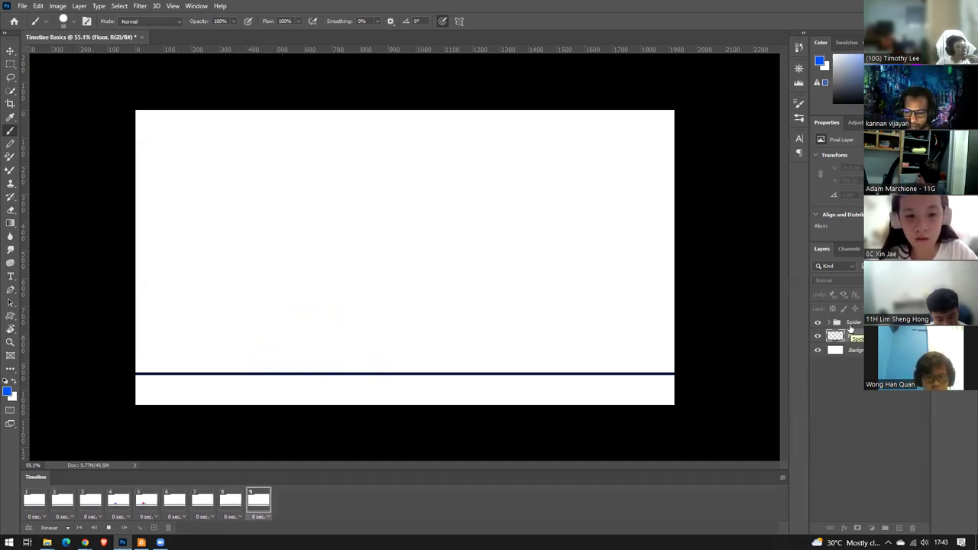
{"action": "key", "text": "space"}
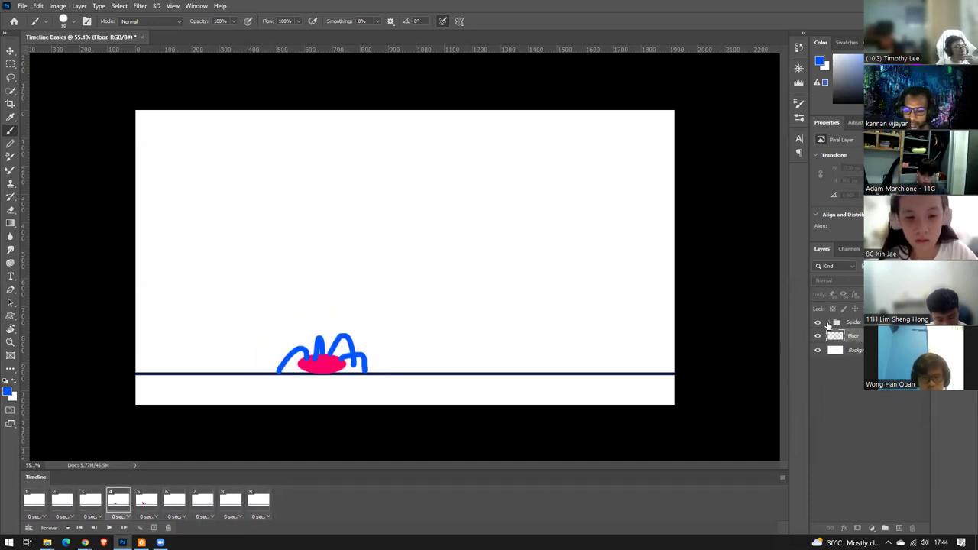
{"action": "left_click", "coordinate": [828, 323]}
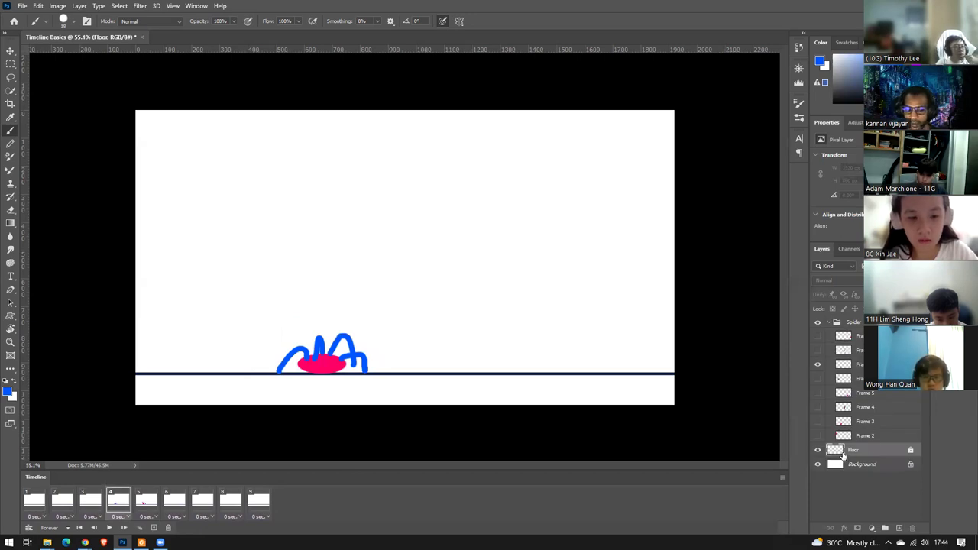
{"action": "key", "text": "space"}
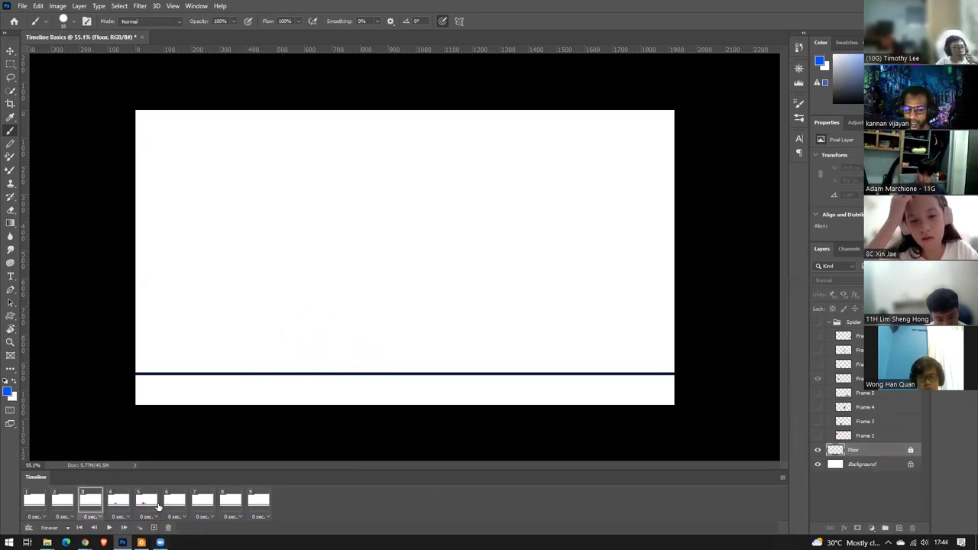
Stop the playback, convert the frame animation to a video timeline and convert it back to a frame animation.
{"action": "key", "text": "space"}
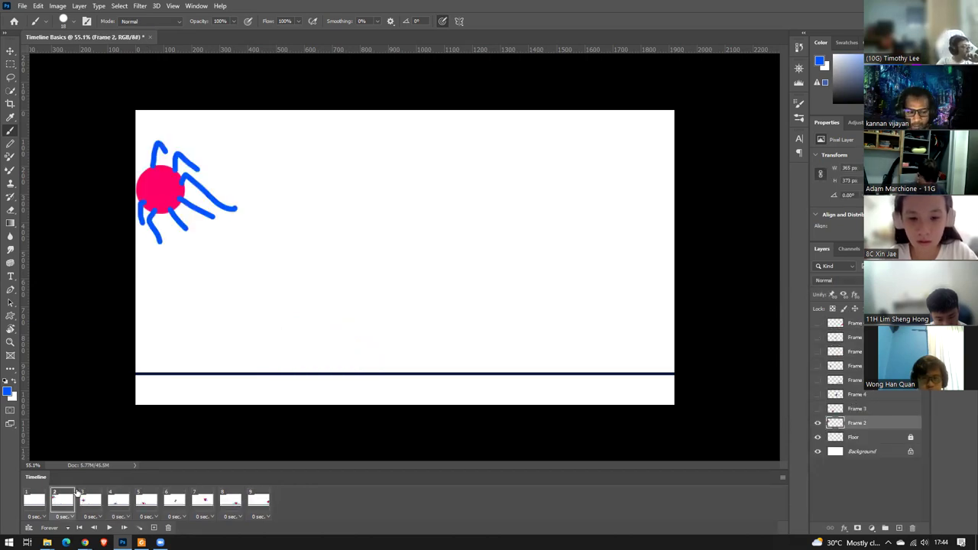
{"action": "left_click", "coordinate": [29, 528]}
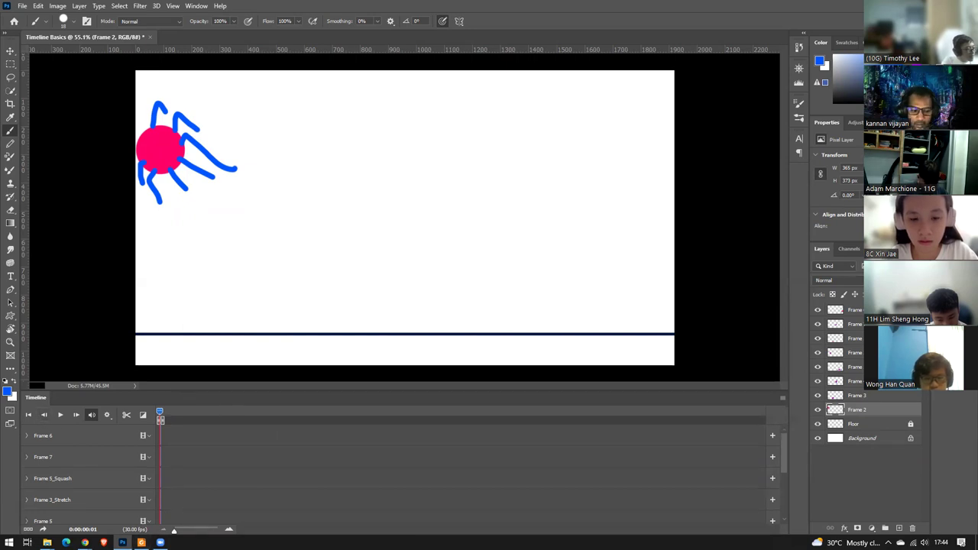
{"action": "left_click", "coordinate": [26, 529]}
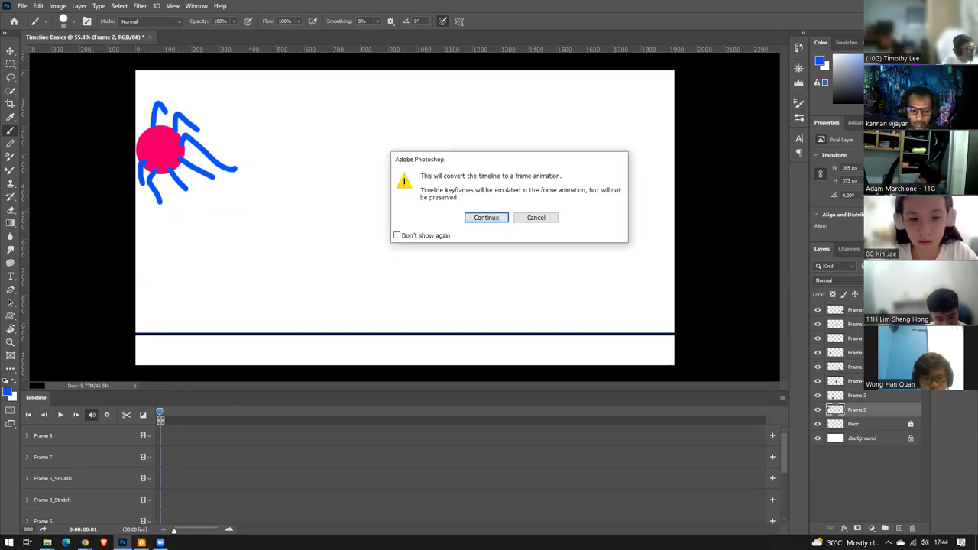
{"action": "left_click", "coordinate": [486, 217]}
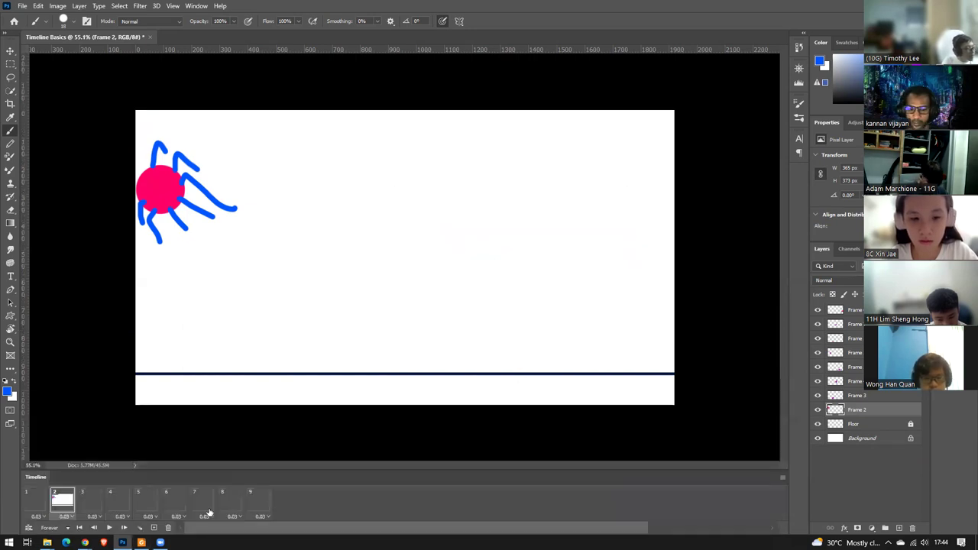
Examine individual frames of the reconverted animation, including frames 1, 2, 3, 6, 7 and 9.
{"action": "left_click", "coordinate": [34, 500]}
{"action": "left_click", "coordinate": [91, 499]}
{"action": "left_click", "coordinate": [175, 500]}
{"action": "left_click", "coordinate": [202, 500]}
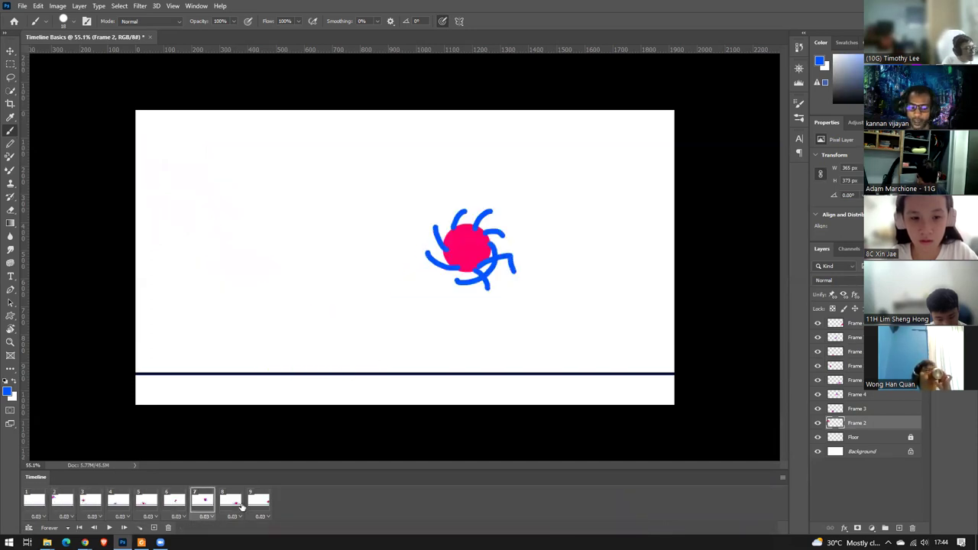
{"action": "left_click", "coordinate": [264, 501]}
{"action": "left_click", "coordinate": [63, 500]}
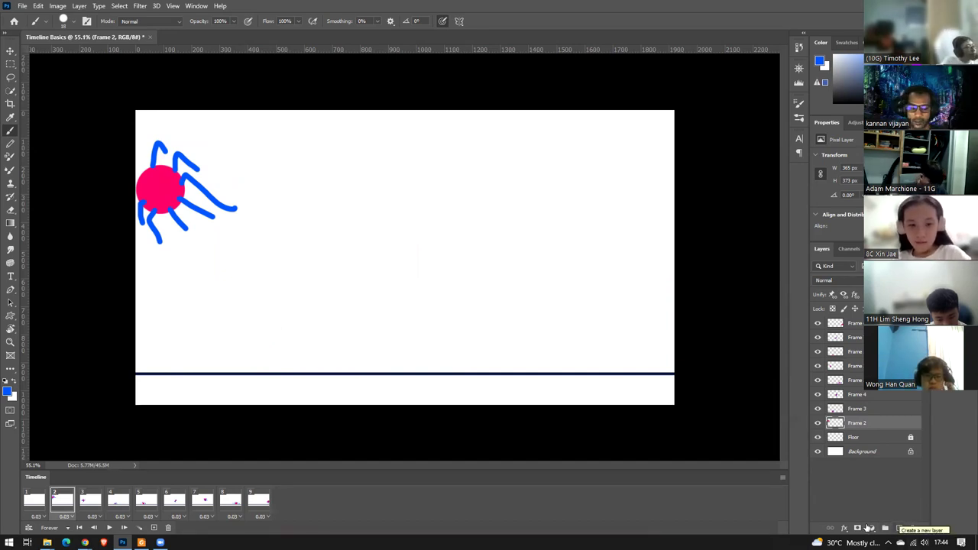
{"action": "left_click", "coordinate": [91, 500]}
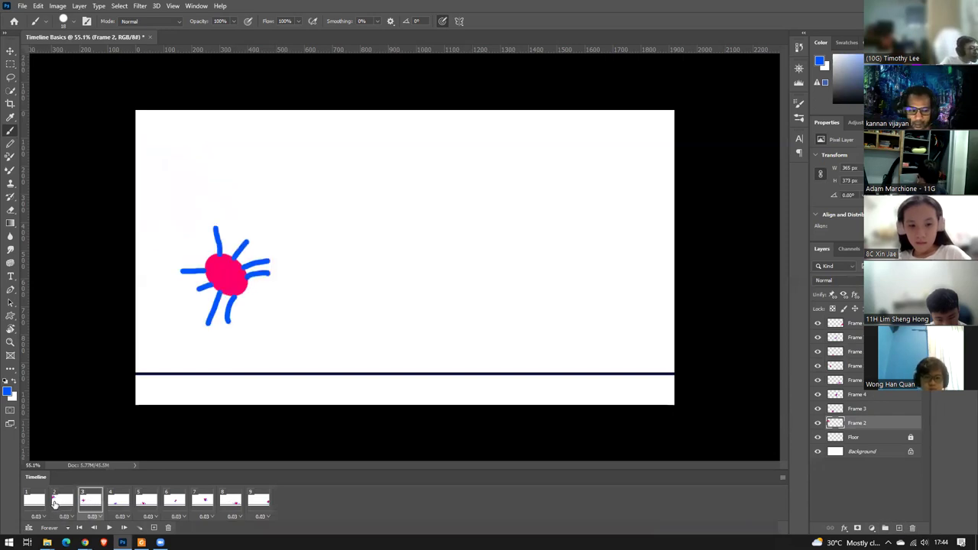
Add a new layer above the Frame 2 layer in frame 2 and paint a blue star-like blob of about 94 by 99 px beside the spider.
{"action": "left_click", "coordinate": [55, 502]}
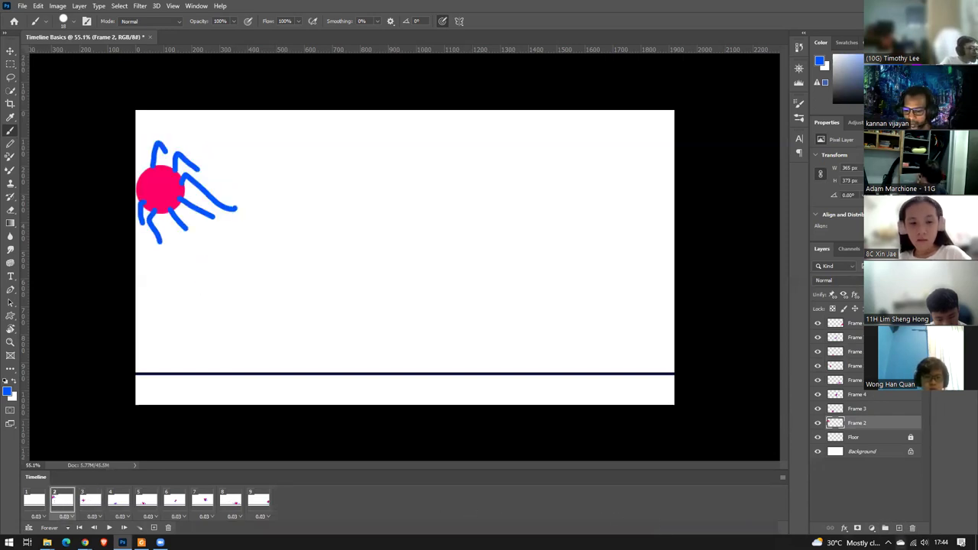
{"action": "left_click", "coordinate": [899, 529]}
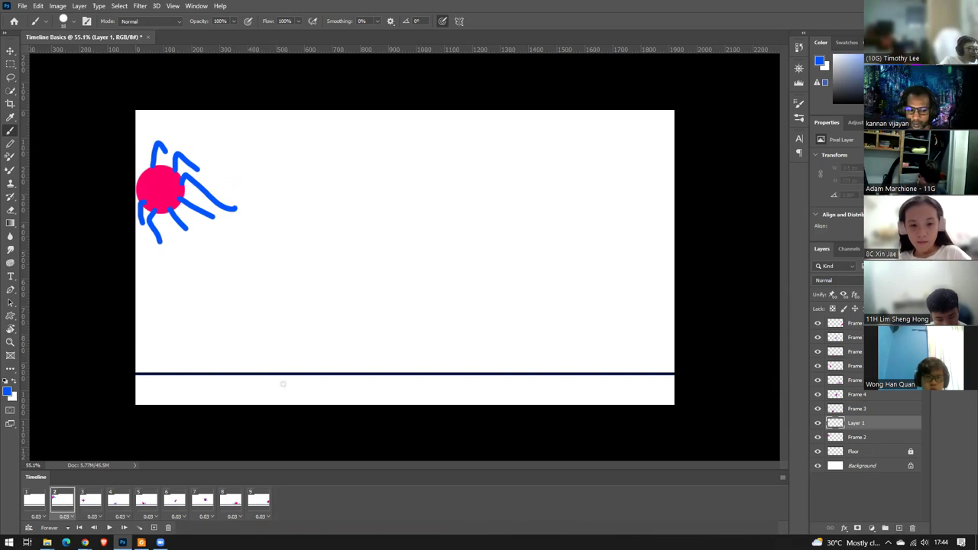
{"action": "mouse_move", "coordinate": [258, 158]}
{"action": "left_mouse_down"}
{"action": "mouse_move", "coordinate": [254, 148]}
{"action": "mouse_move", "coordinate": [263, 162]}
{"action": "left_mouse_up"}
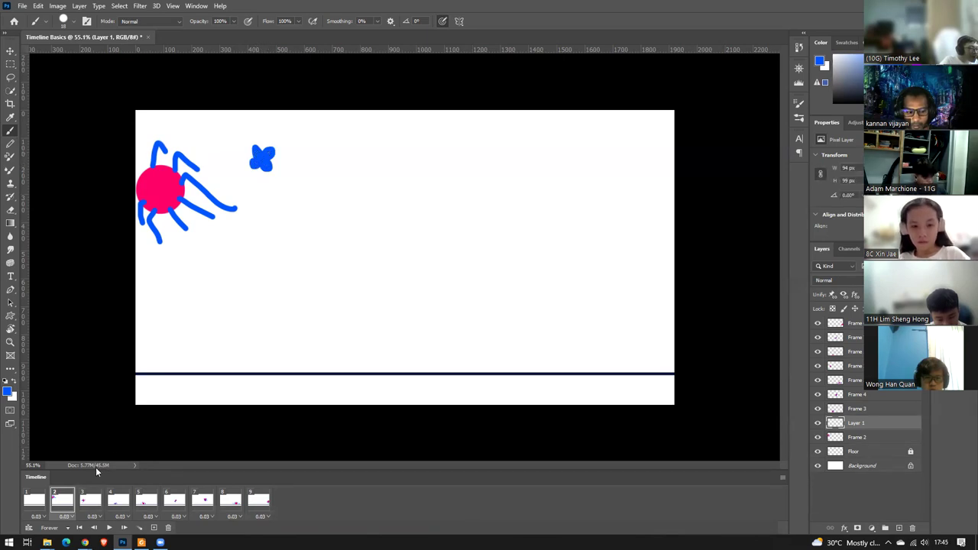
In frame 3, hide the frame layers above Layer 1, and show Layer 1 and the Frame 3_Stretch layer again.
{"action": "left_click", "coordinate": [100, 496]}
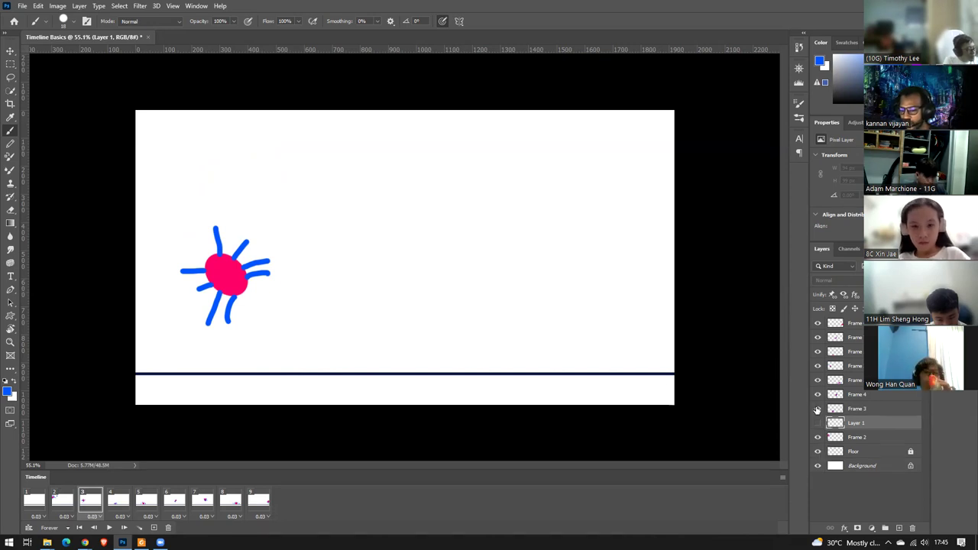
{"action": "left_click_drag", "start_coordinate": [817, 324], "coordinate": [818, 397]}
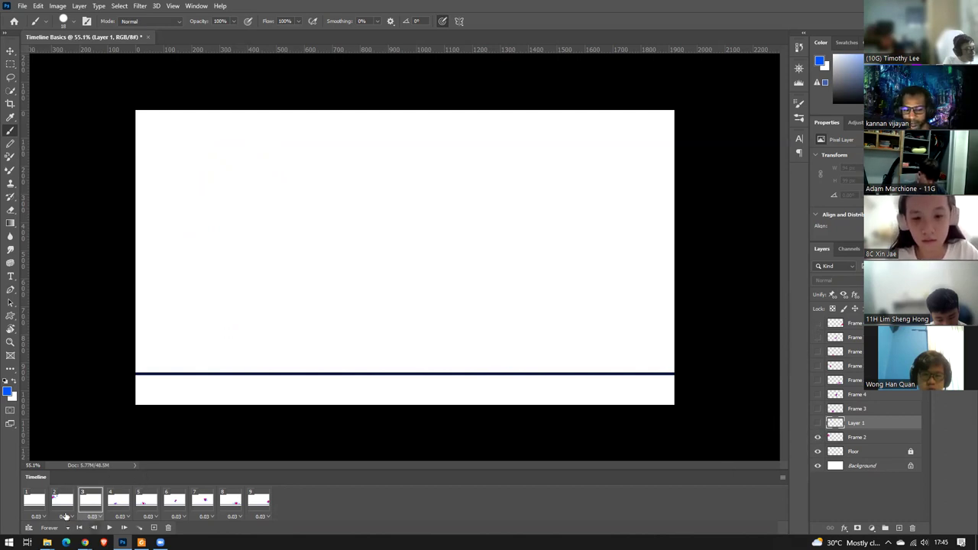
{"action": "left_click_drag", "start_coordinate": [817, 422], "coordinate": [817, 365]}
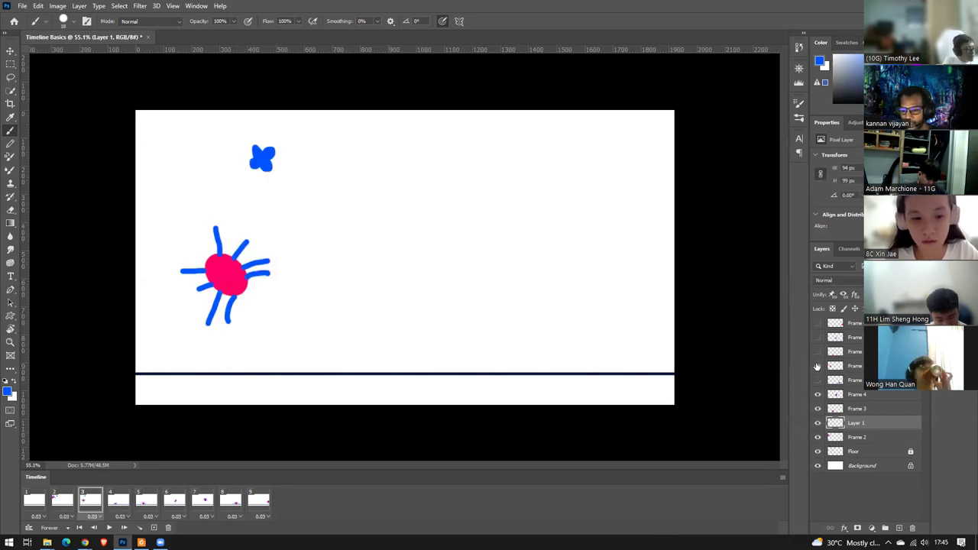
{"action": "left_click", "coordinate": [818, 422]}
{"action": "left_click", "coordinate": [818, 422]}
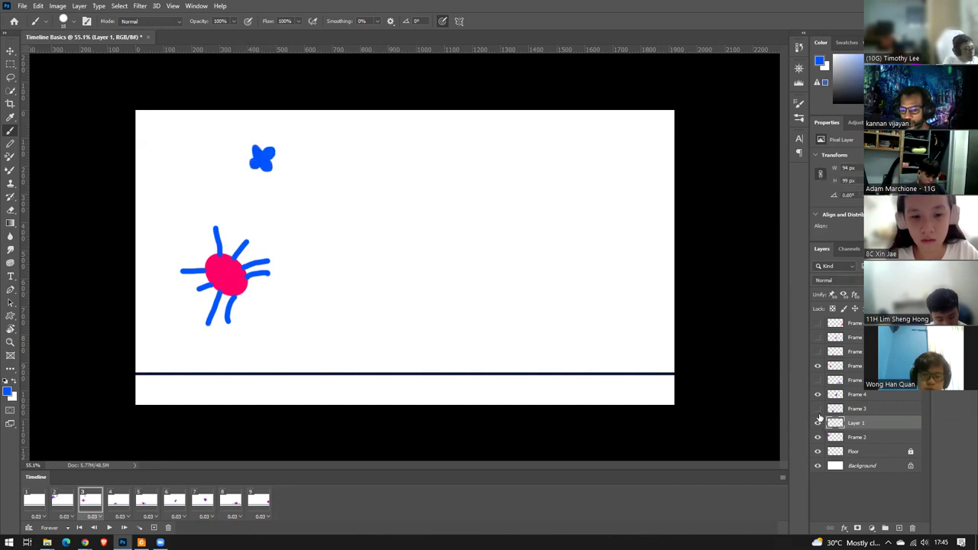
Compare frames 2 and 3 and hide Layer 1 in frame 3.
{"action": "left_click", "coordinate": [61, 501]}
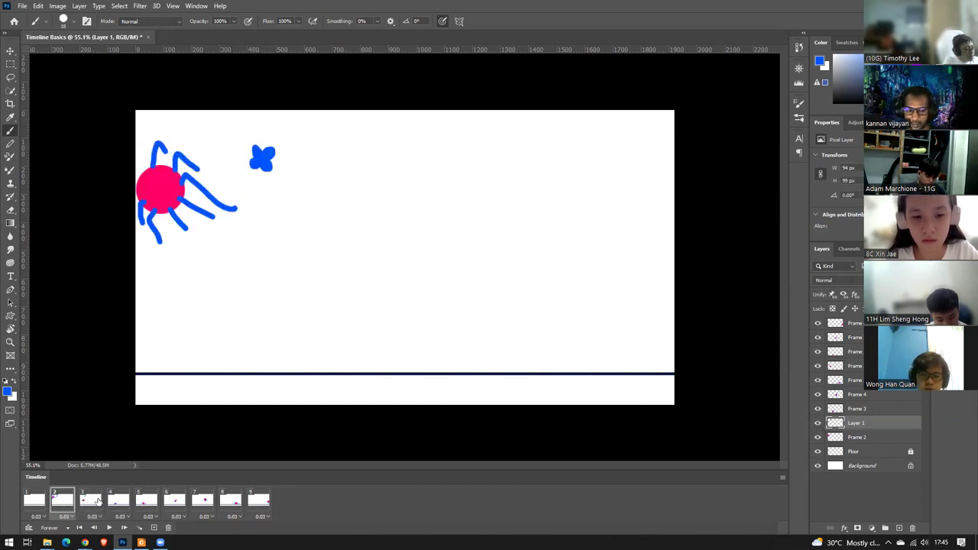
{"action": "left_click", "coordinate": [91, 503]}
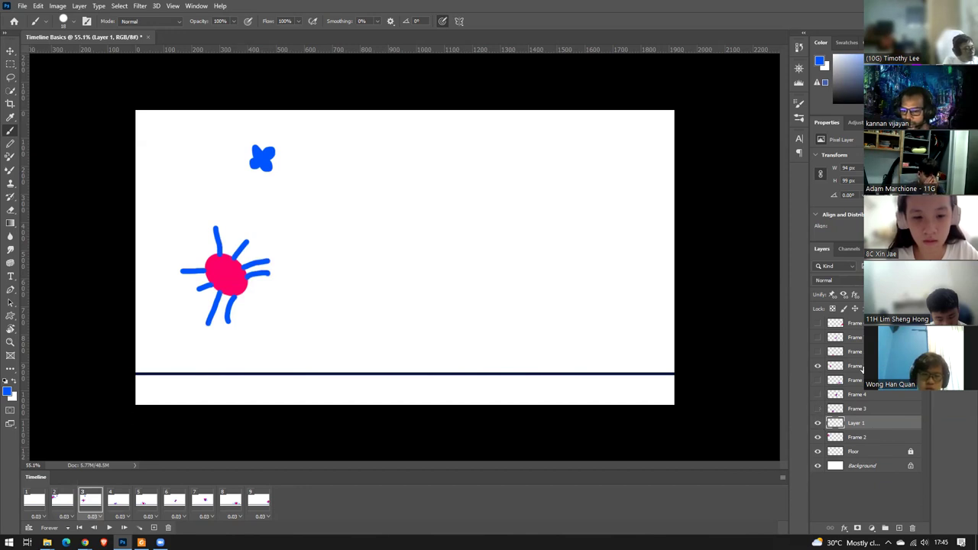
{"action": "left_click", "coordinate": [817, 425]}
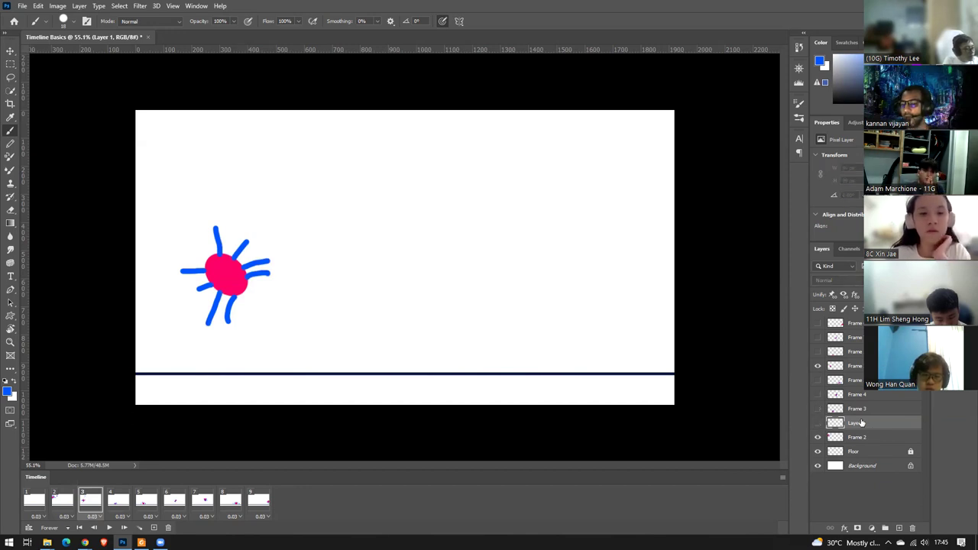
Add a new layer above Frame 3_Stretch in frame 3 and paint a blue cross of about 70 by 101 px in the upper middle of the canvas.
{"action": "left_click", "coordinate": [854, 370]}
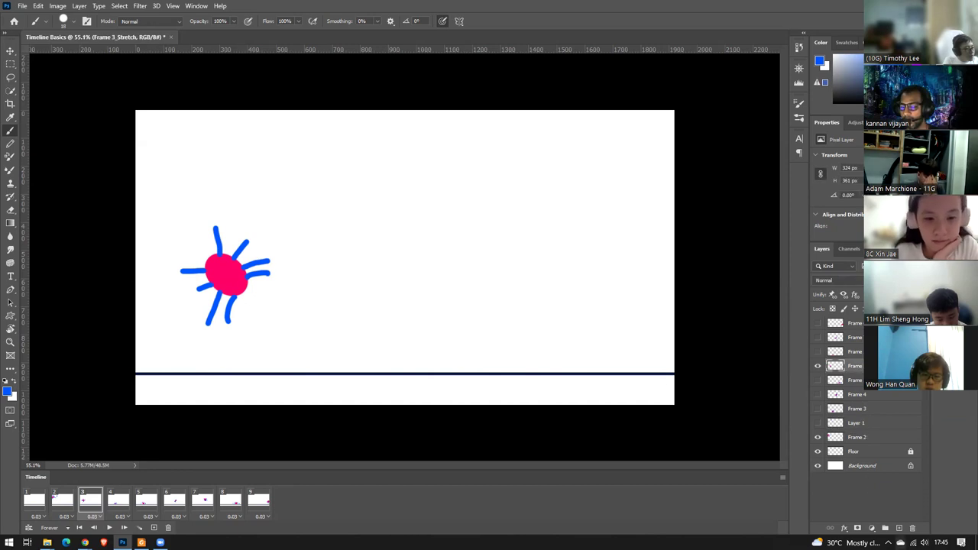
{"action": "left_click", "coordinate": [898, 527]}
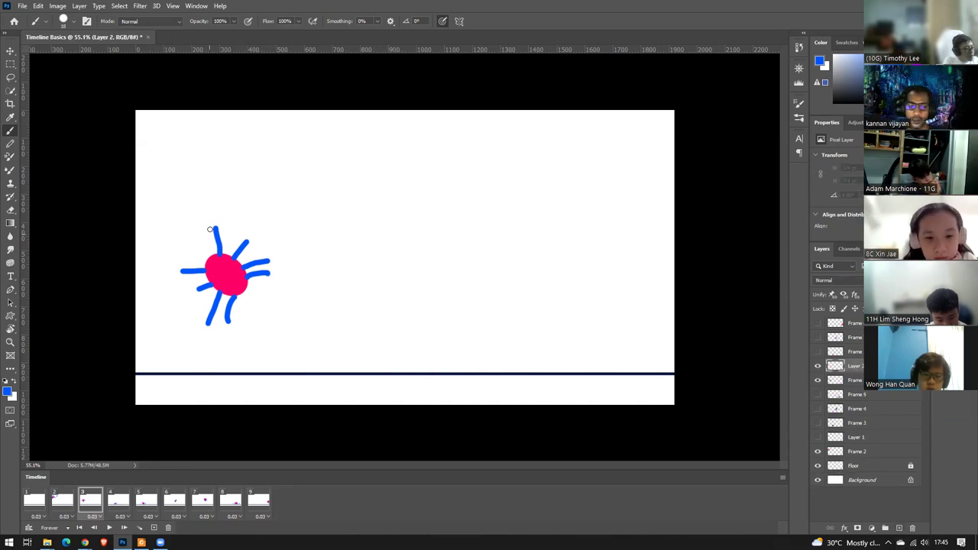
{"action": "mouse_move", "coordinate": [371, 176]}
{"action": "left_mouse_down"}
{"action": "mouse_move", "coordinate": [383, 181]}
{"action": "mouse_move", "coordinate": [367, 183]}
{"action": "mouse_move", "coordinate": [374, 196]}
{"action": "left_mouse_up"}
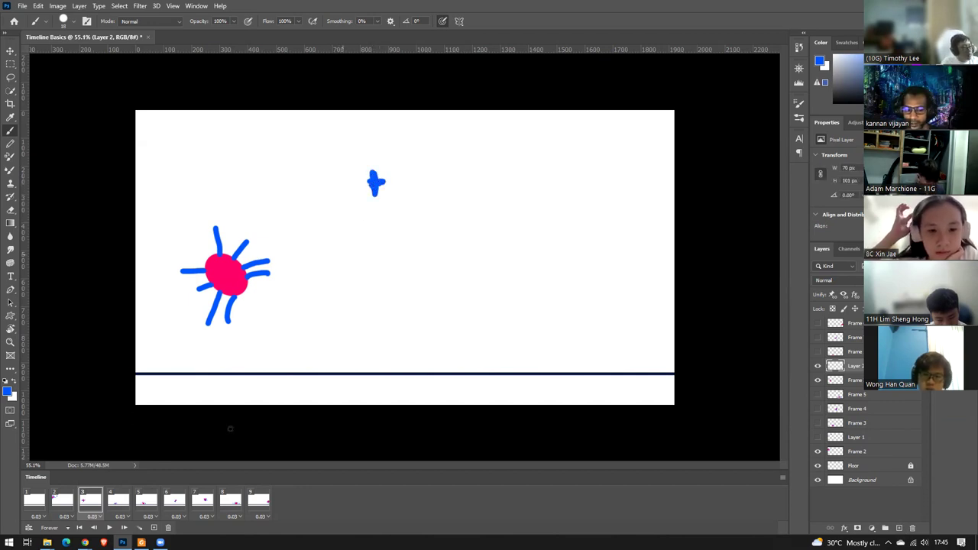
Go through frames 1 to 4 to check which frames show the newly painted marks.
{"action": "left_click_drag", "start_coordinate": [57, 506], "coordinate": [88, 502]}
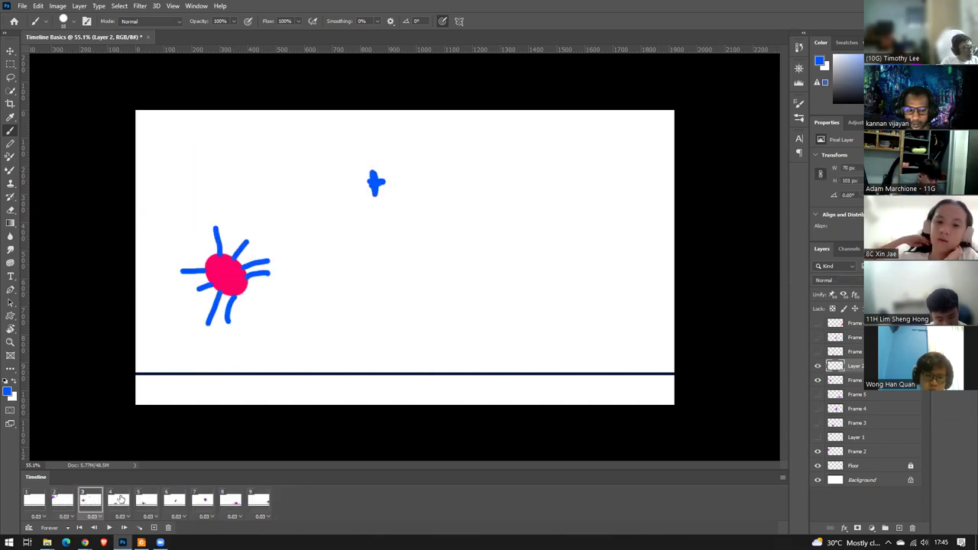
{"action": "left_click", "coordinate": [62, 505]}
{"action": "left_click", "coordinate": [35, 501]}
{"action": "left_click", "coordinate": [63, 501]}
{"action": "left_click", "coordinate": [90, 501]}
{"action": "left_click", "coordinate": [118, 502]}
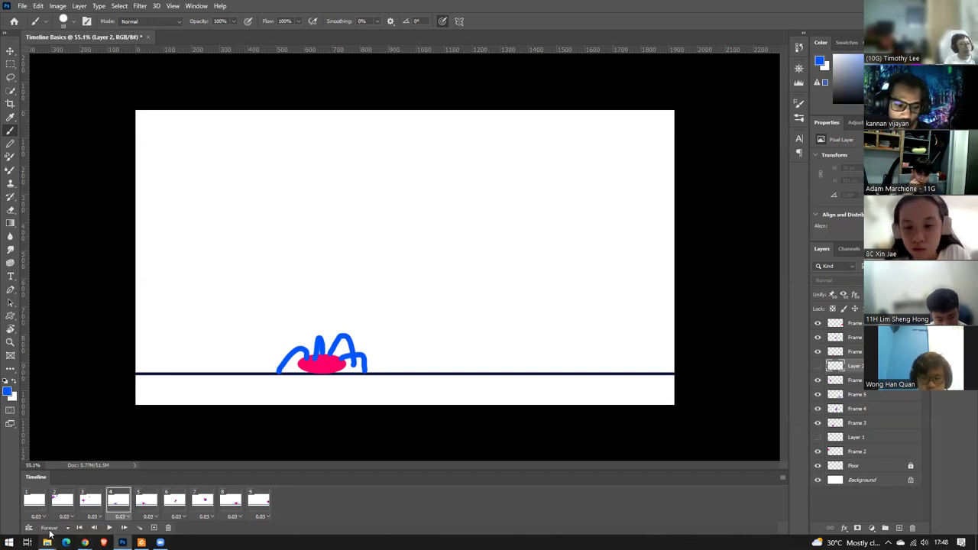
Examine the Optimize Animation settings and the timeline's thumbnail size options, cancelling both, and review the remaining timeline commands.
{"action": "left_click", "coordinate": [780, 480]}
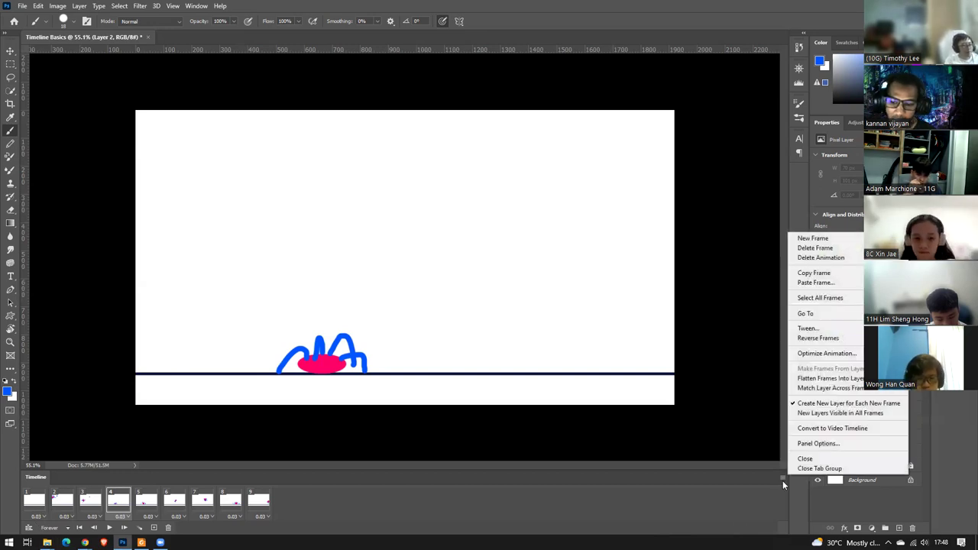
{"action": "left_click", "coordinate": [859, 356]}
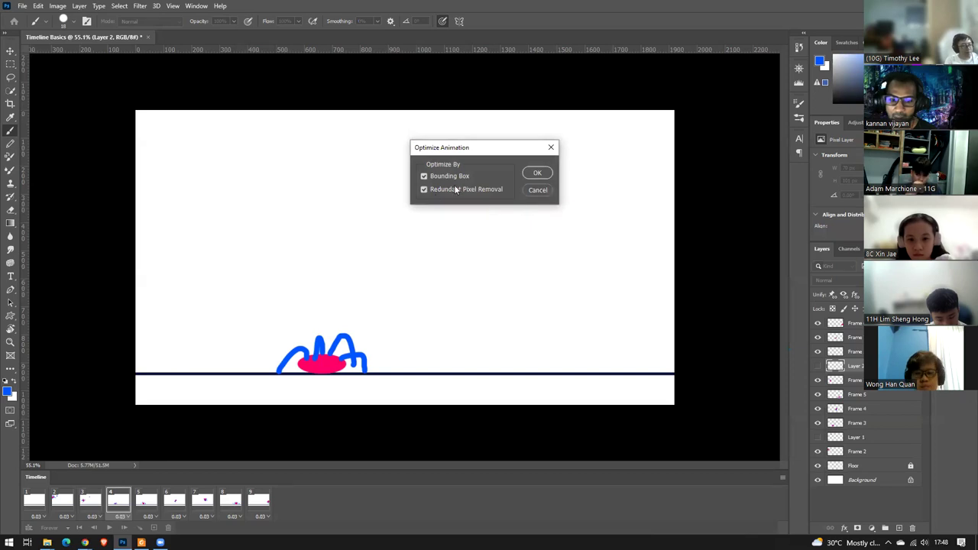
{"action": "left_click", "coordinate": [538, 191]}
{"action": "left_click", "coordinate": [782, 478]}
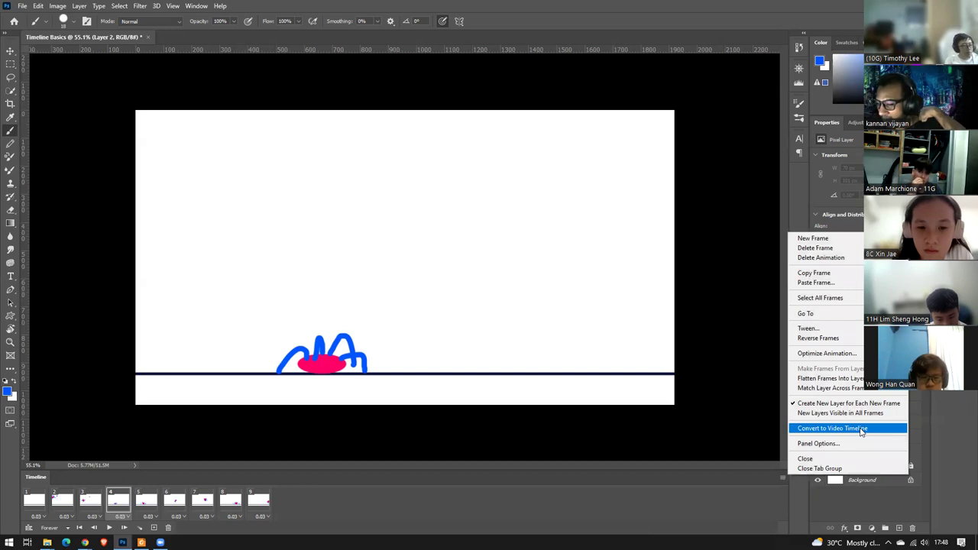
{"action": "left_click", "coordinate": [860, 444]}
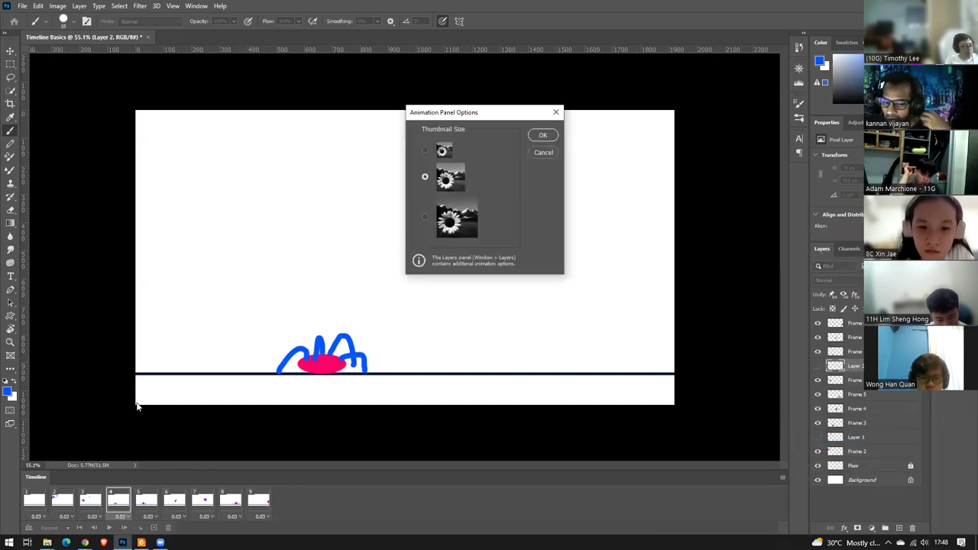
{"action": "left_click", "coordinate": [541, 153]}
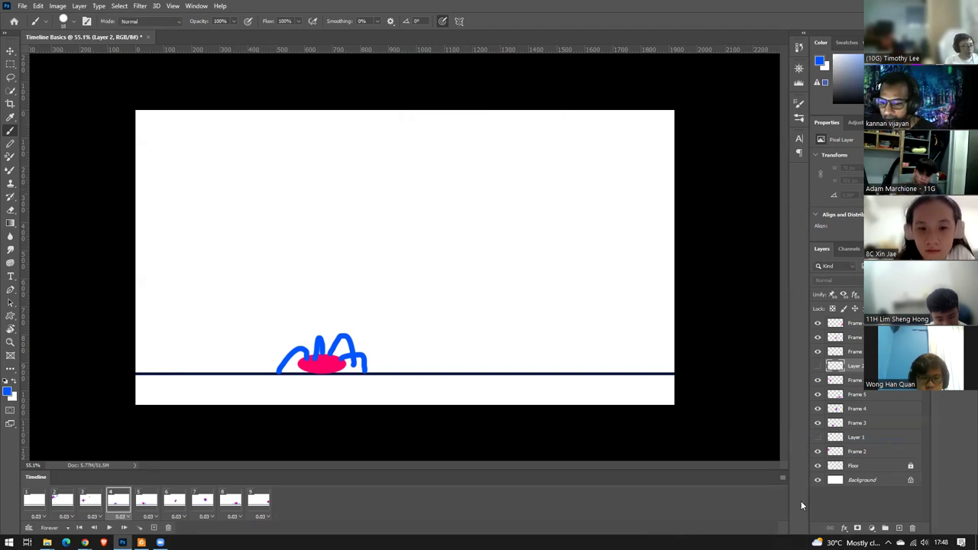
{"action": "left_click", "coordinate": [782, 477]}
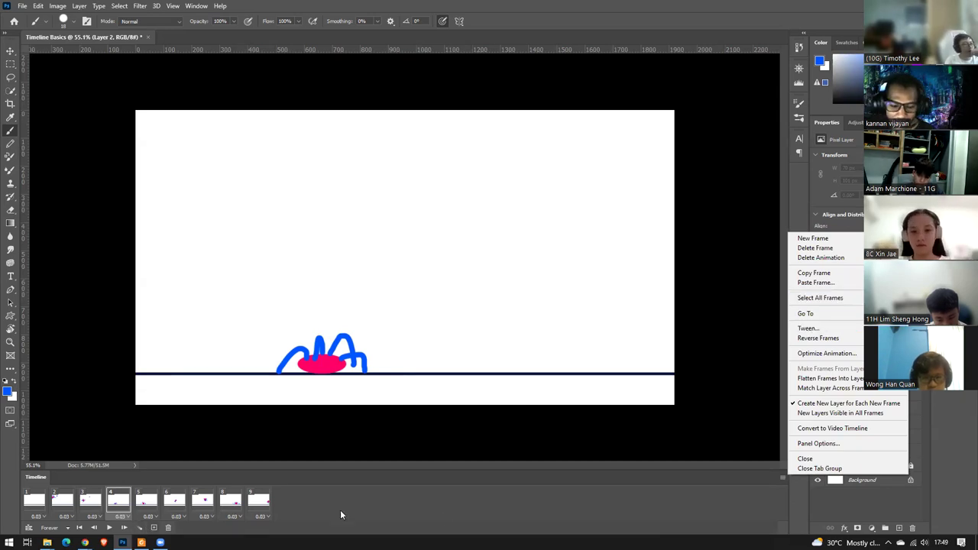
{"action": "left_click", "coordinate": [420, 519]}
Examine frames 8, 1, 2 and 5 of the spider animation individually.
{"action": "left_click", "coordinate": [229, 501]}
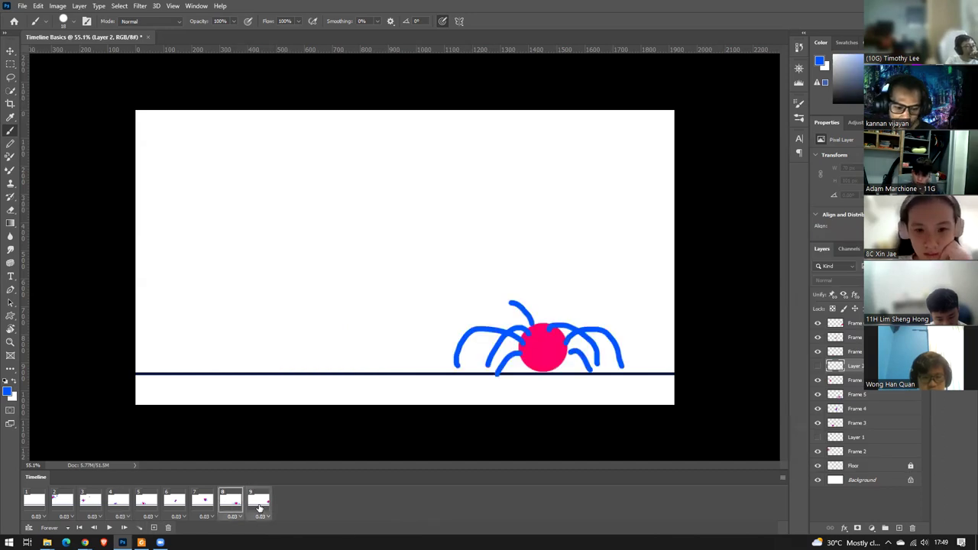
{"action": "left_click", "coordinate": [35, 506]}
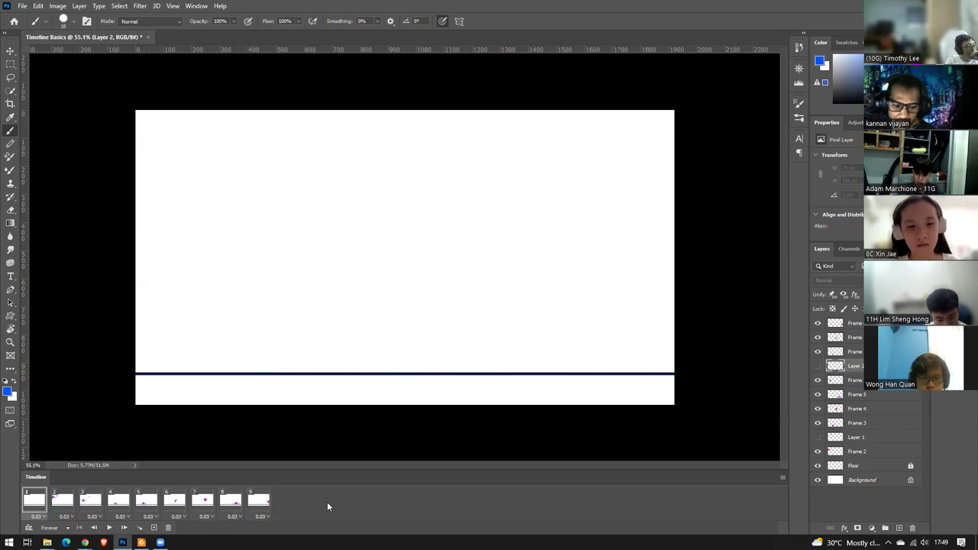
{"action": "left_click", "coordinate": [61, 502]}
{"action": "left_click", "coordinate": [143, 503]}
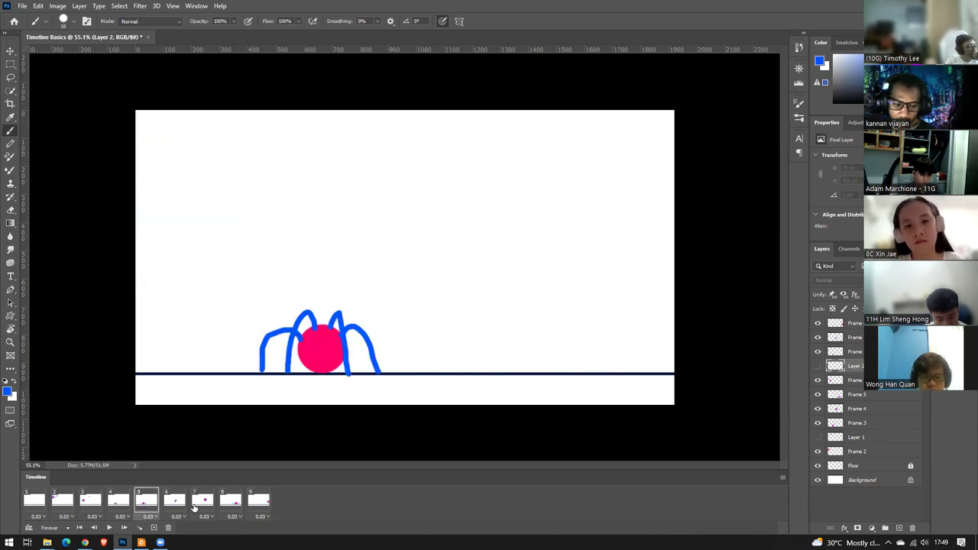
{"action": "left_click", "coordinate": [226, 510]}
Play the animation, stop it, and compare the painted marks in frames 2 and 3.
{"action": "left_click", "coordinate": [108, 527]}
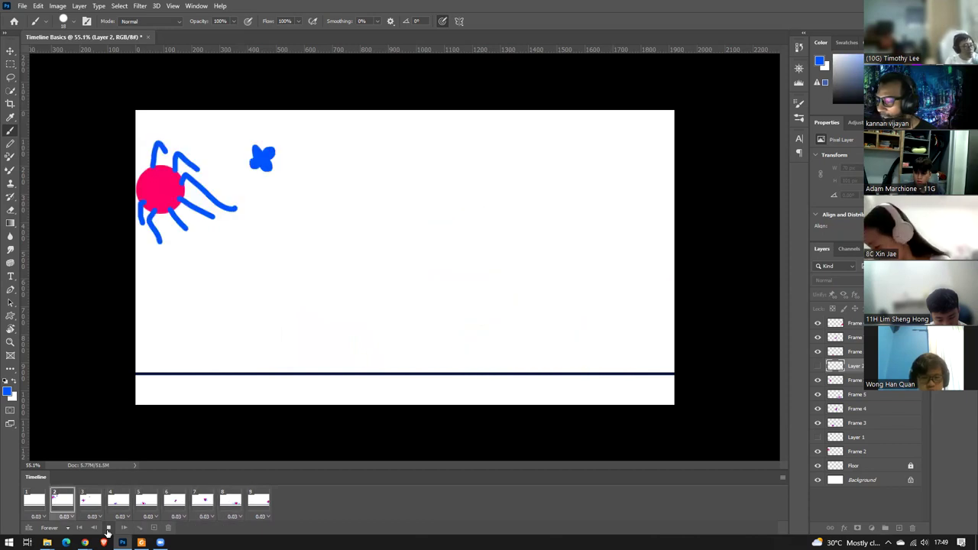
{"action": "left_click", "coordinate": [109, 528]}
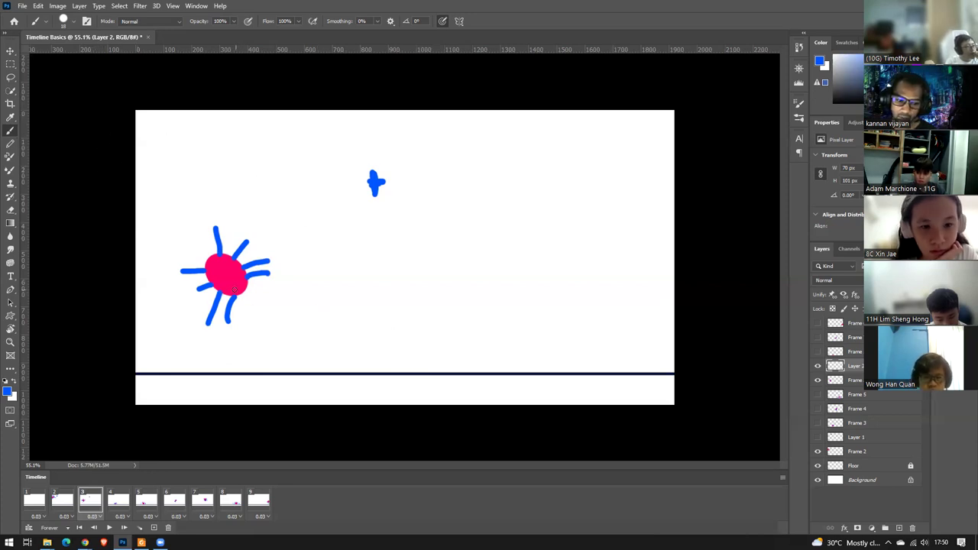
{"action": "left_click", "coordinate": [67, 502]}
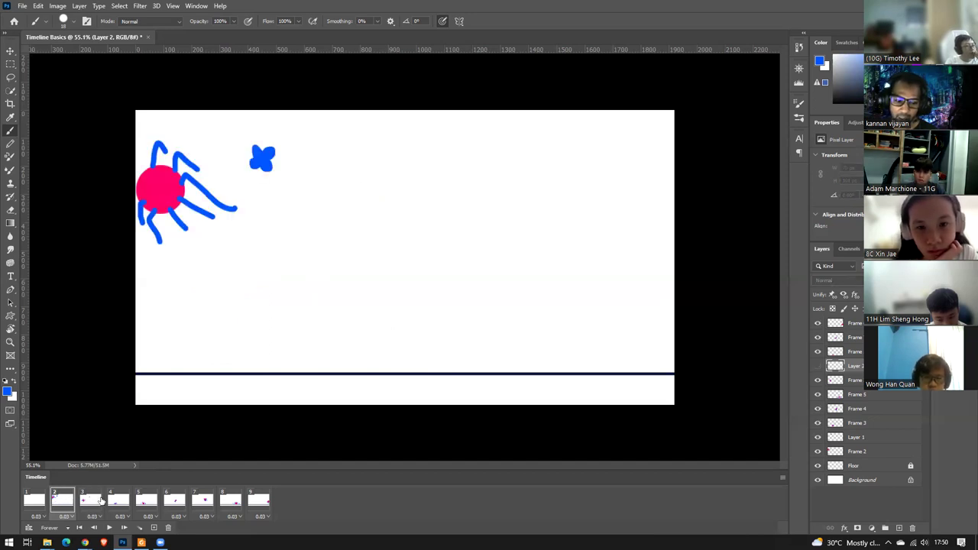
{"action": "left_click", "coordinate": [98, 501]}
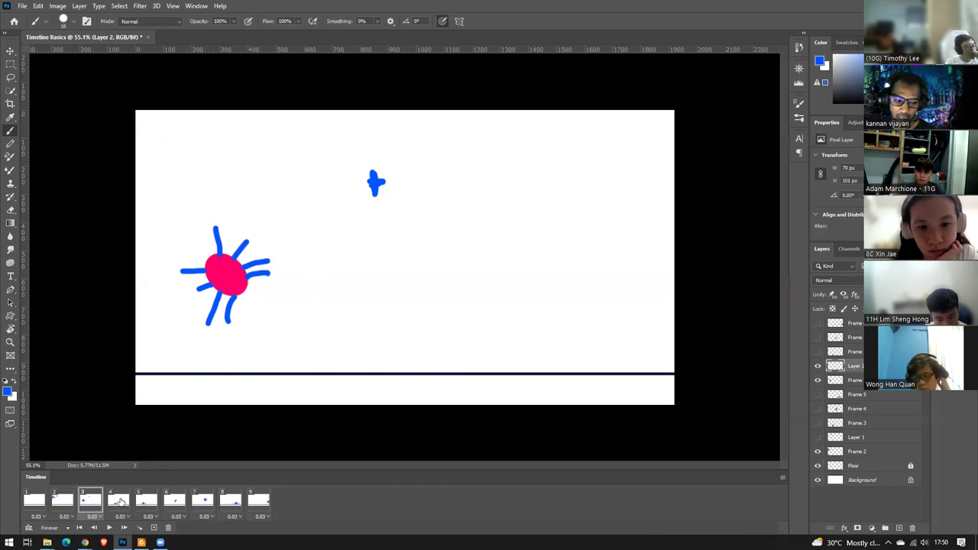
Alternate between frames 4 and 2 of the spider animation to compare their drawings.
{"action": "left_click", "coordinate": [119, 502]}
{"action": "left_click", "coordinate": [63, 502]}
{"action": "left_click", "coordinate": [118, 501]}
{"action": "left_click", "coordinate": [63, 501]}
{"action": "left_click", "coordinate": [119, 501]}
{"action": "left_click", "coordinate": [63, 502]}
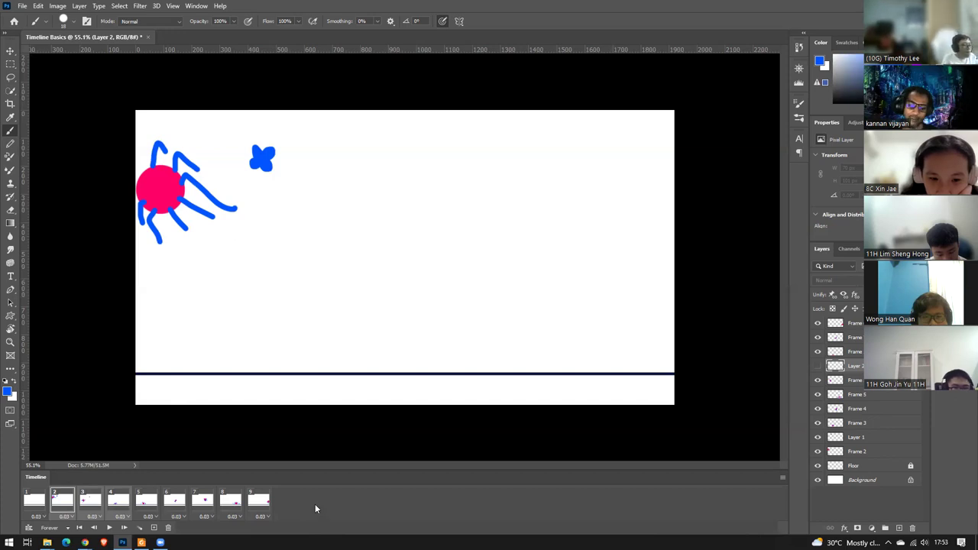
Play the bouncing spider animation on the canvas and stop it to check the motion.
{"action": "key", "text": "space"}
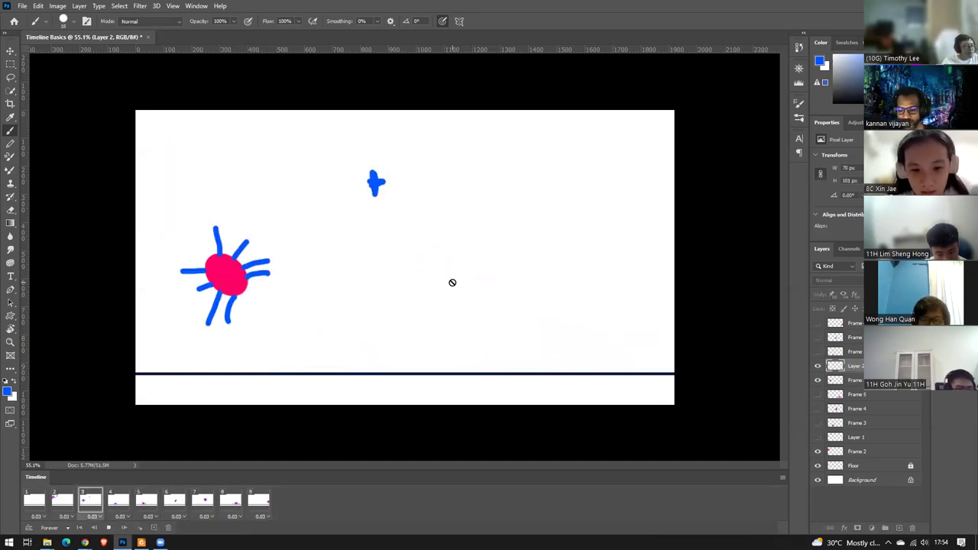
{"action": "key", "text": "space"}
{"action": "key", "text": "space"}
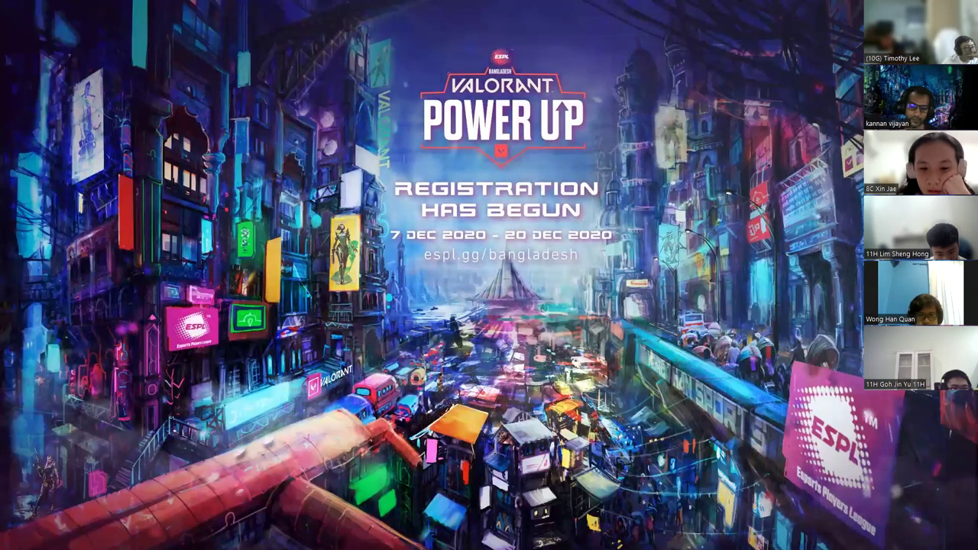
Watch the Valorant Power Up Bangladesh and India promotional videos in the video player, closing each one.
{"action": "mouse_move", "coordinate": [742, 158]}
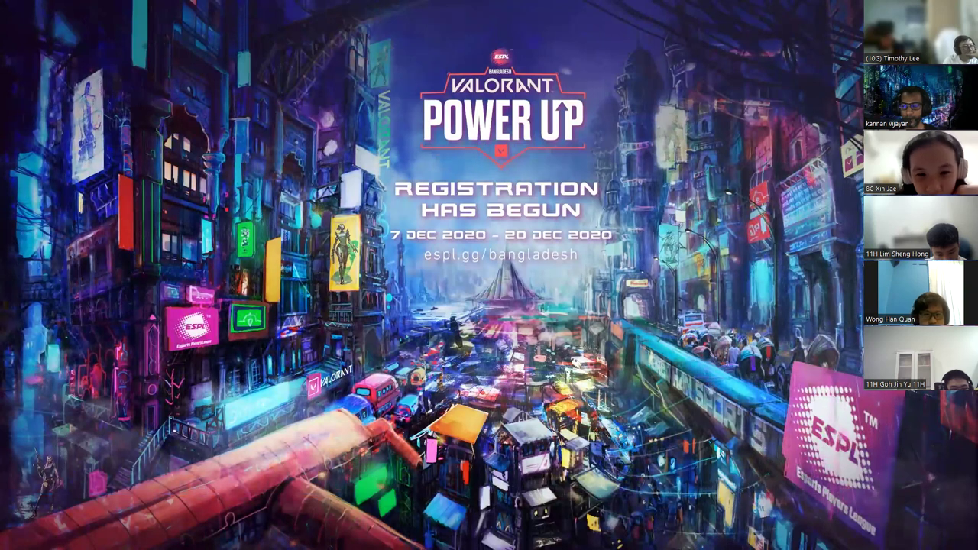
{"action": "mouse_move", "coordinate": [849, 173]}
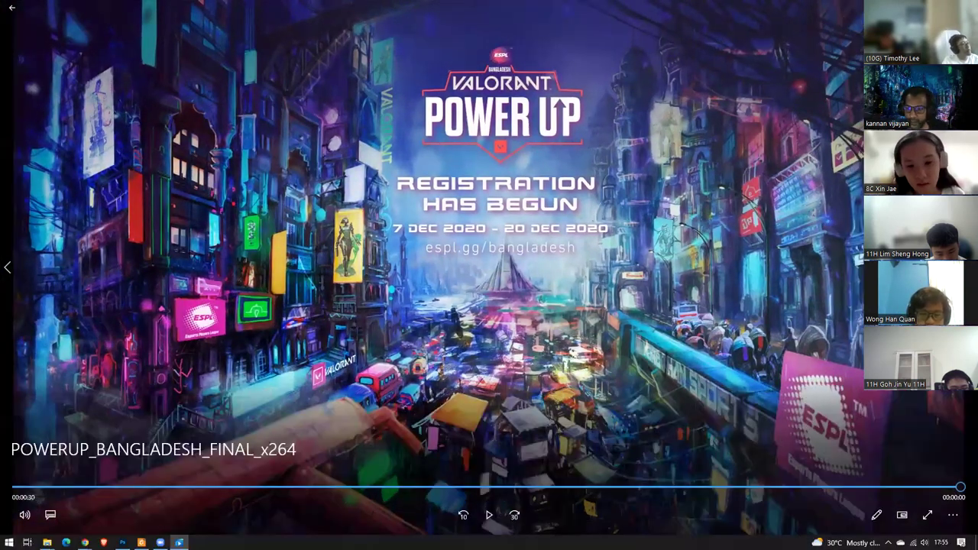
{"action": "key", "text": "alt+F4"}
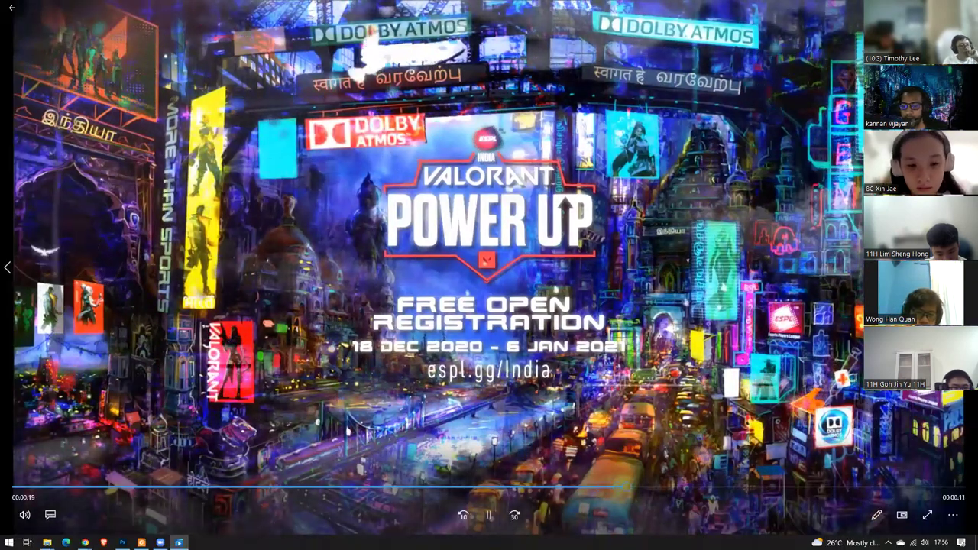
{"action": "key", "text": "alt+F4"}
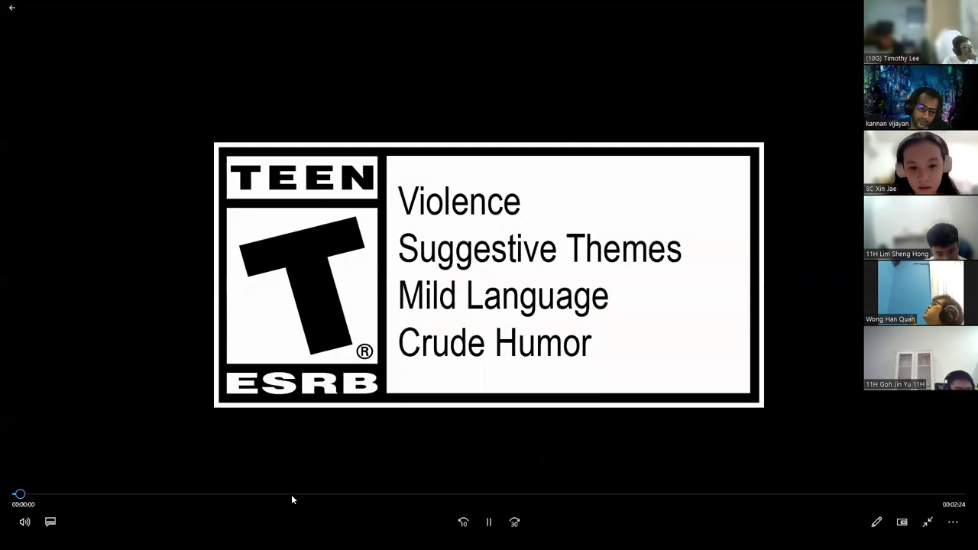
Lower the playback volume of the Masquerade: The Baubles of Doom trailer and skip ahead in it.
{"action": "left_click", "coordinate": [24, 521]}
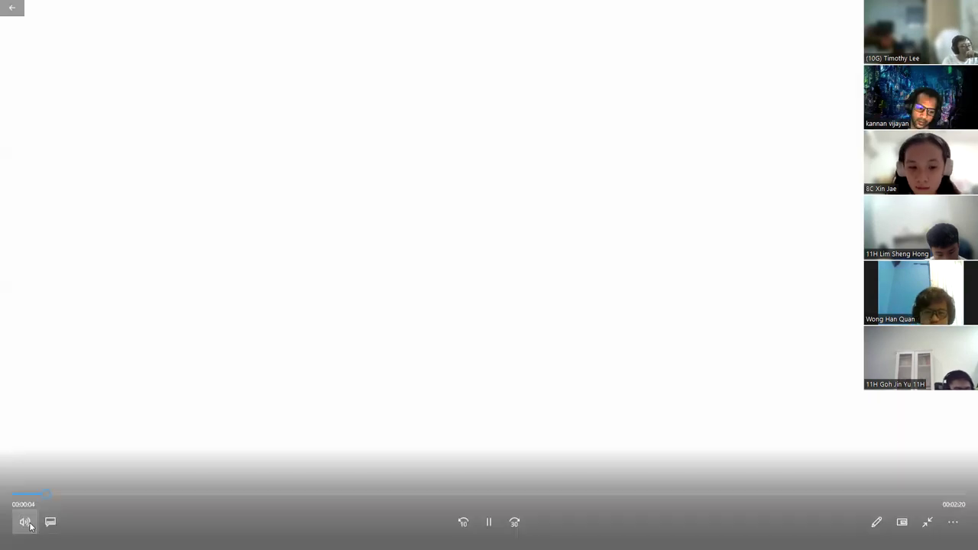
{"action": "left_click", "coordinate": [26, 523]}
{"action": "left_click_drag", "start_coordinate": [73, 490], "coordinate": [57, 490]}
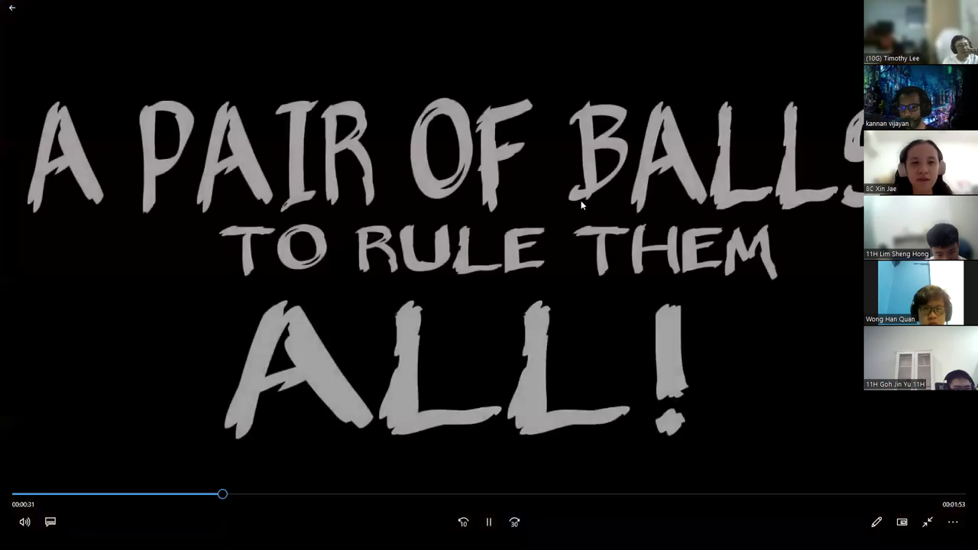
{"action": "left_click", "coordinate": [296, 494]}
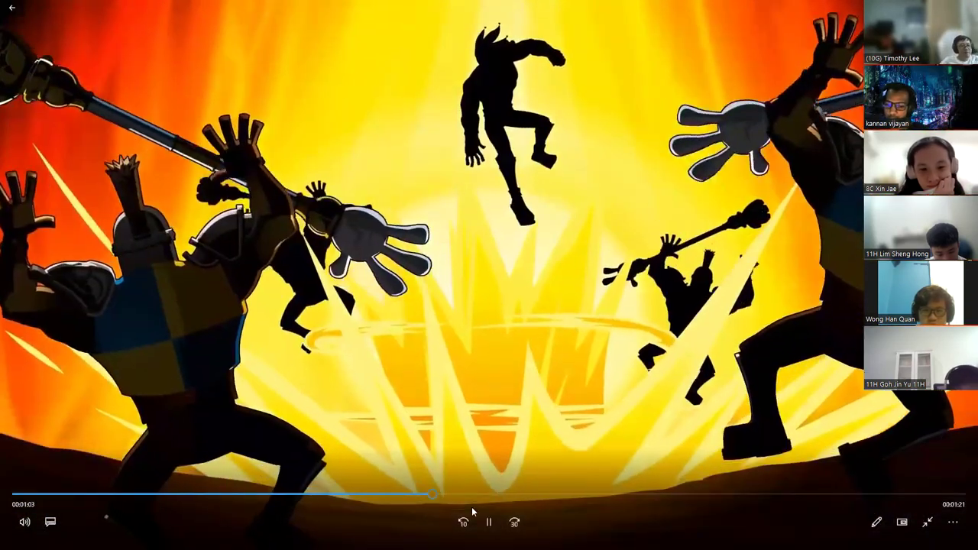
Pause the trailer at 00:01:04, leave full screen, skip to a later scene, and close the video to return to Photoshop.
{"action": "left_click", "coordinate": [490, 522]}
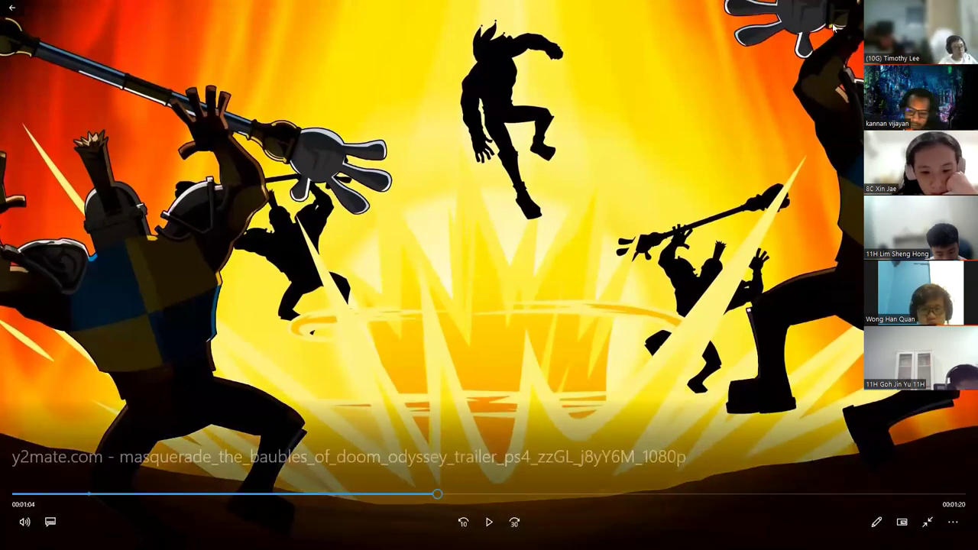
{"action": "key", "text": "Escape"}
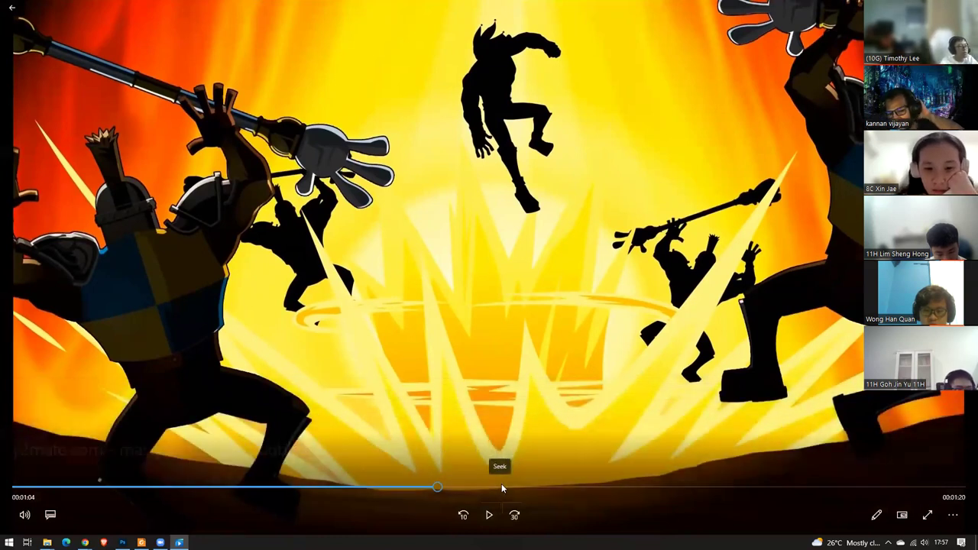
{"action": "left_click", "coordinate": [646, 485]}
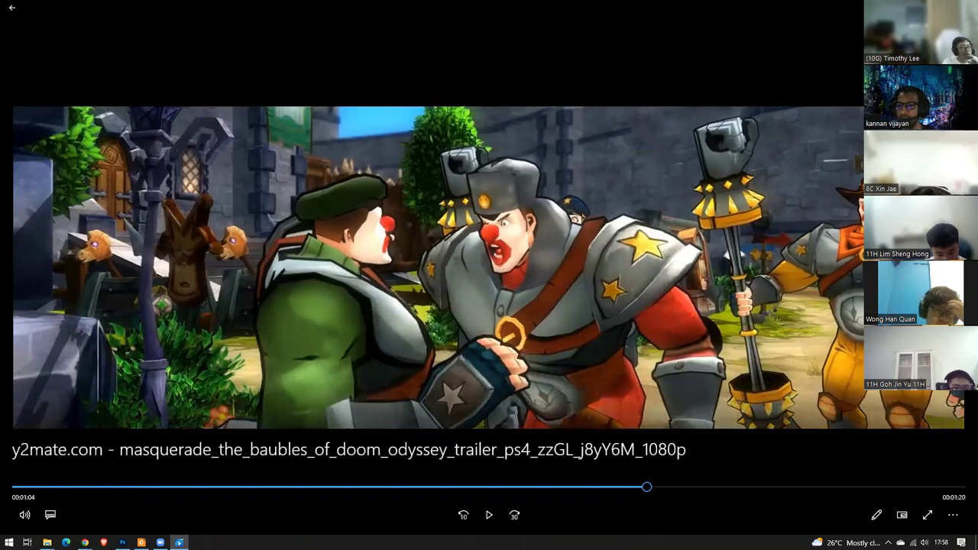
{"action": "key", "text": "alt+F4"}
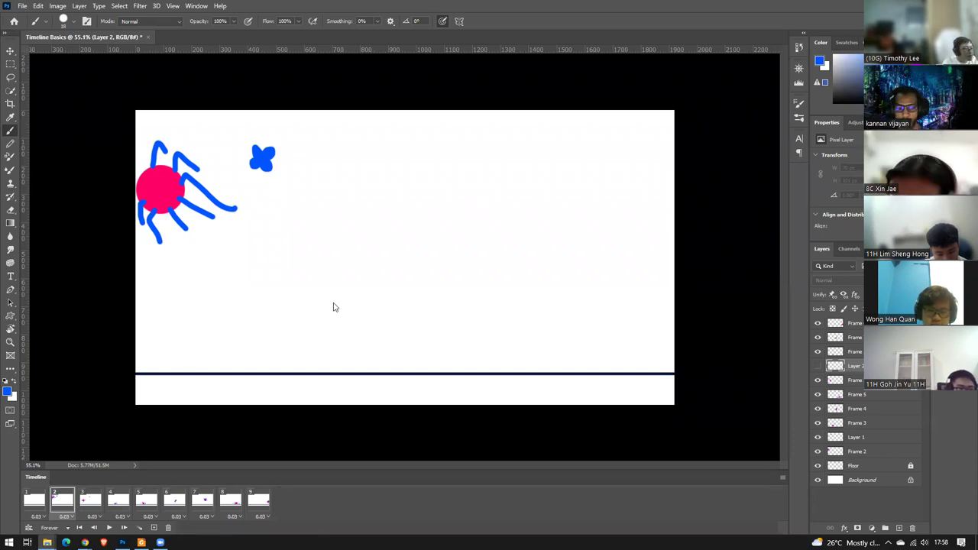
Go through frames 3 to 9 of the spider animation one at a time to examine each pose.
{"action": "left_click", "coordinate": [106, 511]}
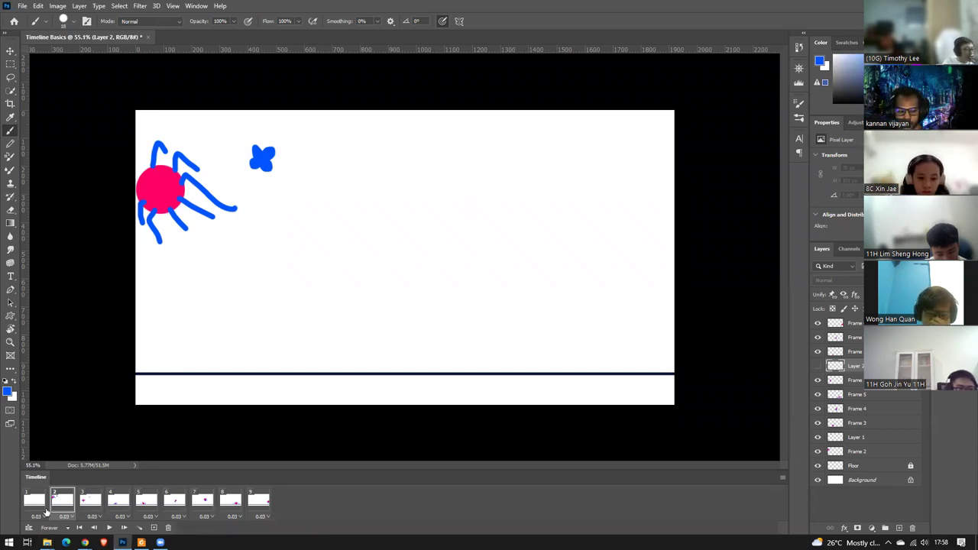
{"action": "left_click", "coordinate": [91, 506]}
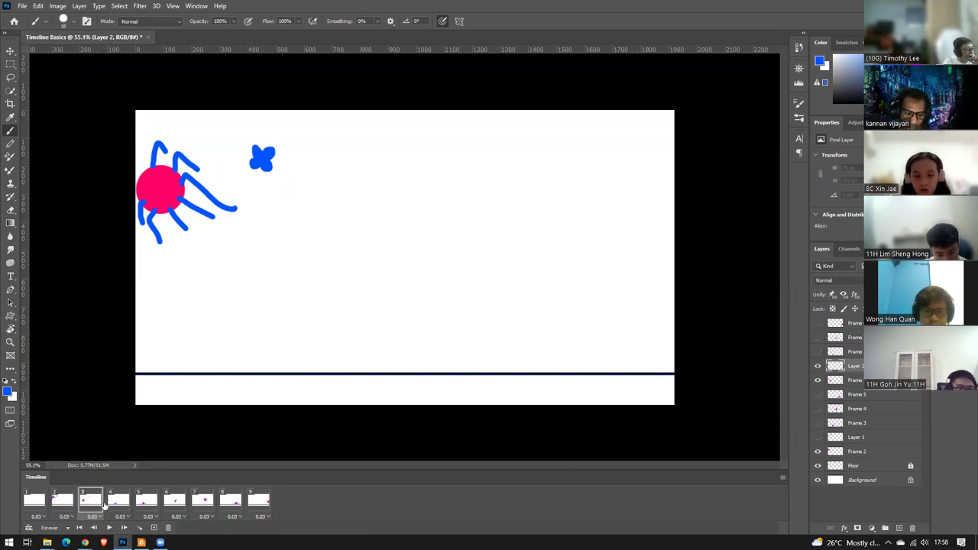
{"action": "left_click", "coordinate": [120, 504]}
{"action": "left_click", "coordinate": [148, 505]}
{"action": "left_click", "coordinate": [176, 504]}
{"action": "left_click", "coordinate": [204, 504]}
{"action": "left_click", "coordinate": [231, 504]}
{"action": "left_click", "coordinate": [256, 506]}
Examine frames 2 to 5 again, followed by frames 8 and 9 at the end of the bounce.
{"action": "left_click", "coordinate": [61, 504]}
{"action": "left_click", "coordinate": [90, 504]}
{"action": "left_click", "coordinate": [120, 504]}
{"action": "left_click", "coordinate": [142, 504]}
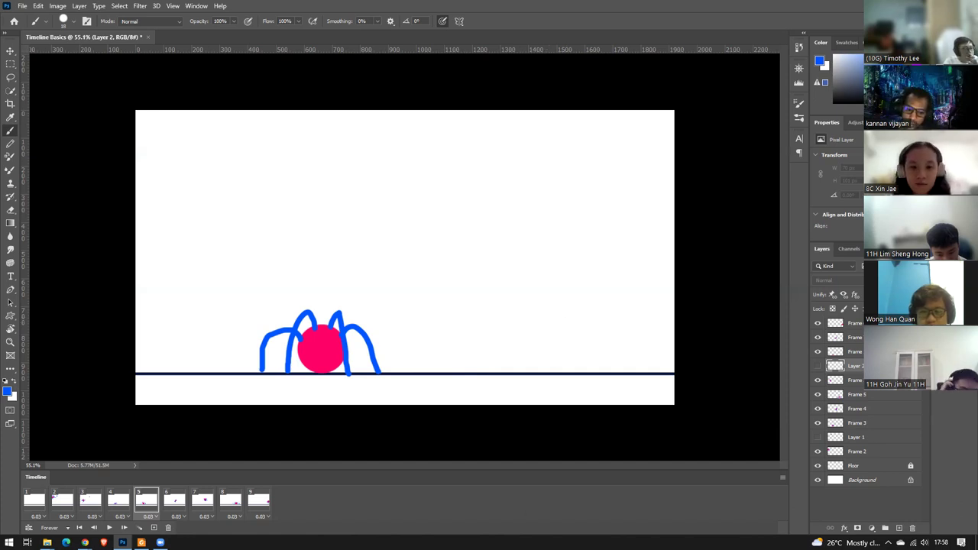
{"action": "left_click", "coordinate": [231, 500]}
{"action": "left_click", "coordinate": [259, 501]}
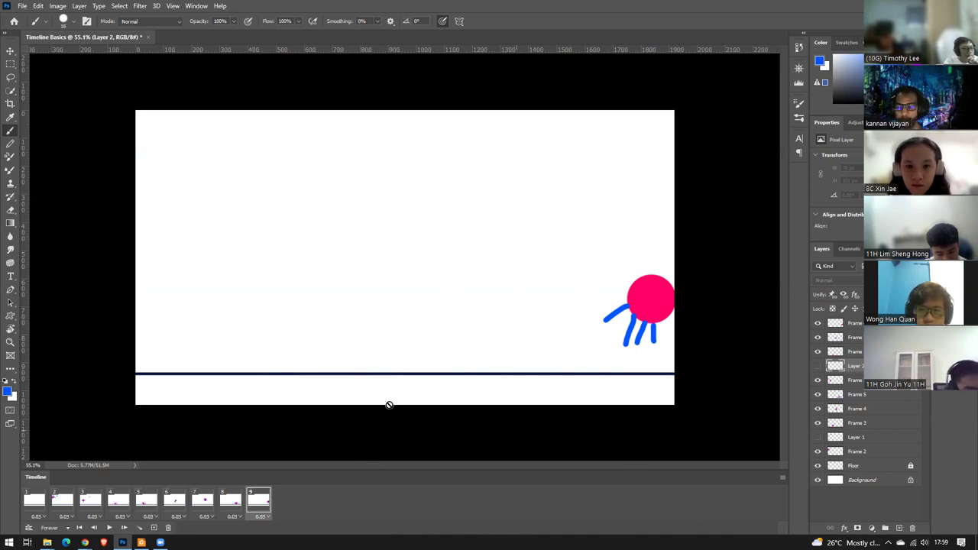
Step quickly through frames 2 to 9 in order to review the complete bounce.
{"action": "left_click", "coordinate": [63, 500]}
{"action": "left_click", "coordinate": [90, 500]}
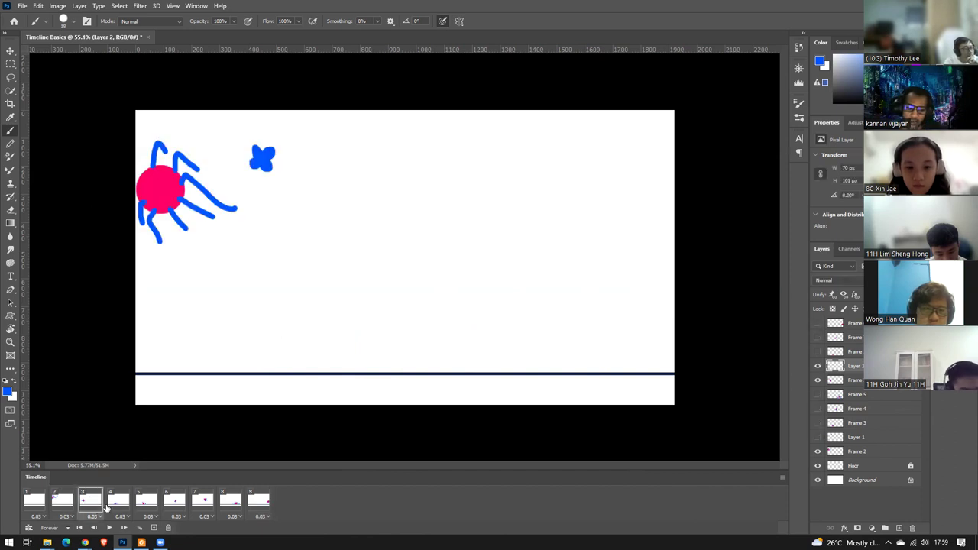
{"action": "left_click", "coordinate": [119, 500]}
{"action": "left_click", "coordinate": [147, 500]}
{"action": "left_click", "coordinate": [174, 500]}
{"action": "left_click", "coordinate": [203, 500]}
{"action": "left_click", "coordinate": [231, 500]}
{"action": "left_click", "coordinate": [258, 500]}
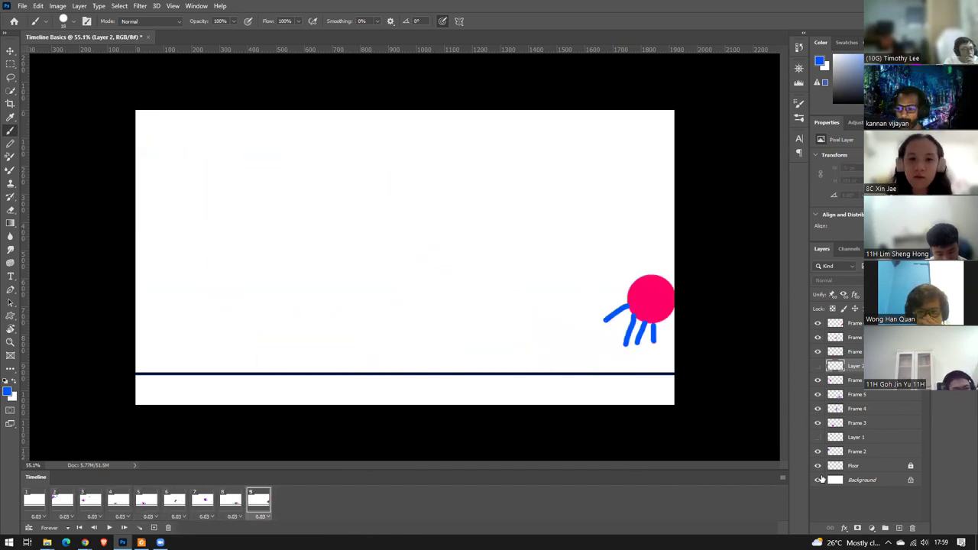